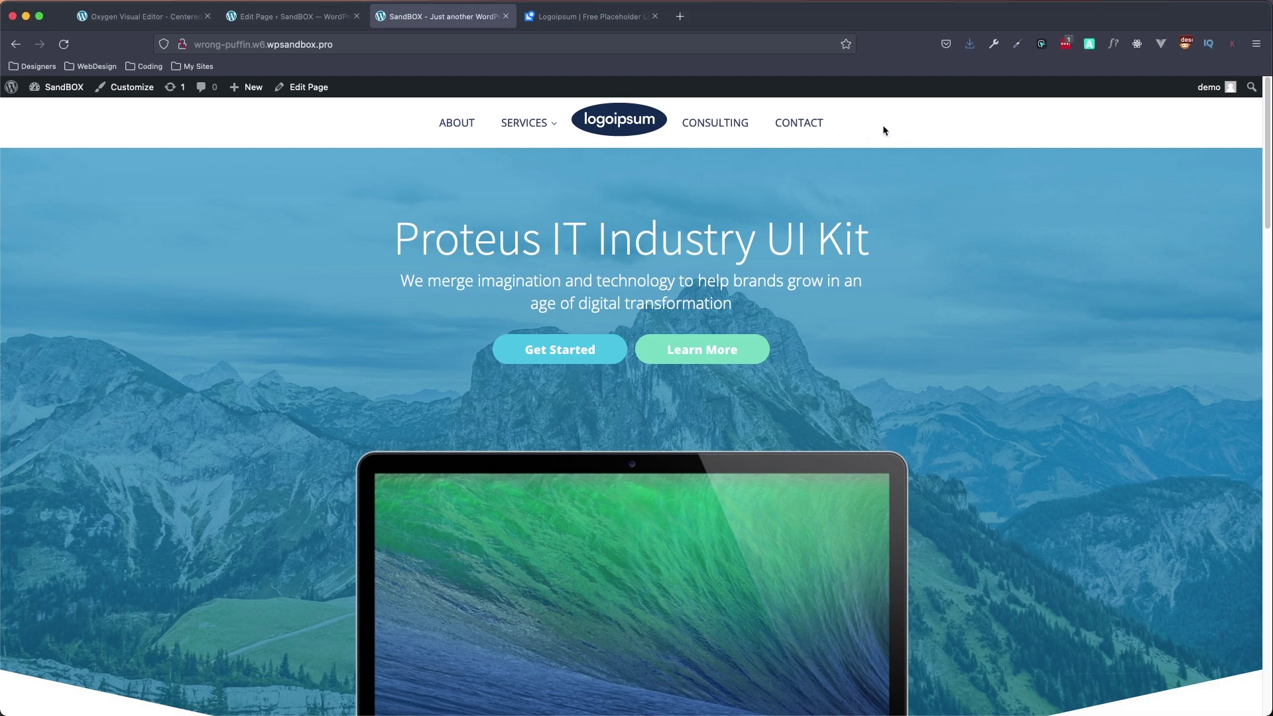
Step: Examine the centered-logo menu in the homepage header and browse the placeholder logos on logoipsum.com
mouse_move(535, 125)
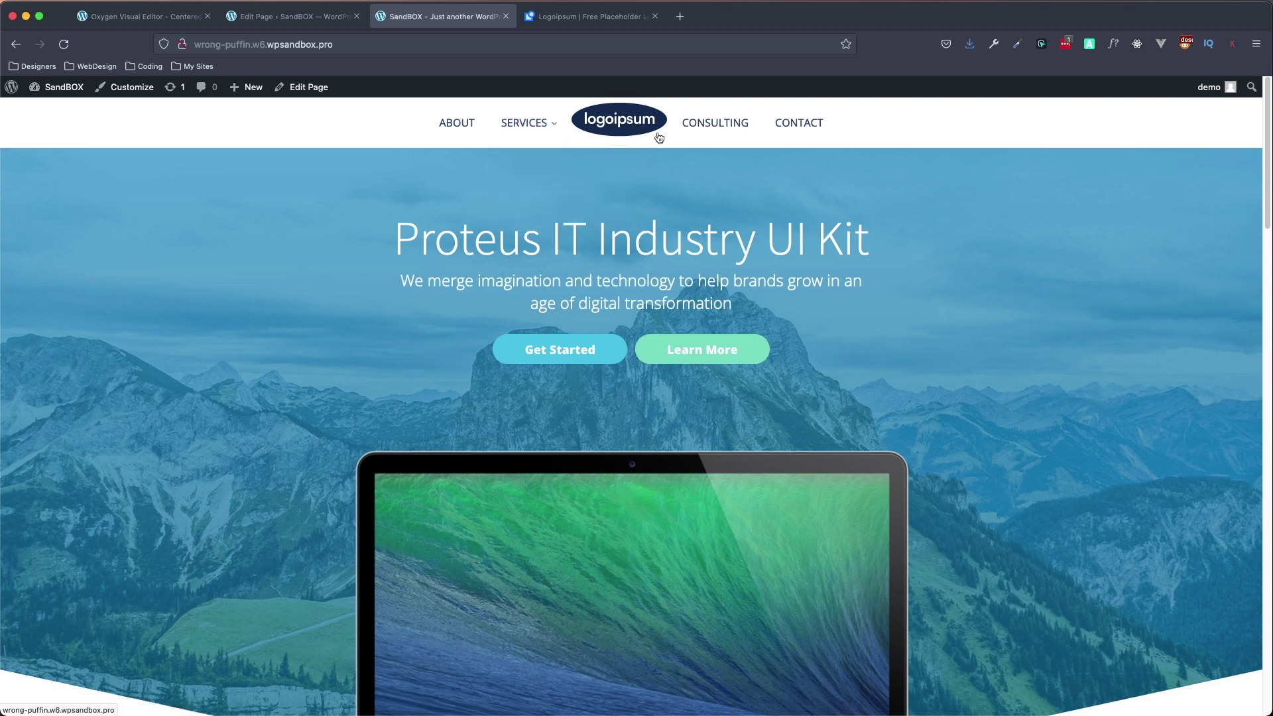
click(603, 20)
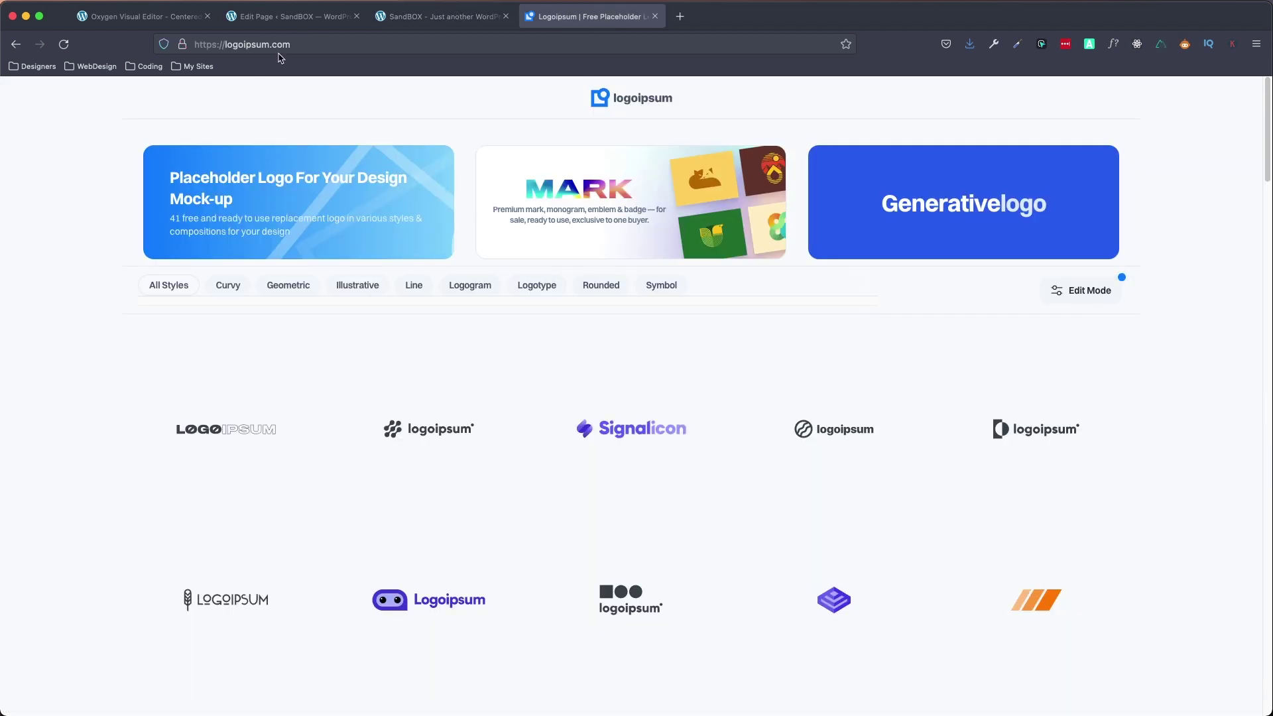
mouse_move(484, 453)
mouse_move(992, 426)
scroll(1068, 464, down, 1)
scroll(1069, 467, down, 5)
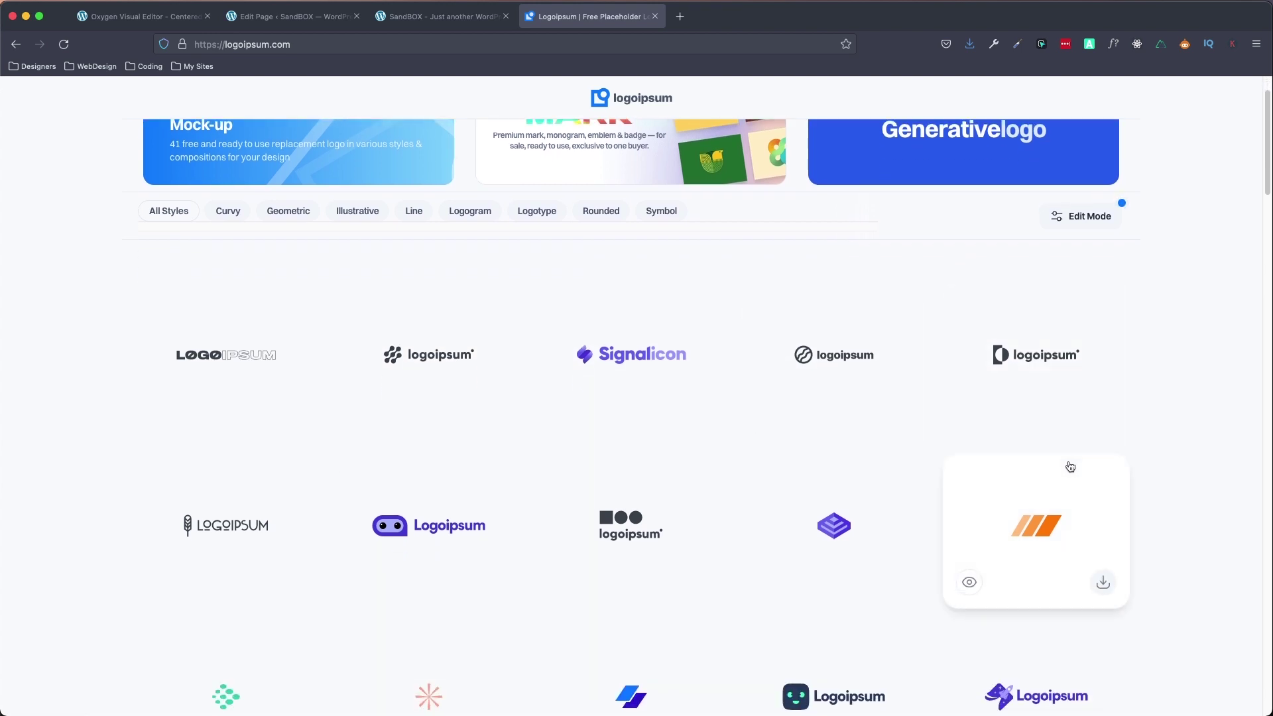
scroll(1069, 467, up, 5)
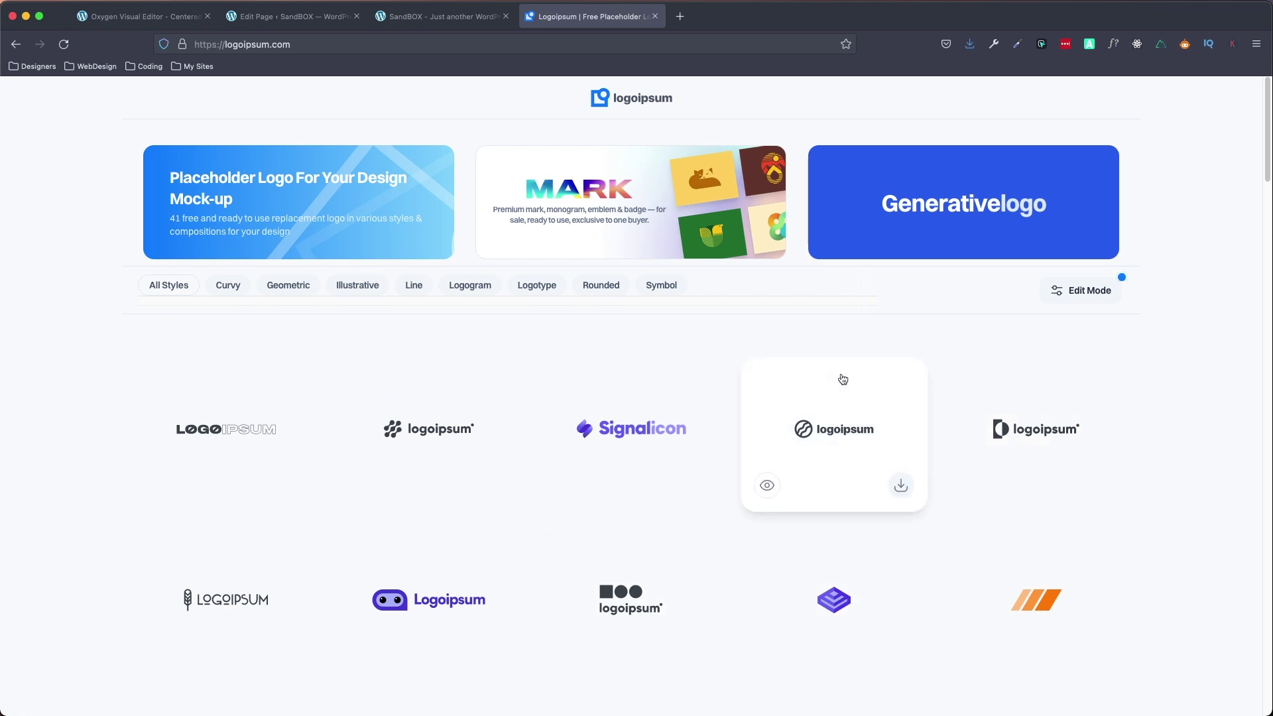
mouse_move(698, 446)
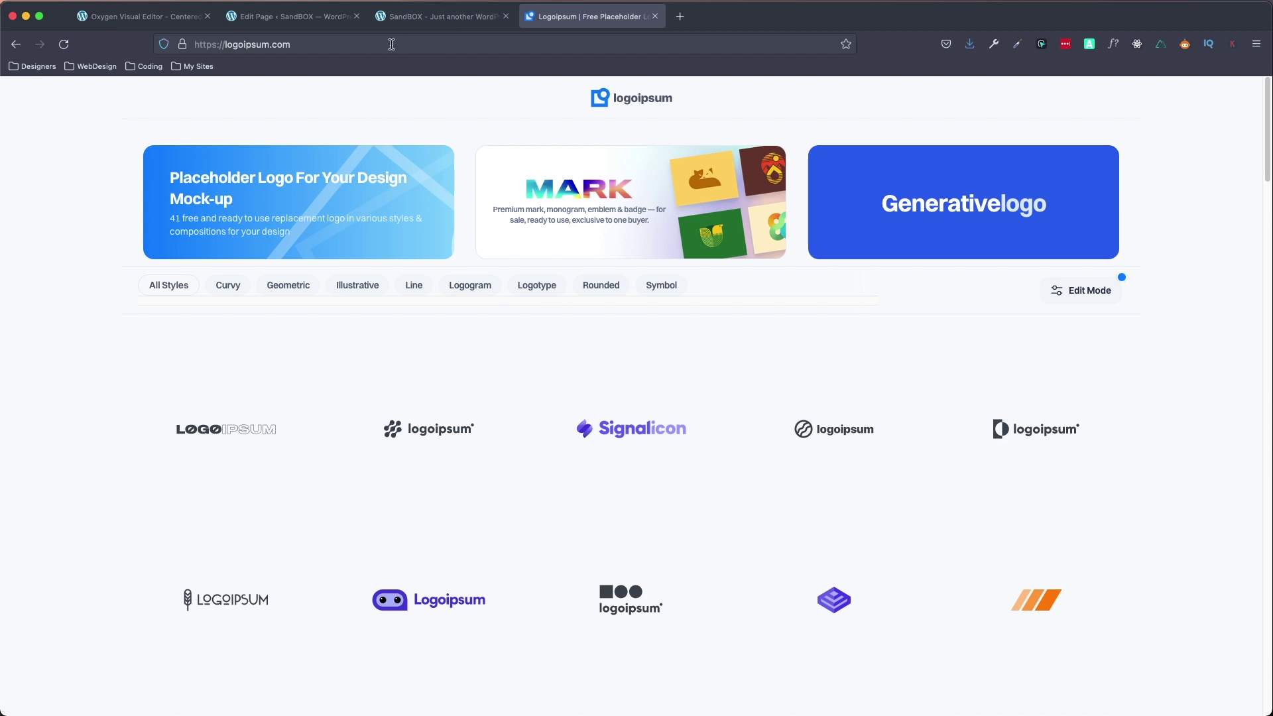
Step: Check the installed plugins in the WordPress admin for SVG Support and view the uploaded logo in the Media Library
click(424, 20)
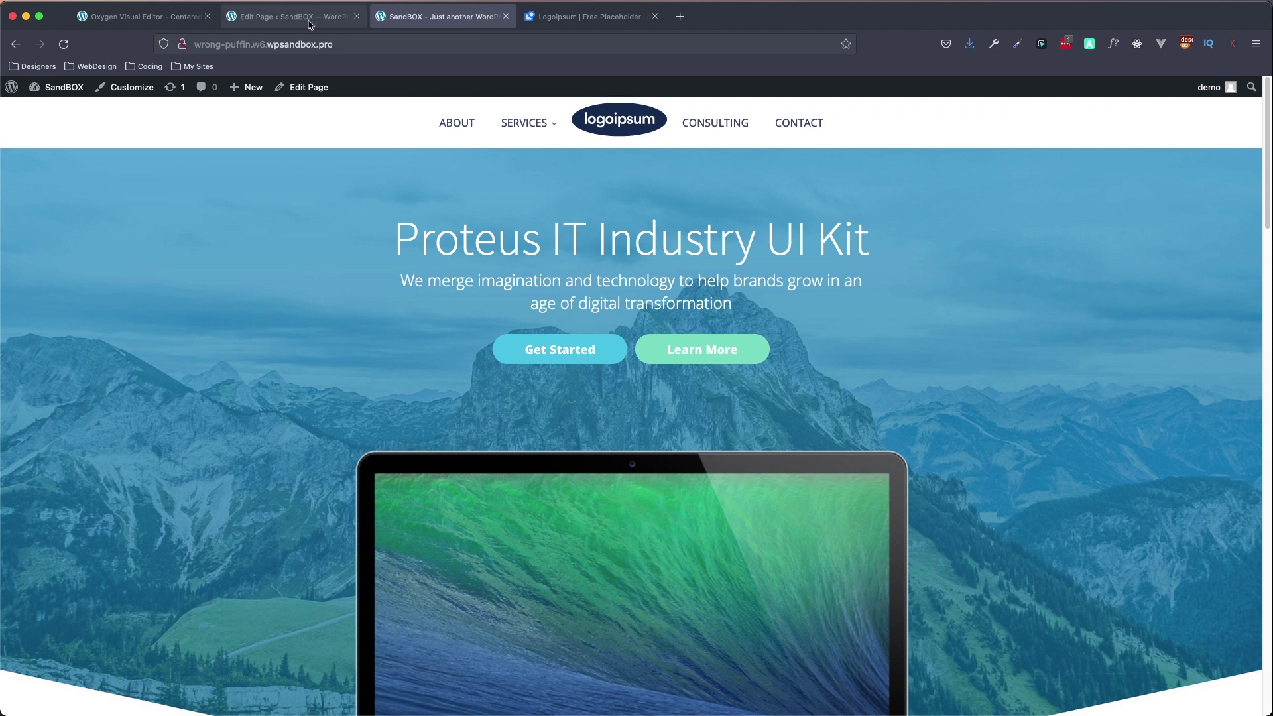
click(279, 18)
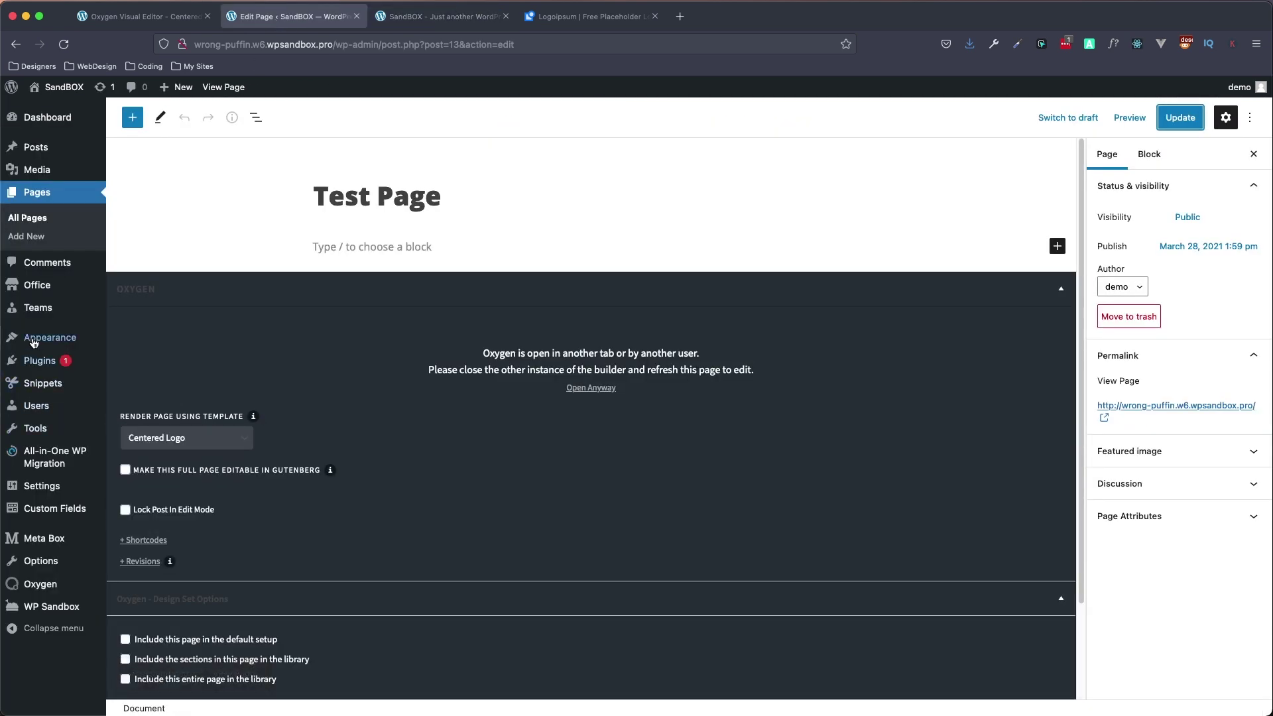
click(37, 358)
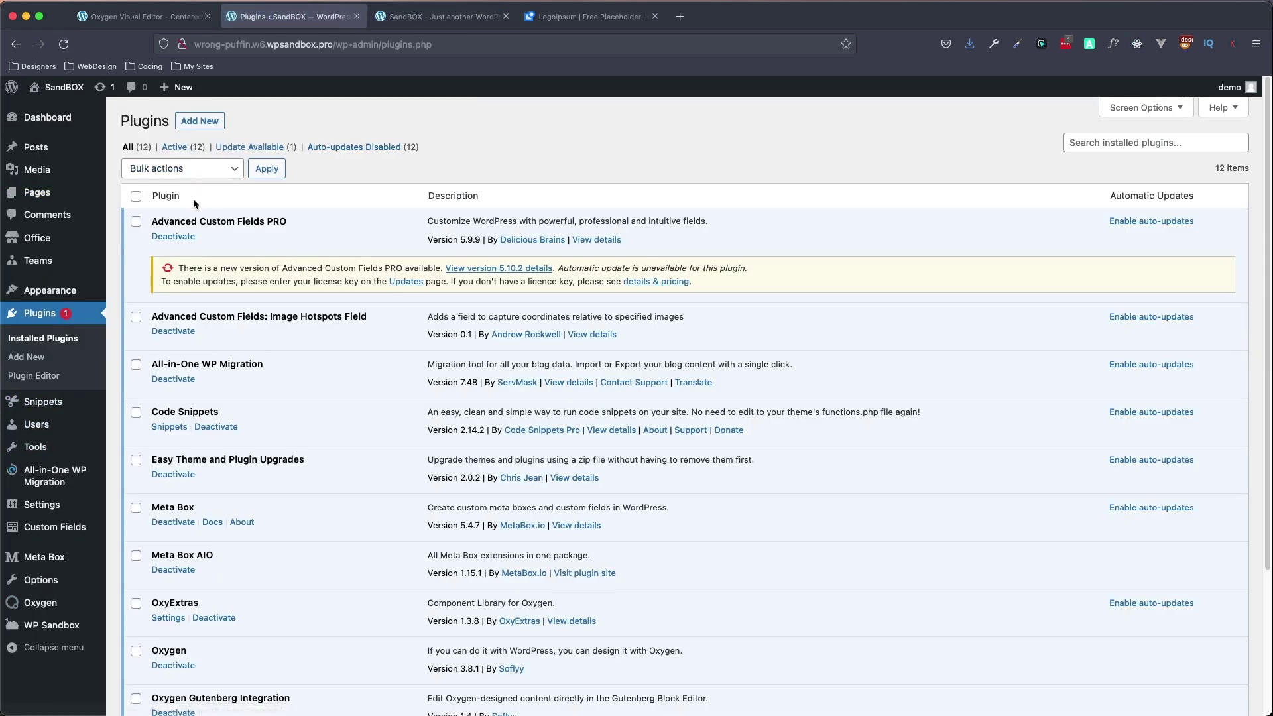
scroll(216, 392, down, 5)
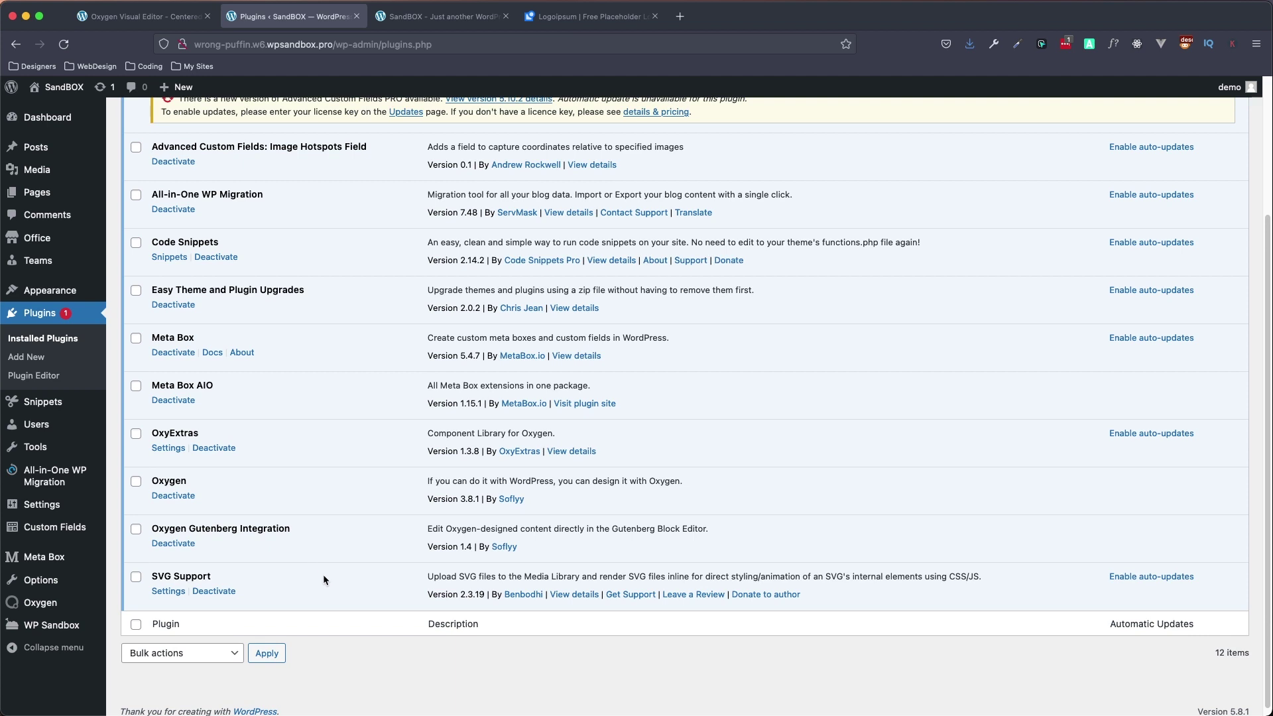
scroll(323, 574, up, 5)
click(46, 167)
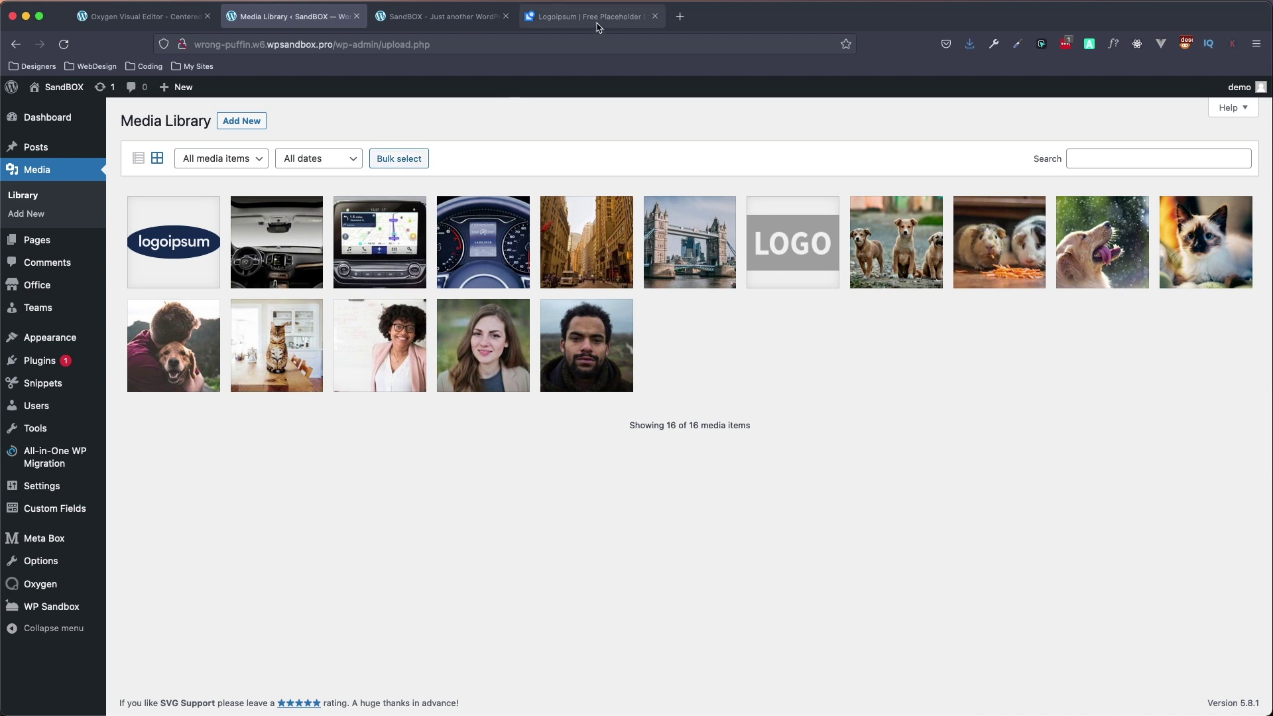
Step: Preview the live homepage in the browser's responsive design view, opening and closing the mobile menu
click(439, 16)
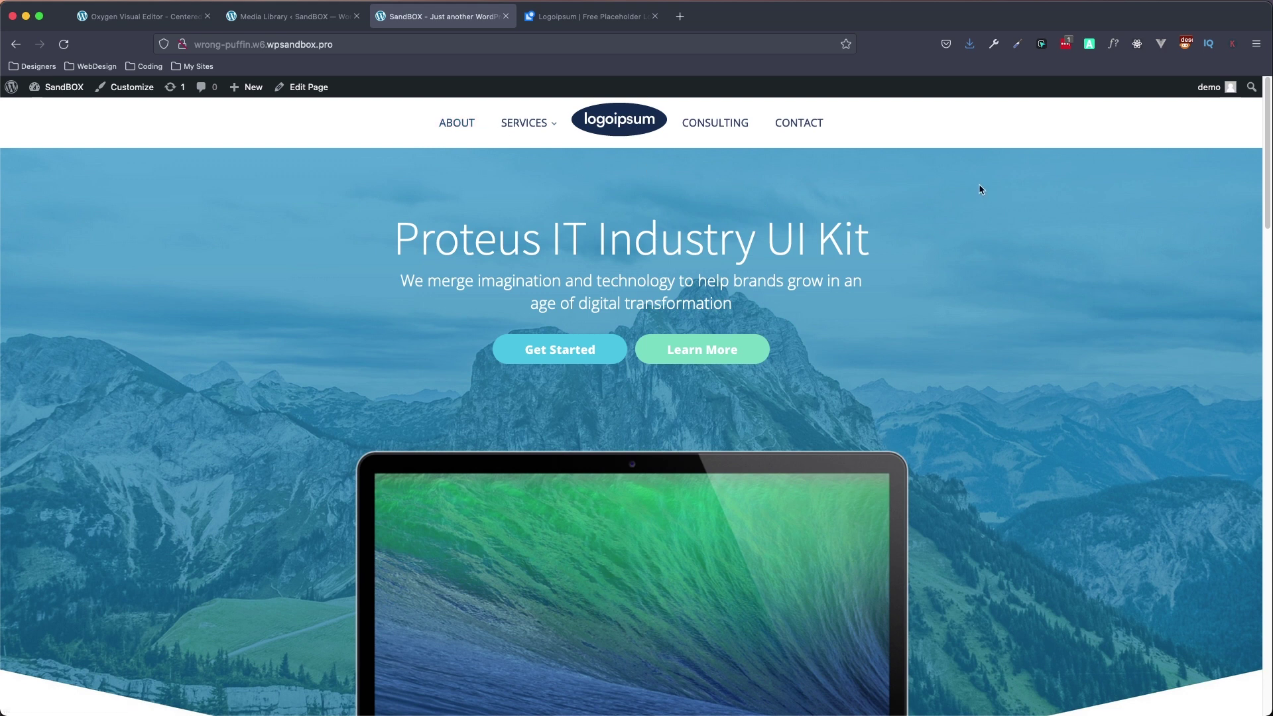
right_click(950, 125)
click(1032, 297)
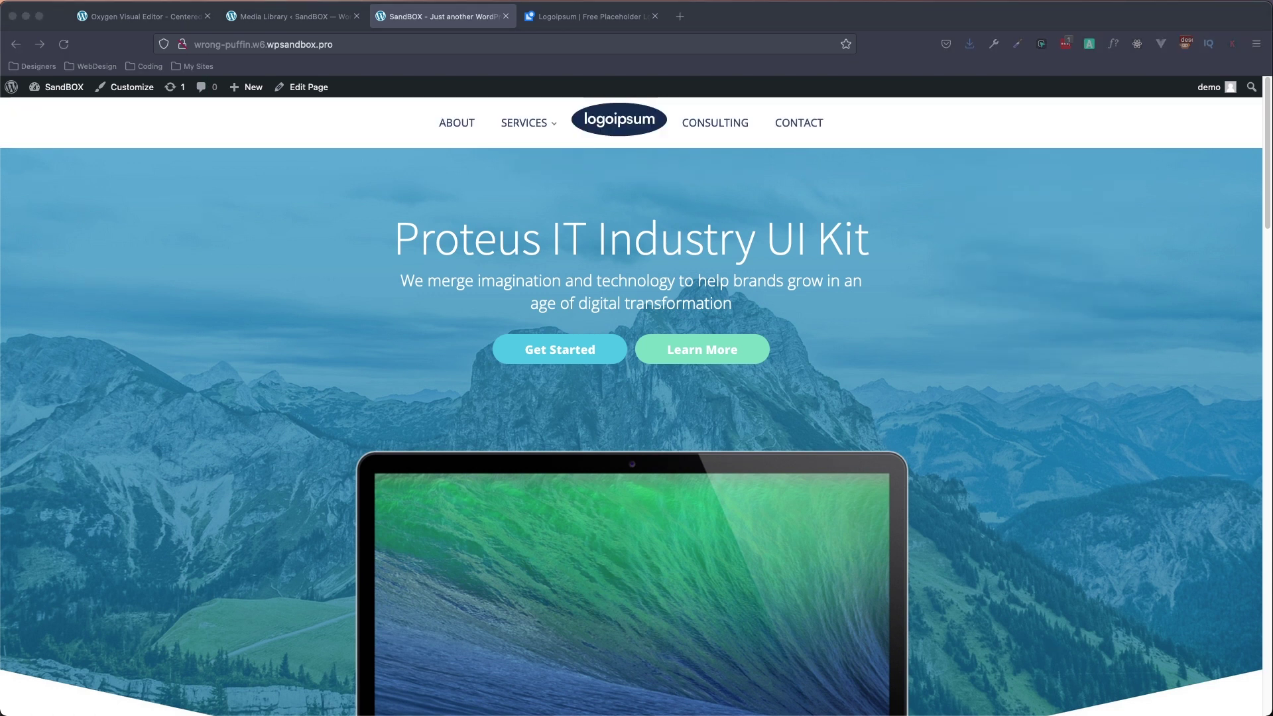
key(super+alt+m)
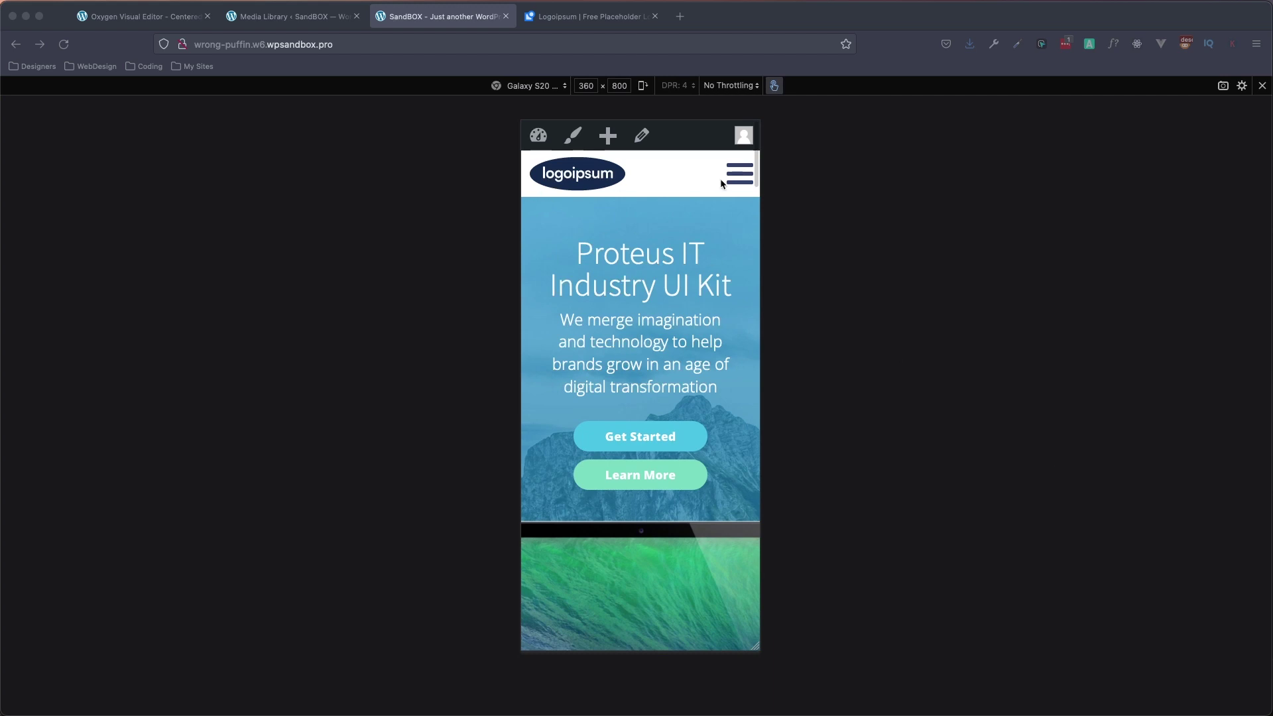
click(743, 187)
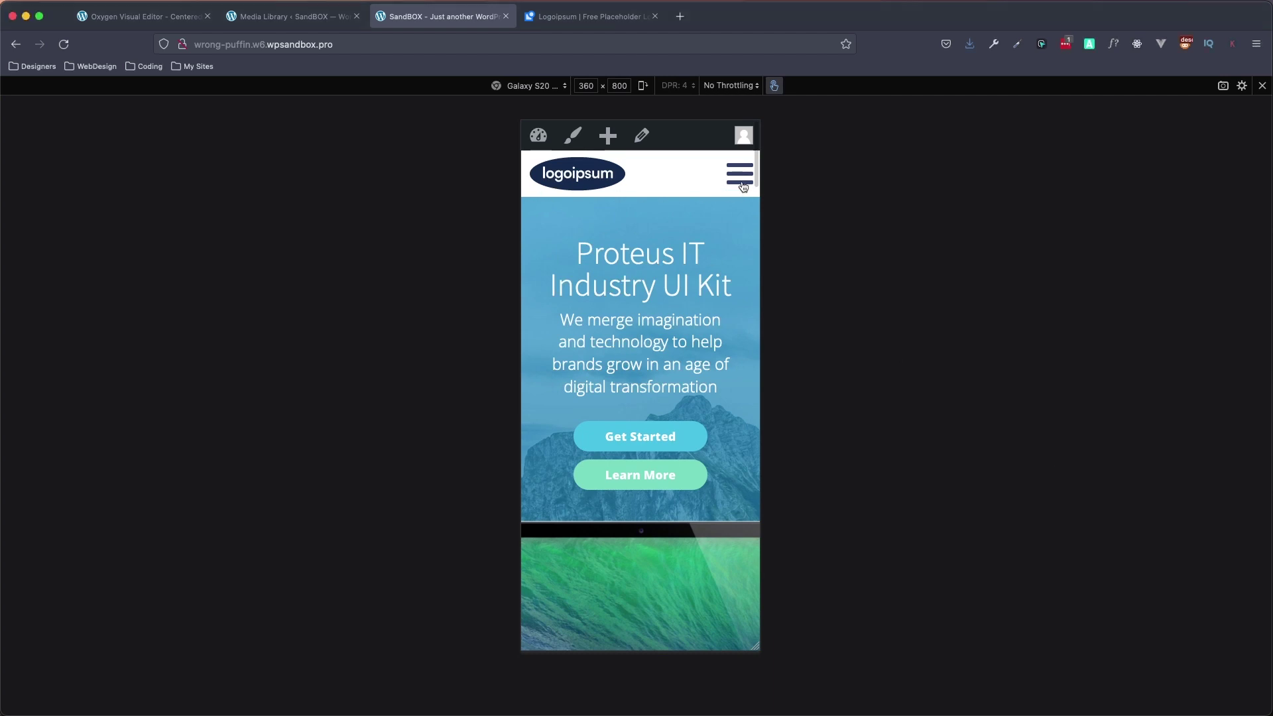
click(742, 185)
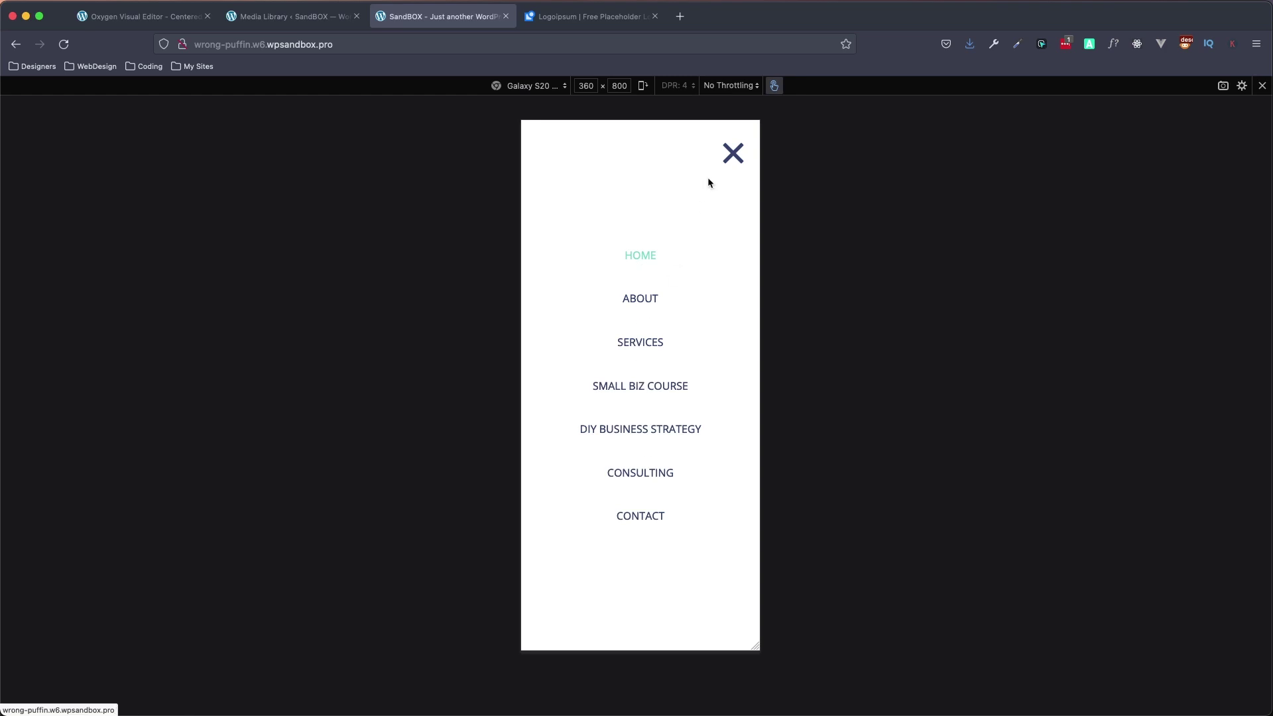
click(731, 158)
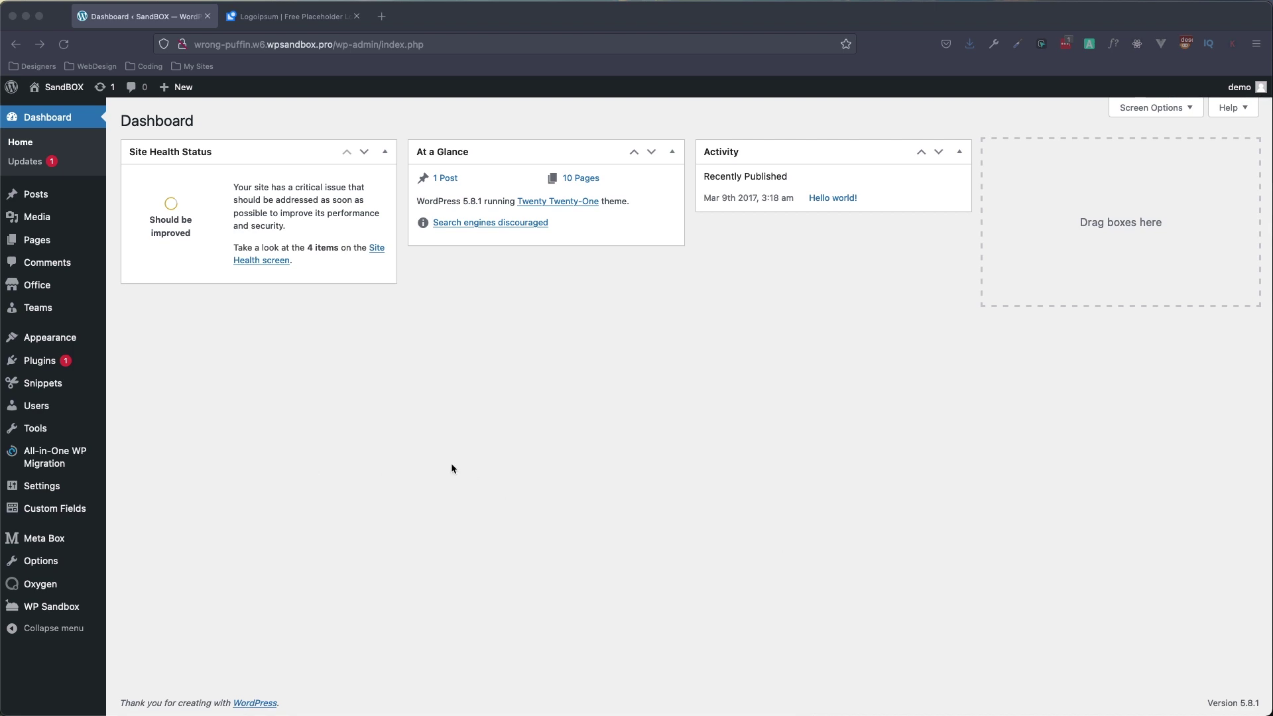
Step: Create a new WordPress navigation menu named "Centered Logo"
mouse_move(55, 339)
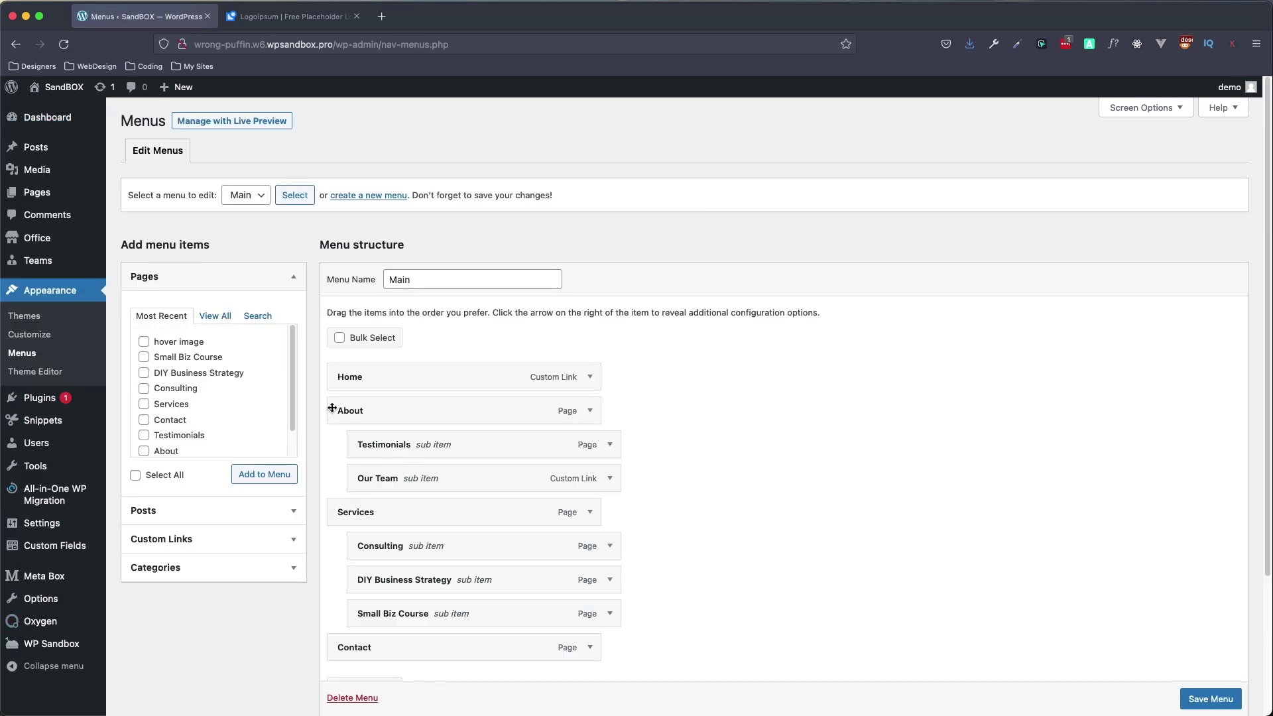
click(356, 197)
click(482, 282)
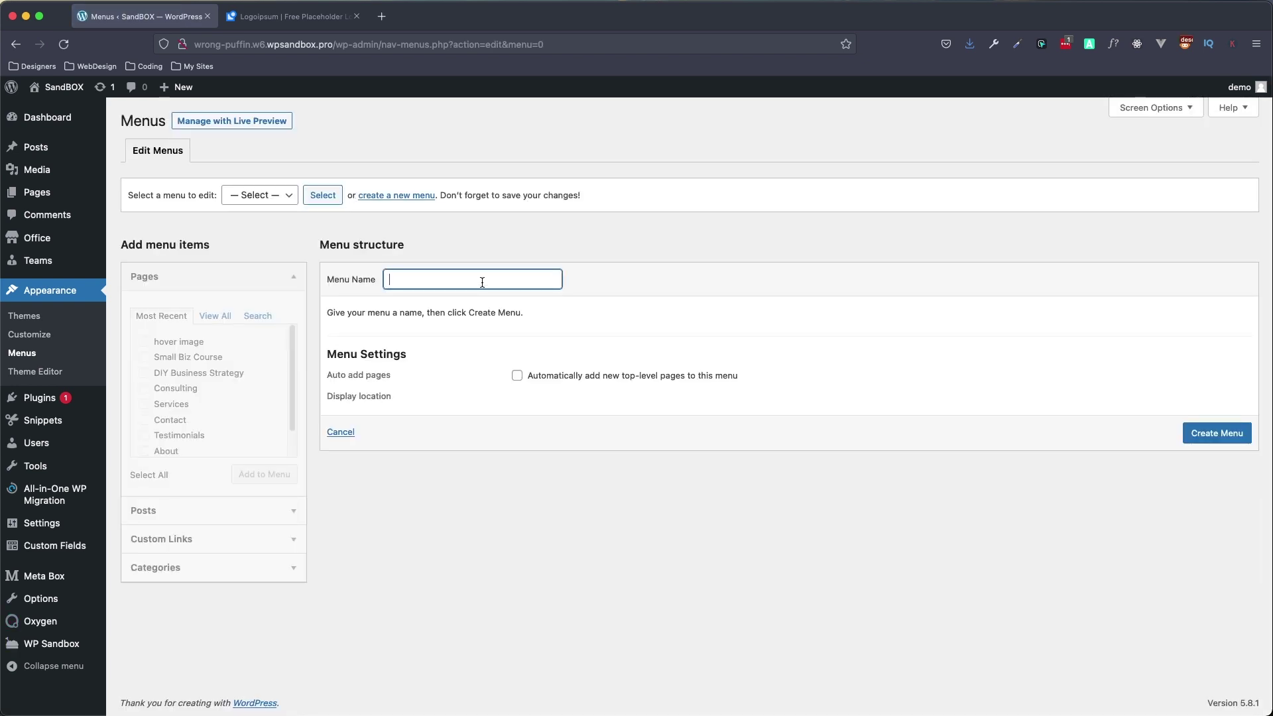
text(Centered Logo)
click(1217, 433)
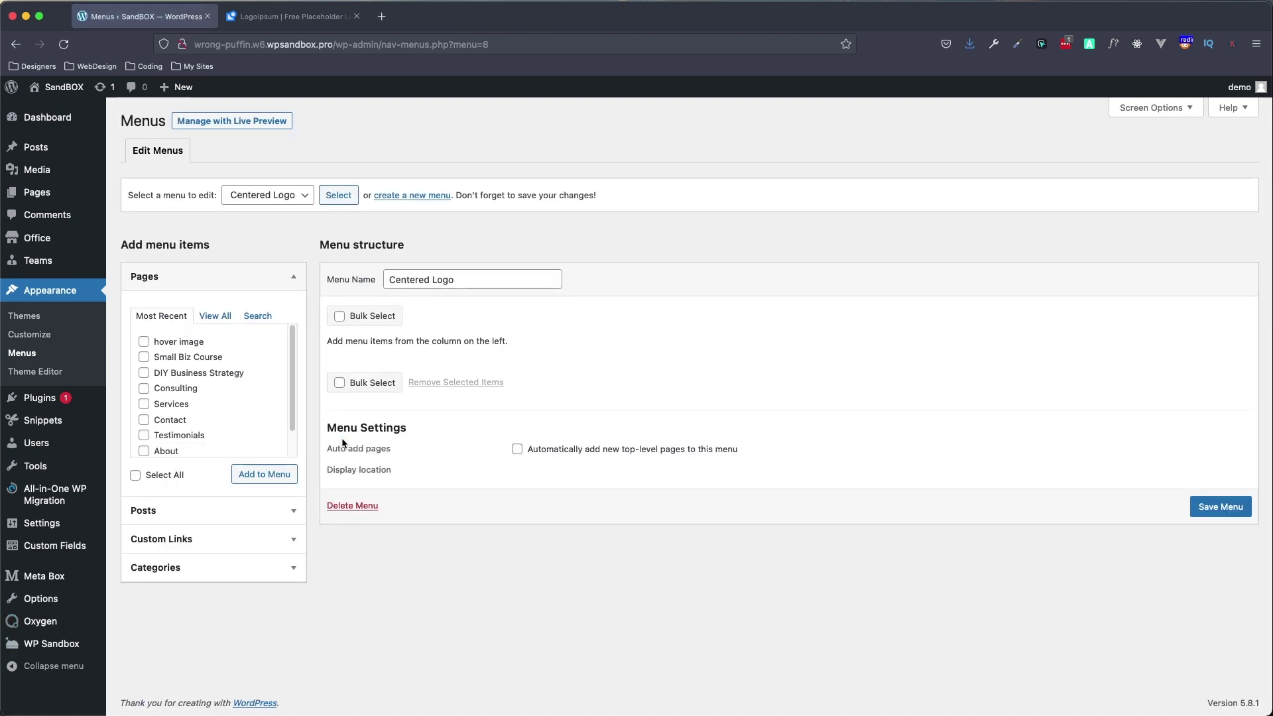
Step: Add a custom link to the menu with the URL "/" and the link text "Home"
click(223, 541)
click(237, 378)
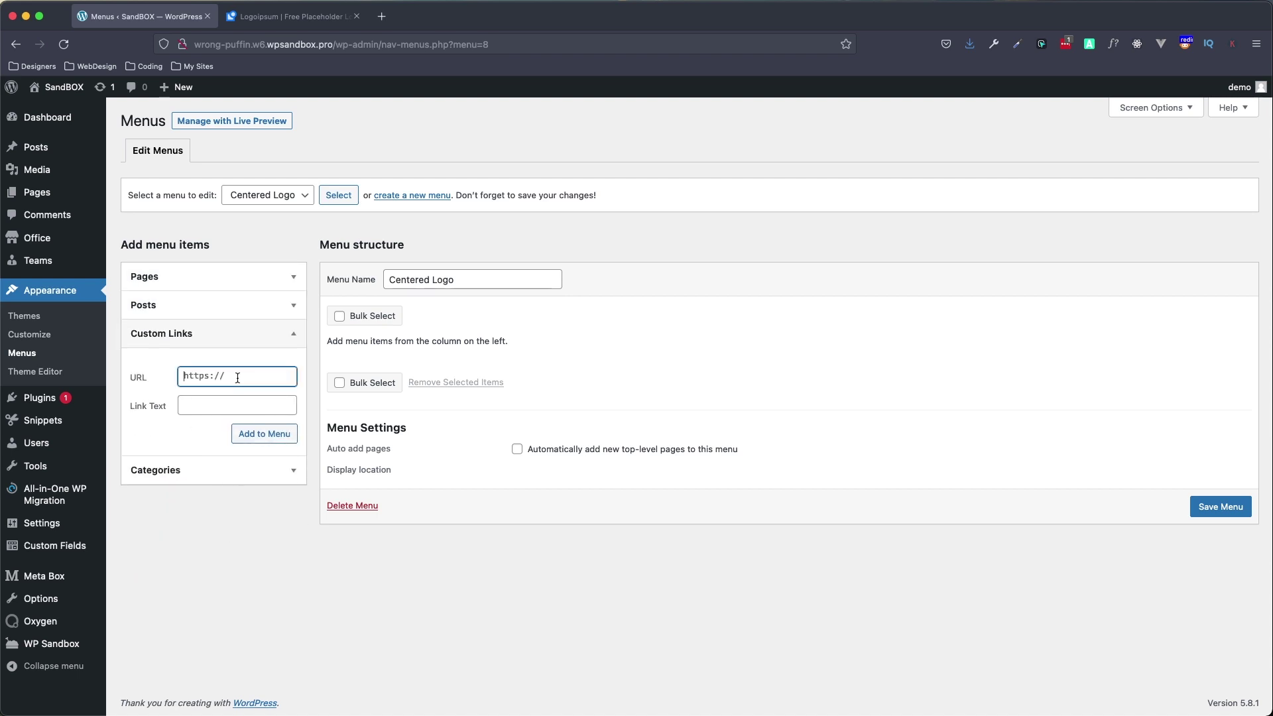
key(super+a)
text(/)
key(Tab)
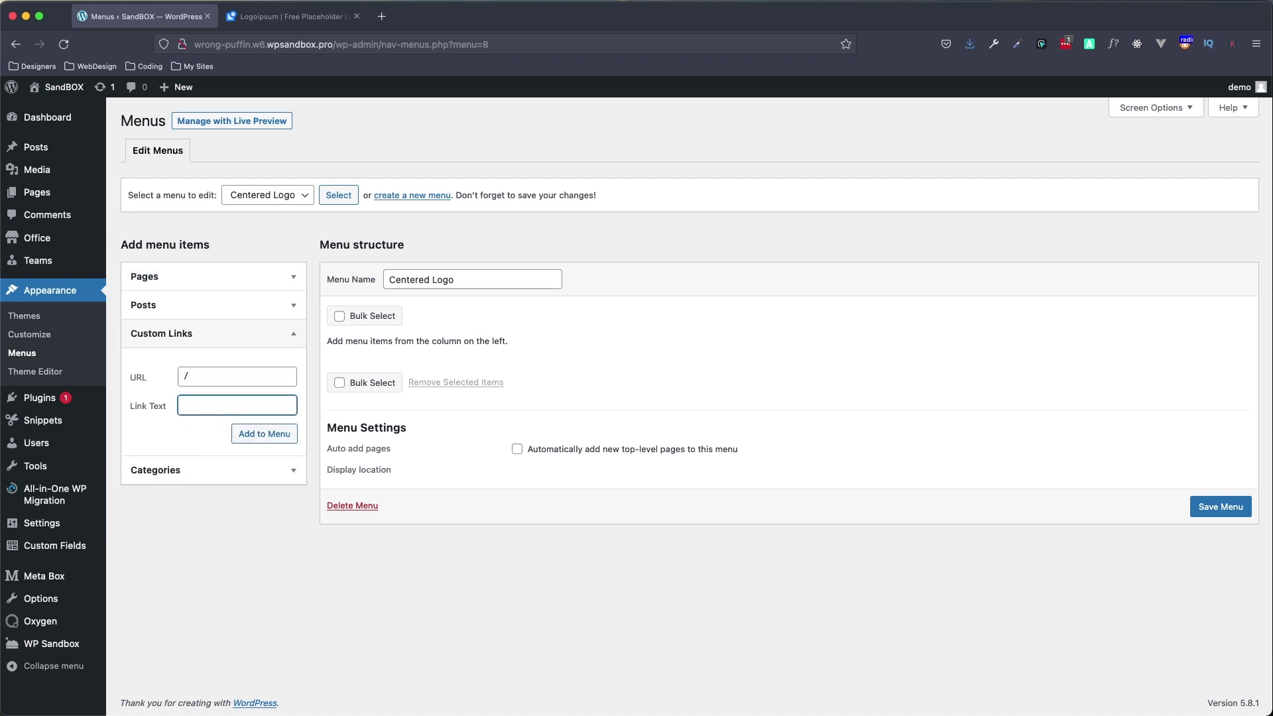
text(H)
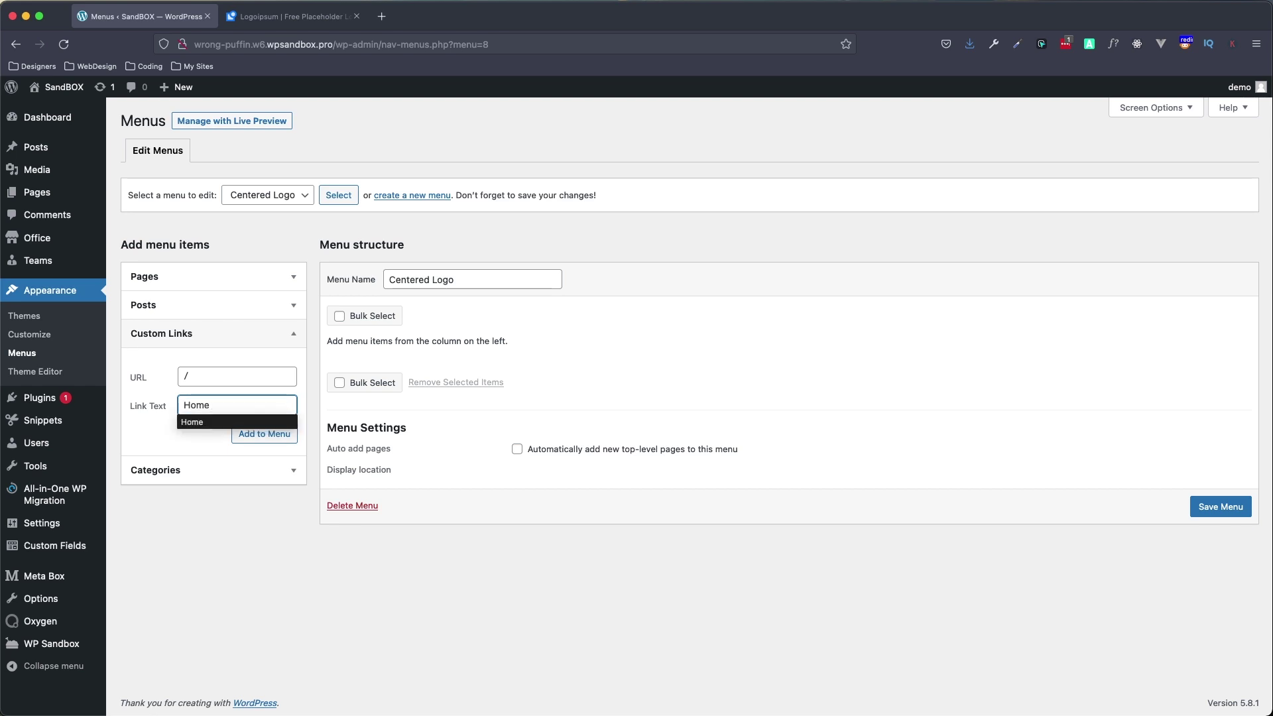
text(ome)
key(Tab)
click(263, 434)
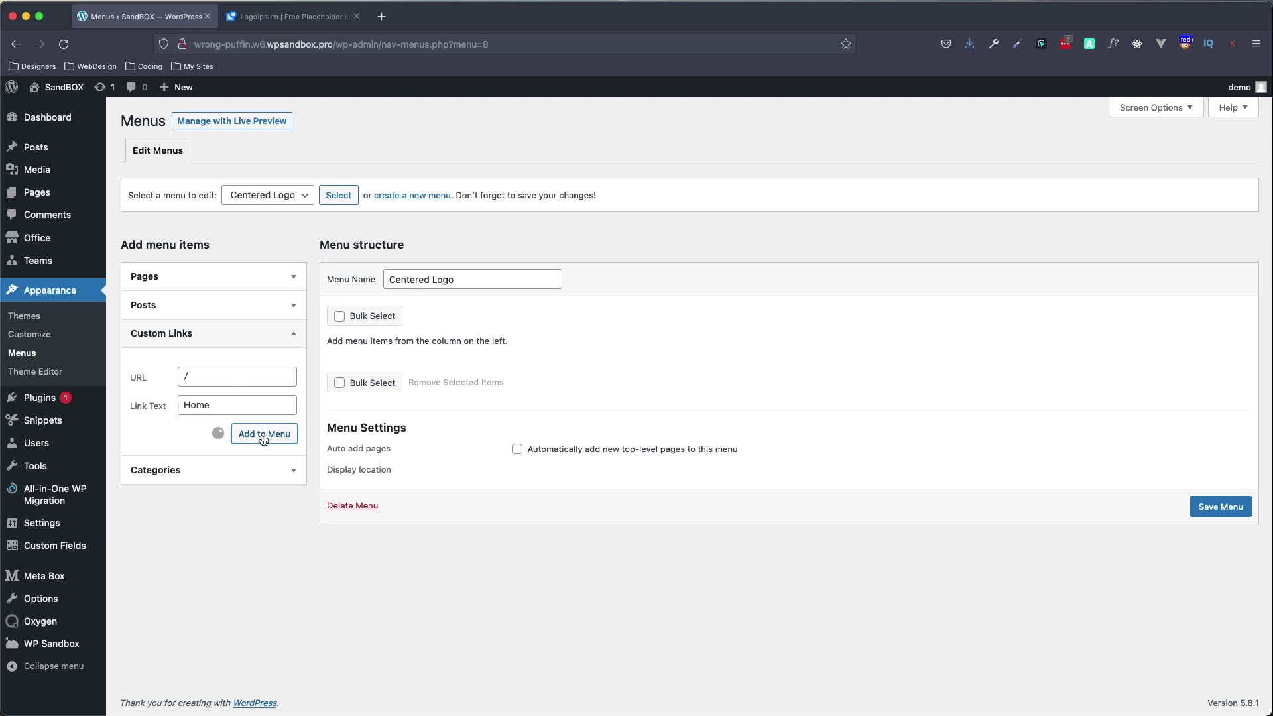
Step: Add the pages Small Biz Course, DIY Business Strategy, Consulting, Services, Contact and About to the menu
click(191, 285)
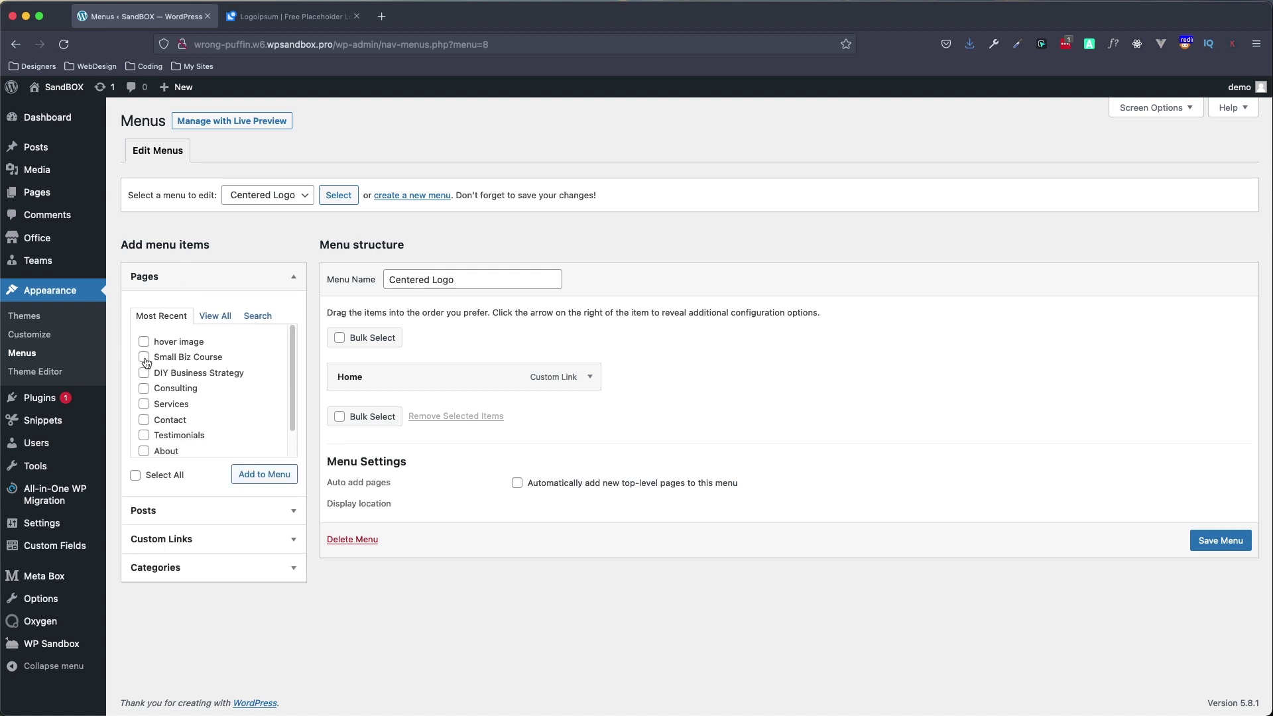
click(144, 403)
click(144, 357)
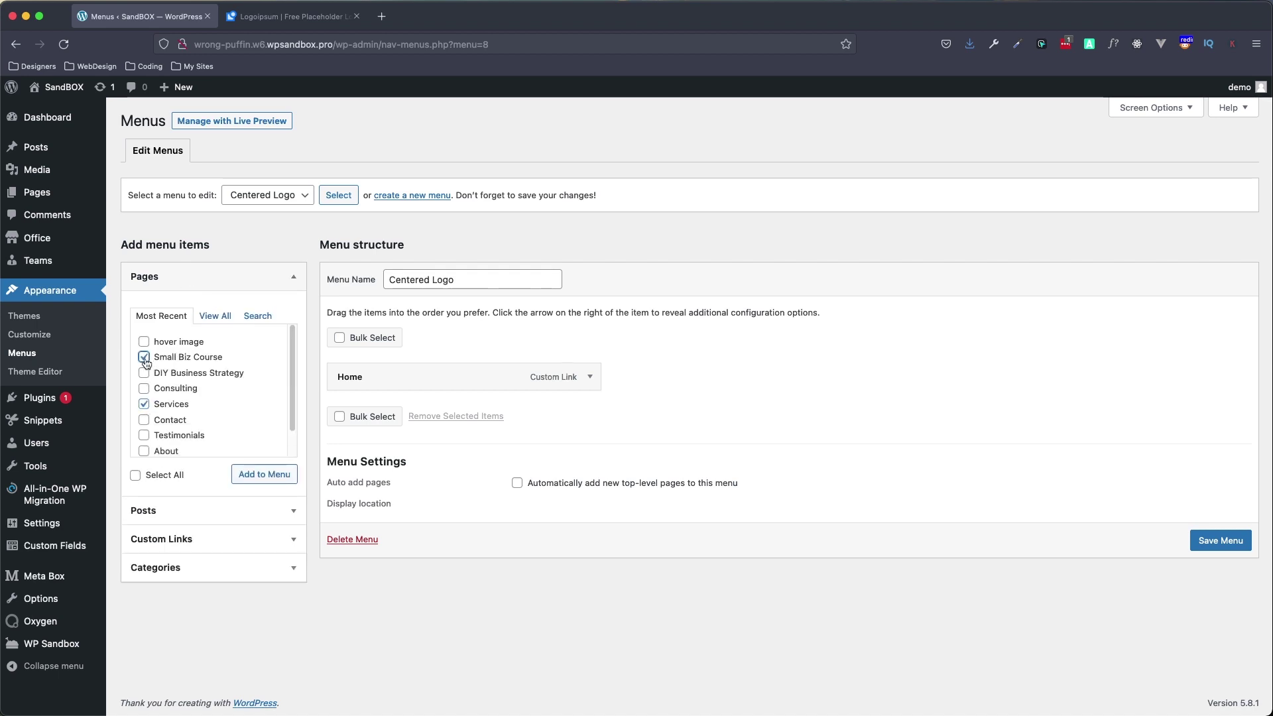
click(144, 373)
click(144, 389)
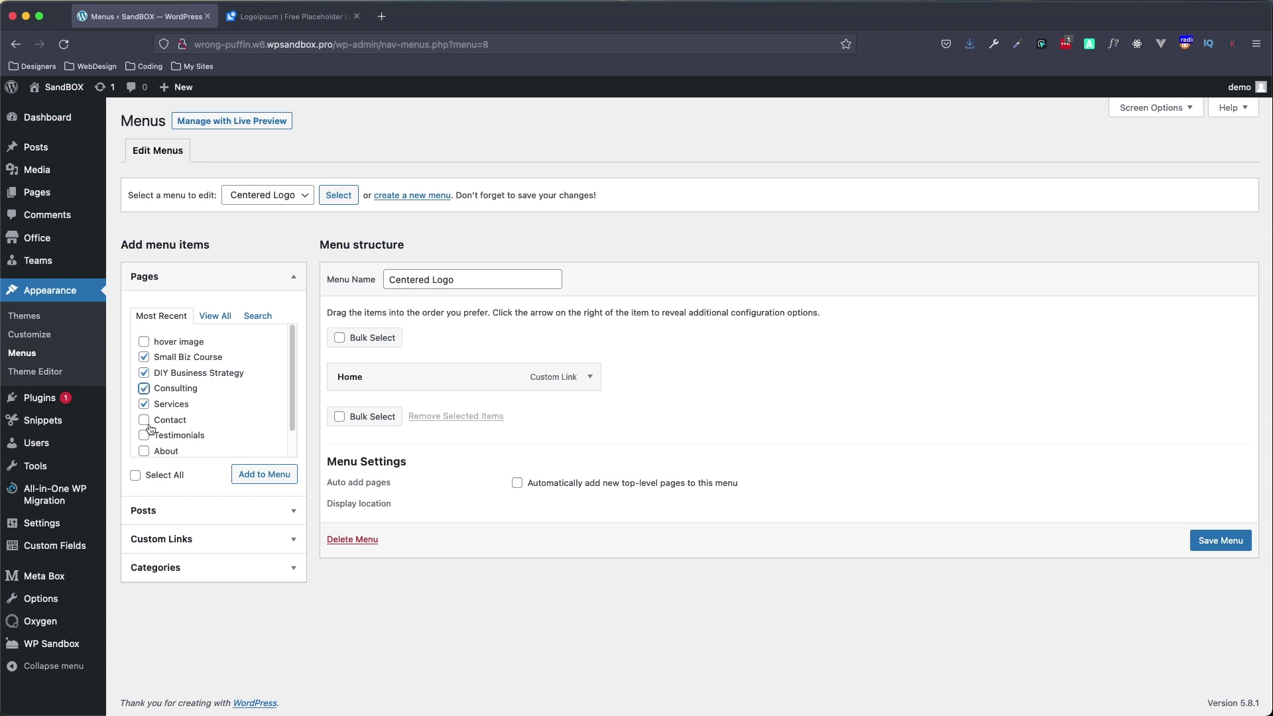
click(145, 451)
click(144, 420)
scroll(192, 420, down, 1)
scroll(188, 422, up, 1)
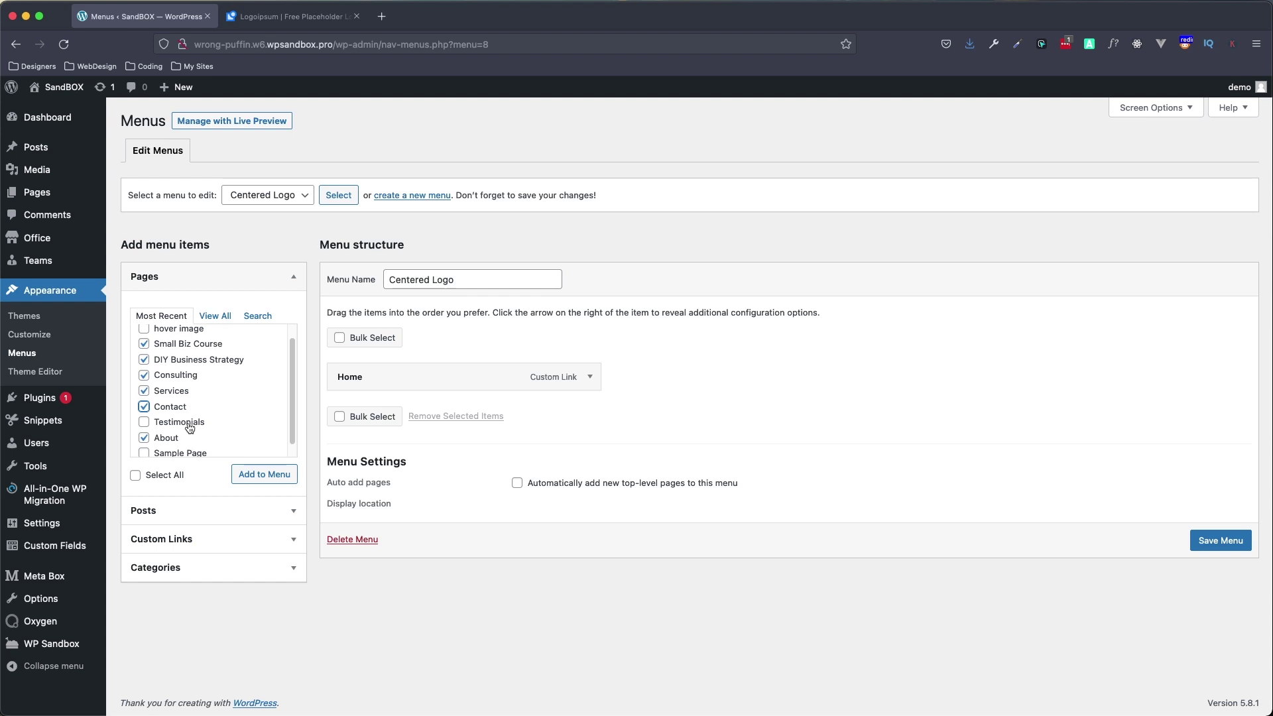
click(269, 474)
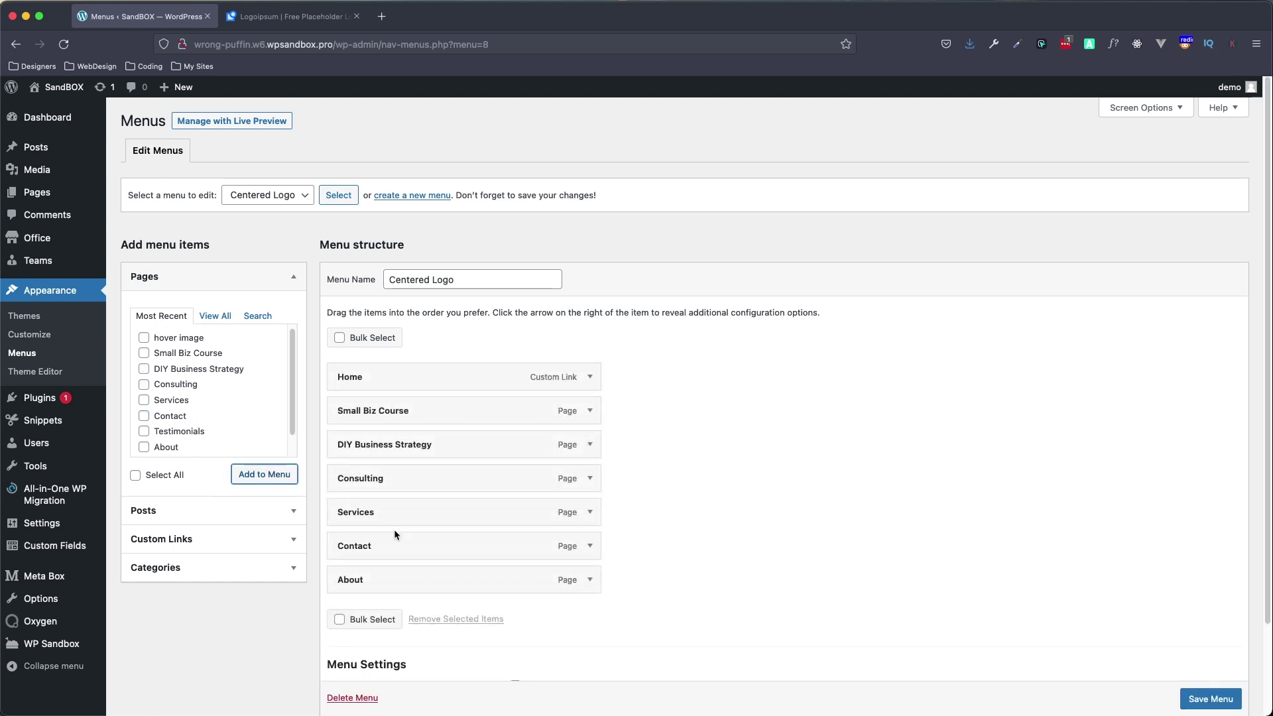
Step: Order the menu About, Services, Home, Consulting, Contact, with Small Biz Course and DIY Business Strategy nested under Services, and save it
drag(401, 512, 386, 416)
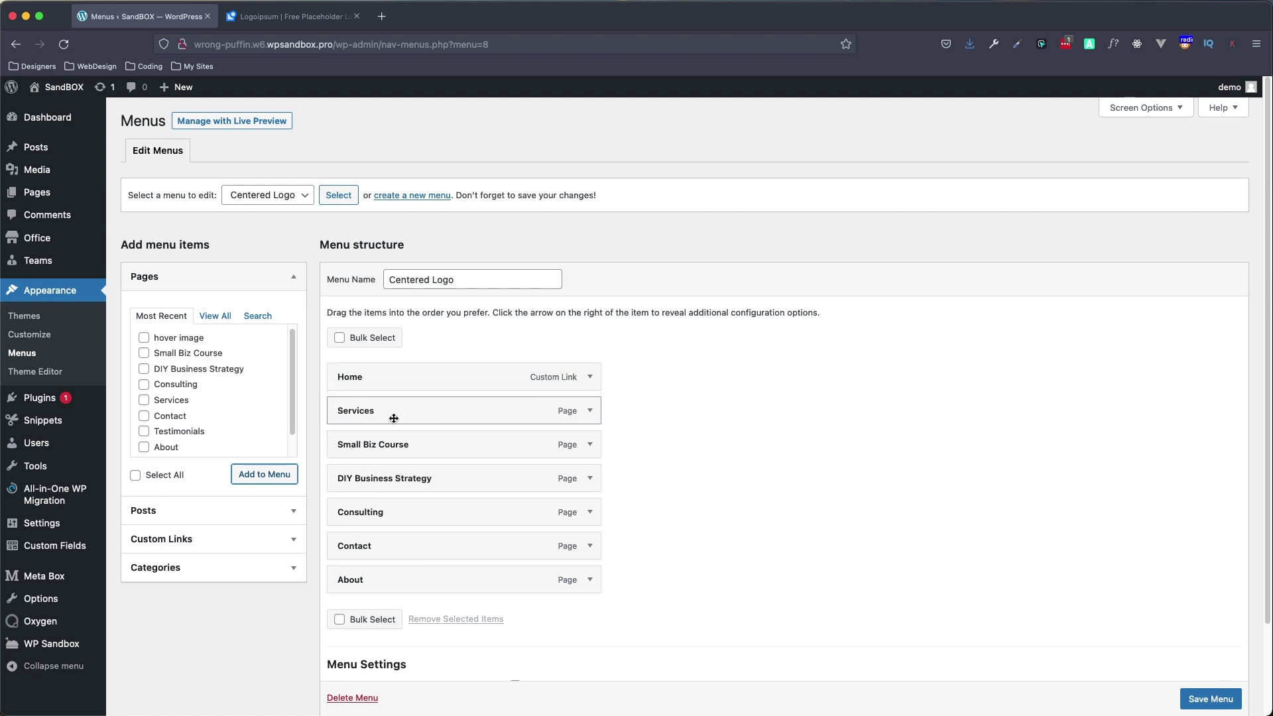
drag(415, 586, 420, 368)
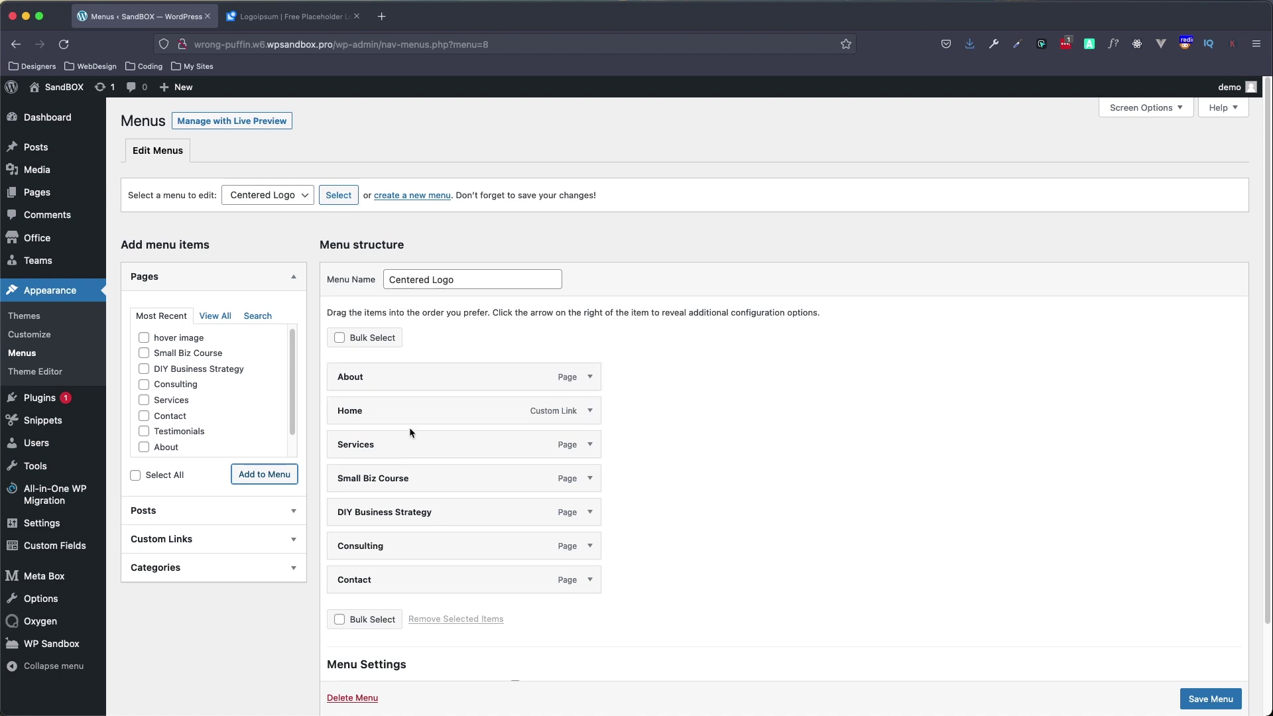
drag(405, 483, 408, 510)
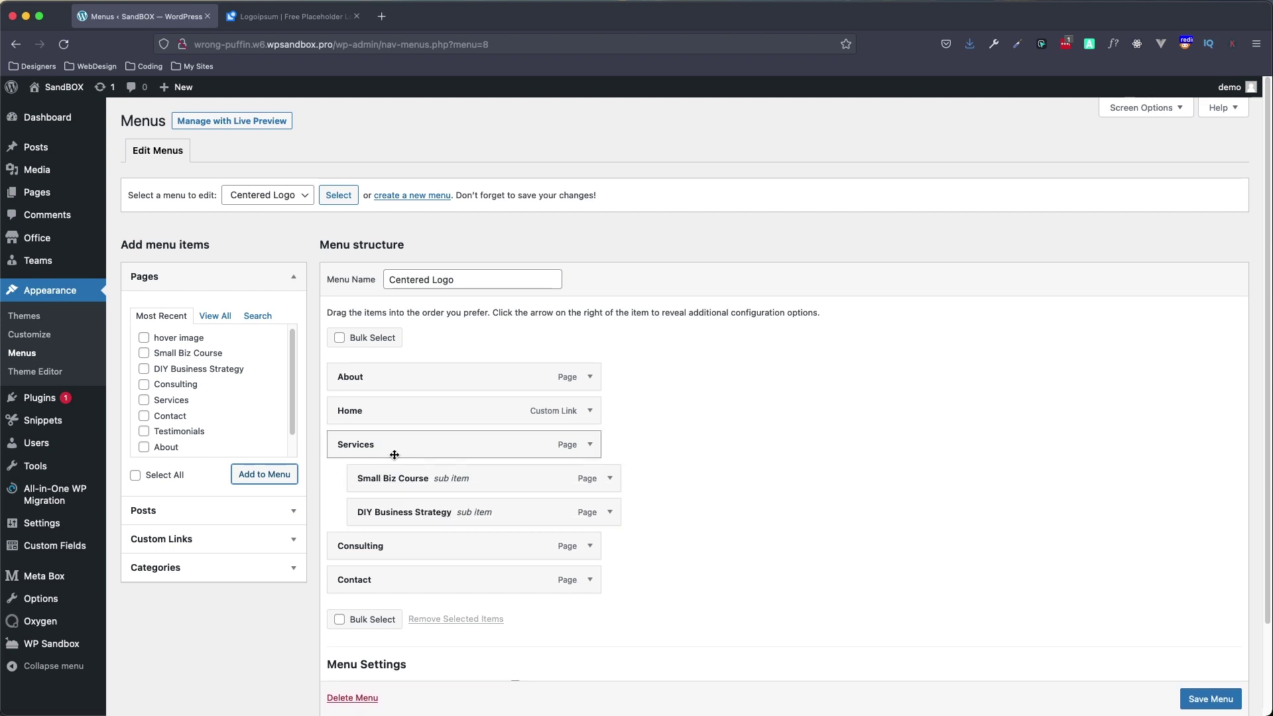
drag(397, 420, 398, 518)
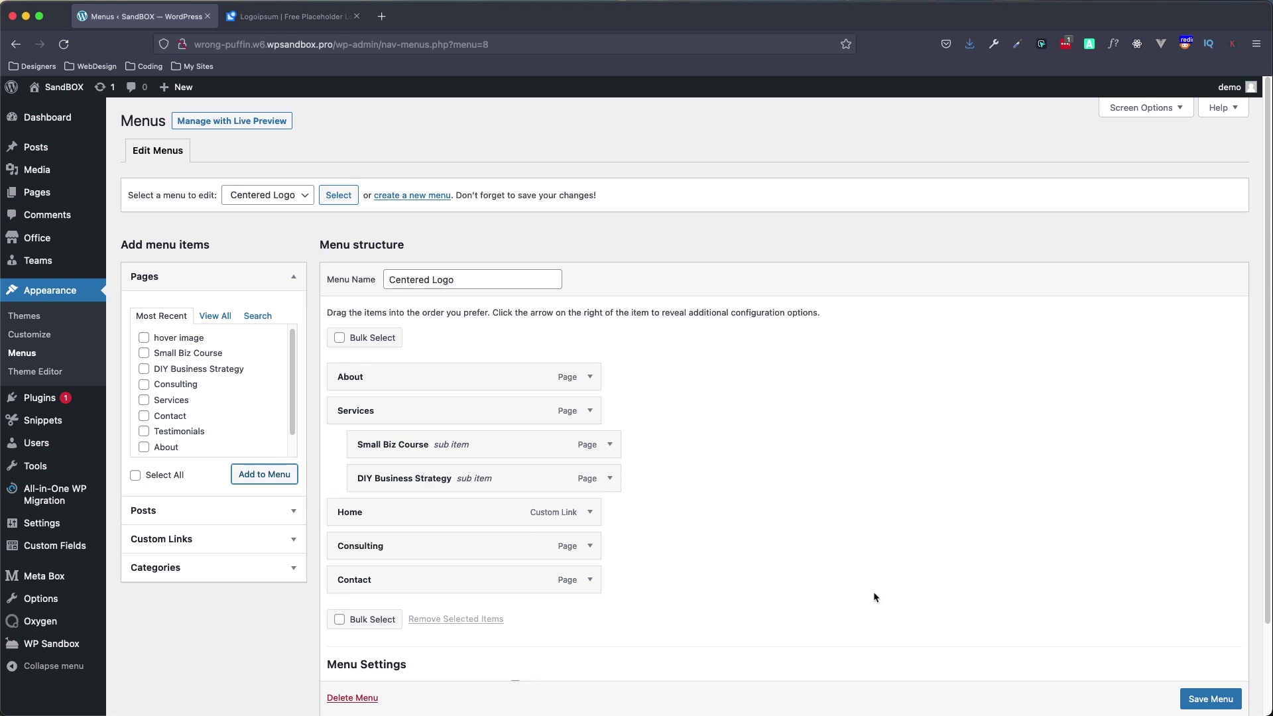
click(1211, 698)
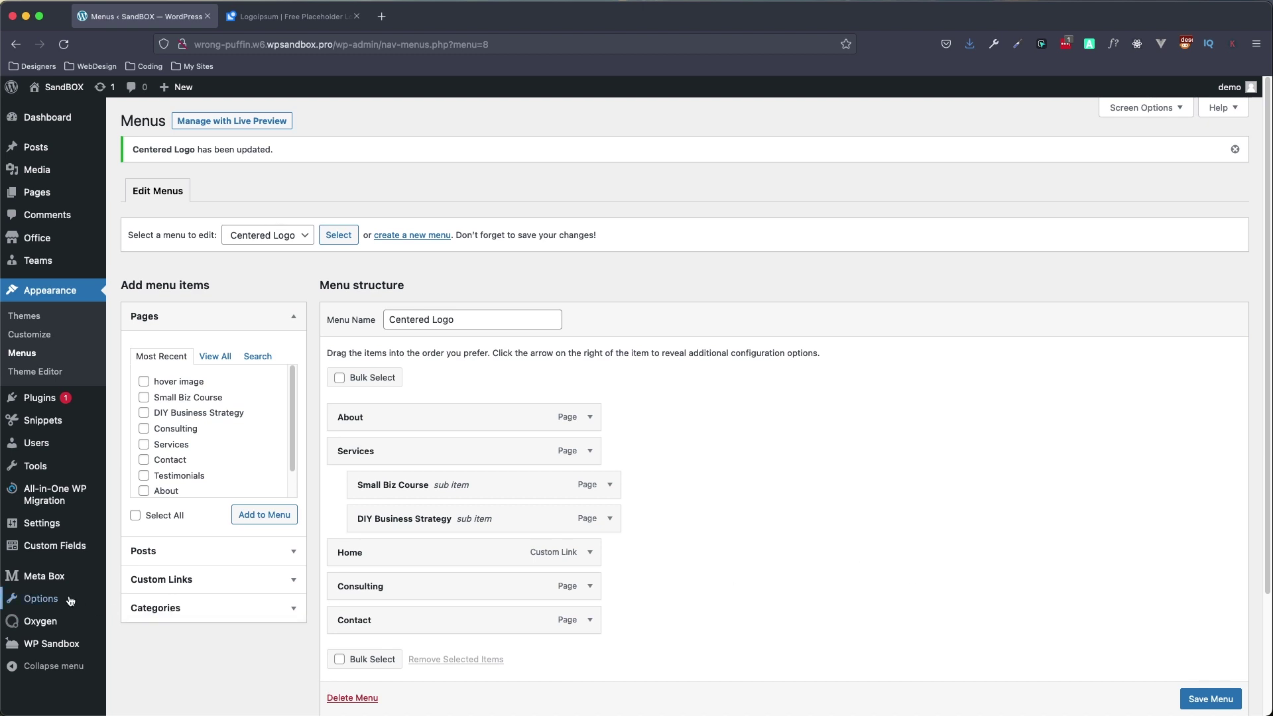
Step: Create a new Oxygen template titled "Centered Logo" and publish it
mouse_move(40, 621)
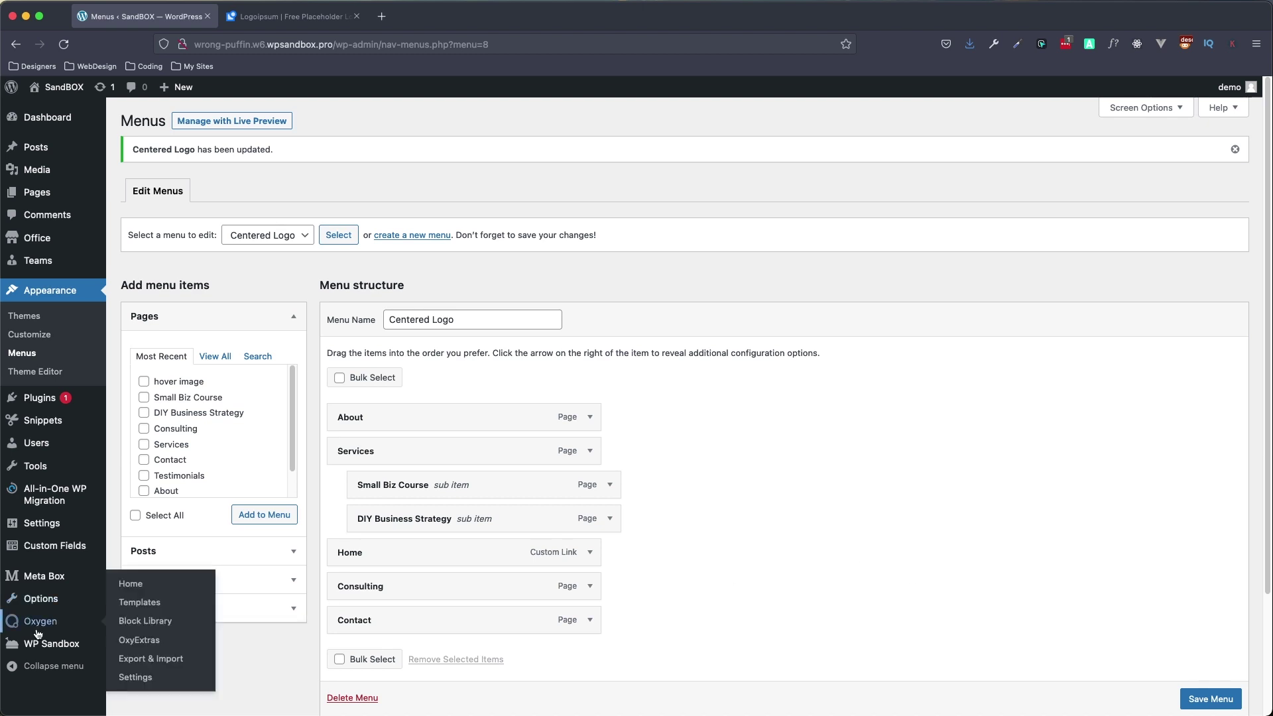
click(139, 602)
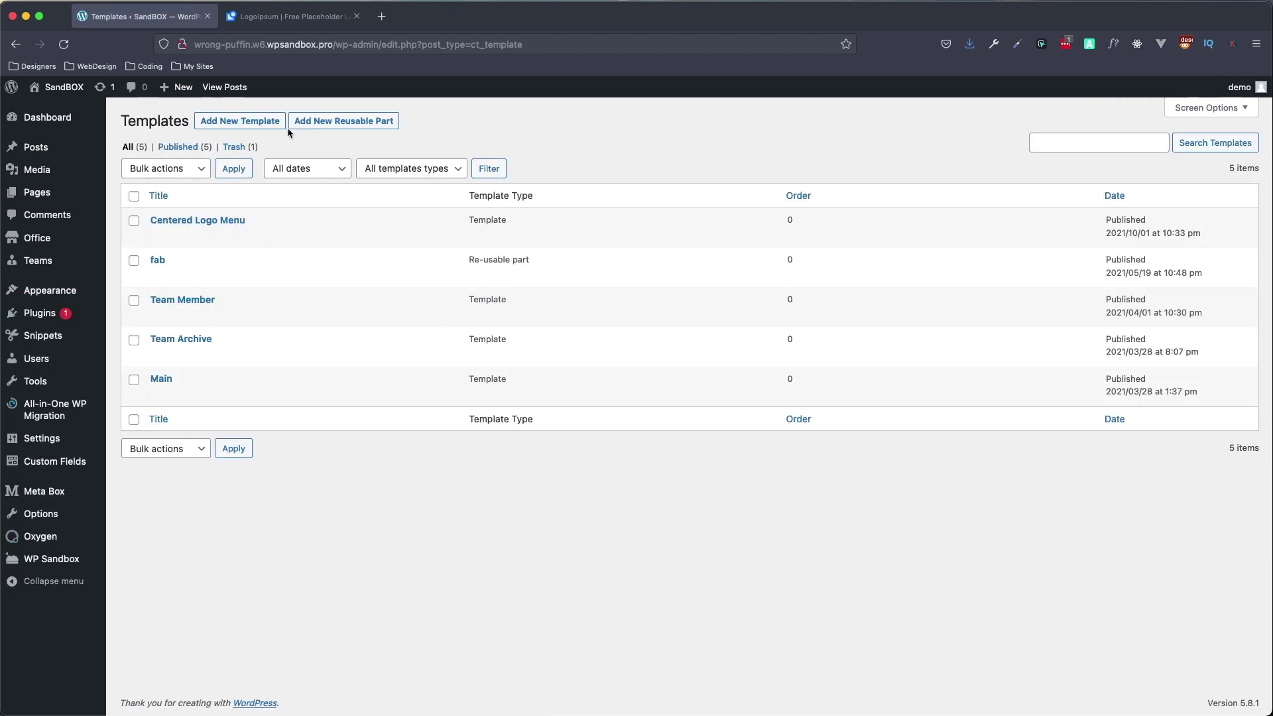
click(264, 125)
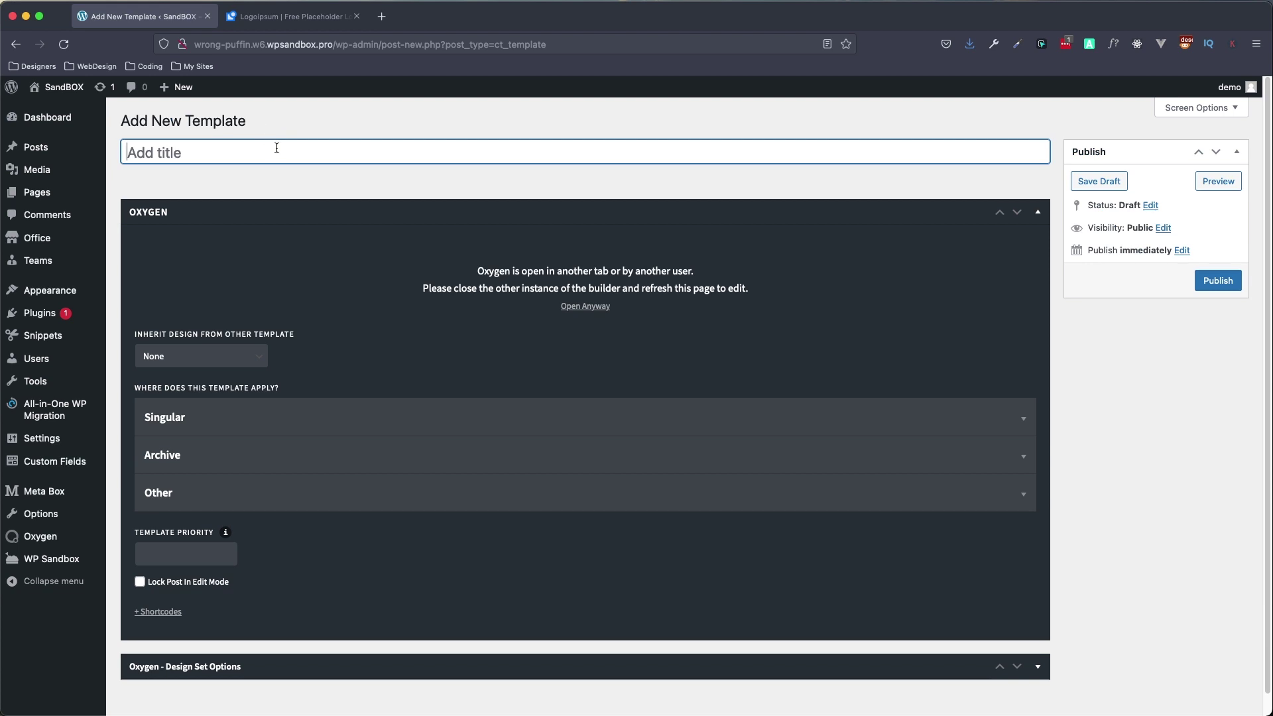
text(Centered Logo)
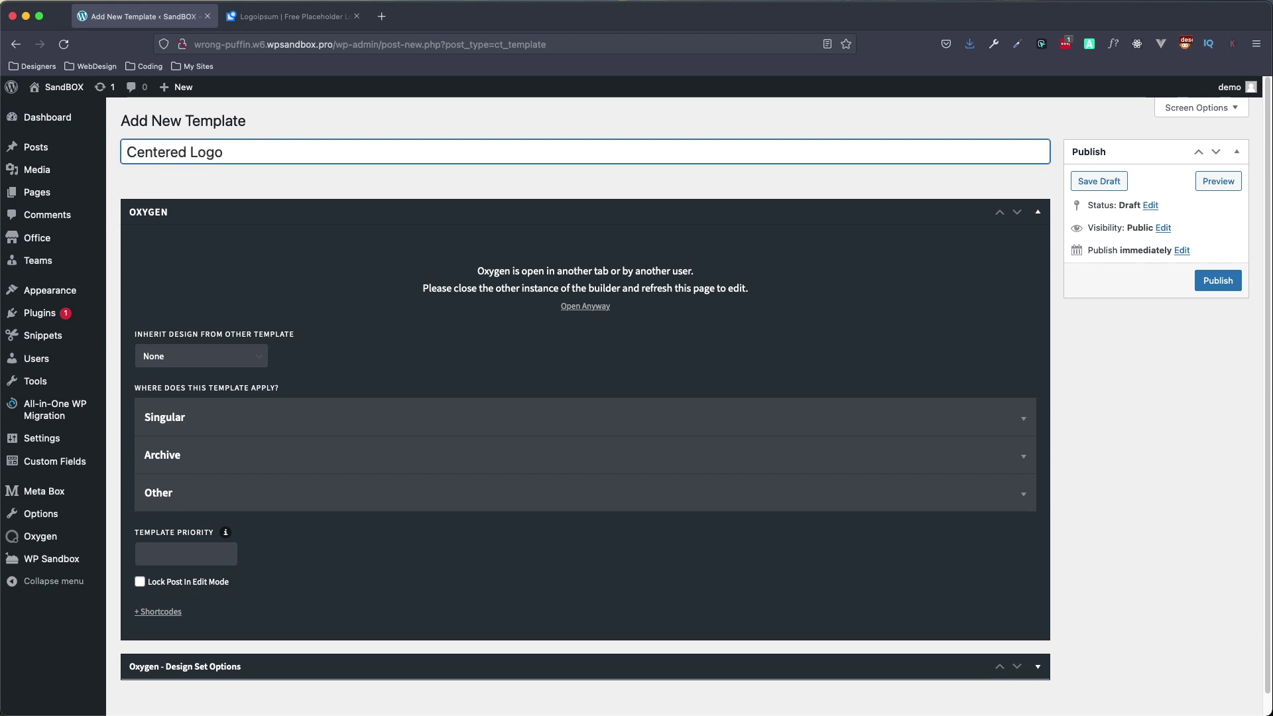
click(1216, 281)
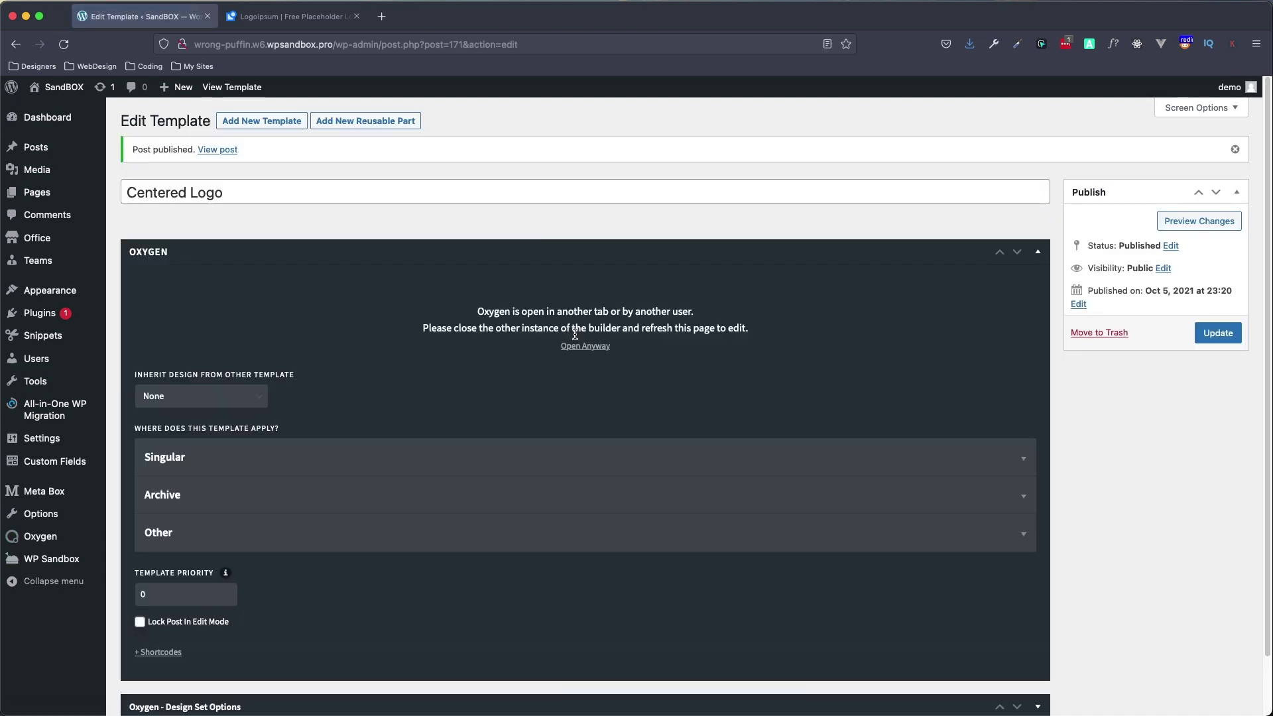
Step: Open the template in the Oxygen visual editor despite the other open instance, and show the element structure
click(584, 348)
click(730, 423)
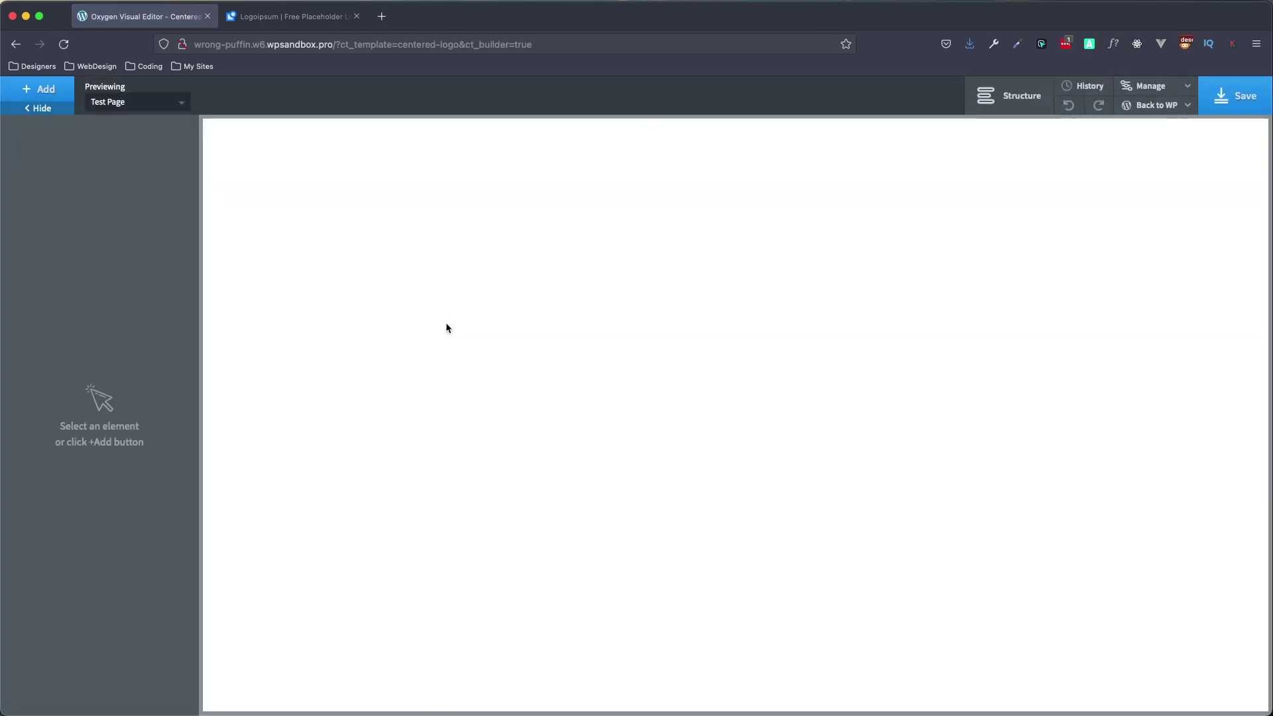
click(1001, 114)
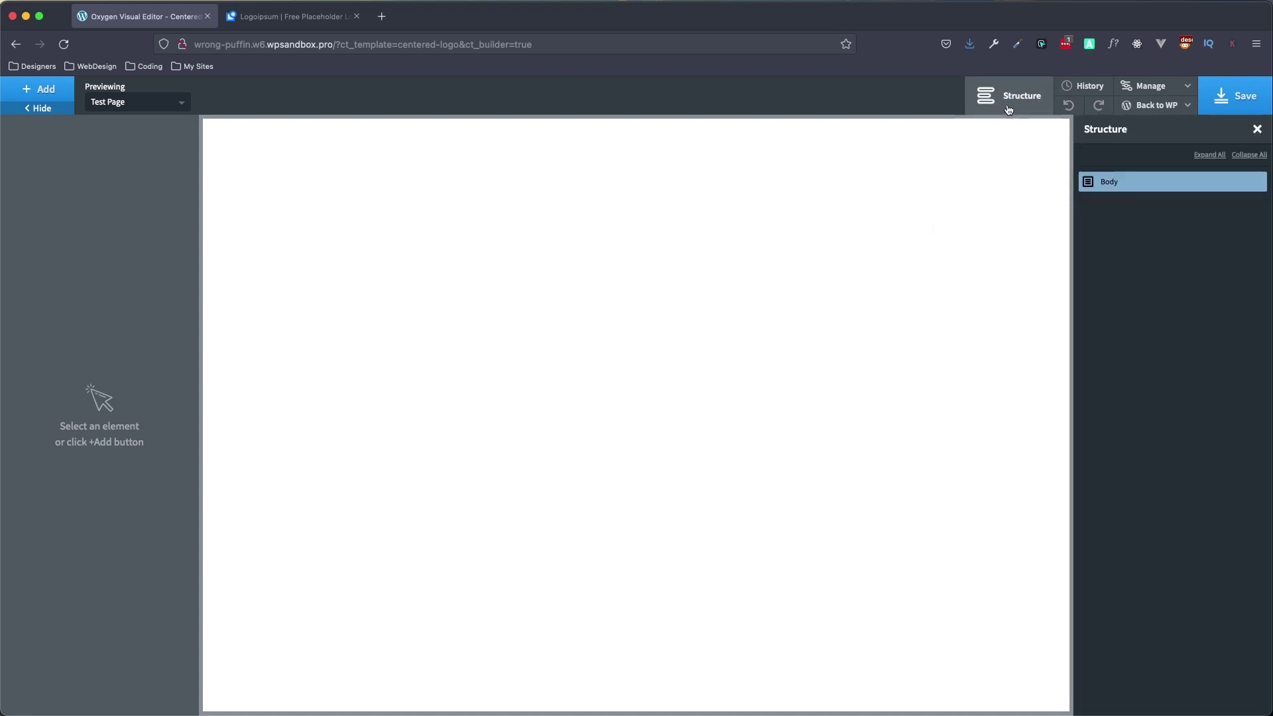
Step: Add a Section and an Inner Content element to the template
click(46, 93)
click(53, 226)
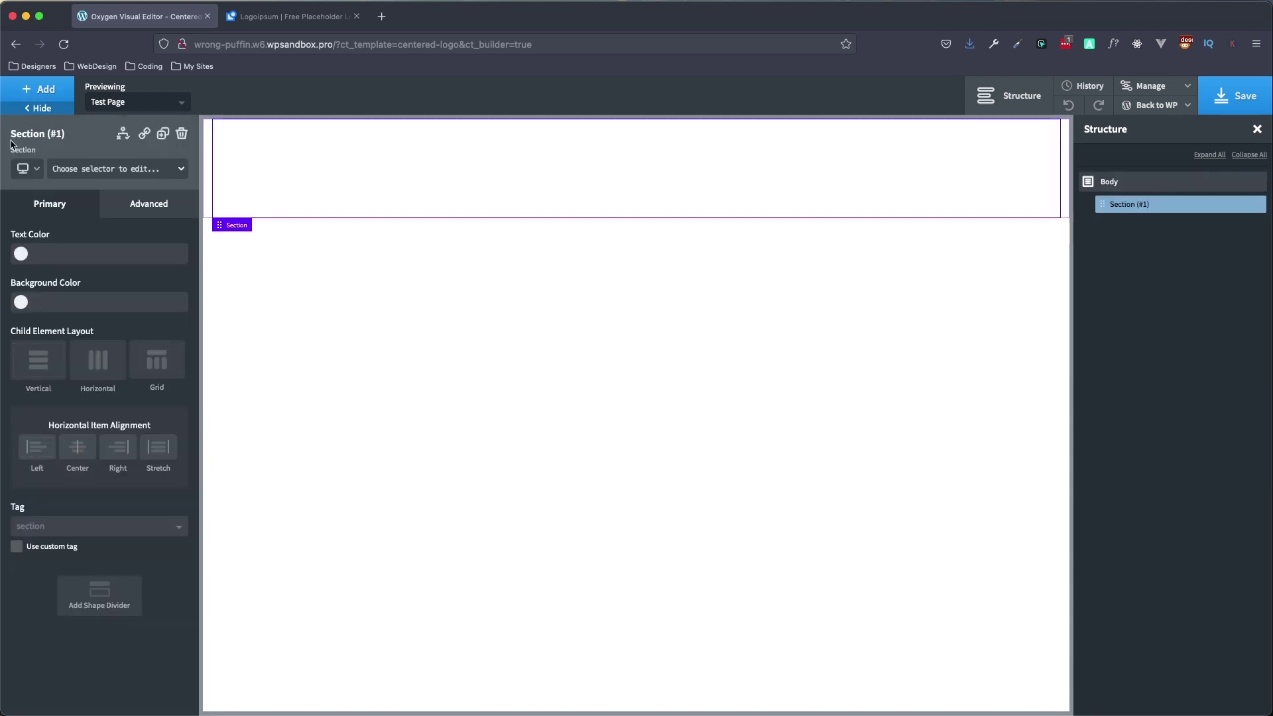
click(44, 92)
text(in)
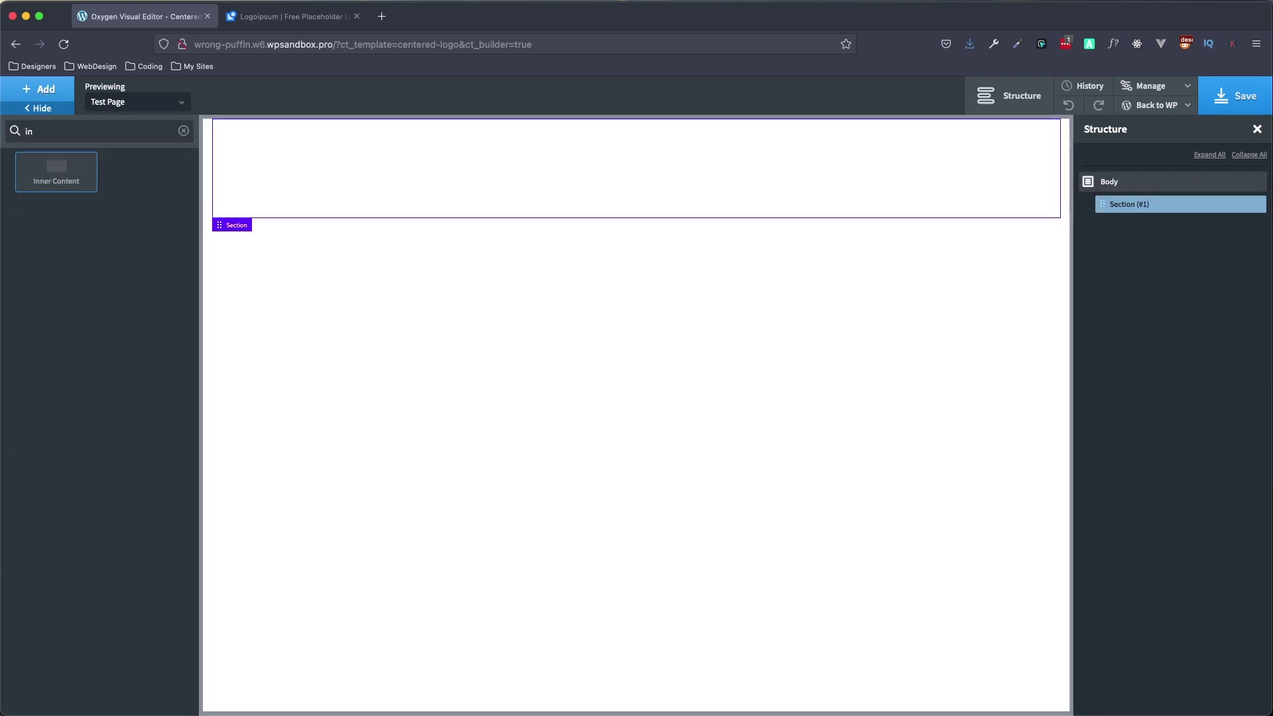
click(59, 171)
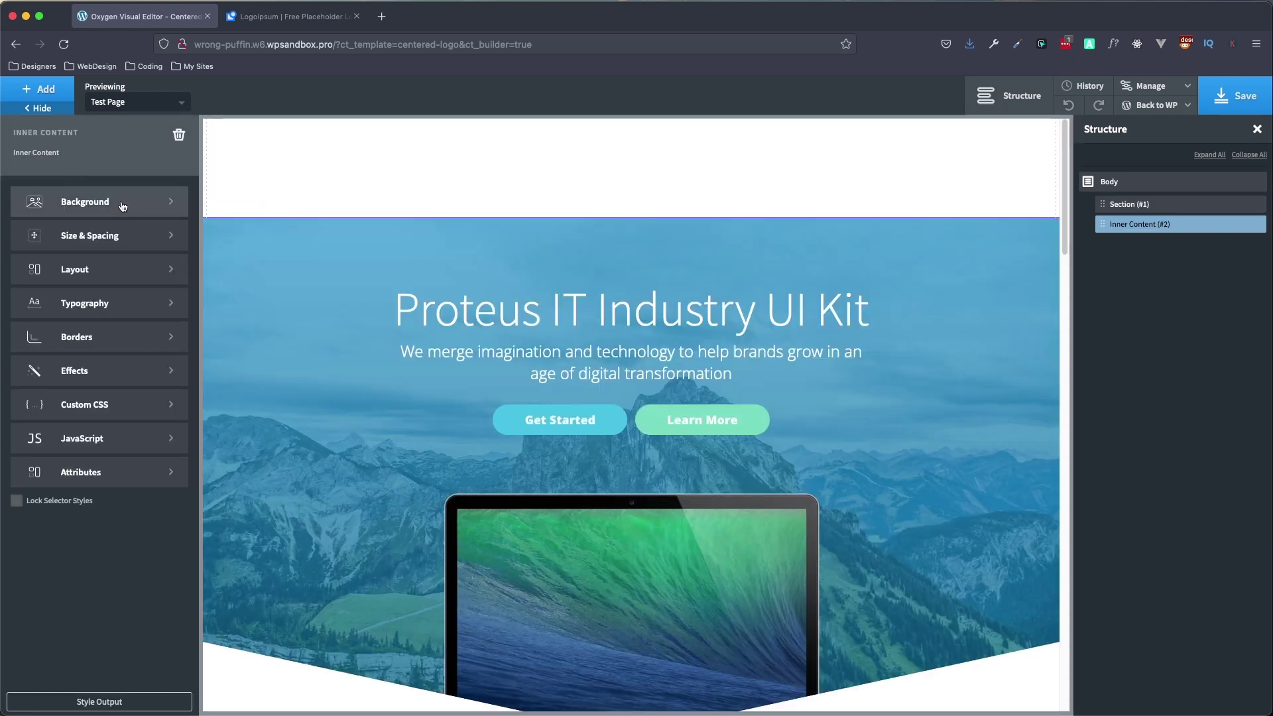
Step: Set the HTML tag of the section above the inner content to header
click(1166, 207)
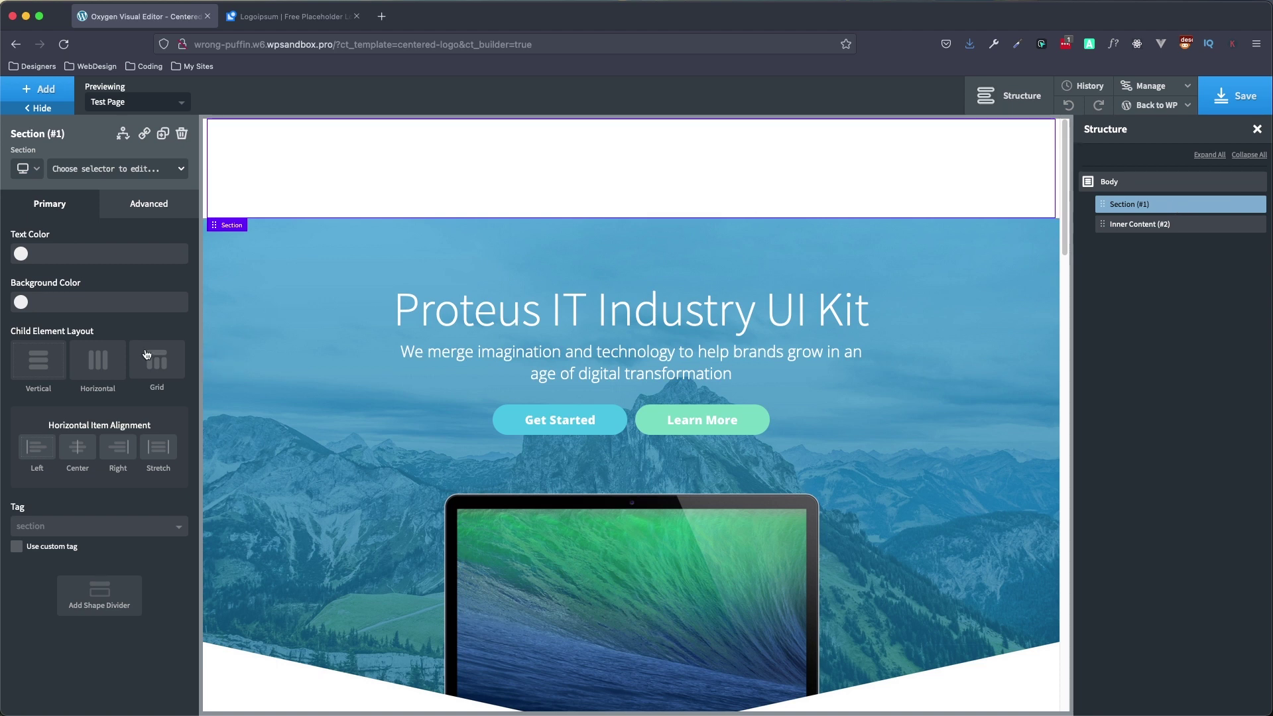
click(119, 531)
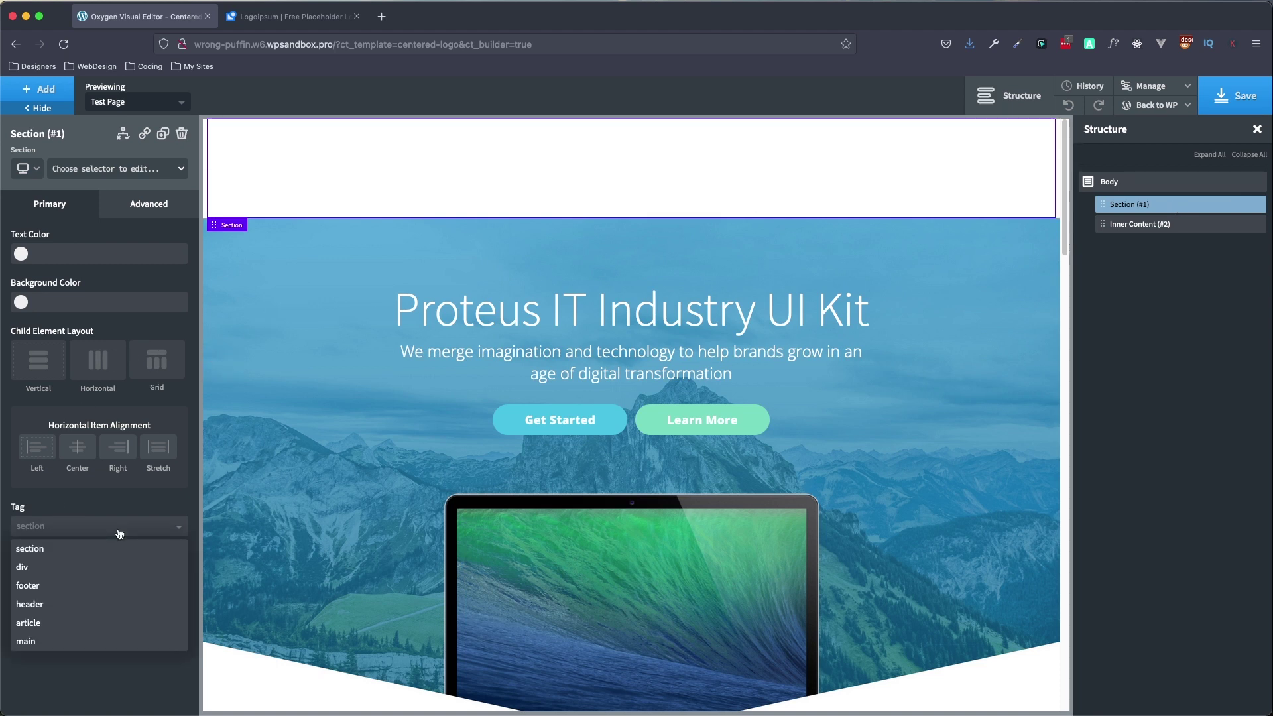
click(50, 605)
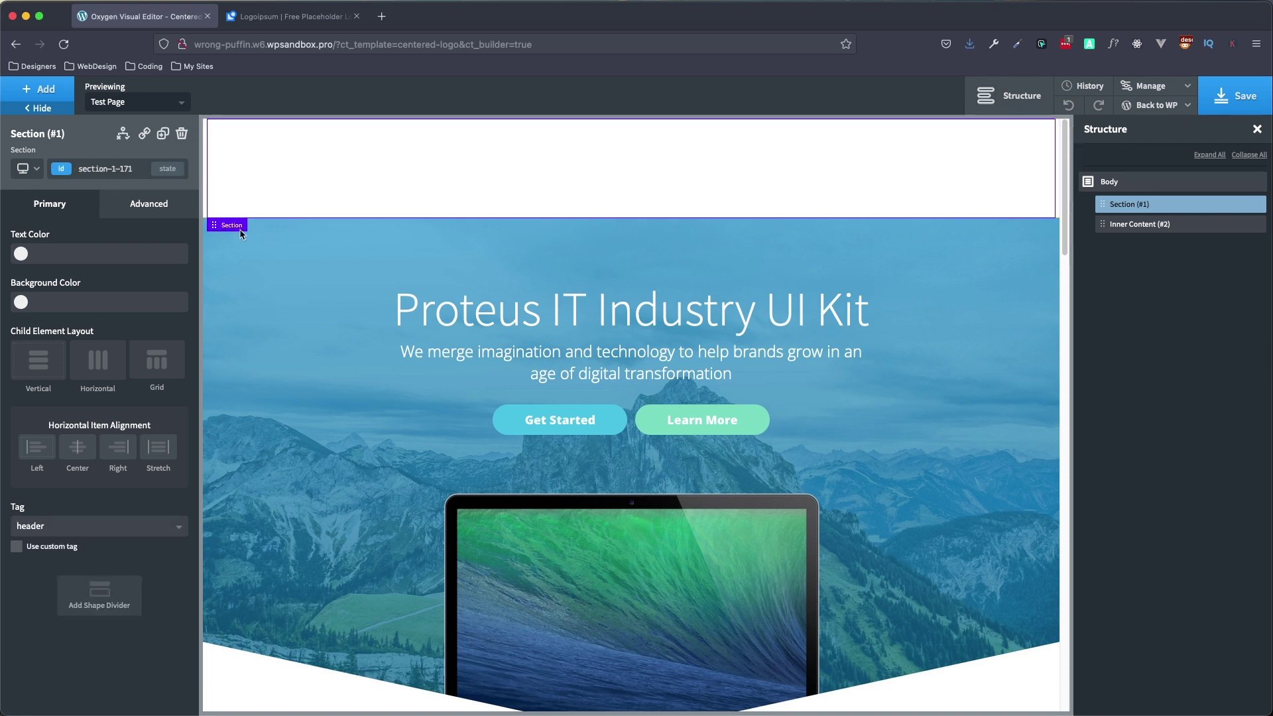
Step: Add a Div inside the header section and set its width to 100%
click(49, 98)
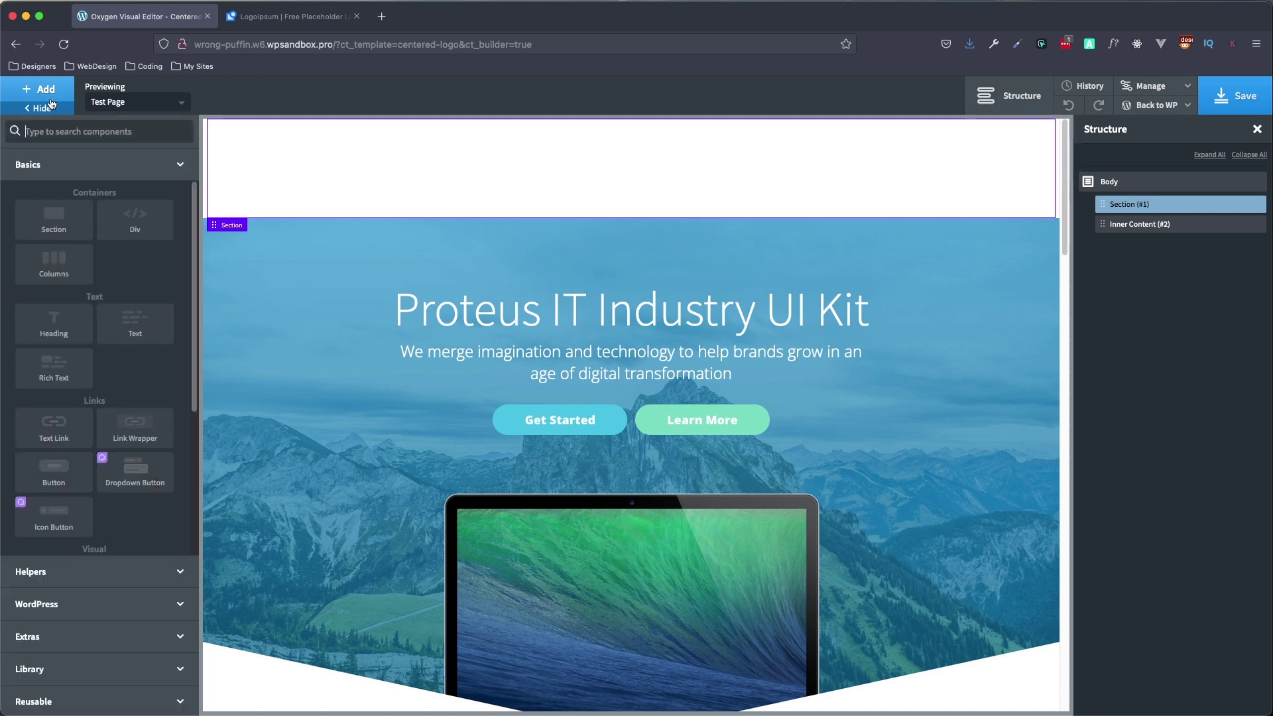
click(128, 231)
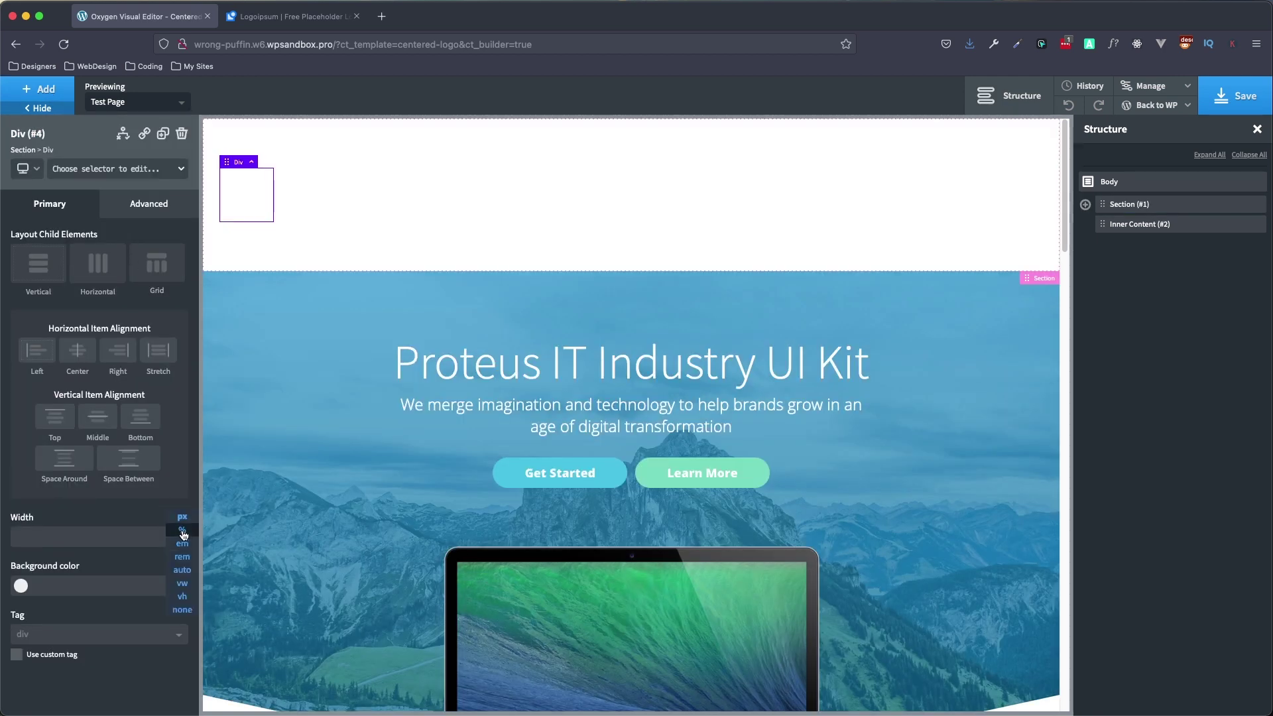
click(183, 531)
text(100)
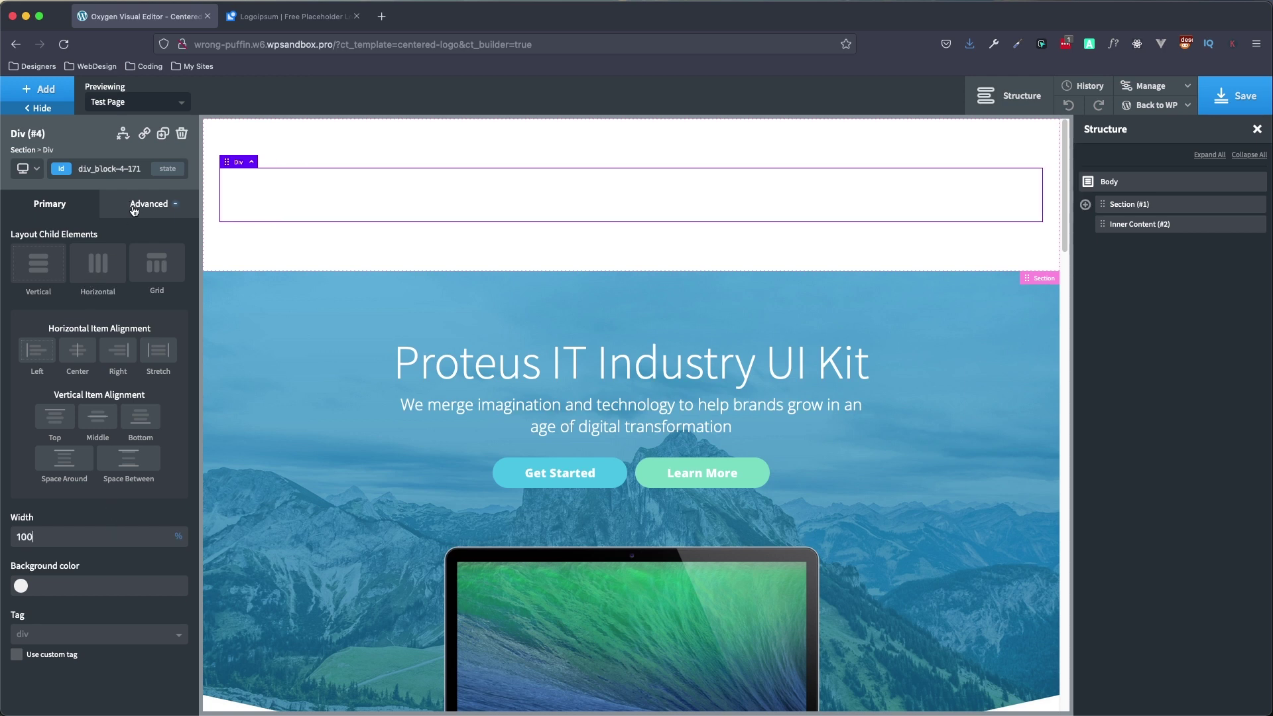
Step: Add a Menu element inside the div and assign the "Centered Logo" menu to it
click(40, 91)
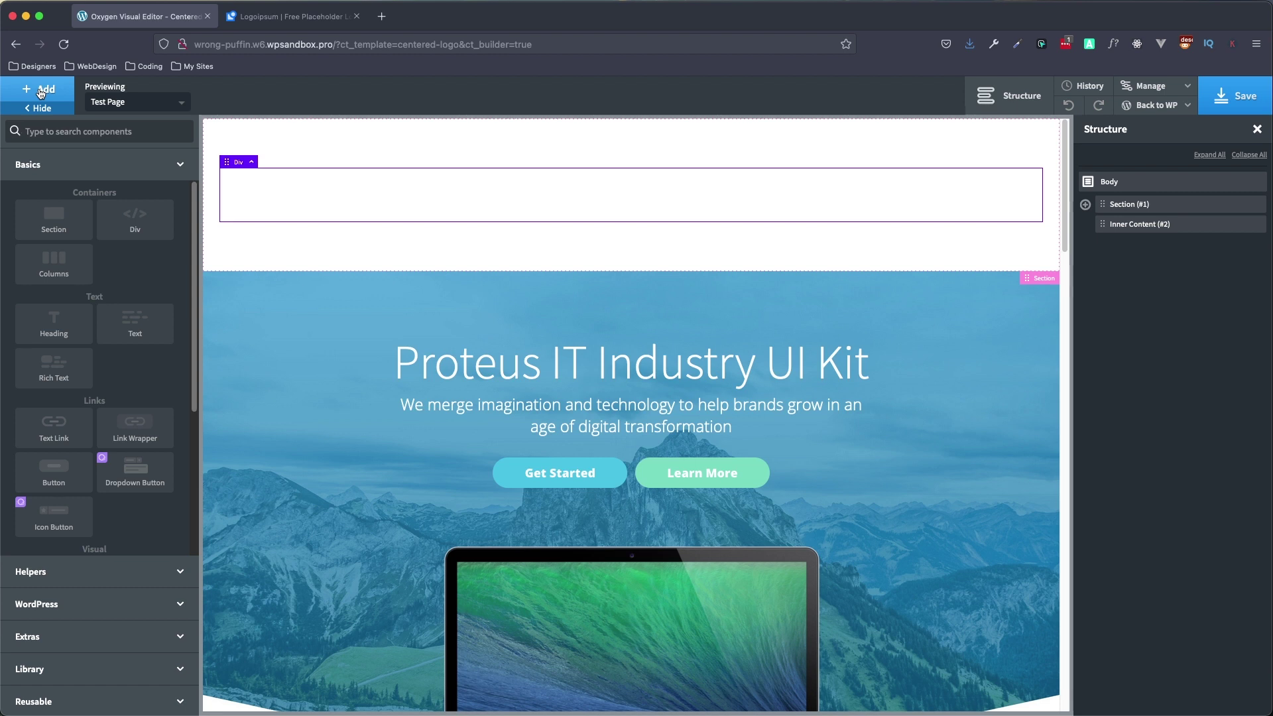
text(men)
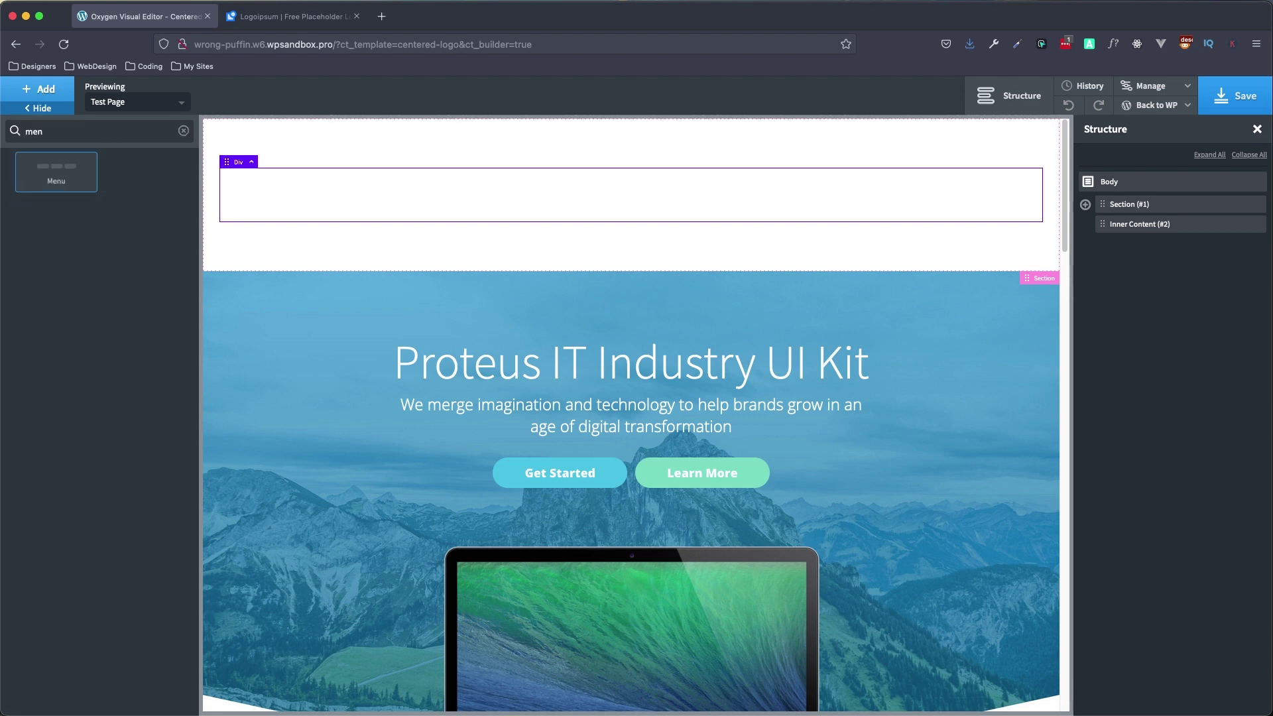
click(53, 172)
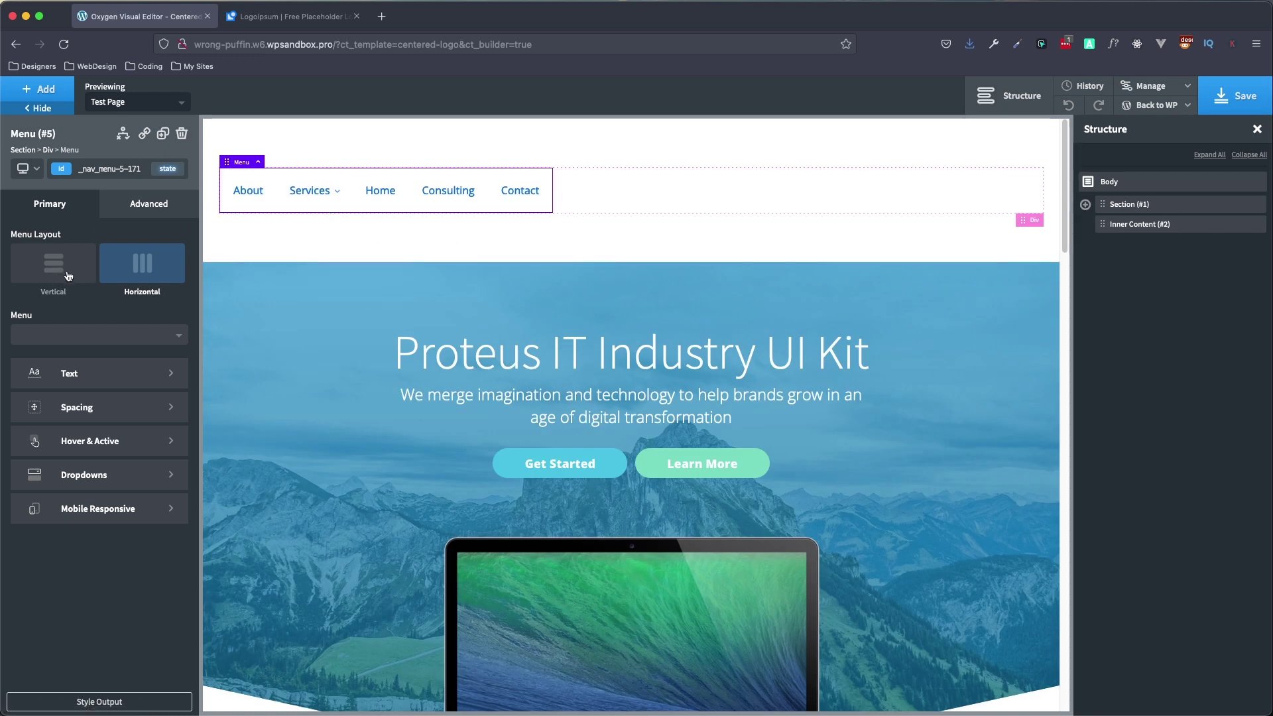
click(68, 336)
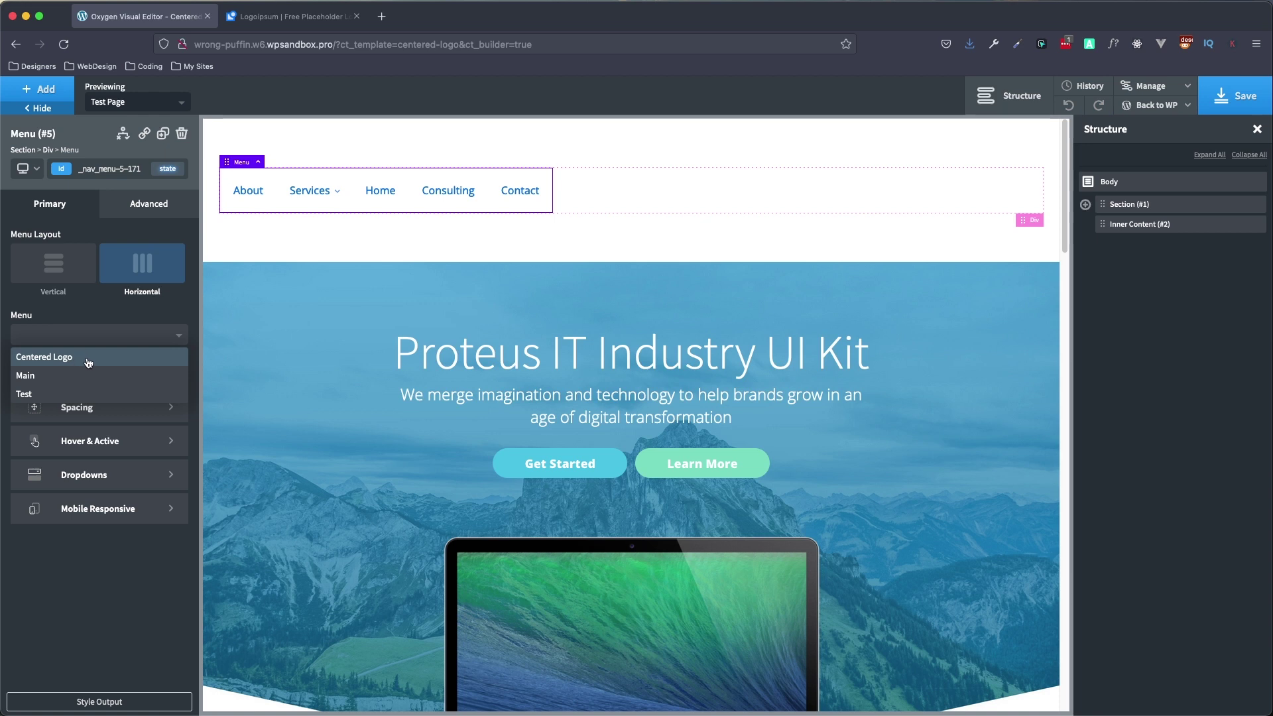
click(91, 360)
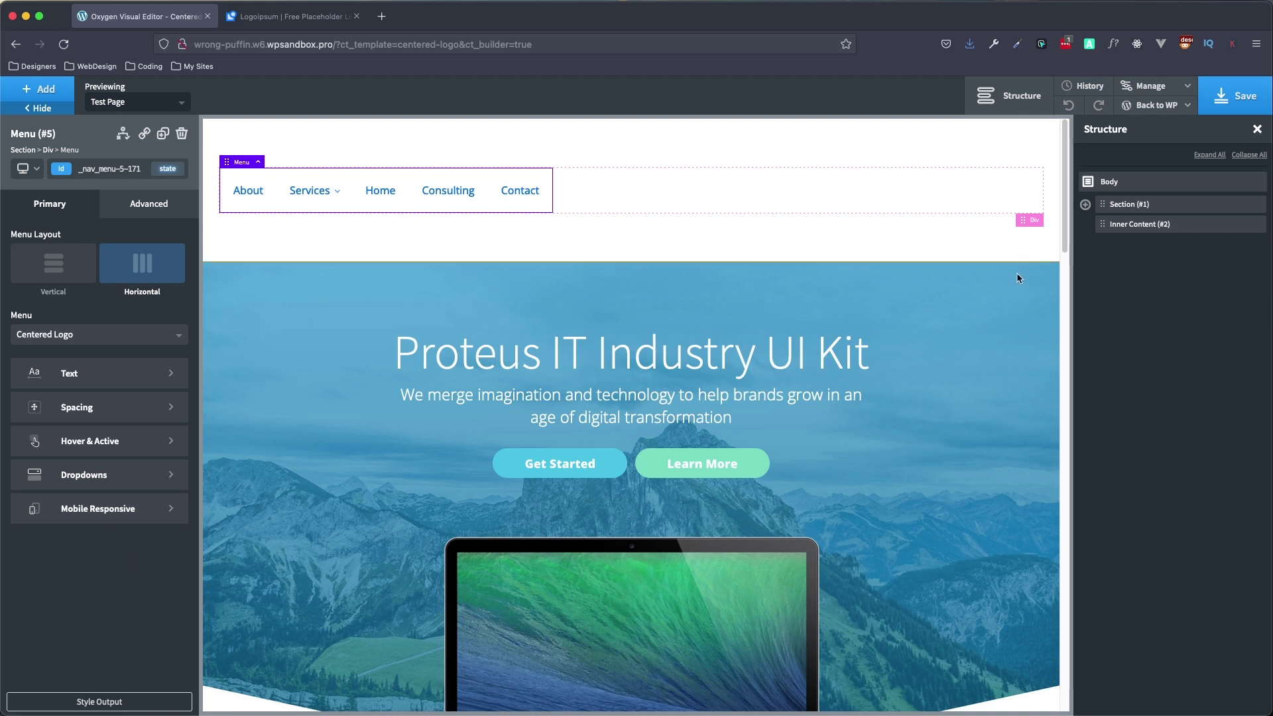
Step: Expand the section's structure and center the div's child elements horizontally
click(1086, 205)
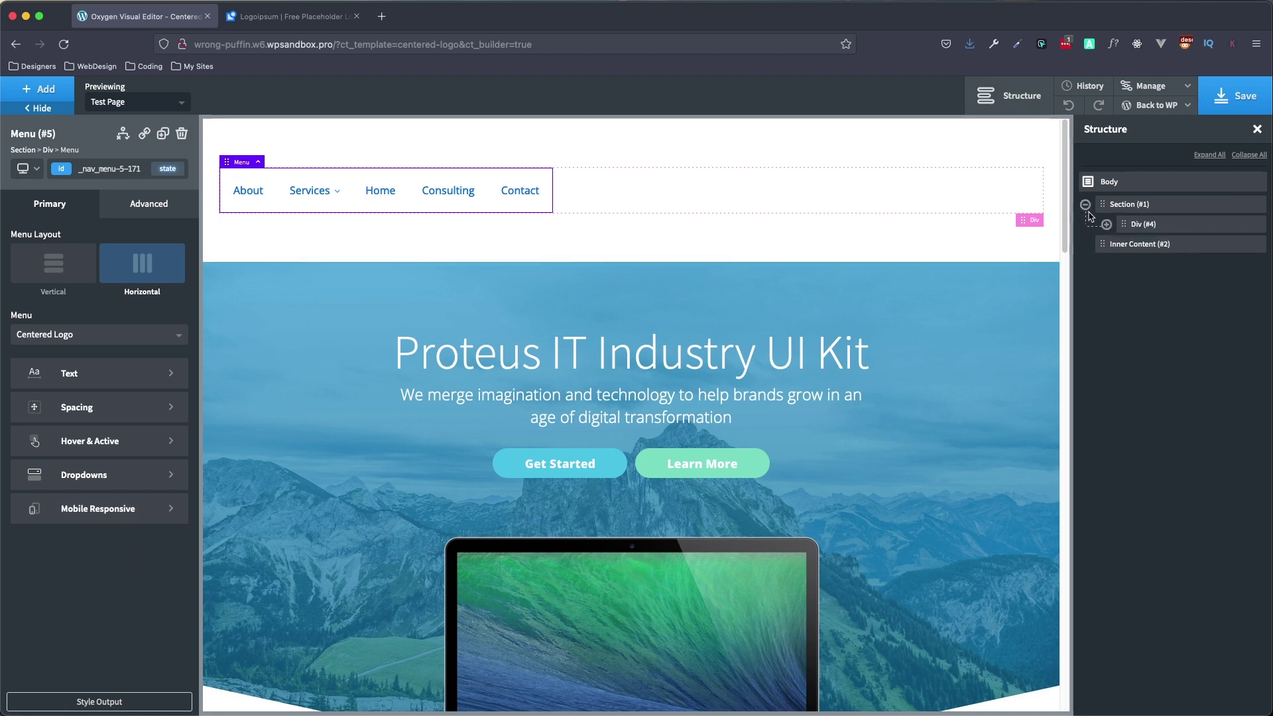
click(1105, 224)
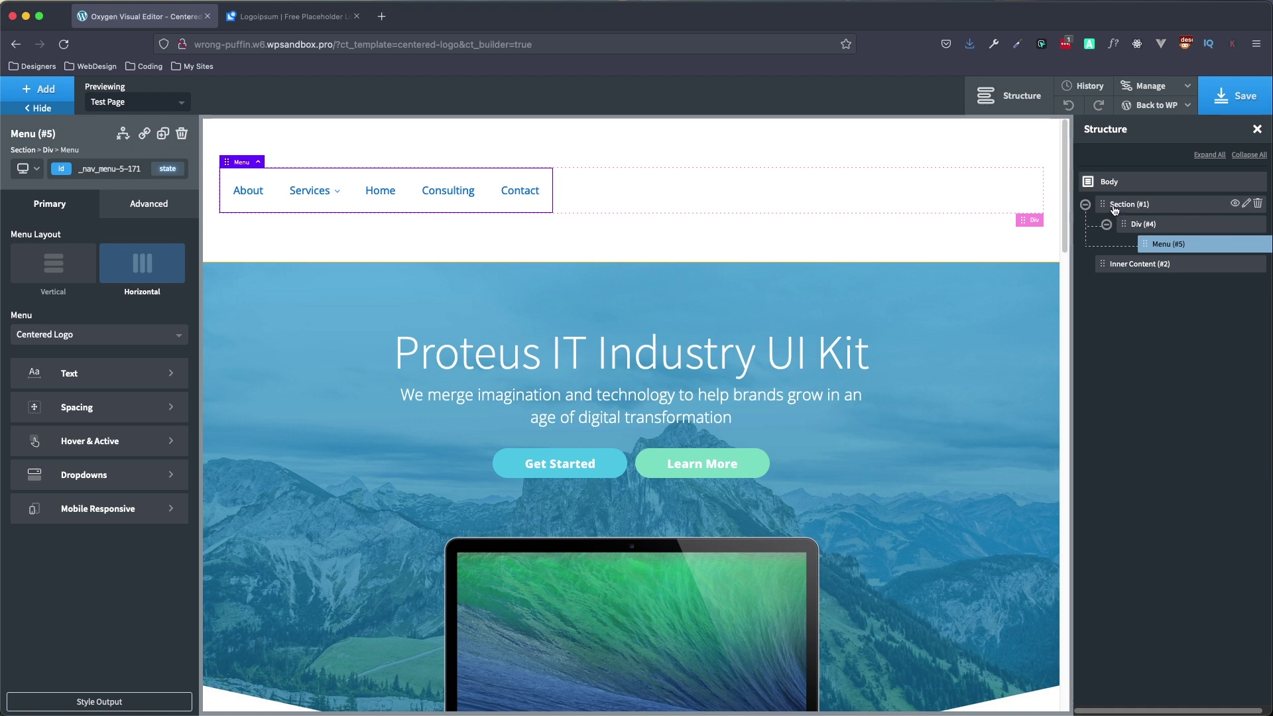
click(1175, 227)
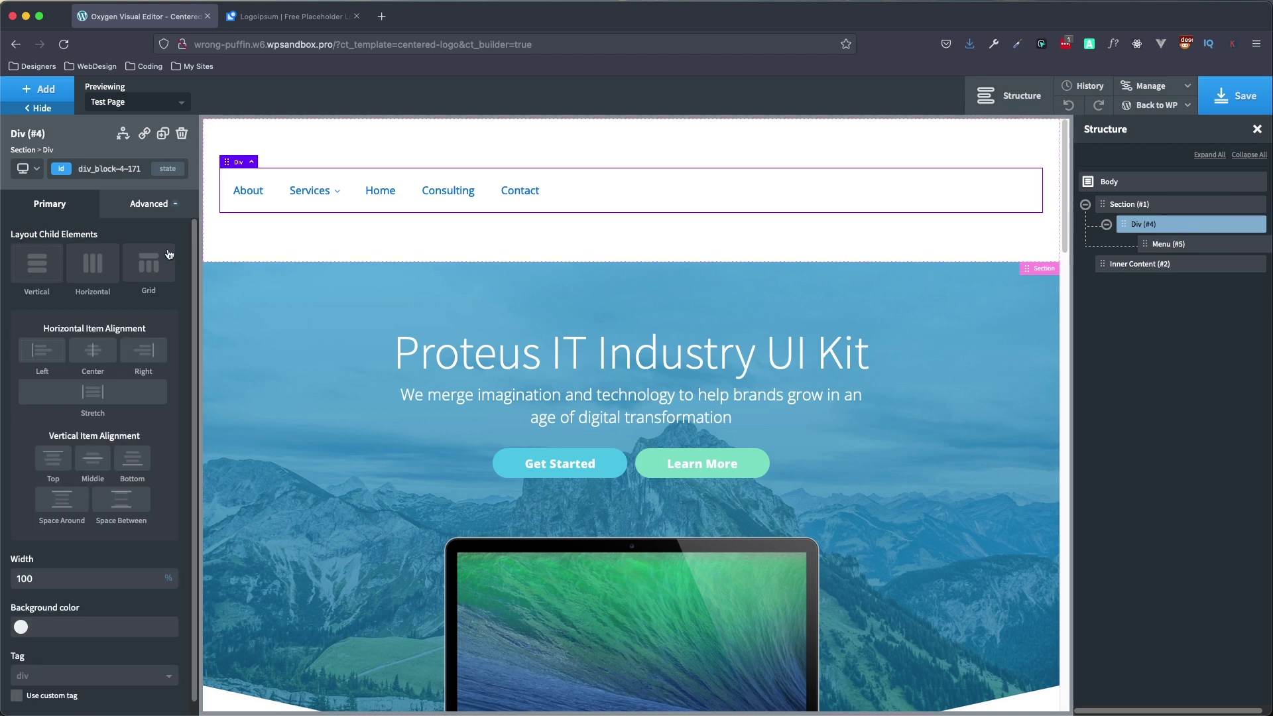
click(91, 351)
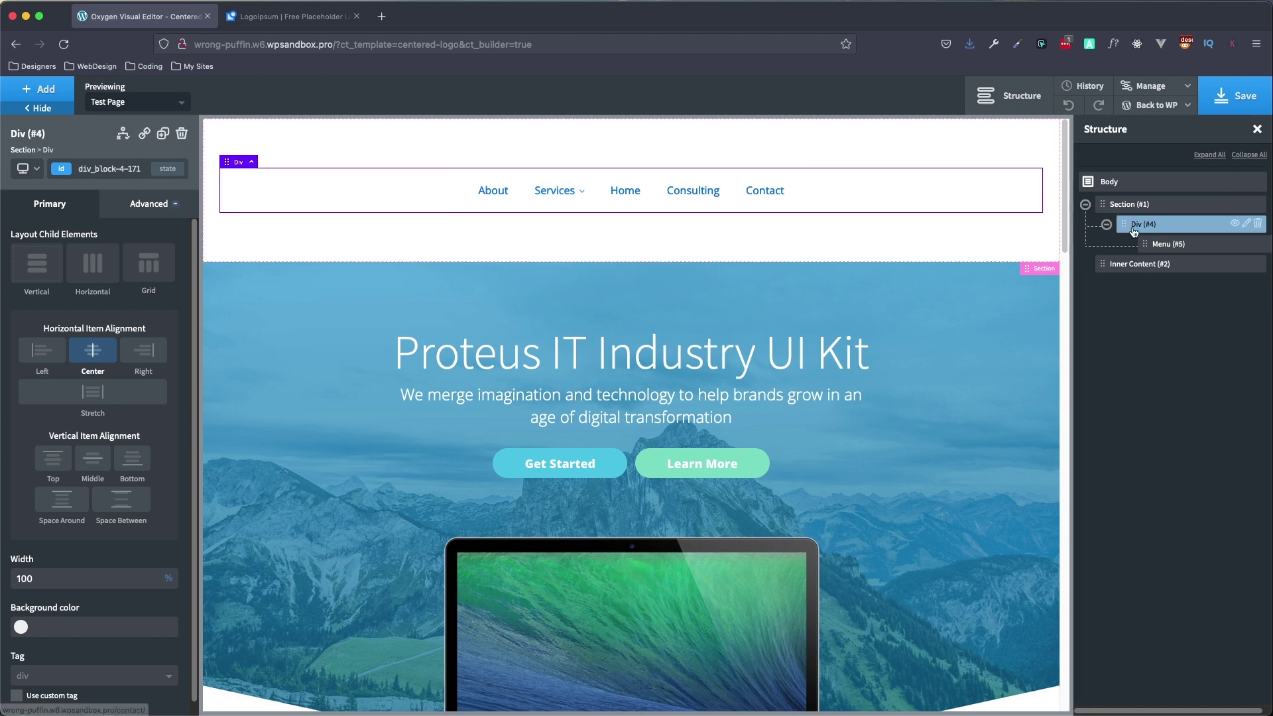
Step: Style the menu text with the global color "proteus - Hvr Blue" and an uppercase transform
click(1168, 244)
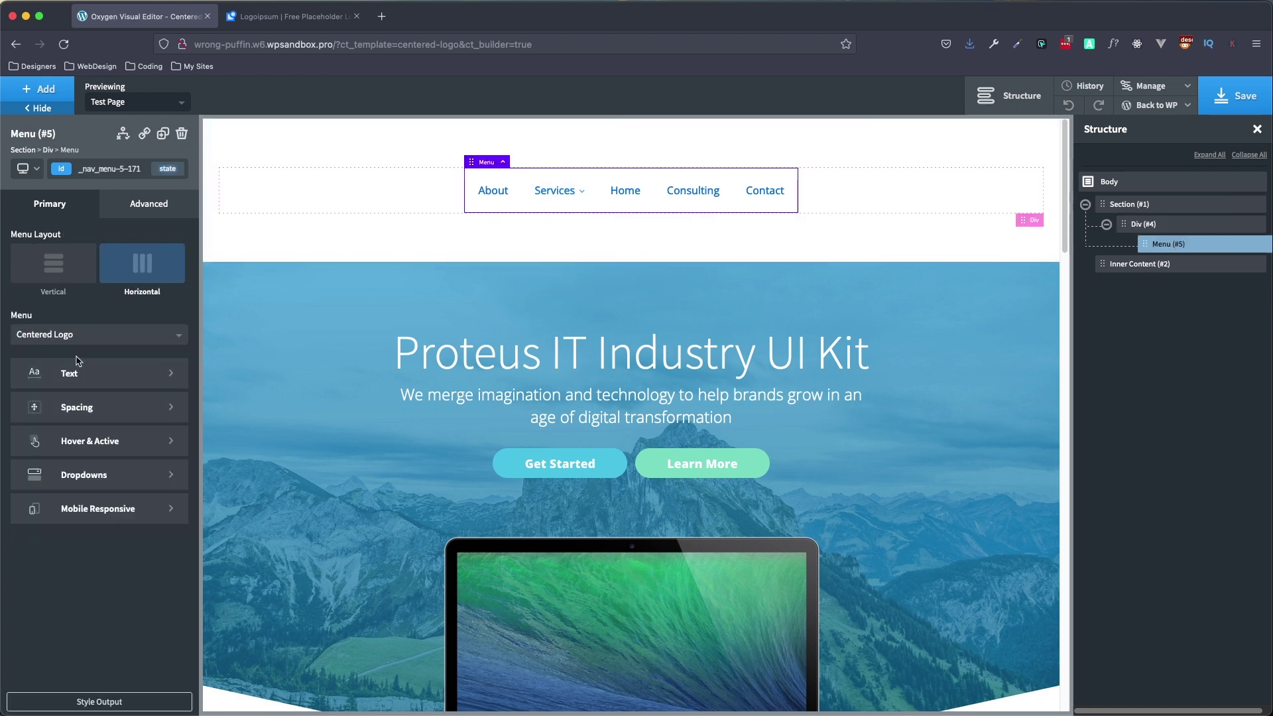
click(90, 378)
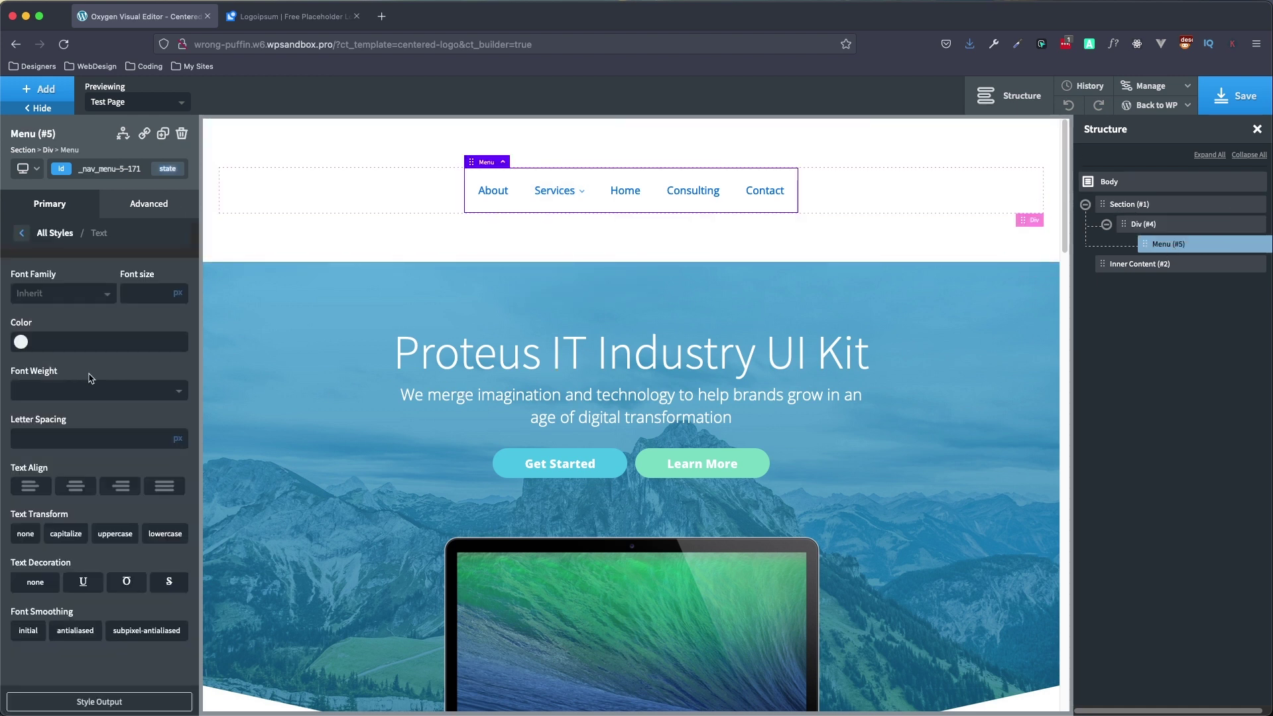
click(21, 342)
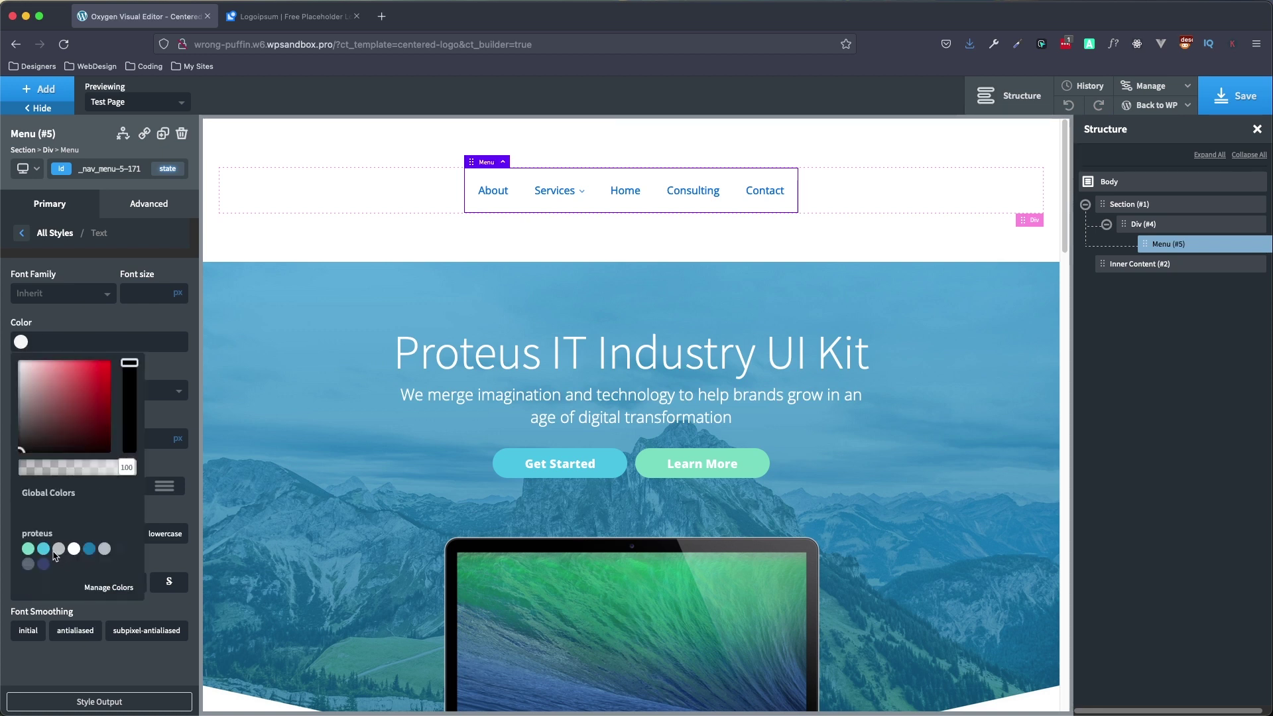
click(43, 565)
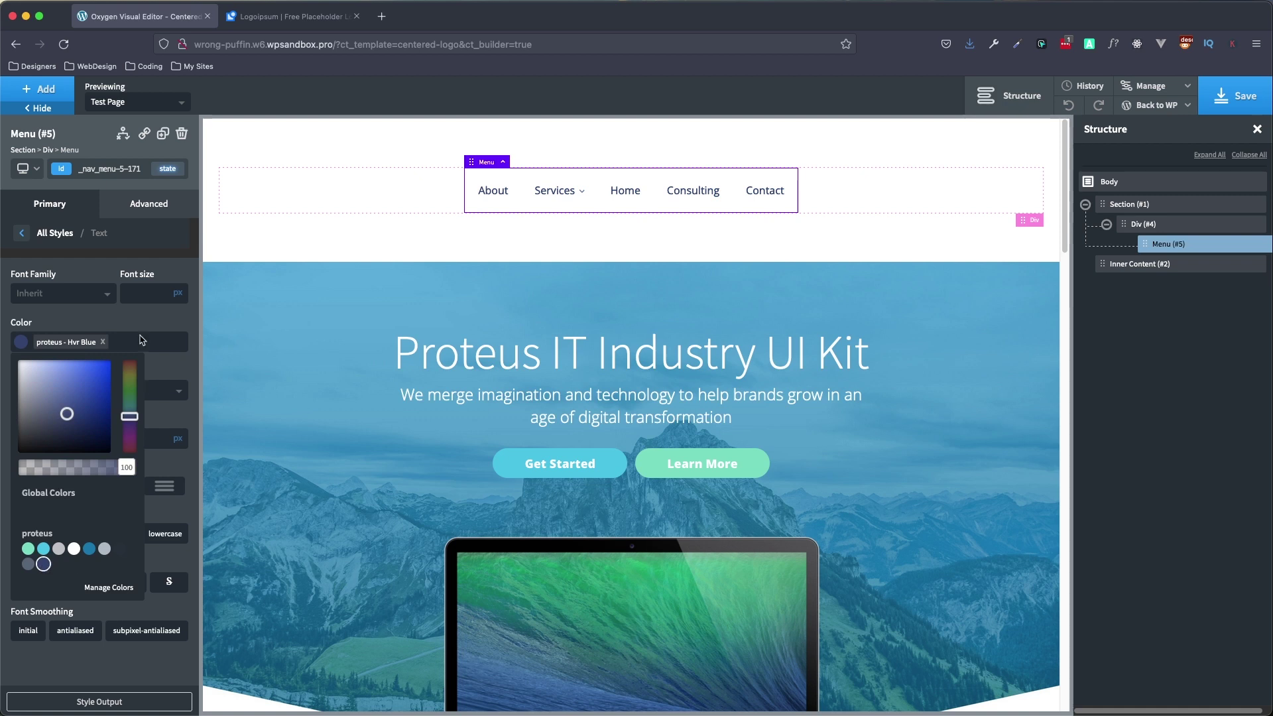
click(140, 321)
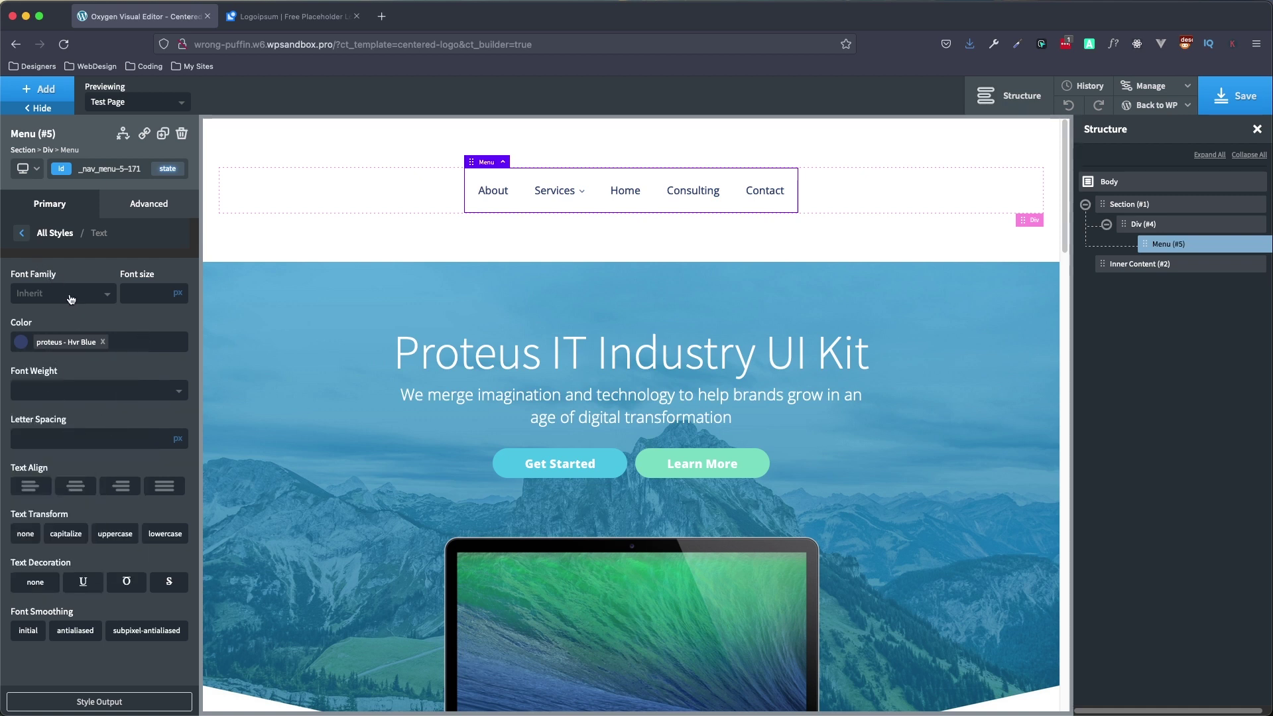
click(111, 540)
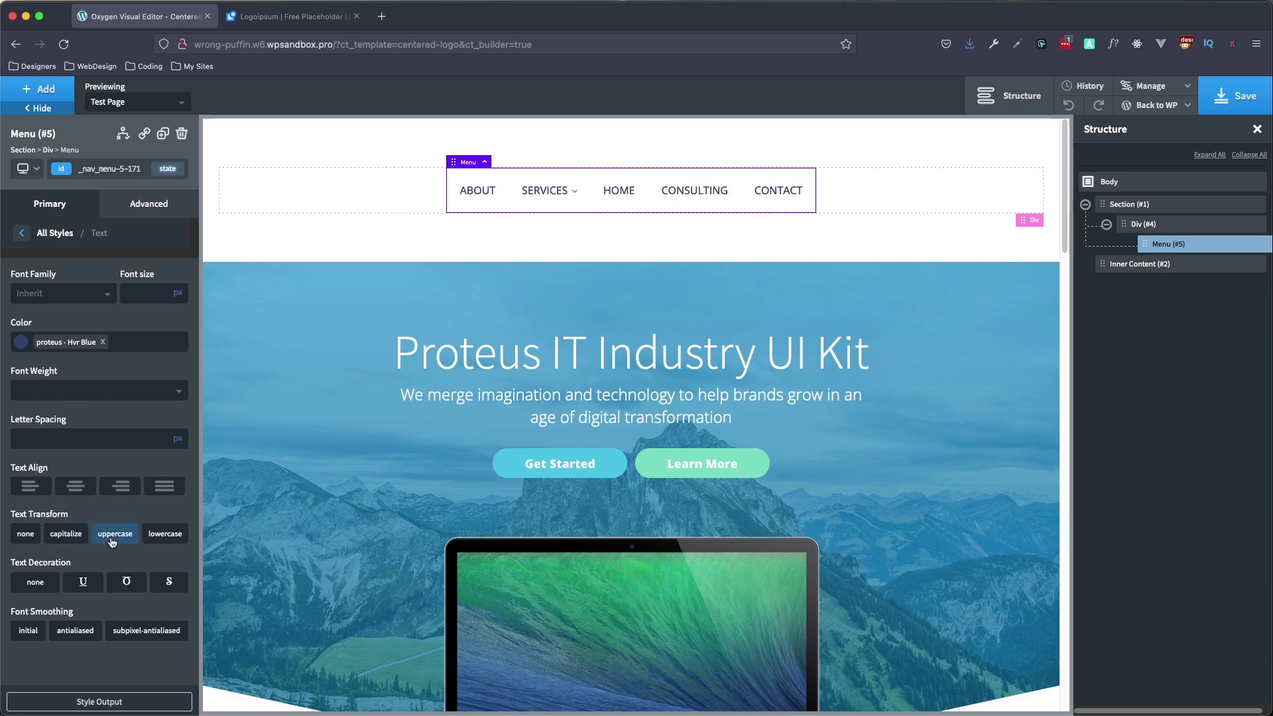
click(18, 231)
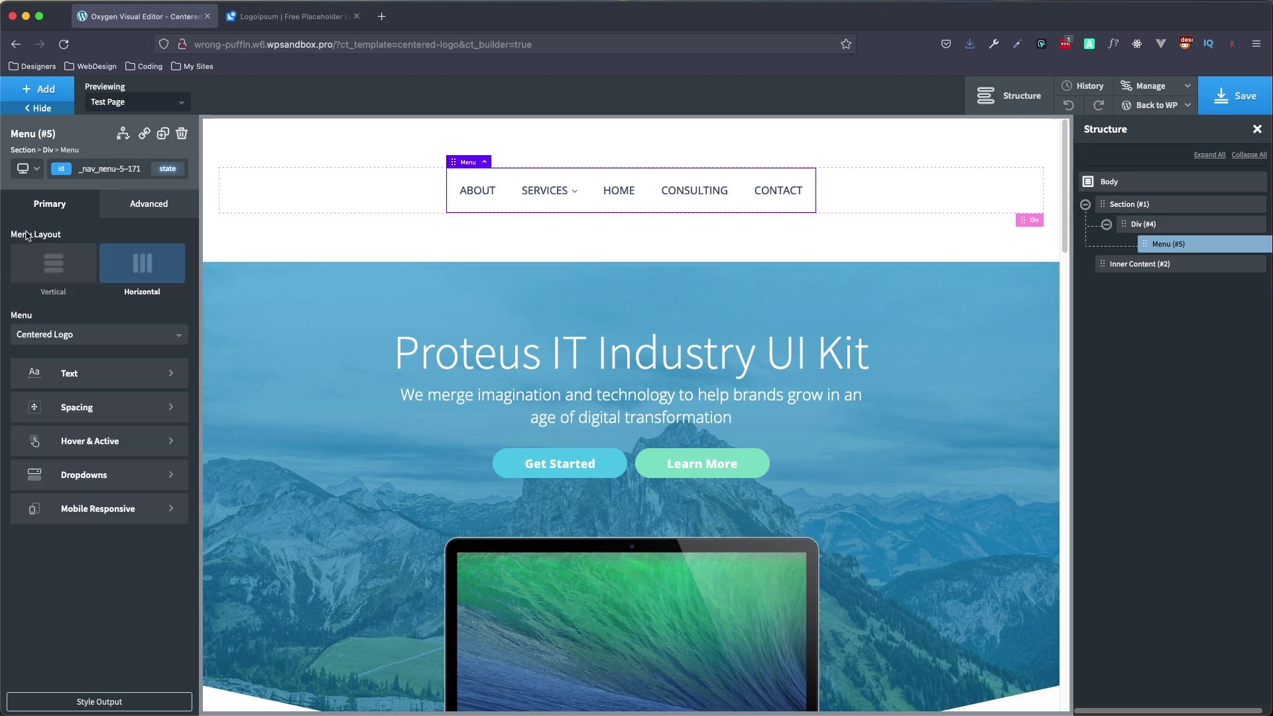
Step: Clear the menu's hover background color and its hover top border value
click(120, 416)
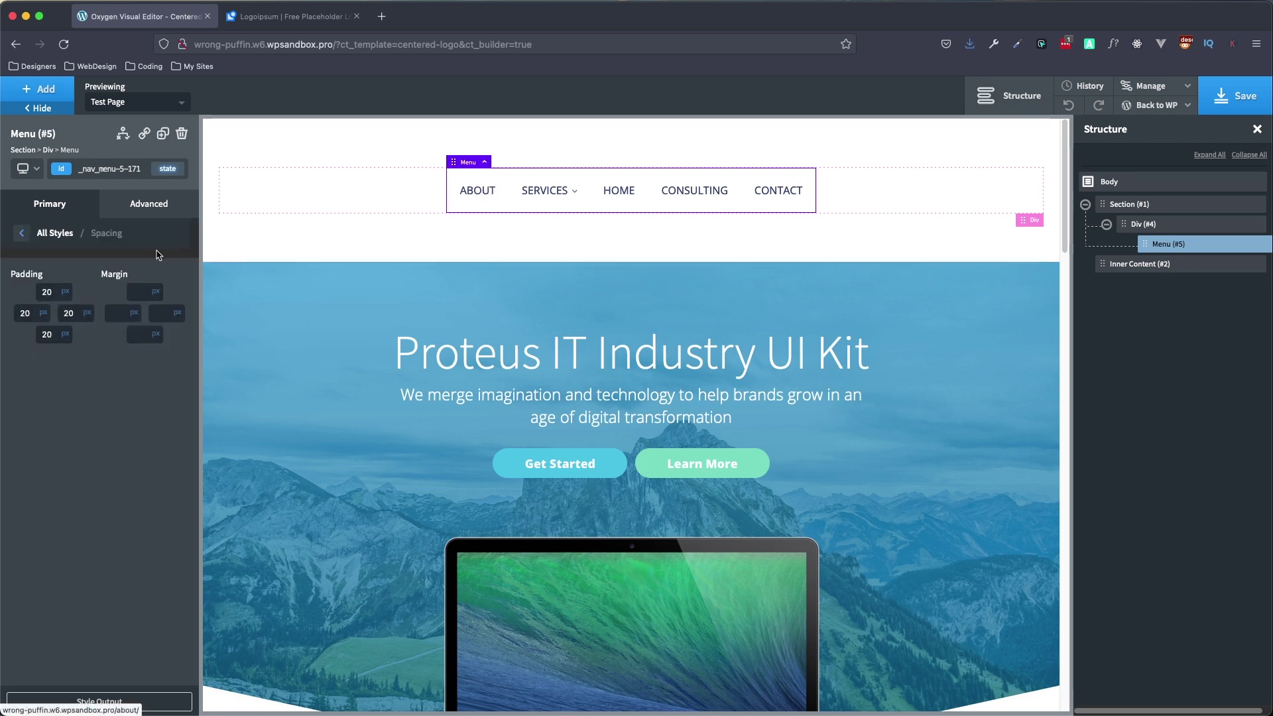
click(22, 233)
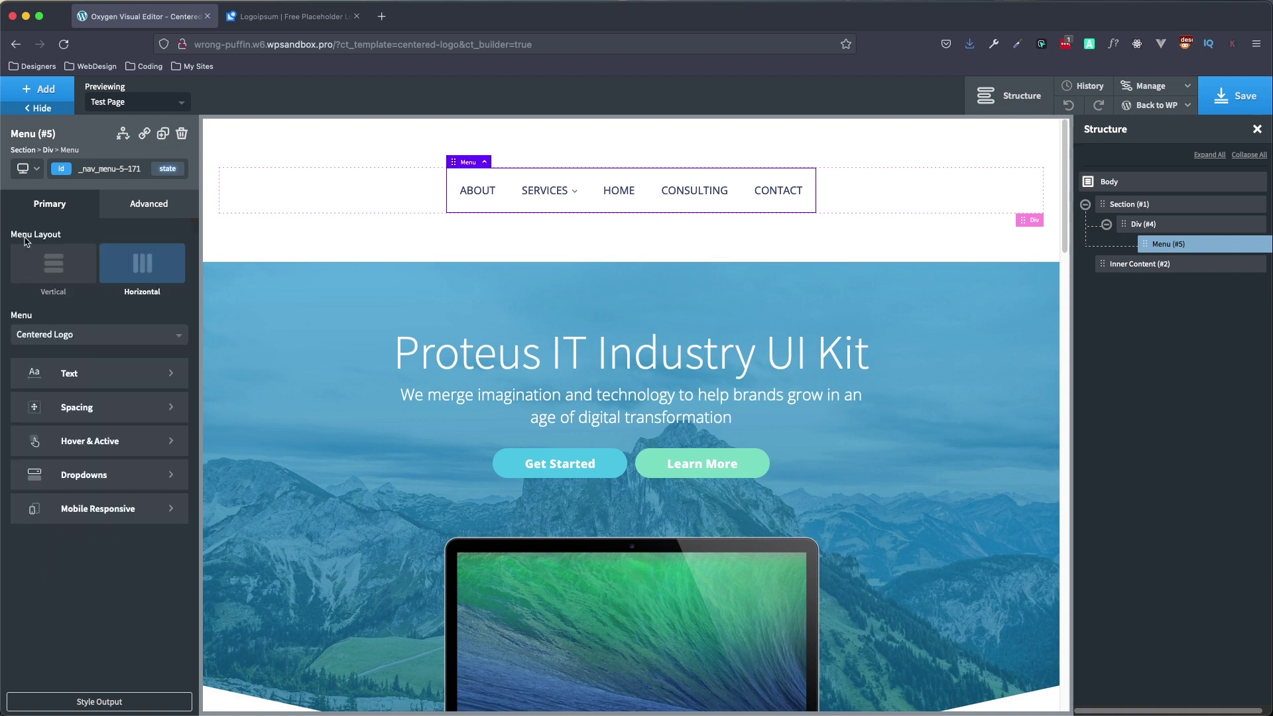
click(120, 443)
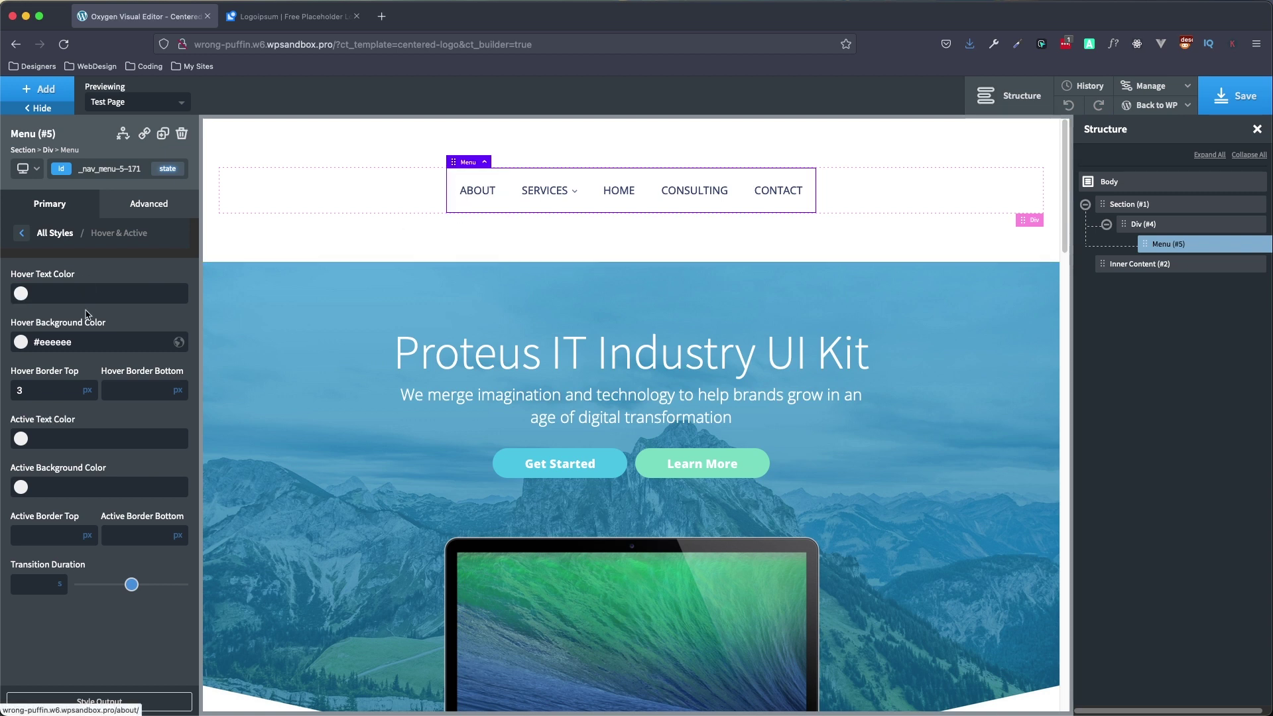
drag(104, 344, 2, 342)
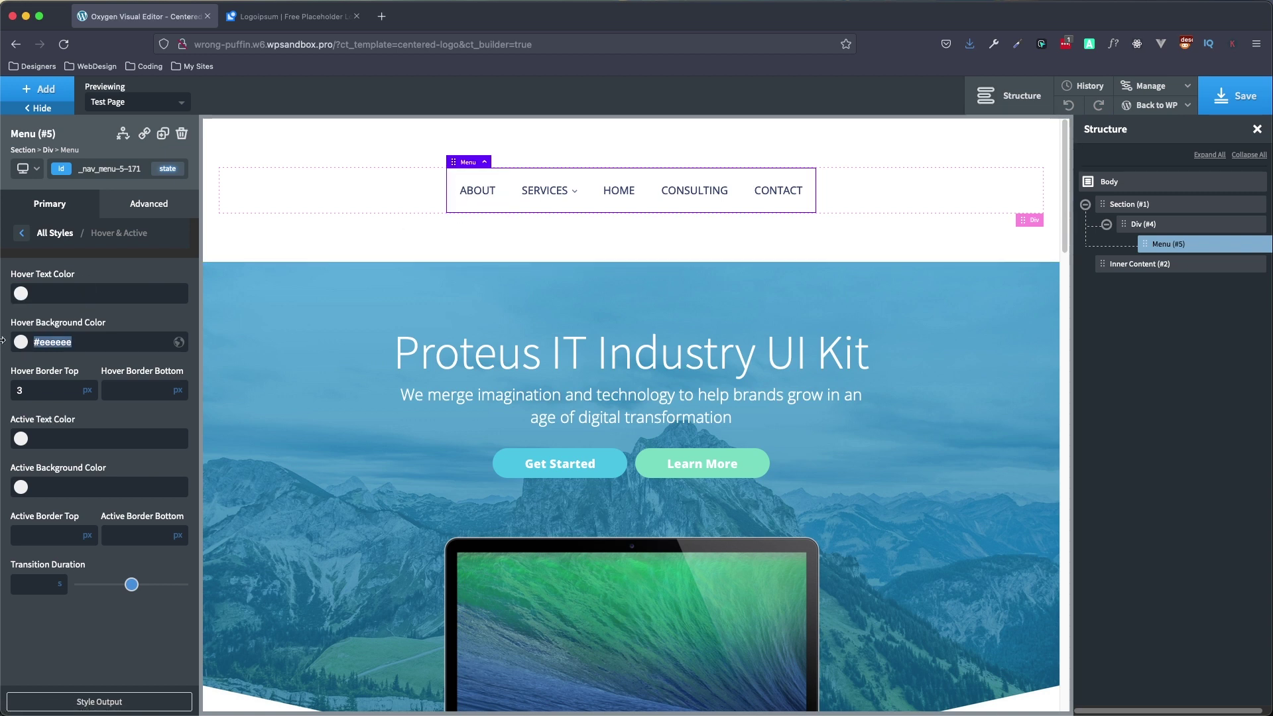
key(BackSpace)
double_click(41, 391)
key(BackSpace)
Step: Set the menu's hover text color to "proteus - Picton Blue" and its active text color to "proteus - Bermuda"
click(20, 295)
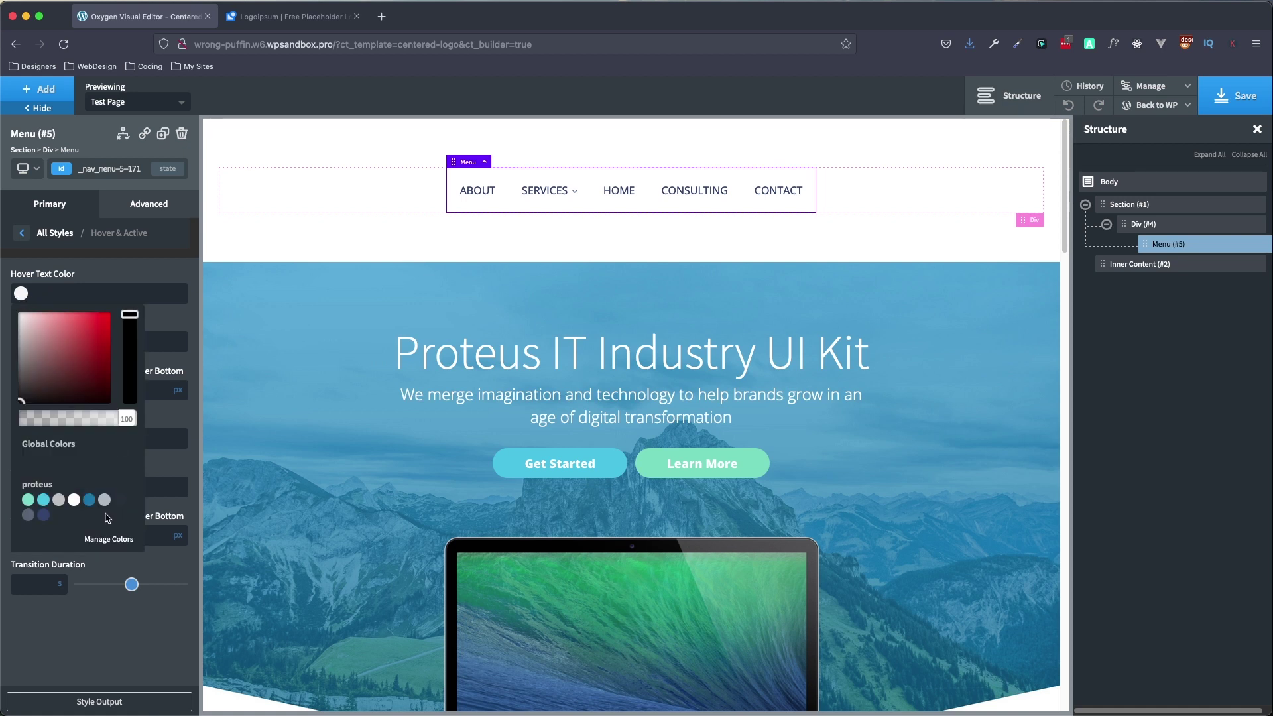
click(43, 500)
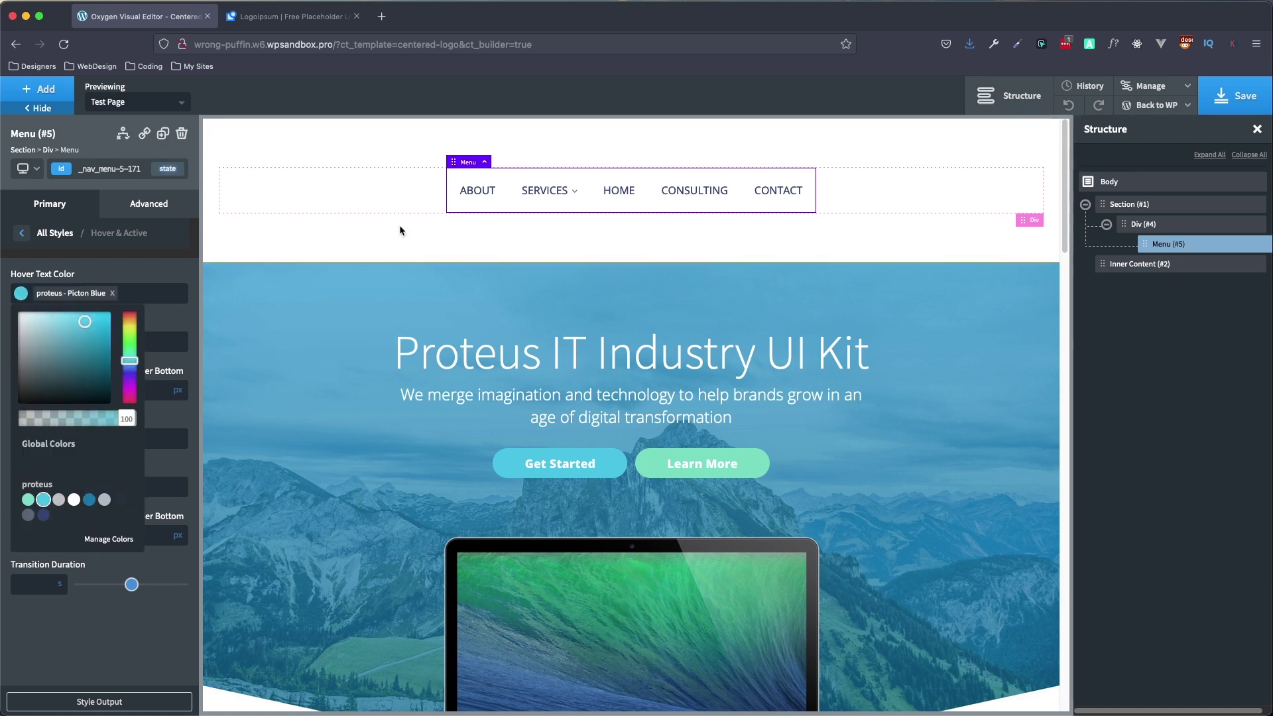
mouse_move(545, 196)
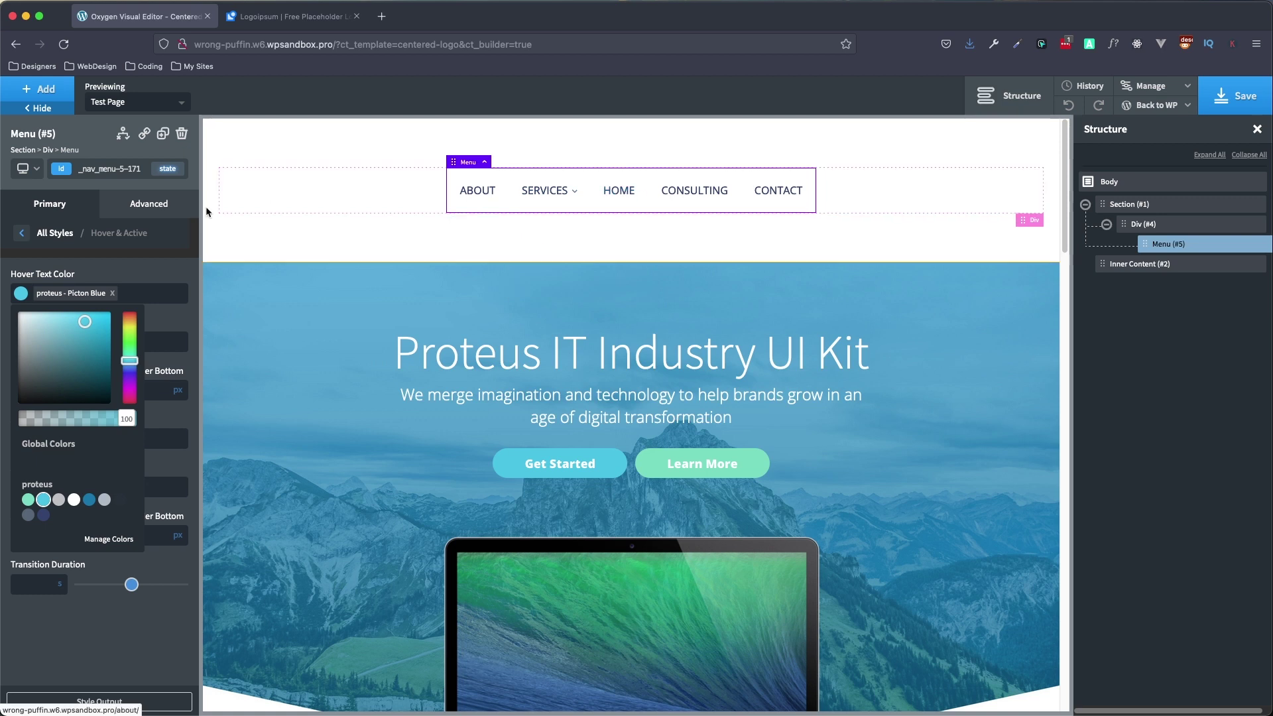
click(168, 276)
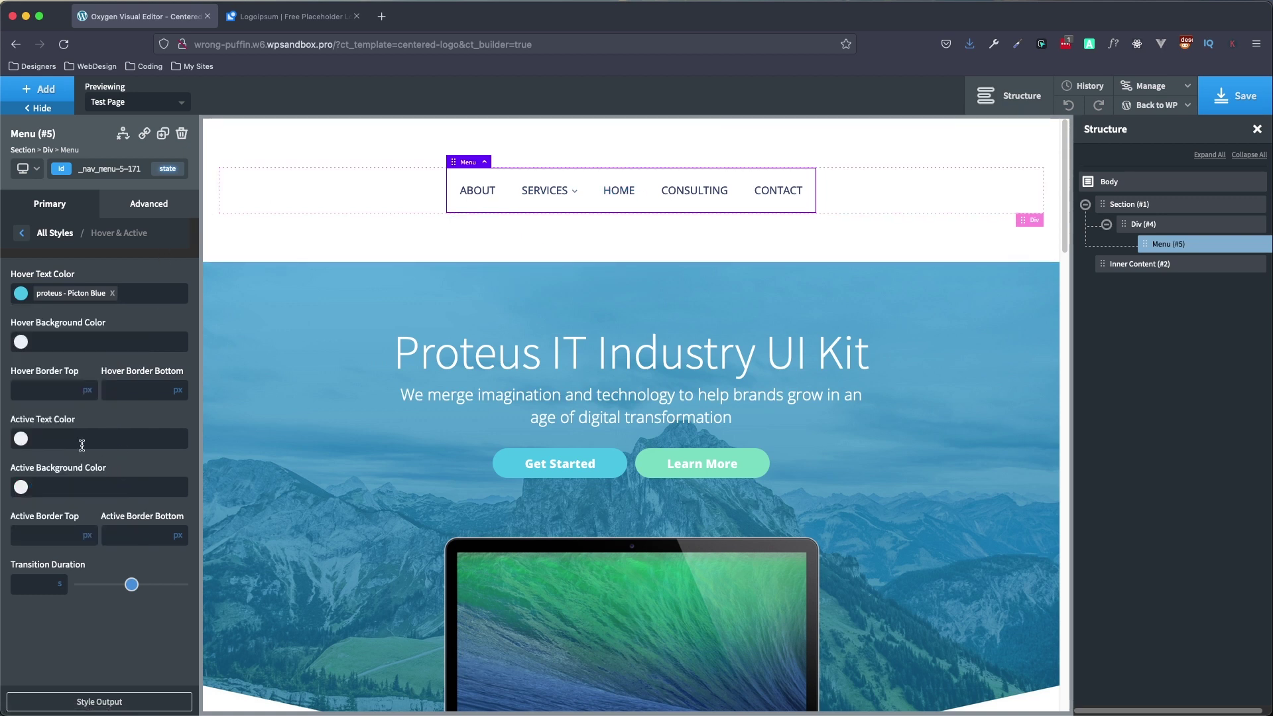
click(22, 440)
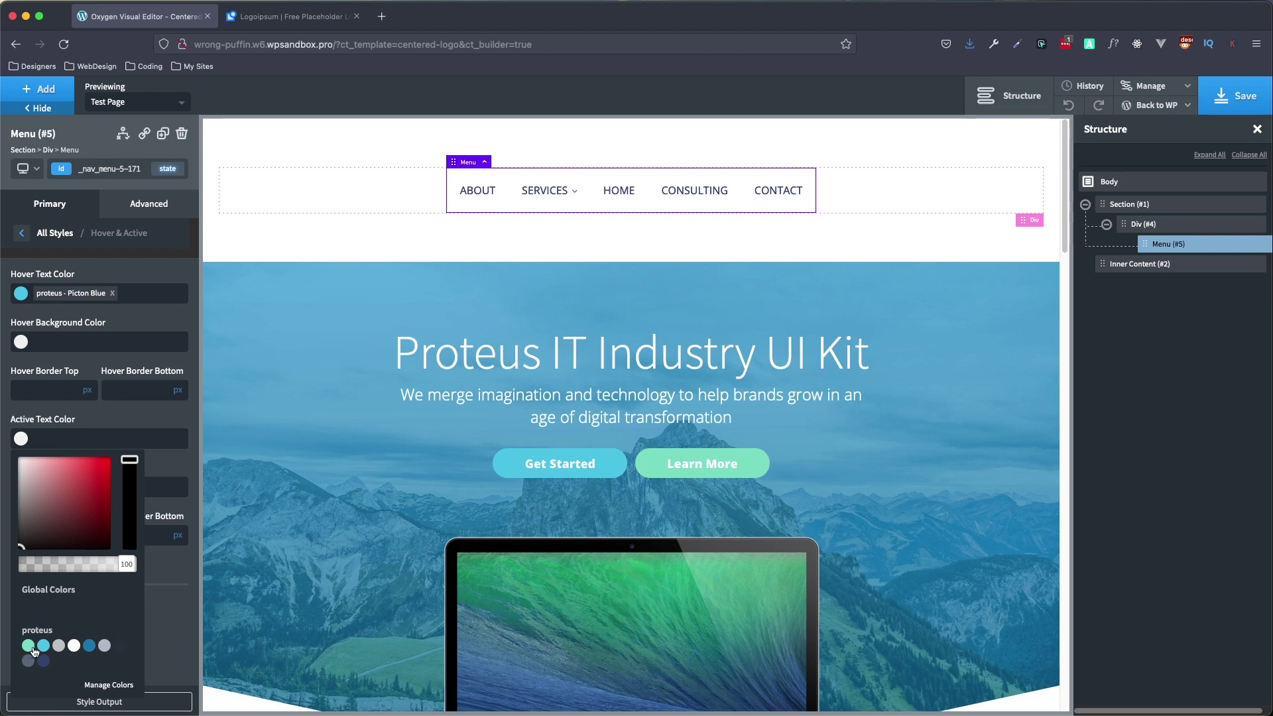
click(33, 647)
click(154, 267)
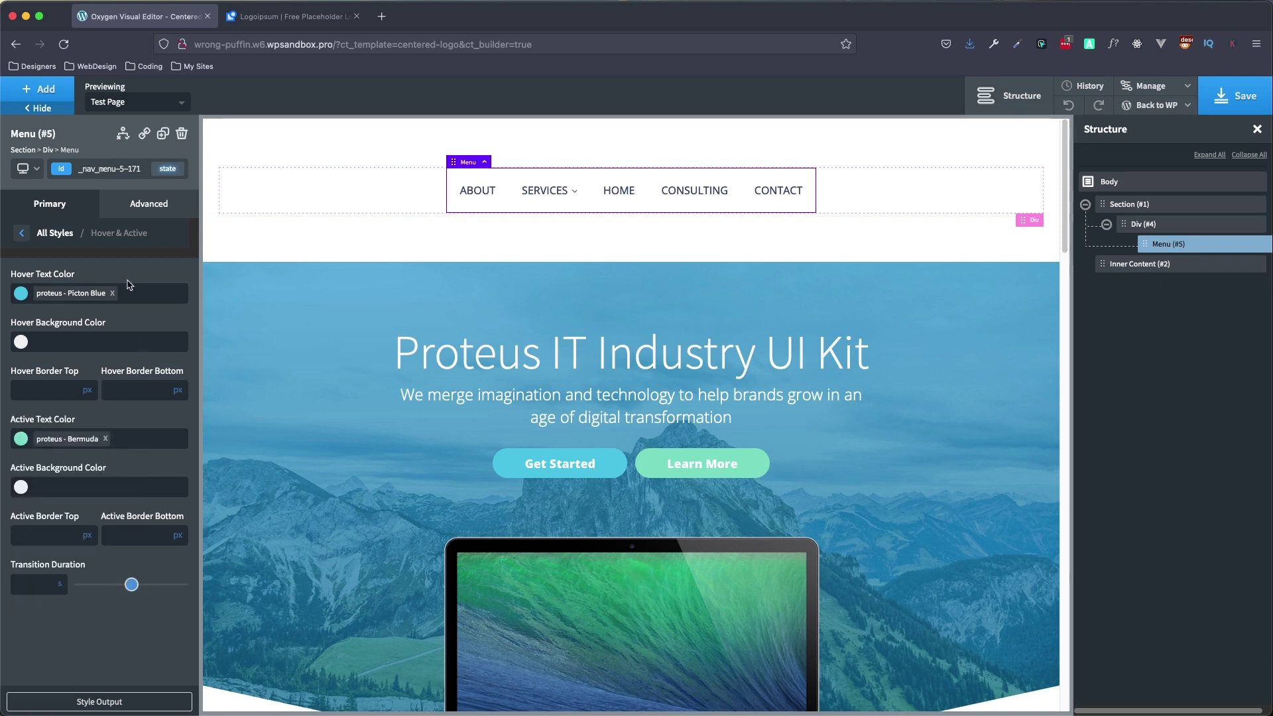
Step: Preview the template with the Services page to check the active menu item's color, and look through the other previewable pages
click(149, 109)
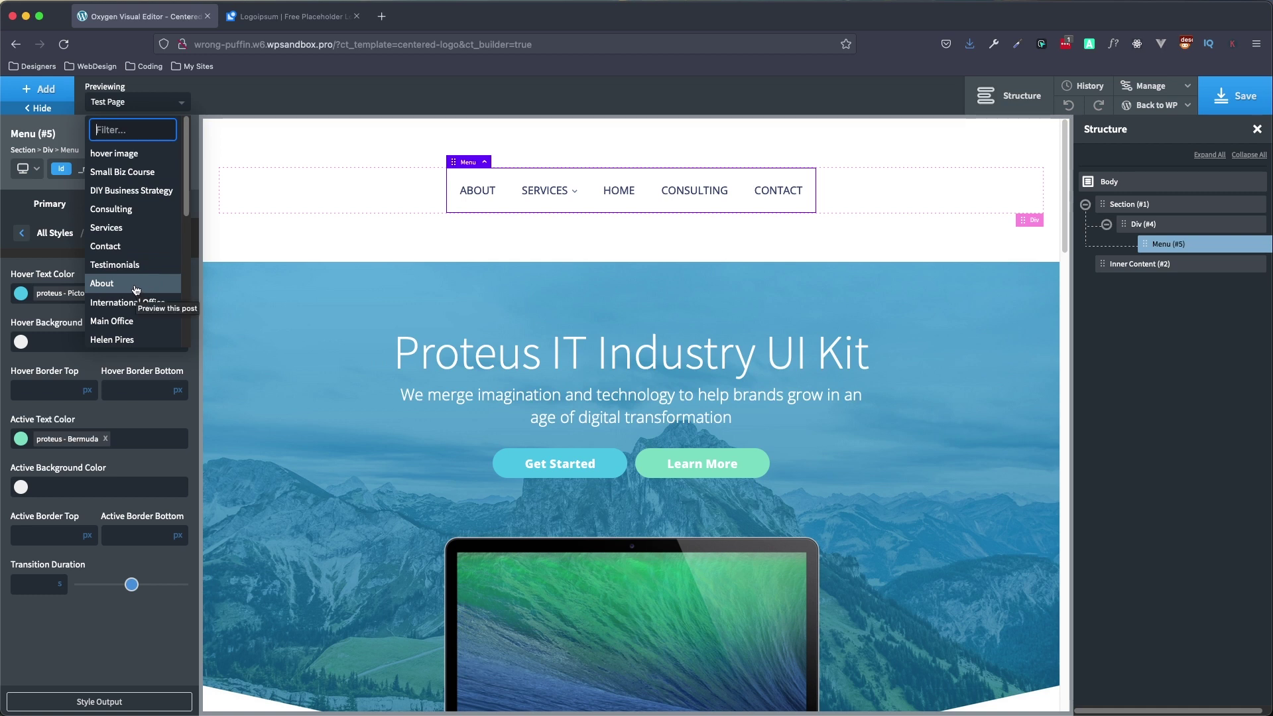
click(127, 233)
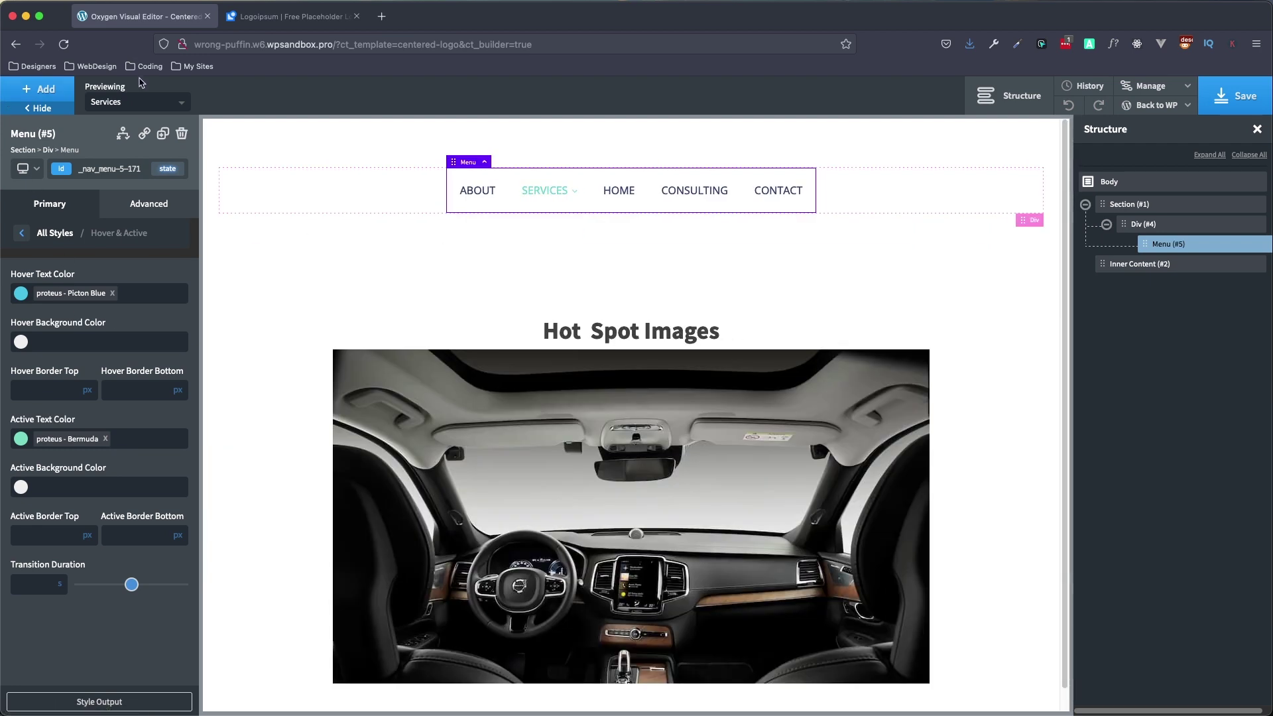
click(137, 106)
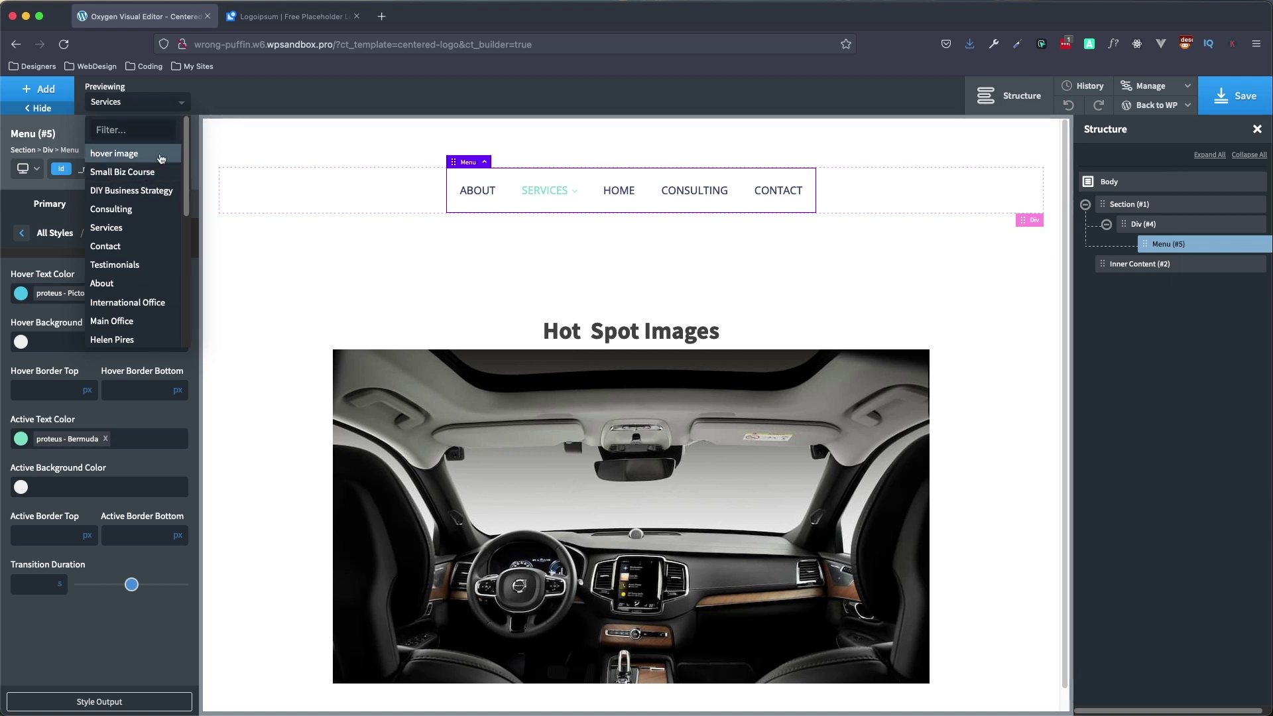
scroll(149, 249, down, 1)
scroll(148, 258, down, 5)
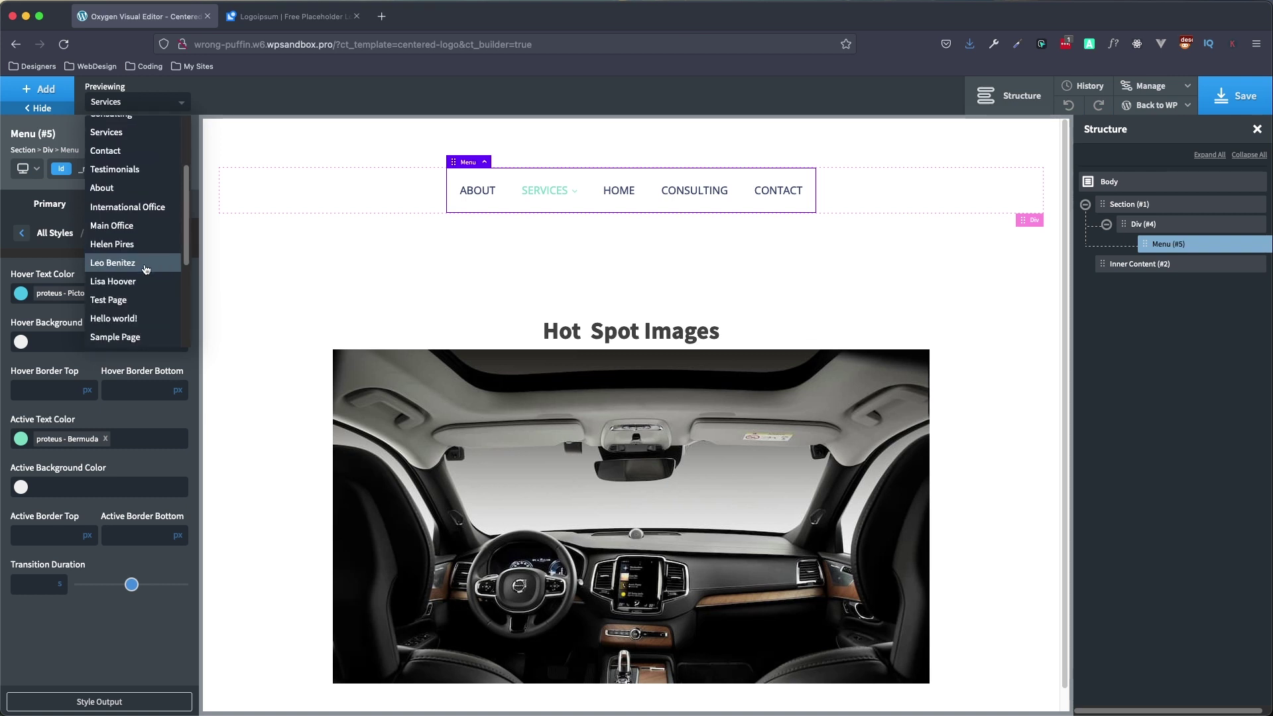
scroll(145, 269, down, 1)
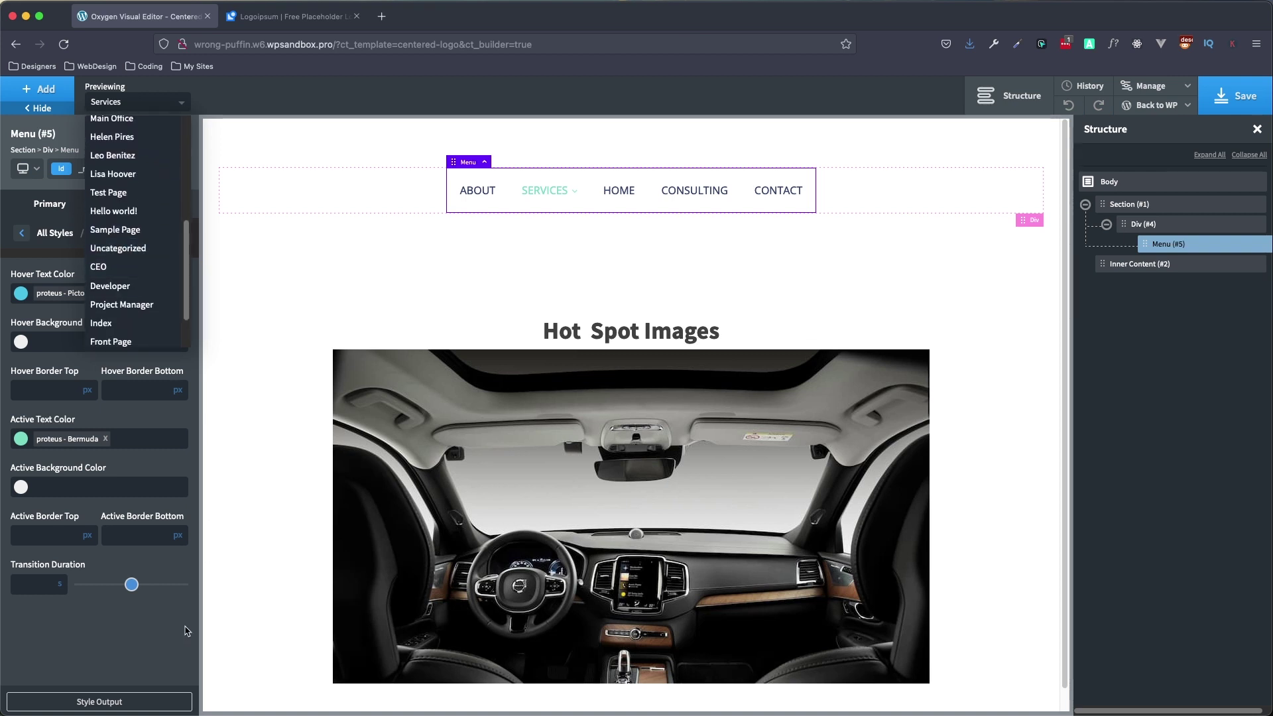
click(140, 632)
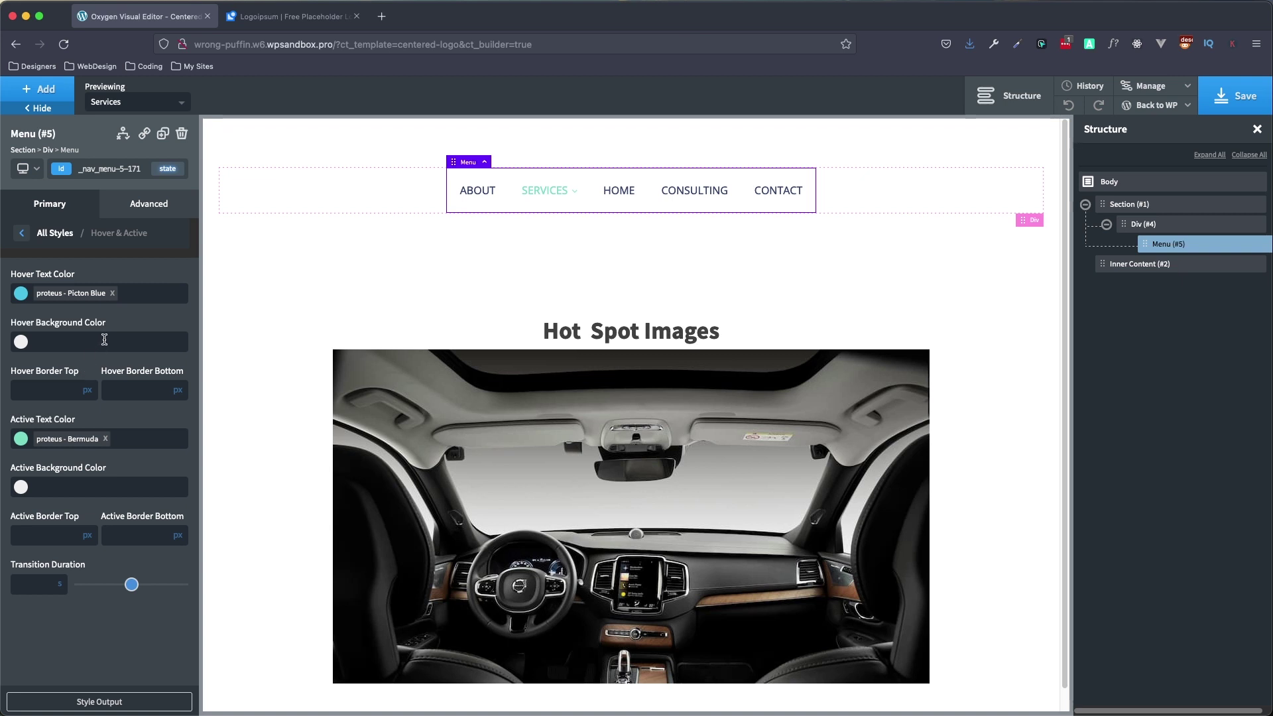
Step: Set the menu's hover transition duration to .25 s and check the effect on the Services item
click(67, 577)
text(2)
text(.25)
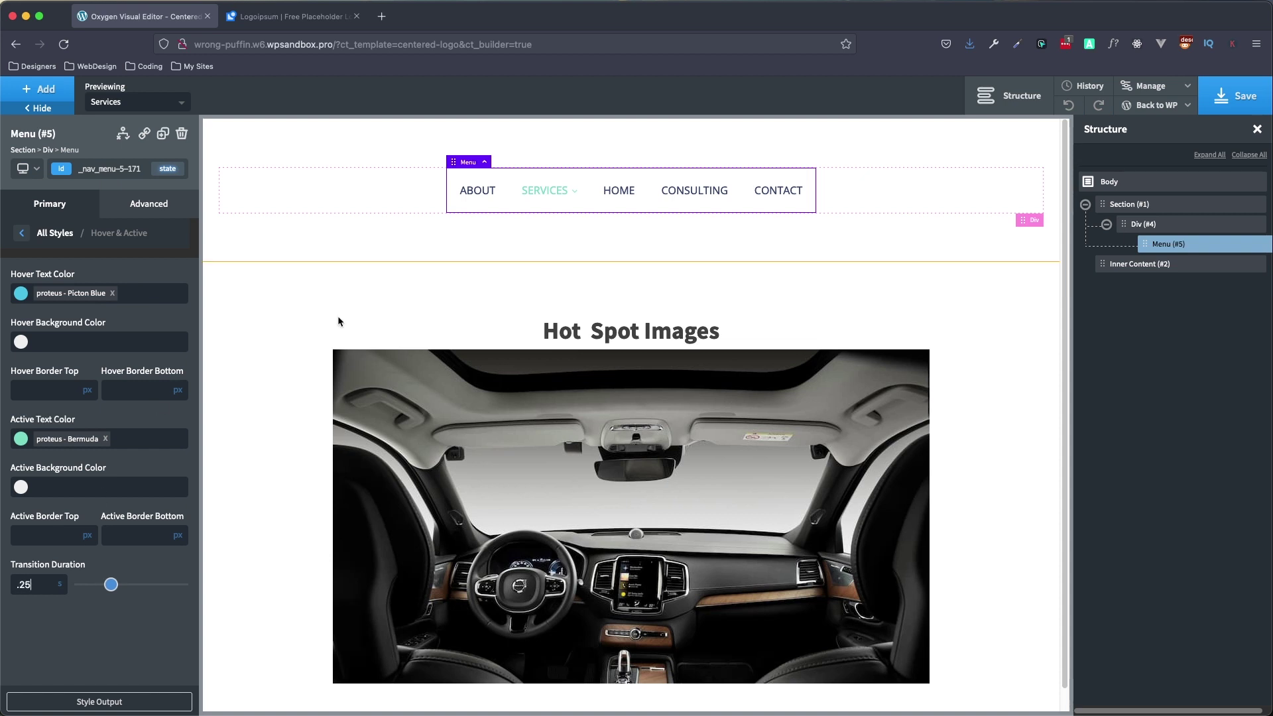
mouse_move(555, 193)
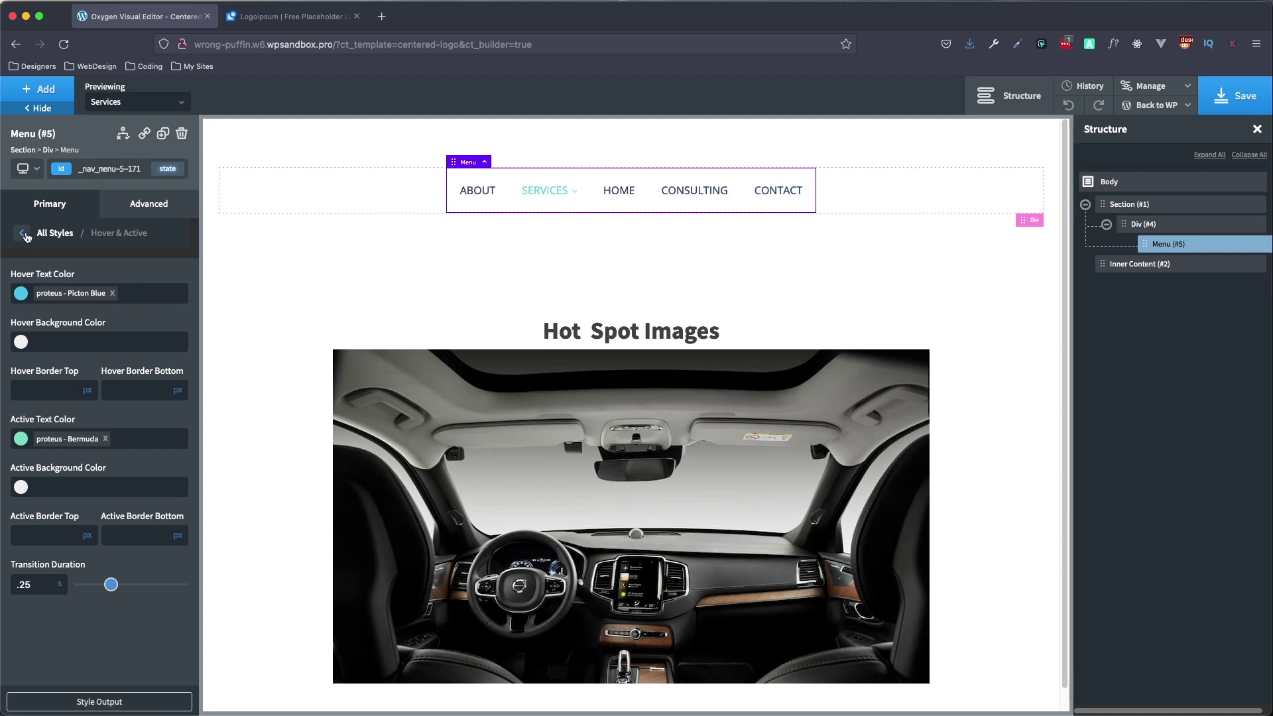
click(22, 233)
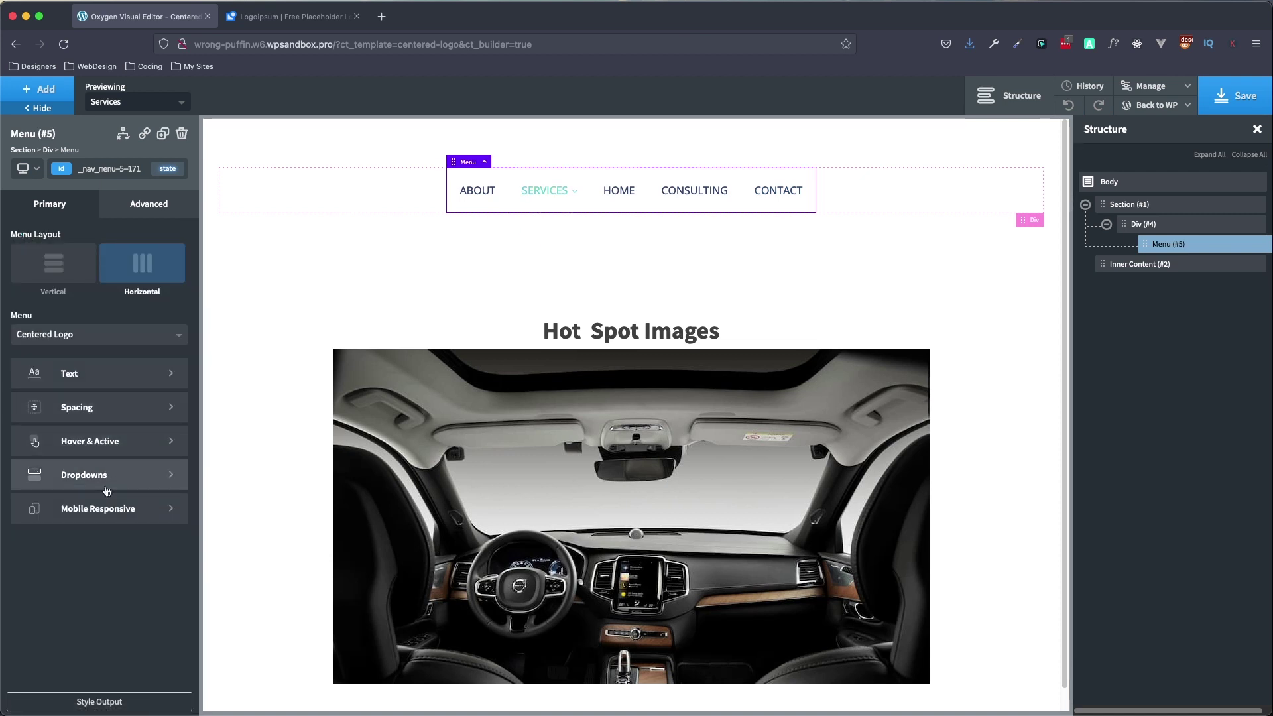
Step: Set the menu dropdowns' background color to "proteus - Cadet Blue", comparing it with "proteus - White Transluent"
click(107, 481)
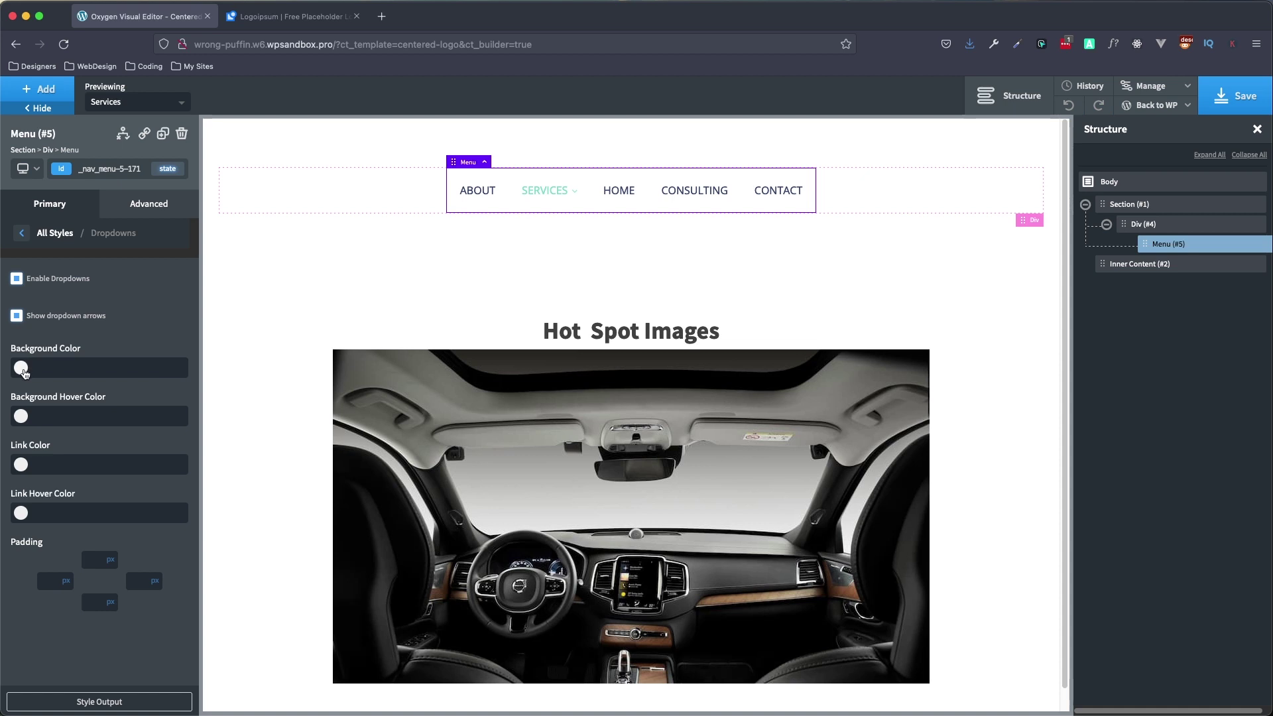
click(22, 370)
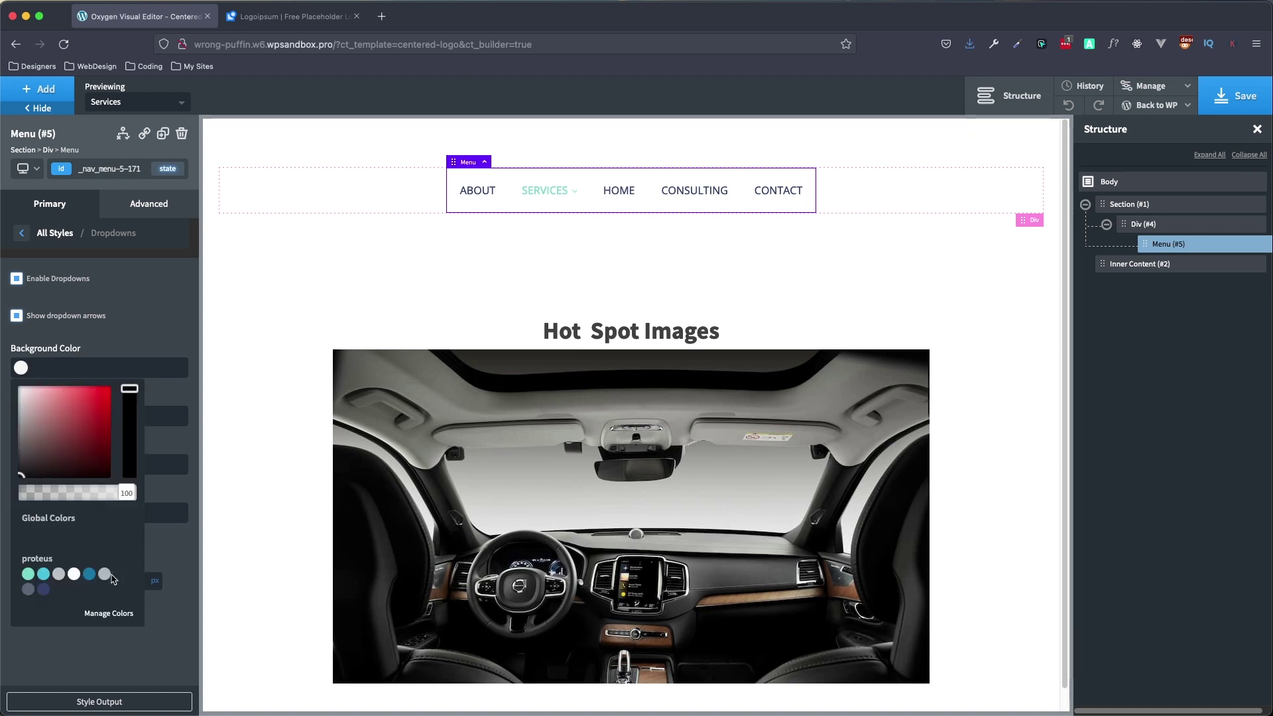
click(104, 575)
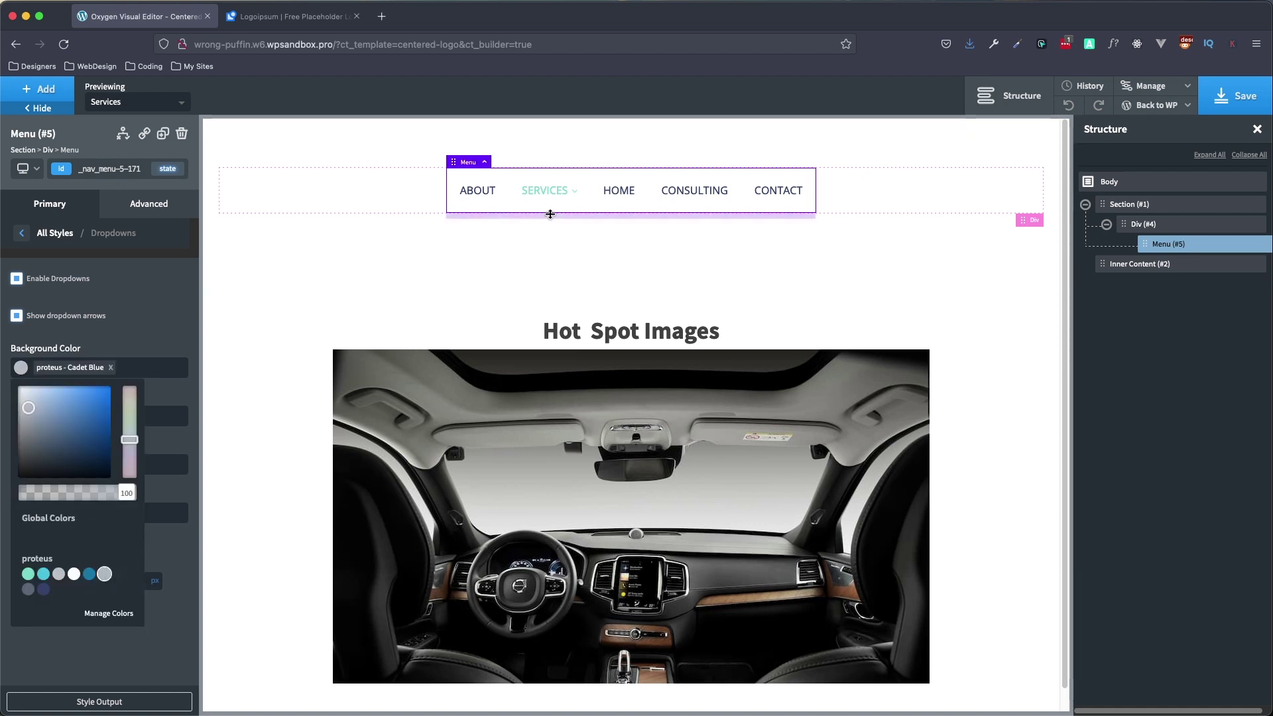
mouse_move(561, 193)
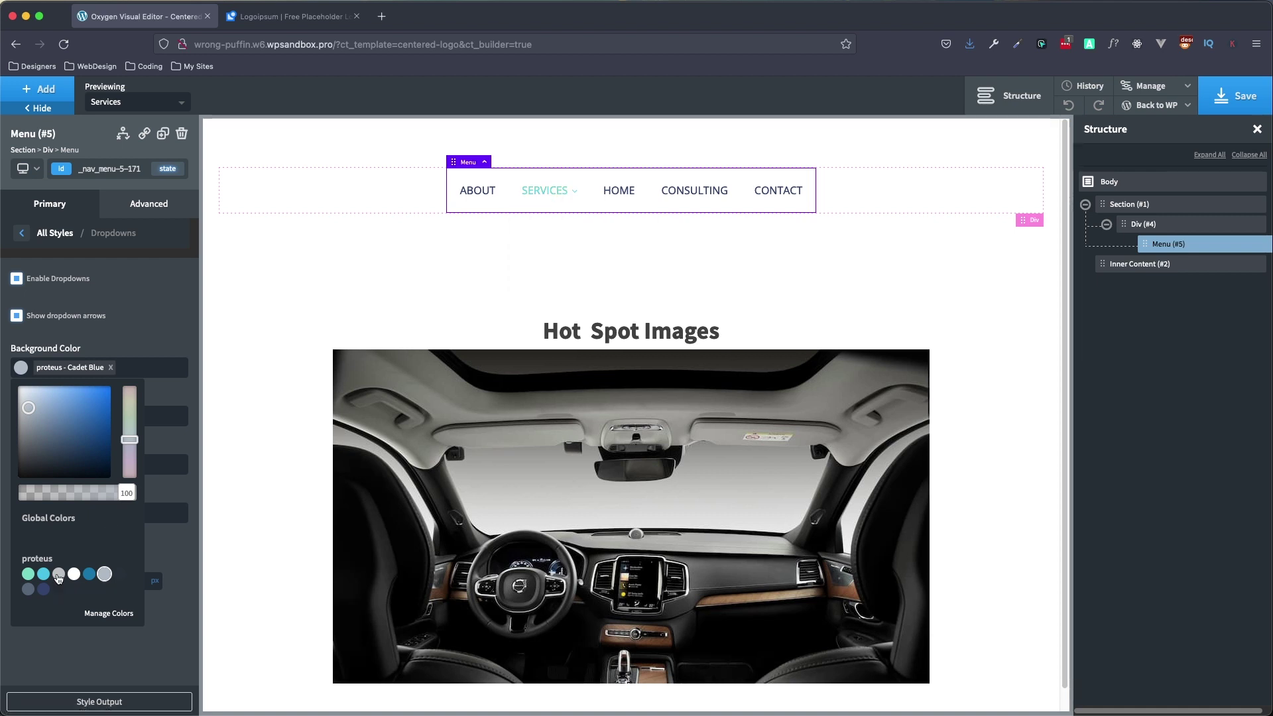
click(58, 574)
mouse_move(555, 193)
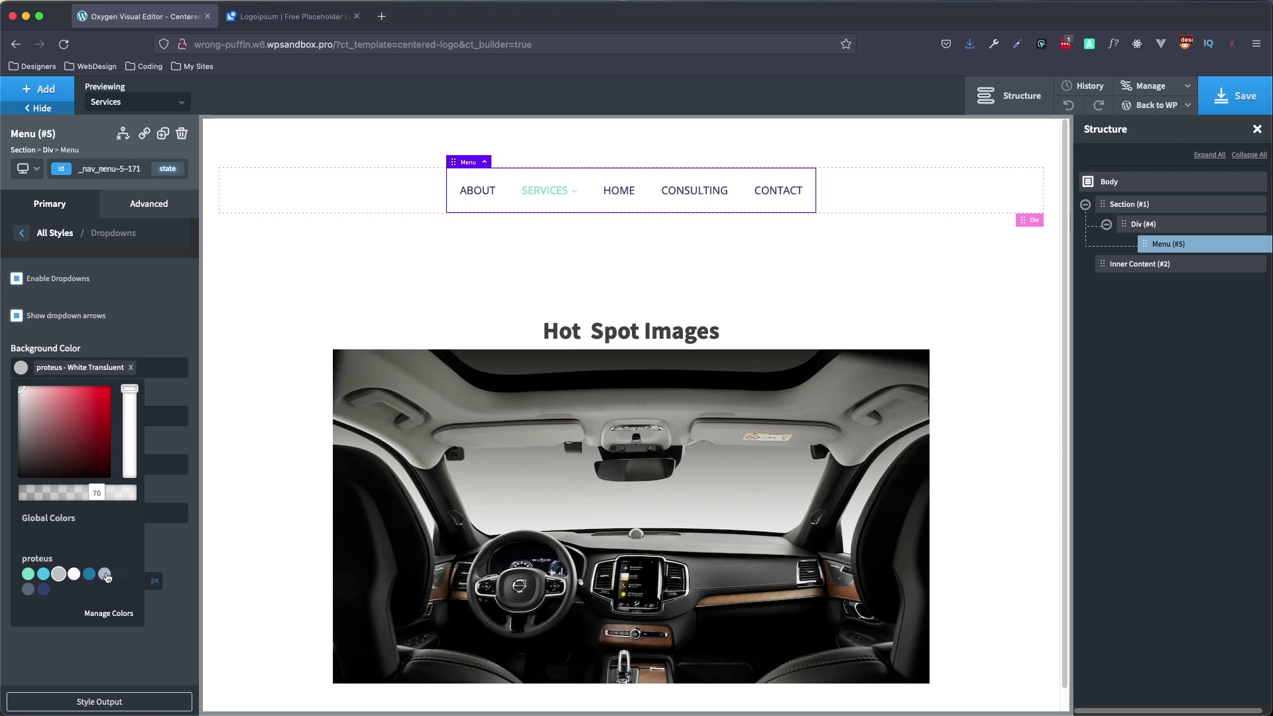
click(104, 574)
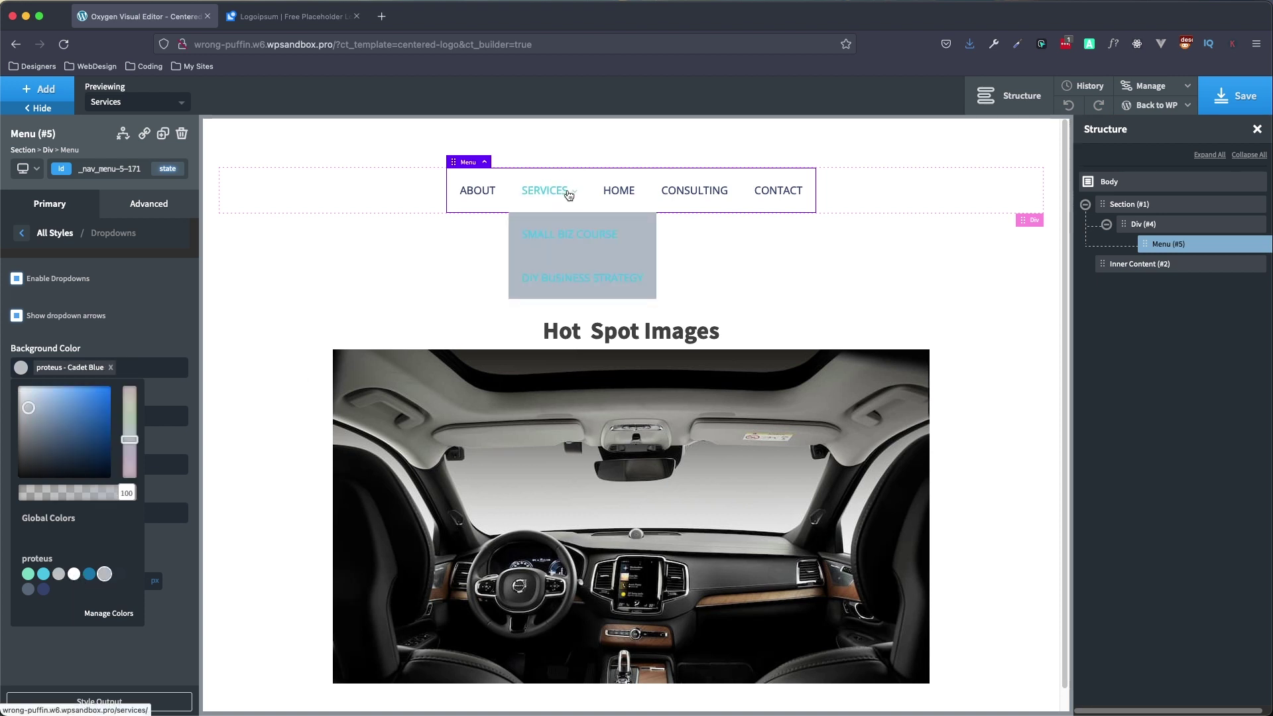
click(171, 399)
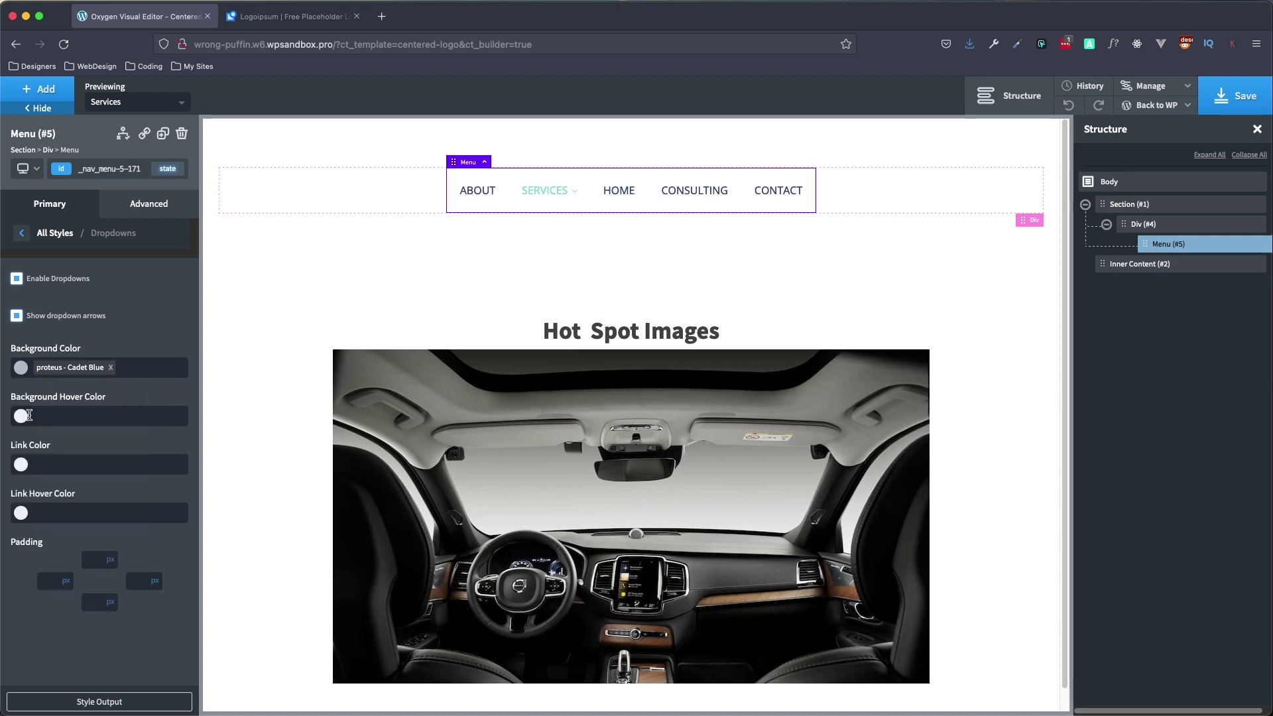
Step: Set the dropdowns' background hover color to the global color "proteus - White Transluent"
click(21, 417)
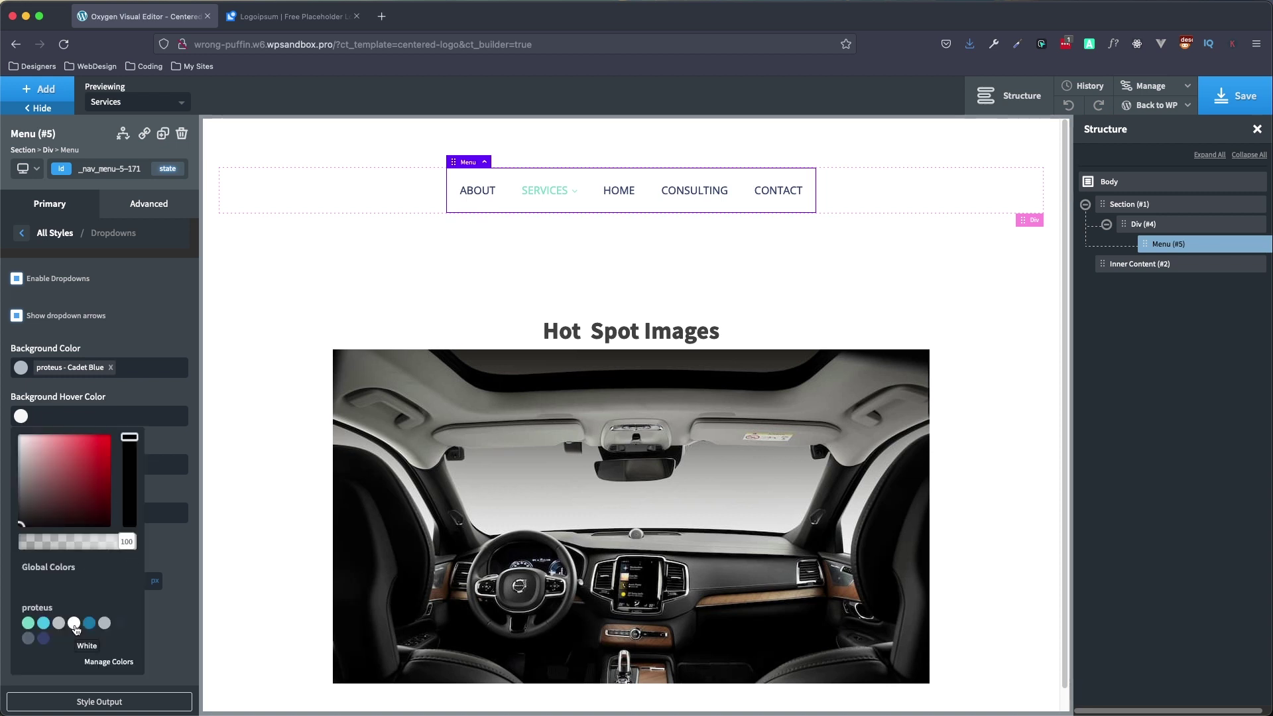
click(58, 623)
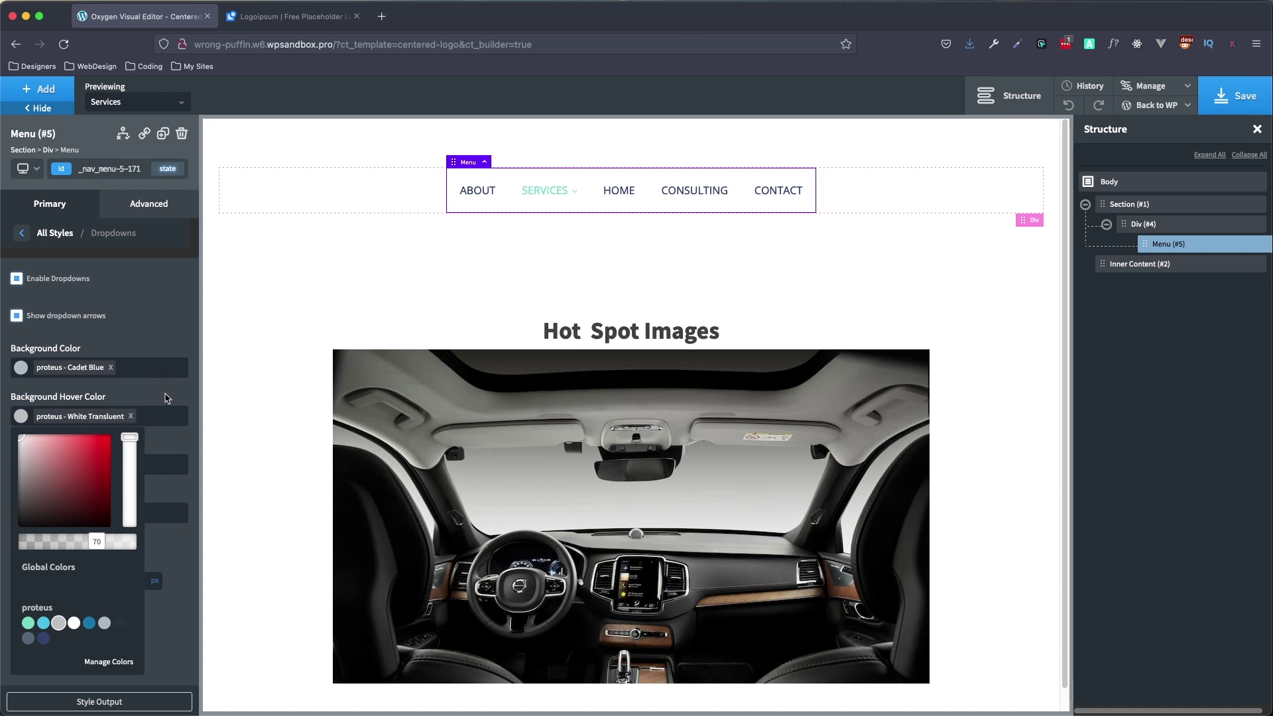
click(166, 398)
Step: Try "proteus - Picton Blue" as the dropdown link color, check it on the Services submenu, and remove it again
click(24, 465)
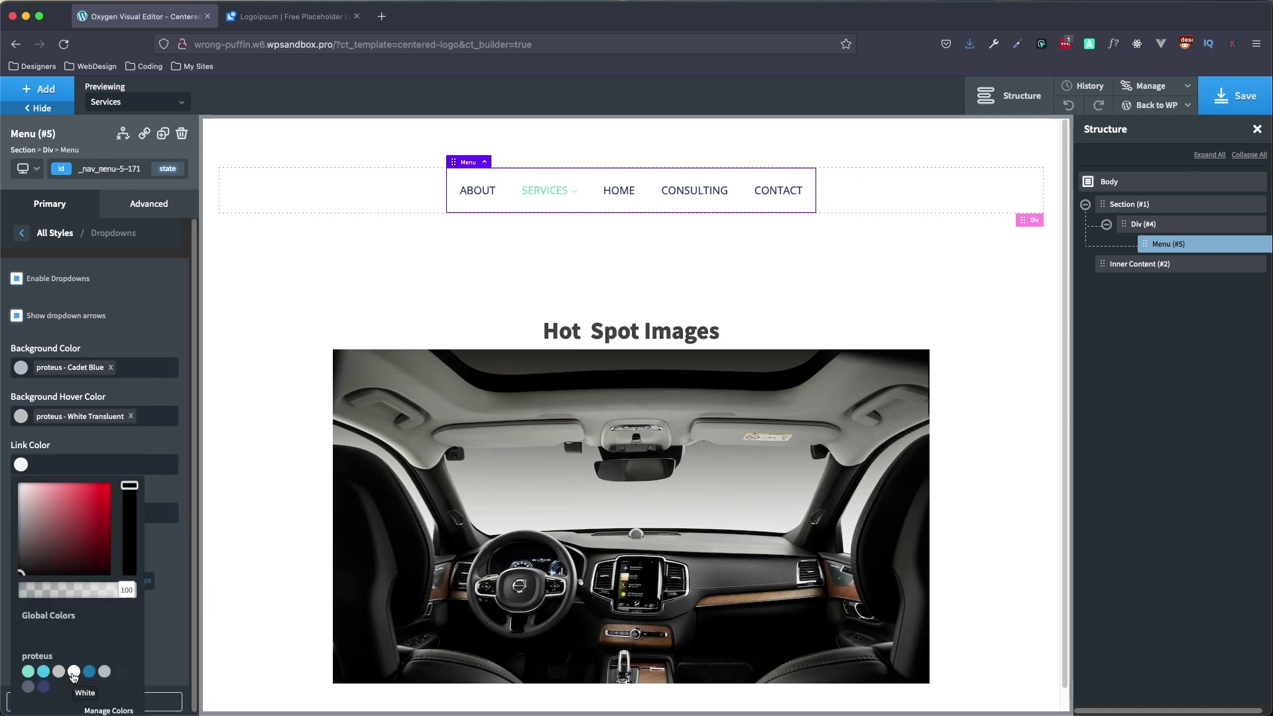
click(45, 672)
mouse_move(546, 192)
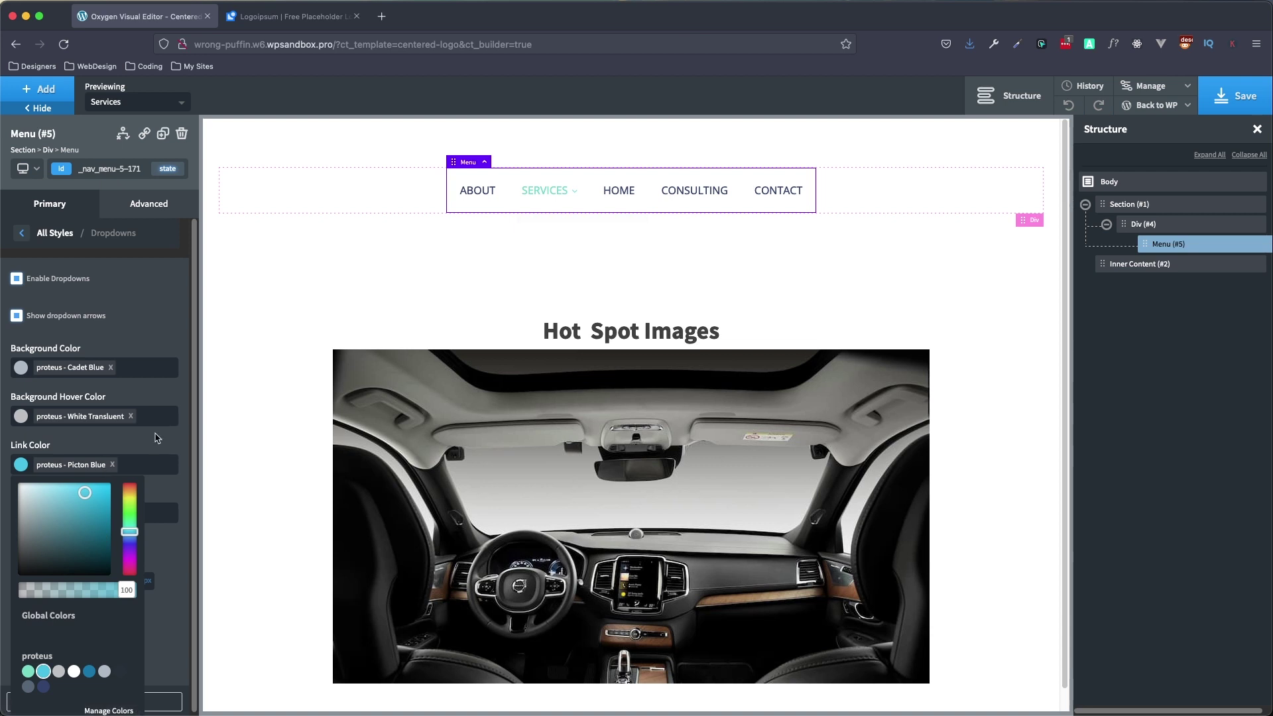
click(166, 444)
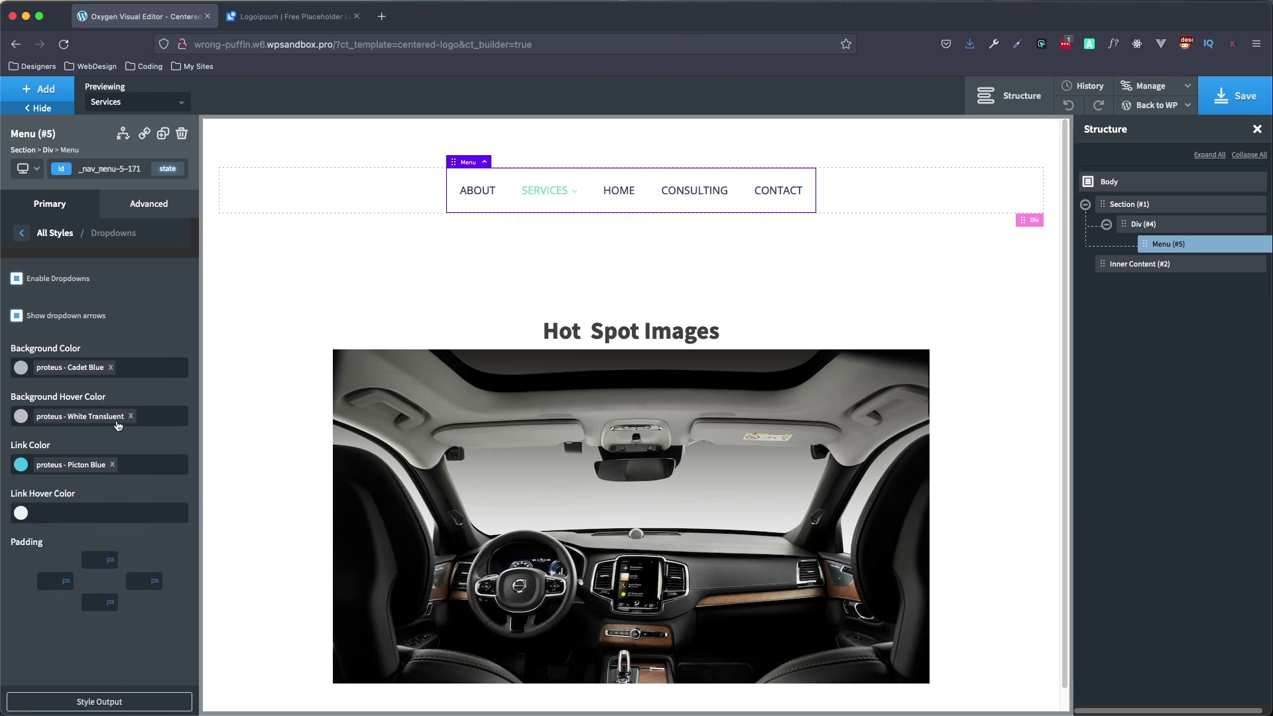
mouse_move(548, 199)
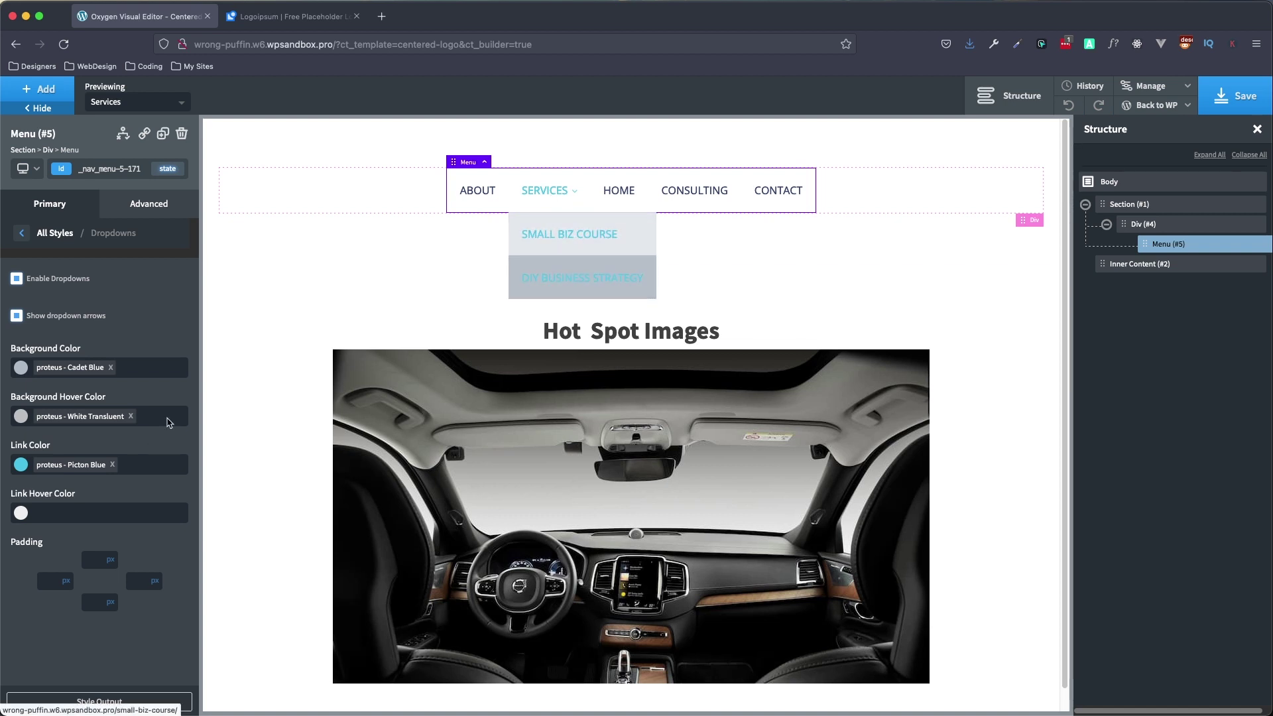
click(112, 466)
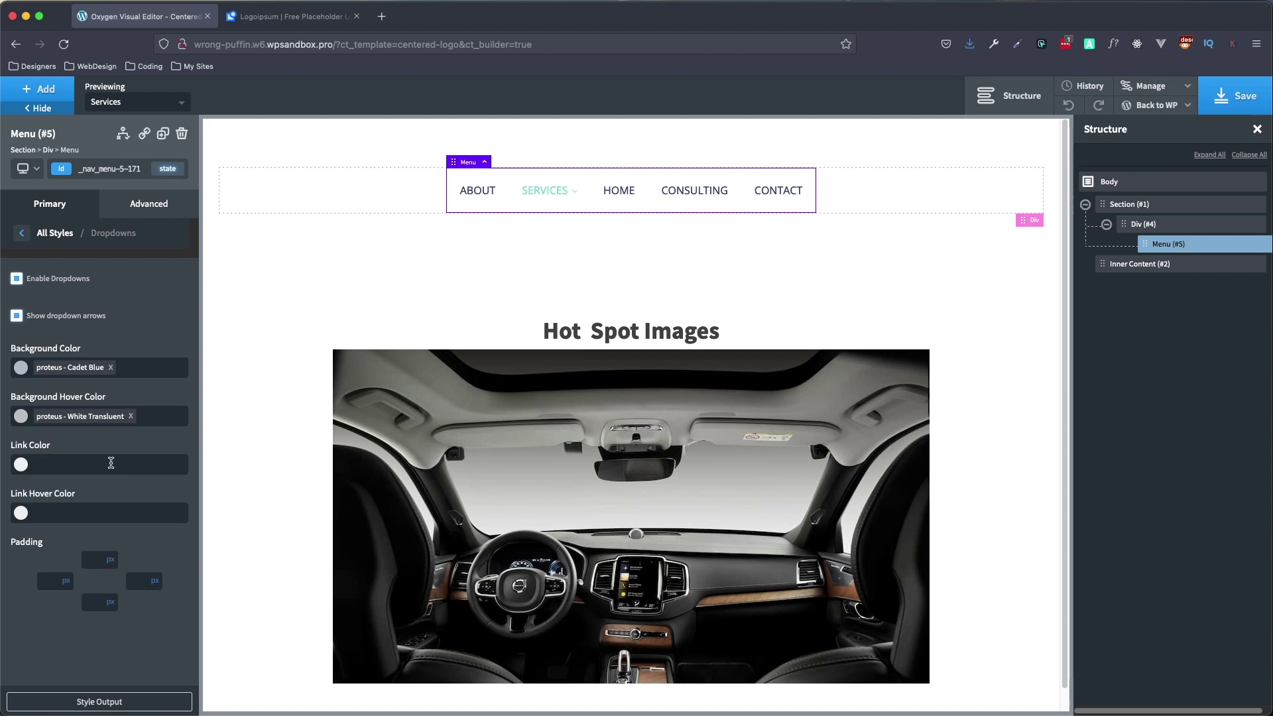
Step: Set the dropdown link color to "proteus - Hvr Blue" and check it on the Services submenu
click(21, 465)
mouse_move(552, 214)
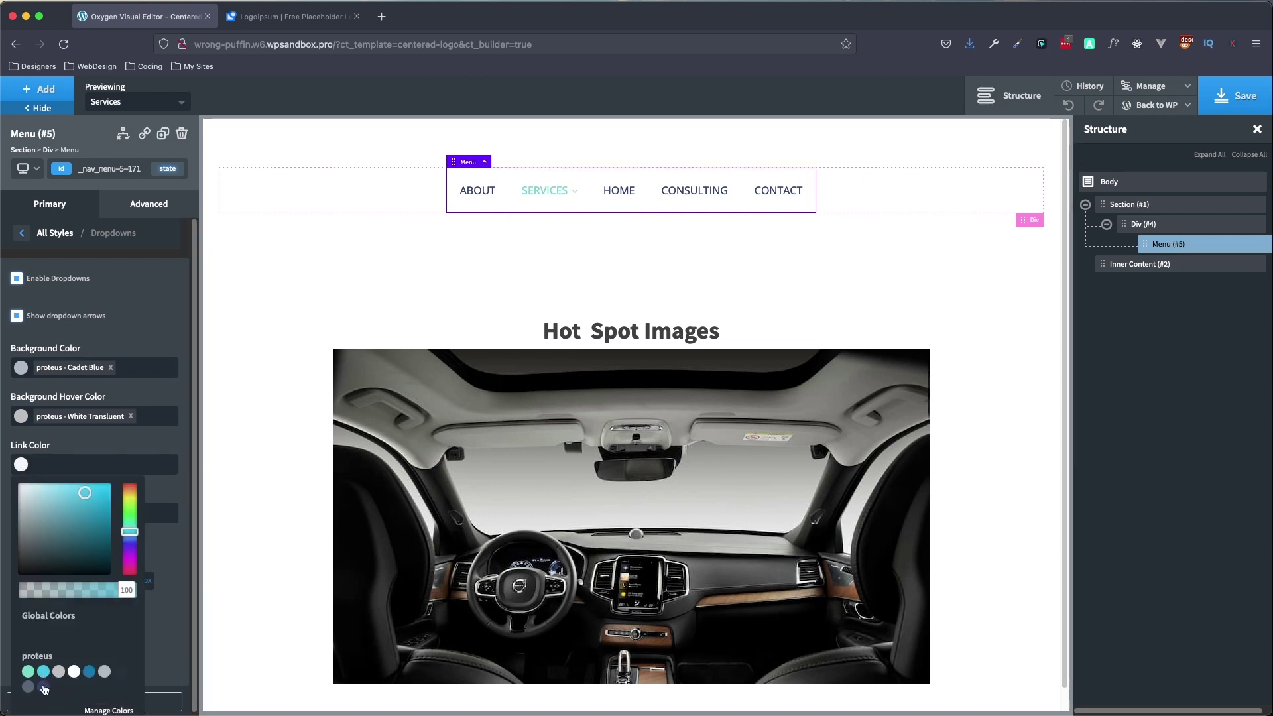
click(43, 686)
mouse_move(564, 185)
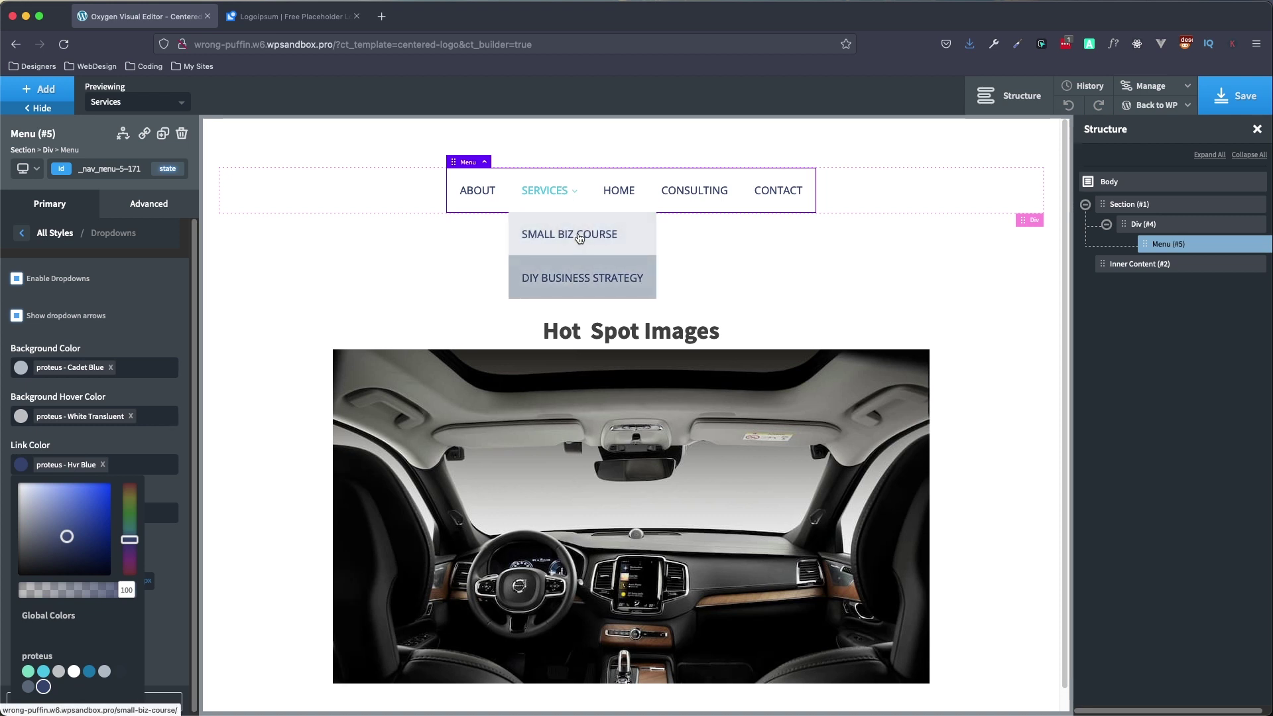
Step: Check the dropdown colors once more on the Services submenu and leave the dropdown settings
click(171, 564)
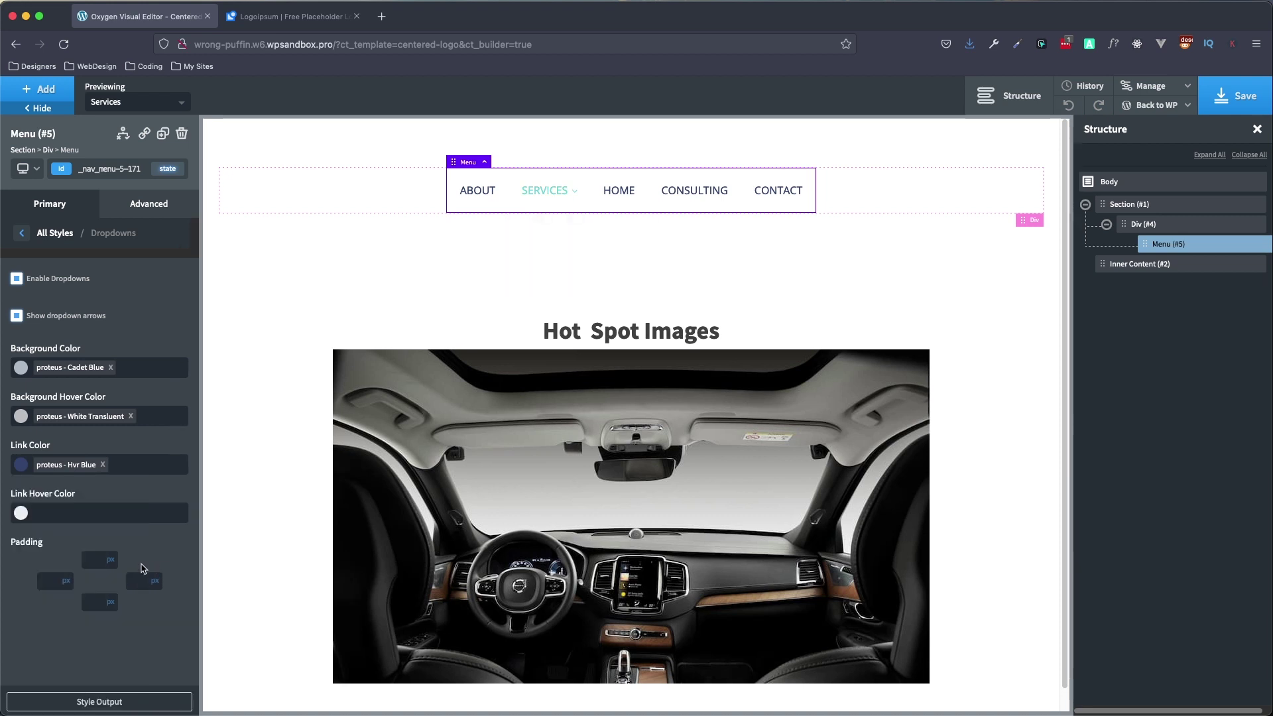
mouse_move(560, 191)
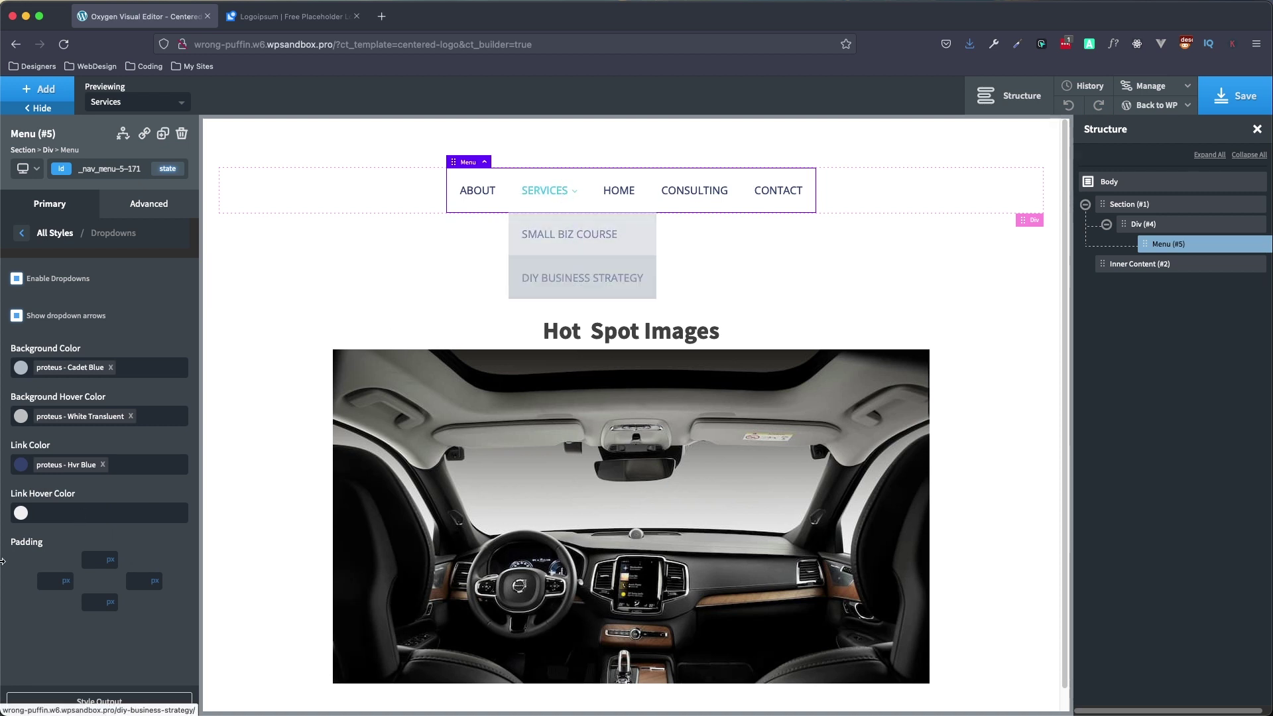
click(20, 236)
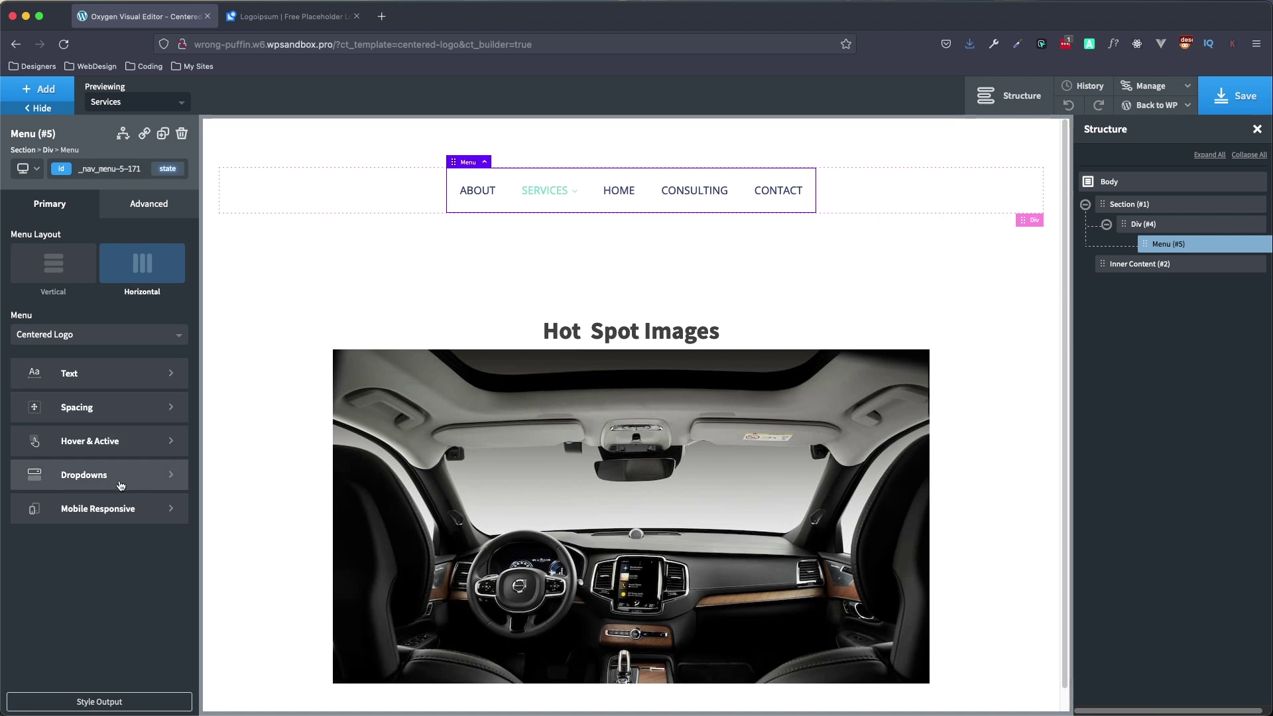
Step: Set the menu's mobile toggle breakpoint to Never and save the template
click(124, 509)
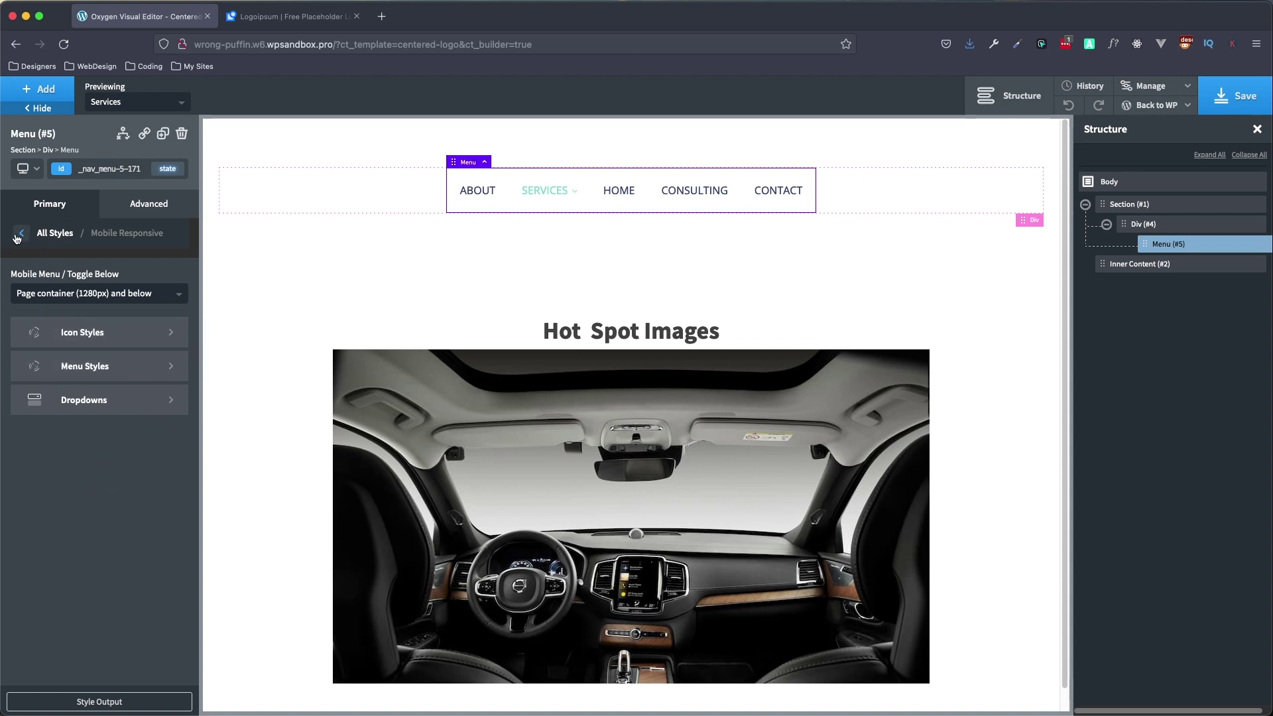
click(52, 295)
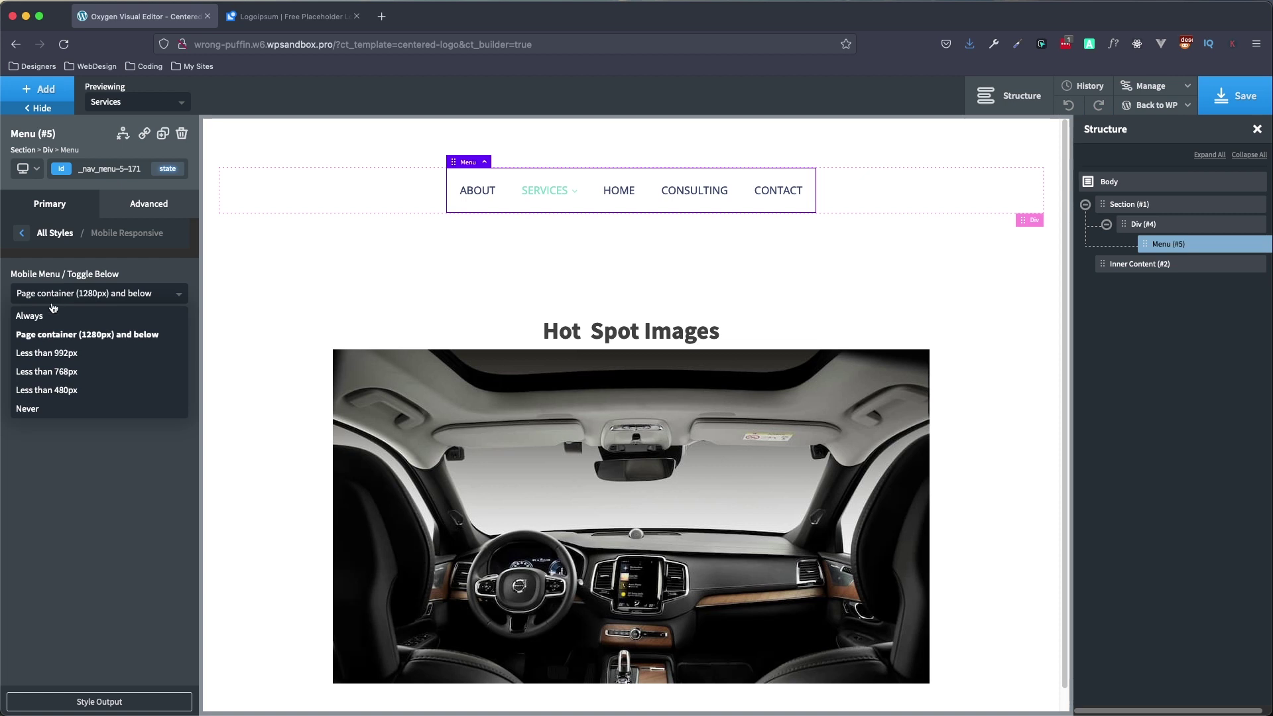
click(38, 409)
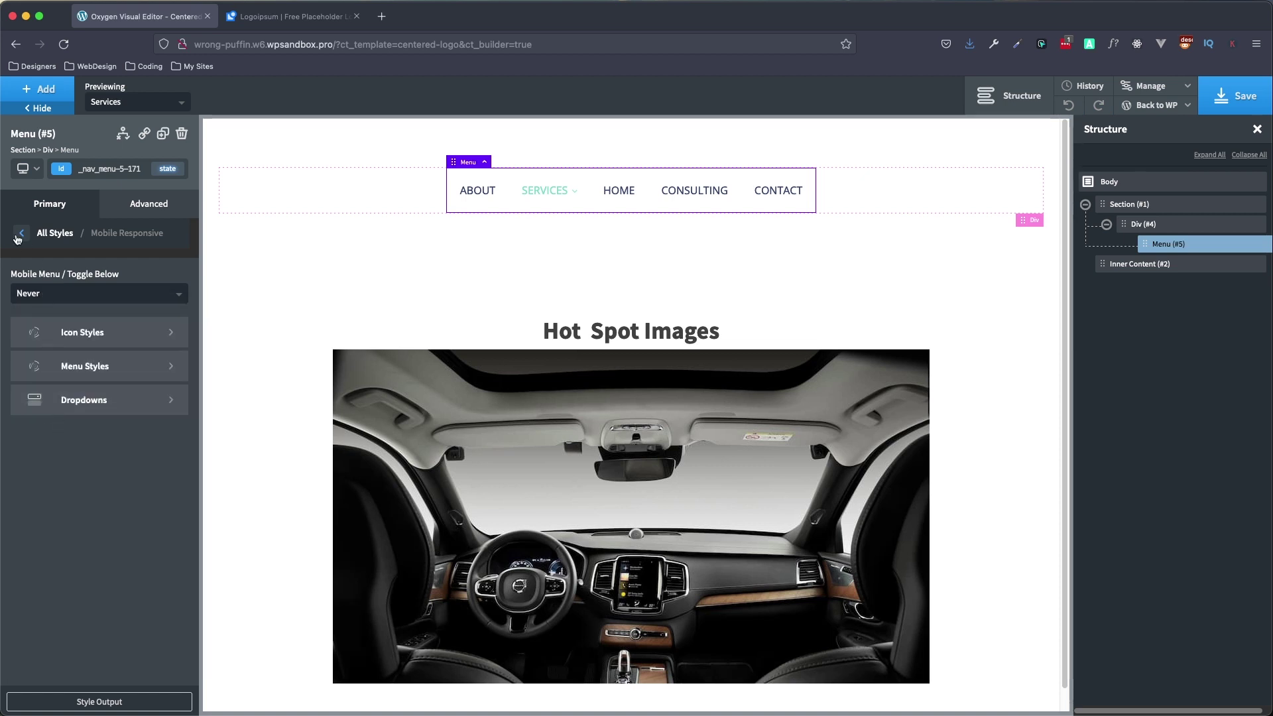
click(22, 233)
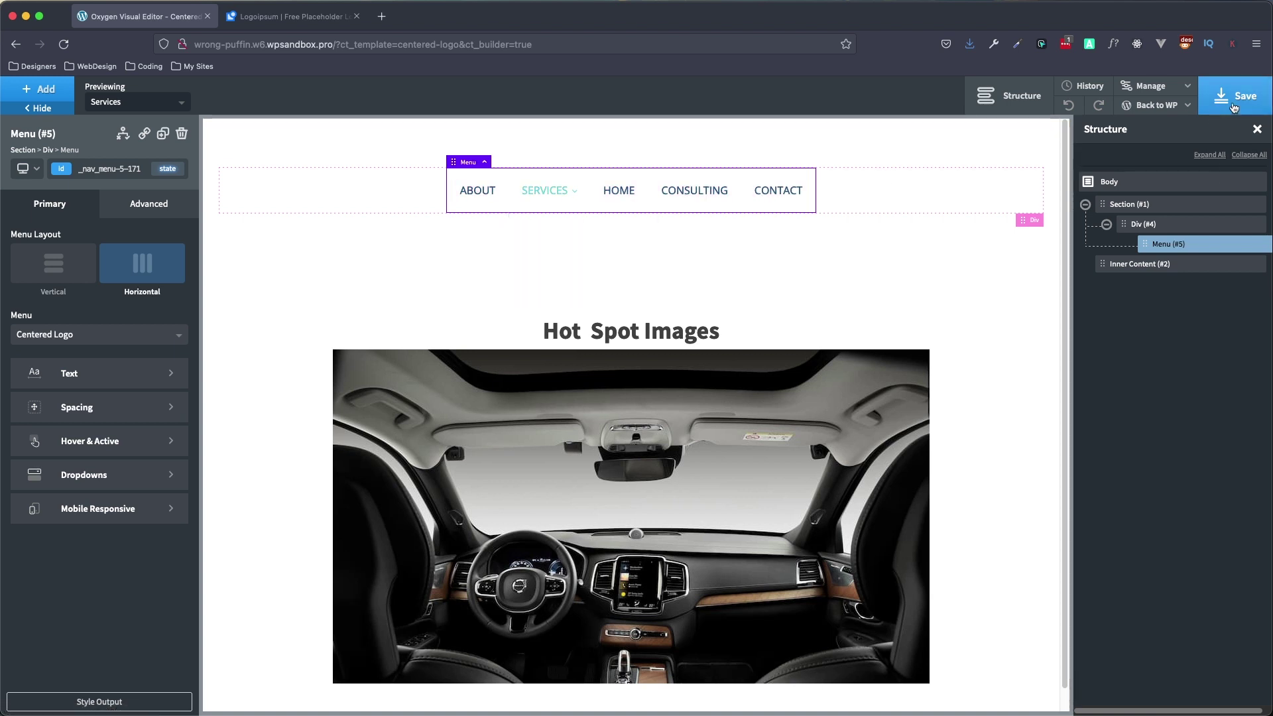
click(1235, 106)
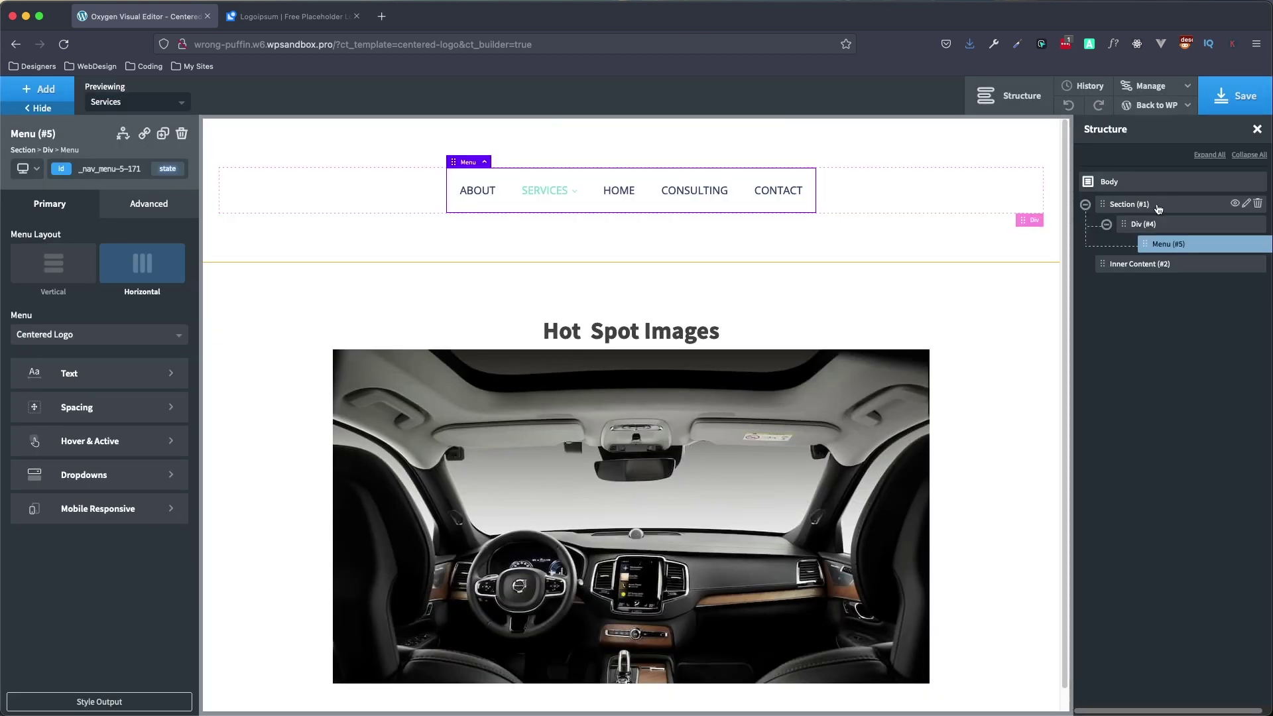
Step: Set the header section's container padding to 0 px on all four sides
click(1114, 204)
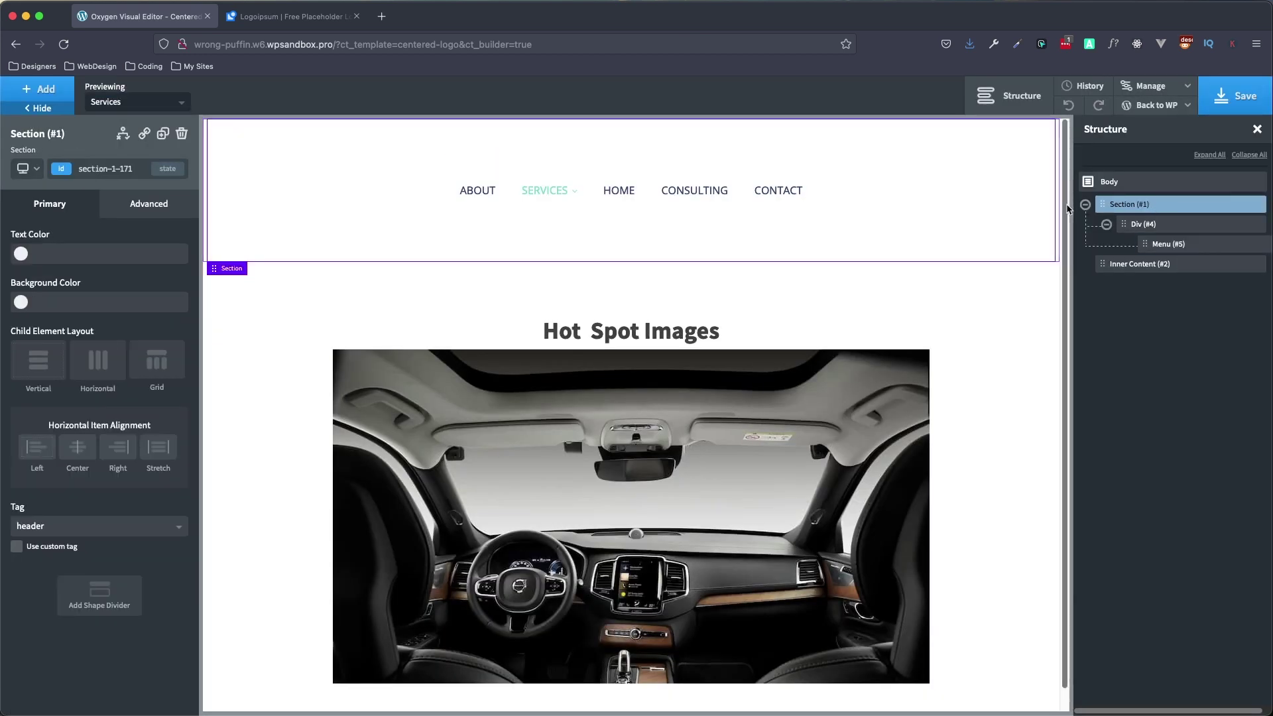
click(132, 211)
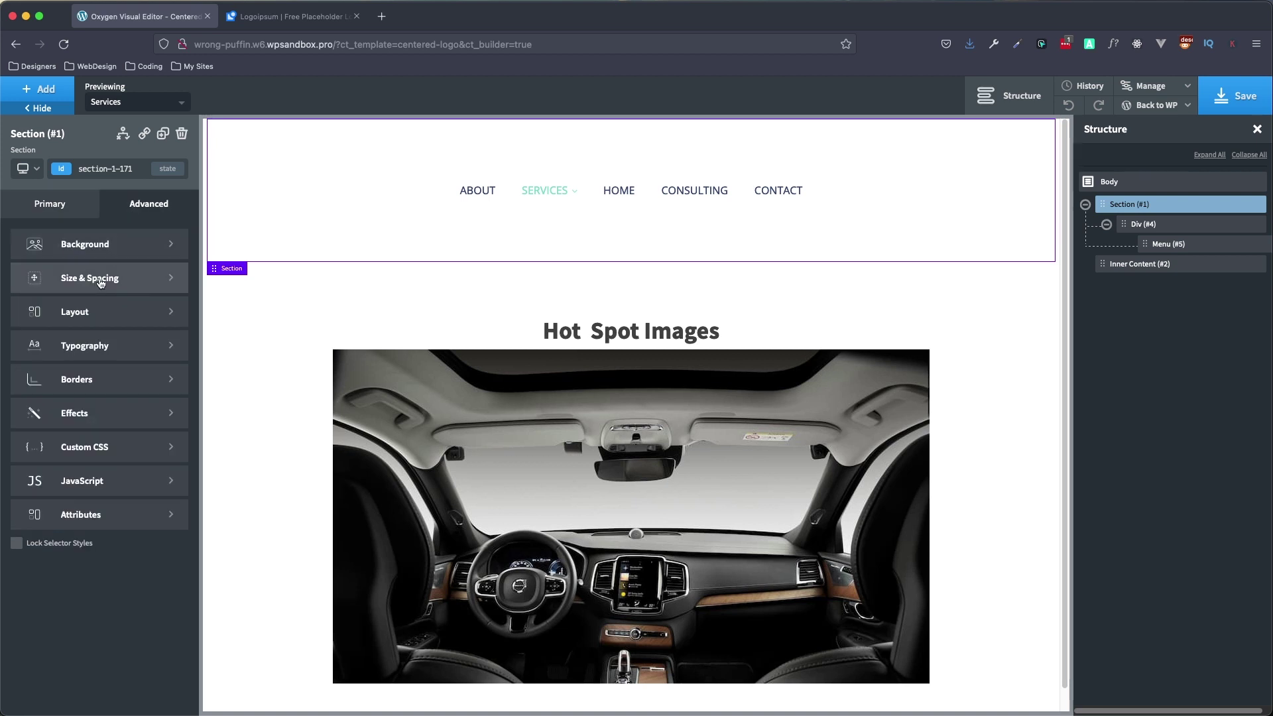
click(100, 279)
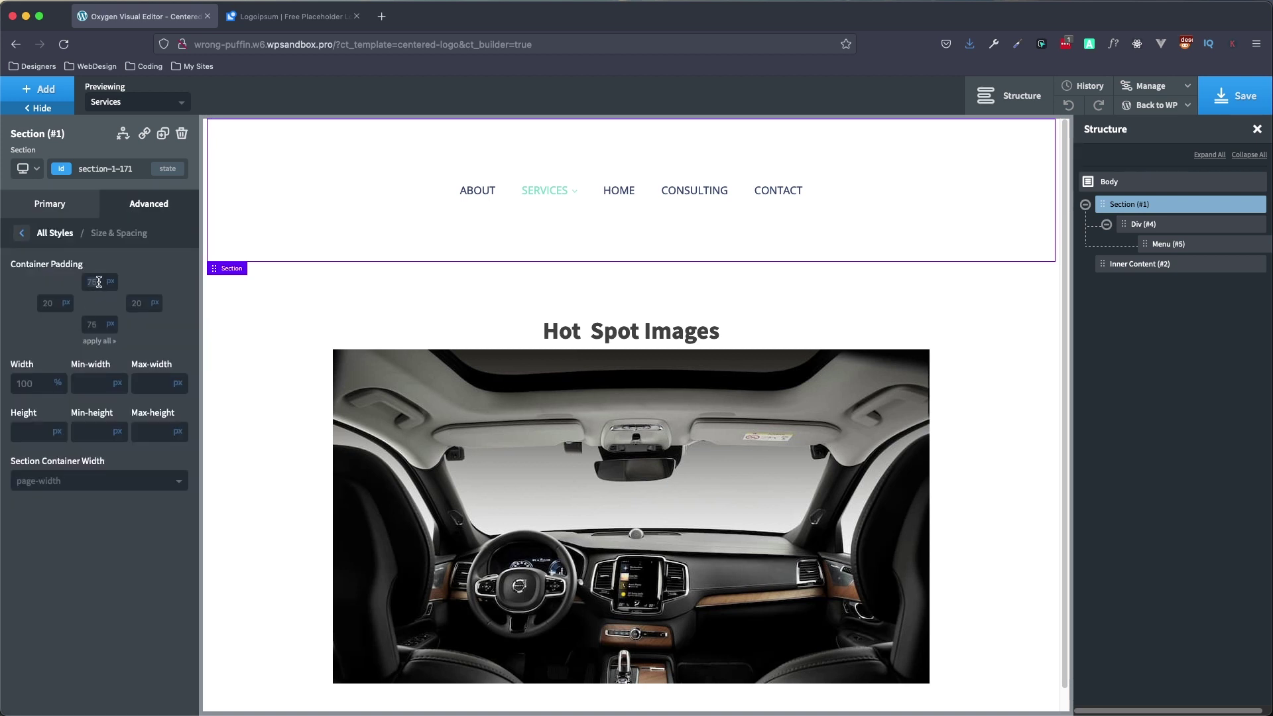
click(99, 281)
text(0)
key(Tab)
text(0)
key(Tab)
text(0)
key(Tab)
text(0)
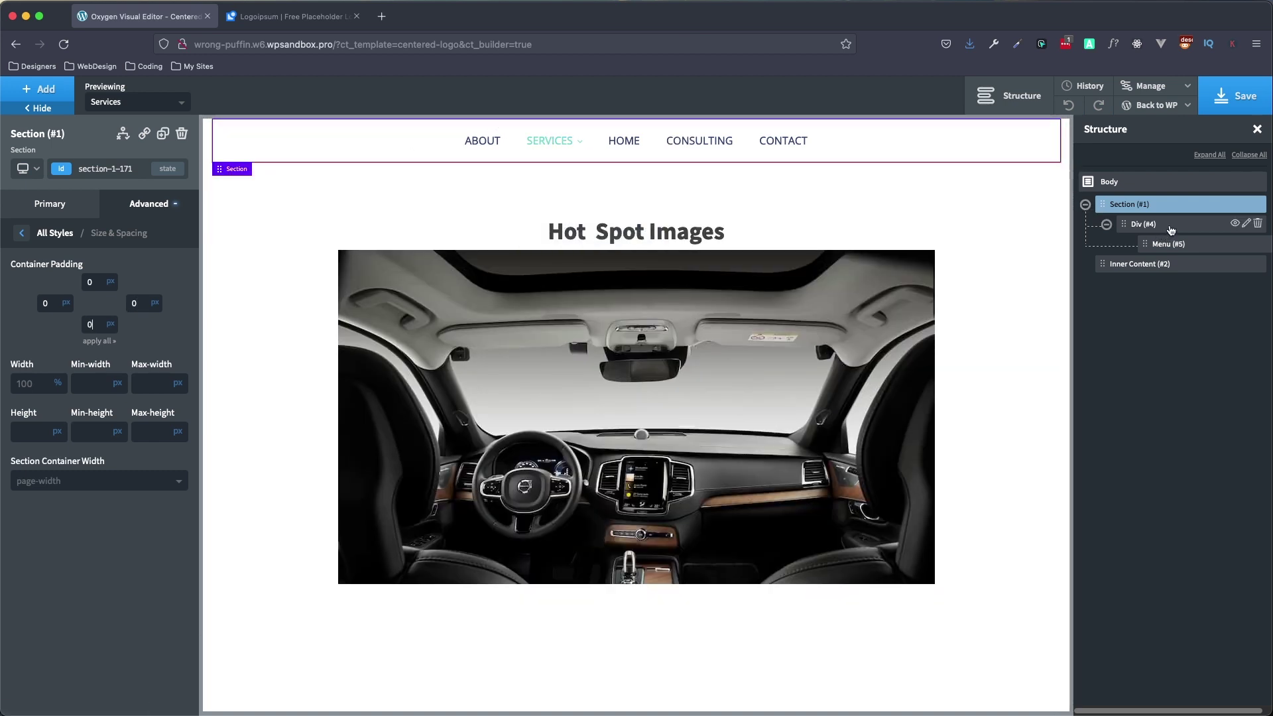
Step: Display the style output for the menu and pick the Home item to examine its CSS selectors
click(1171, 230)
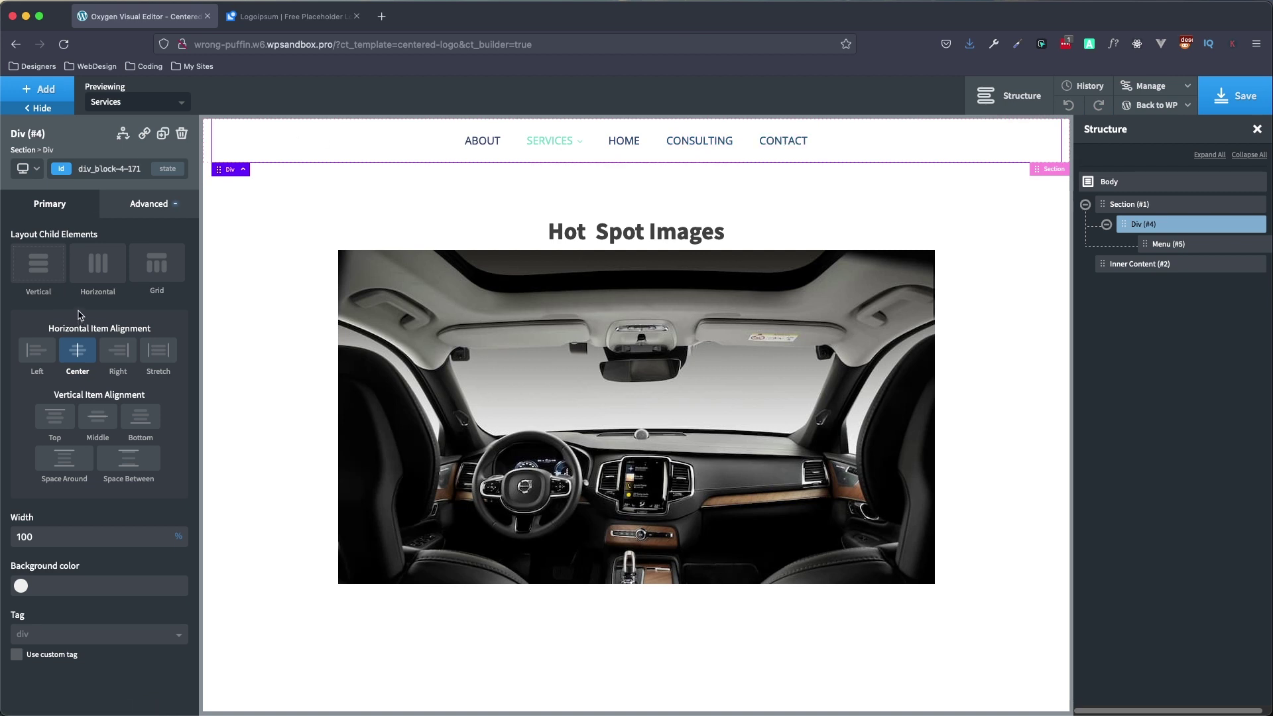
click(1159, 244)
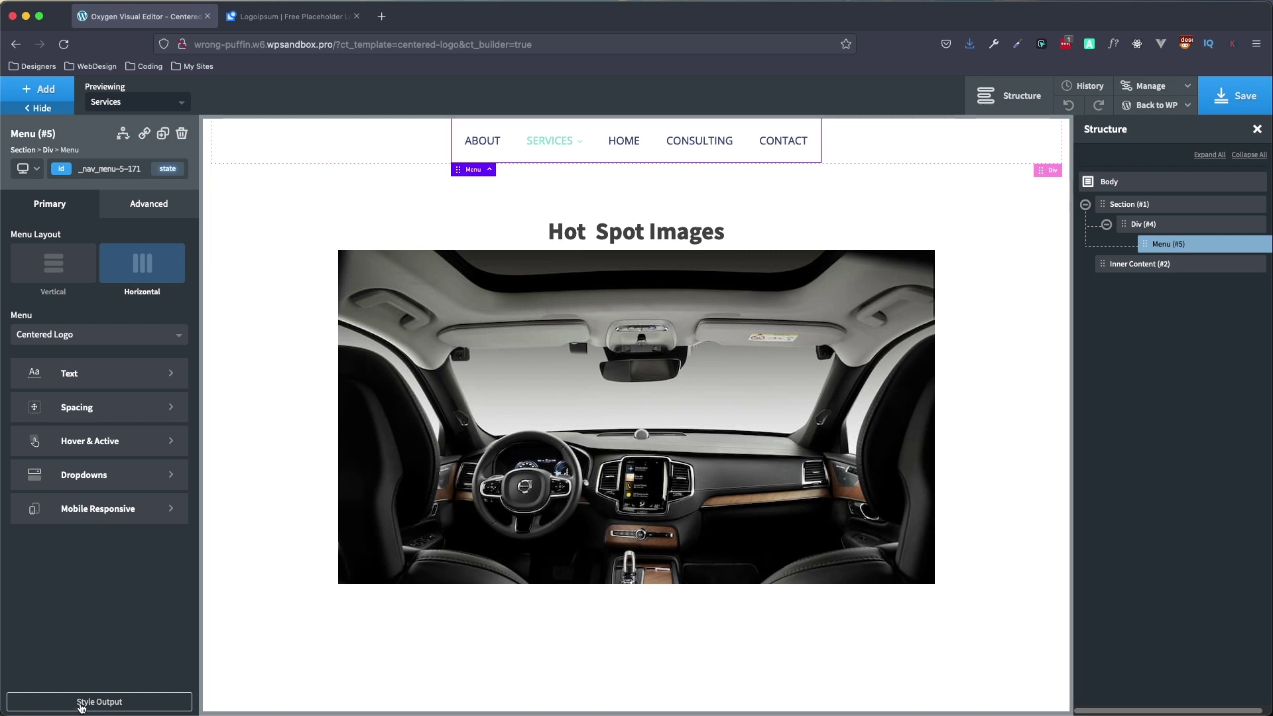
click(92, 705)
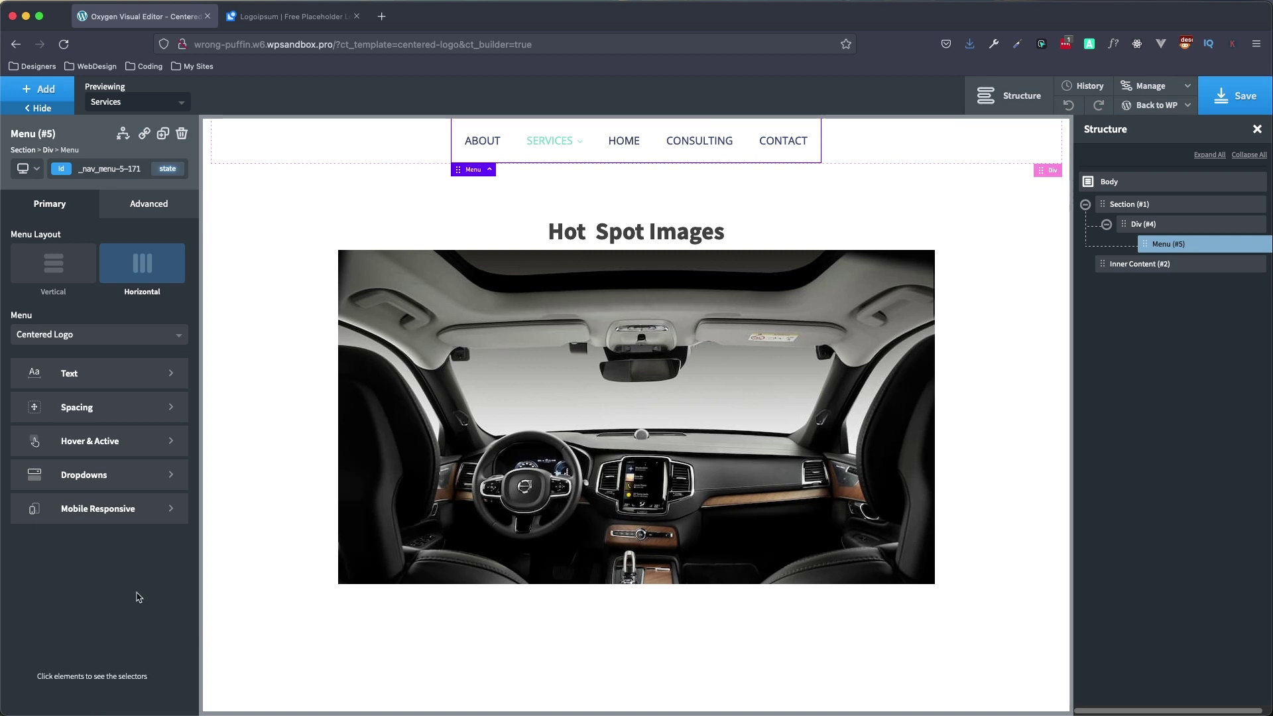
click(625, 143)
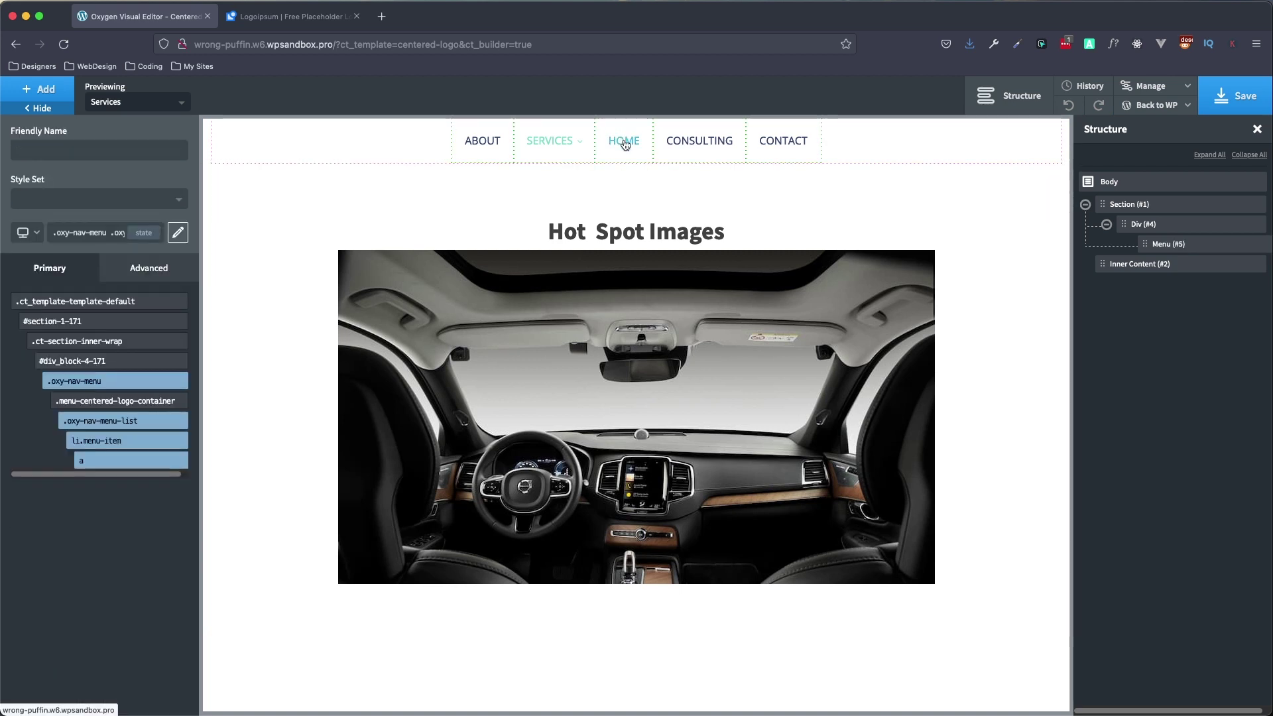
mouse_move(118, 324)
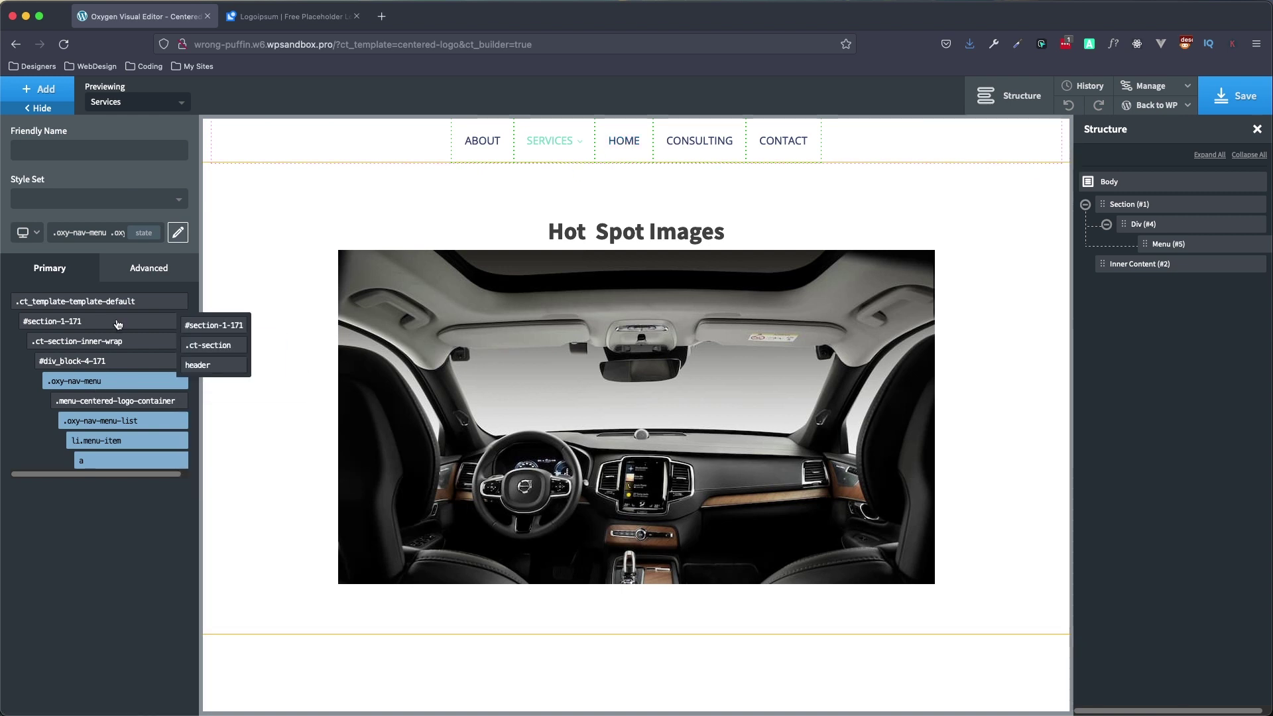
mouse_move(108, 404)
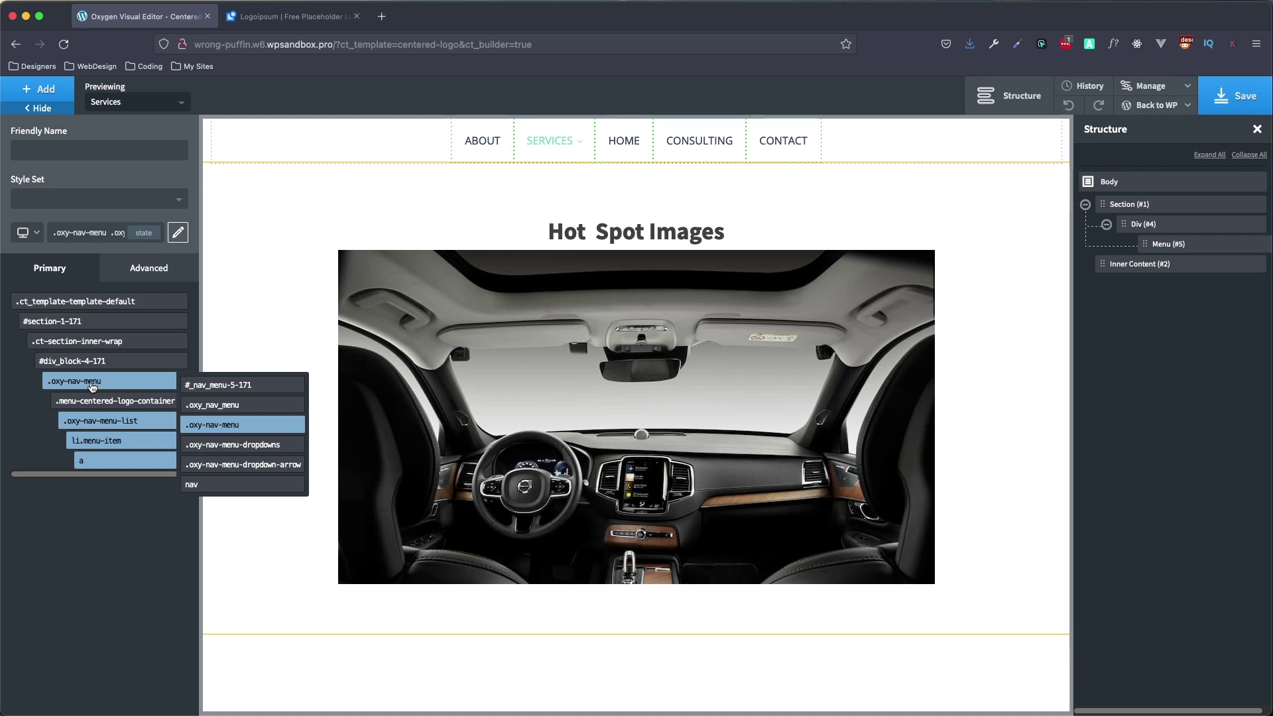
Step: Remove .oxy-nav-menu and .oxy-nav-menu-list from the Home link's selector, leaving li.menu-item a
click(92, 388)
mouse_move(118, 424)
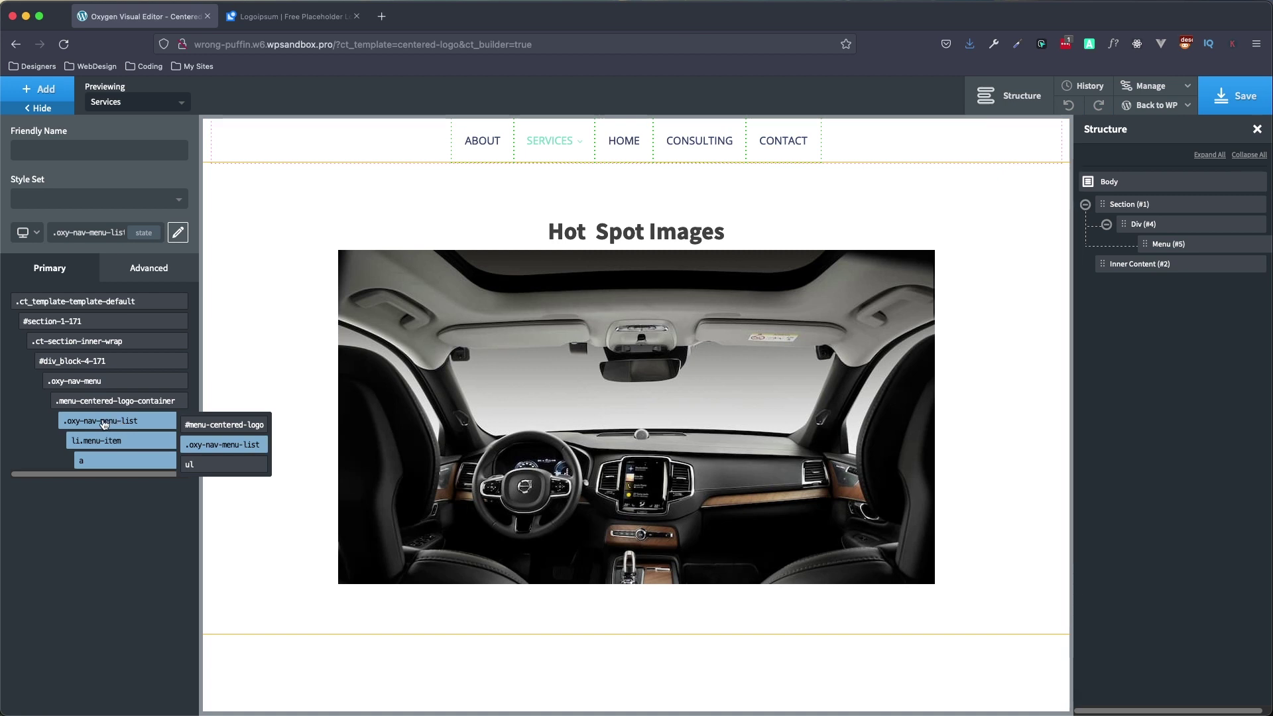
click(104, 425)
mouse_move(118, 449)
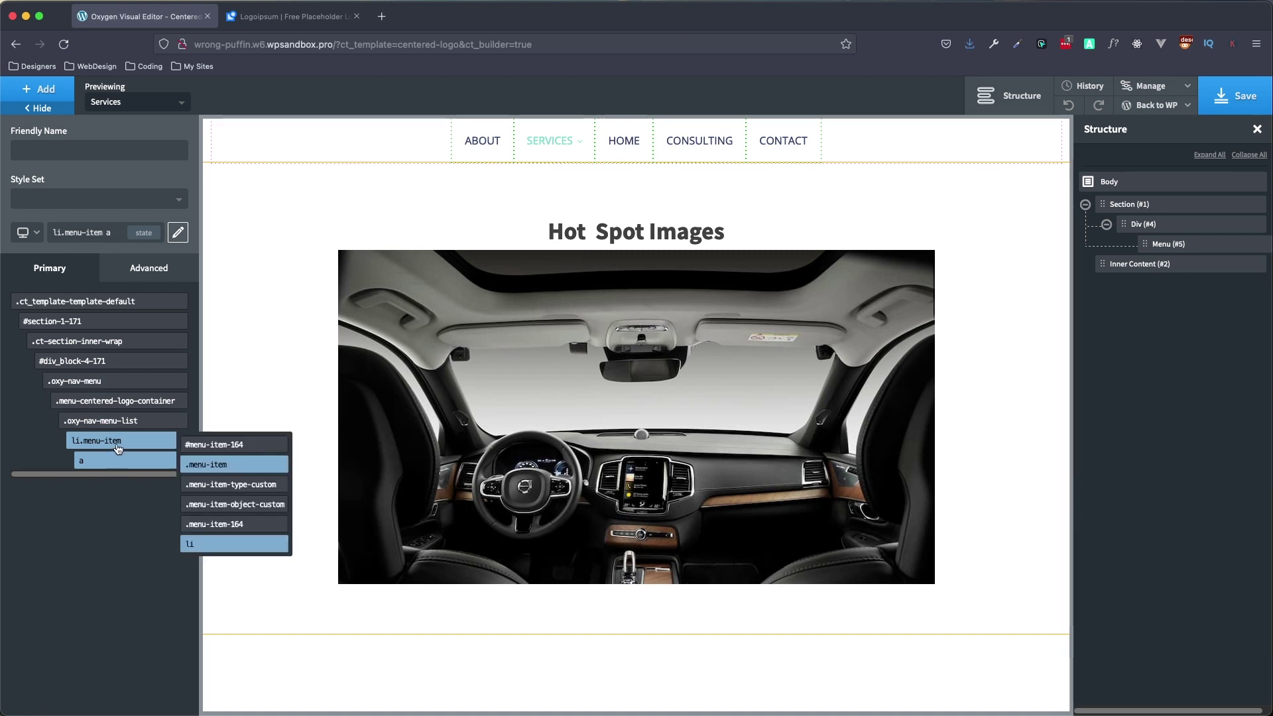
Step: Narrow the selector to the Home item's ID, #menu-item-164 a, removing the .menu-item class and li tag
click(251, 450)
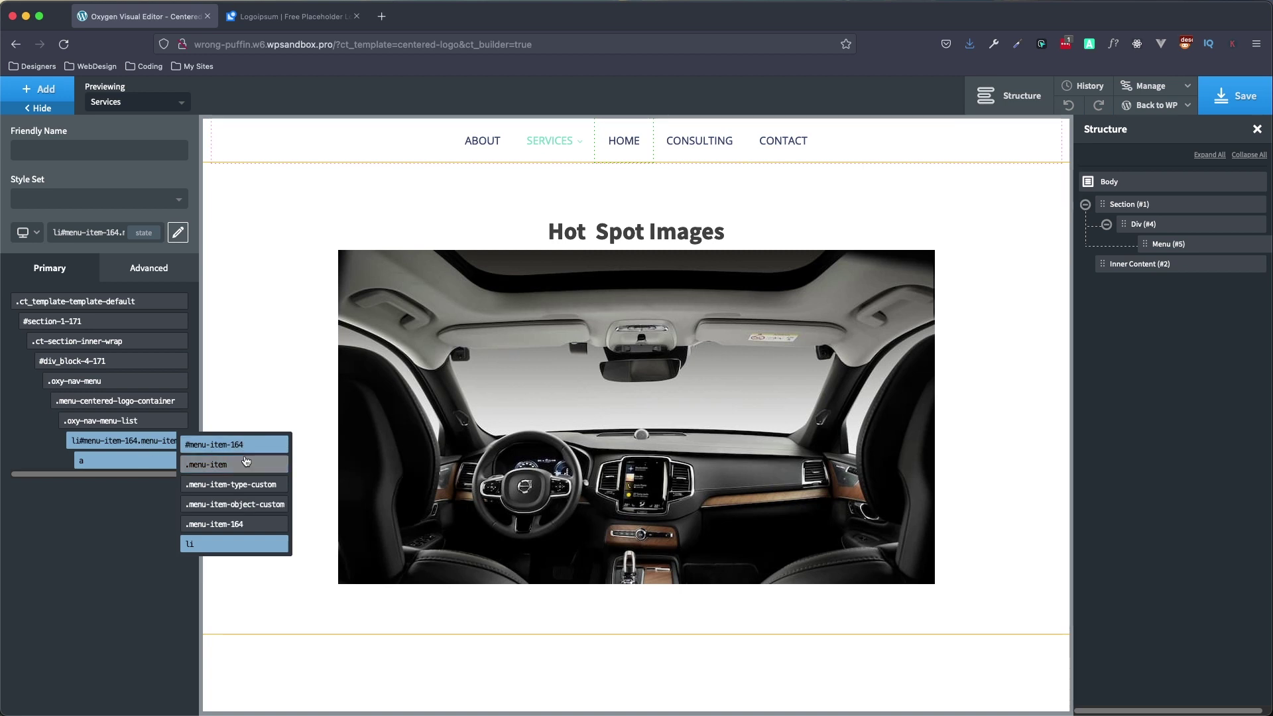
click(240, 464)
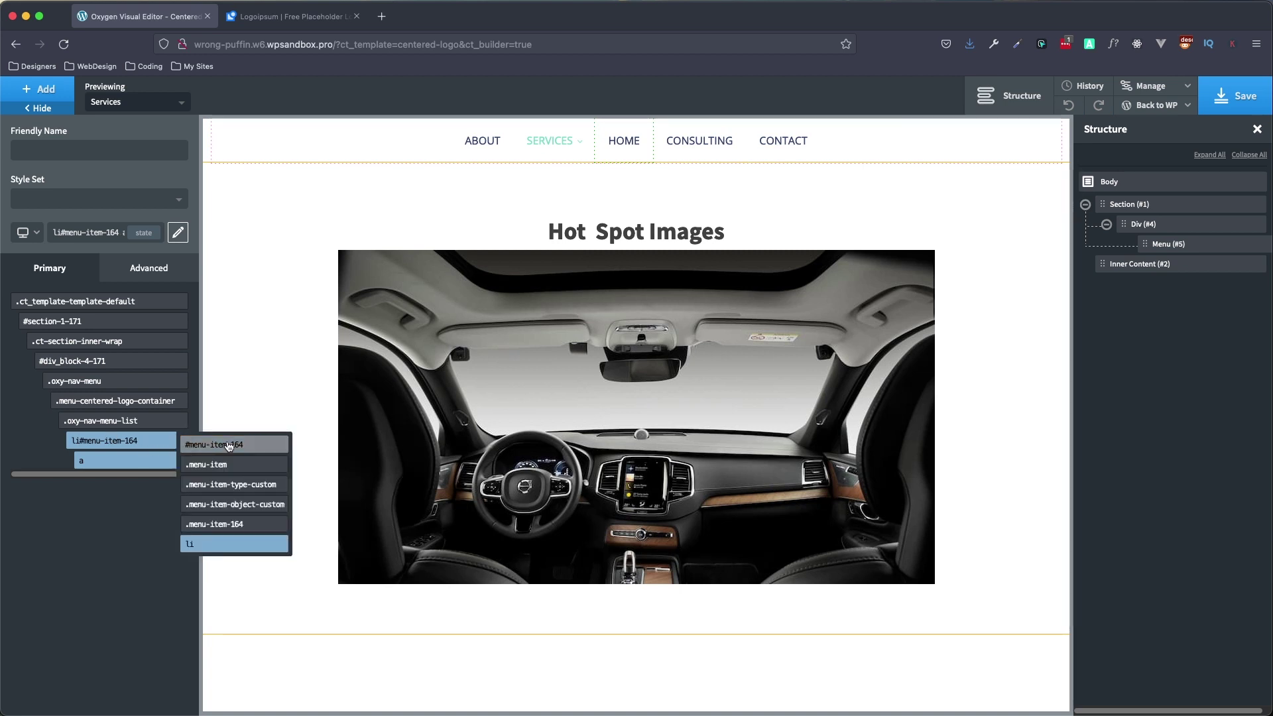
click(214, 545)
mouse_move(124, 470)
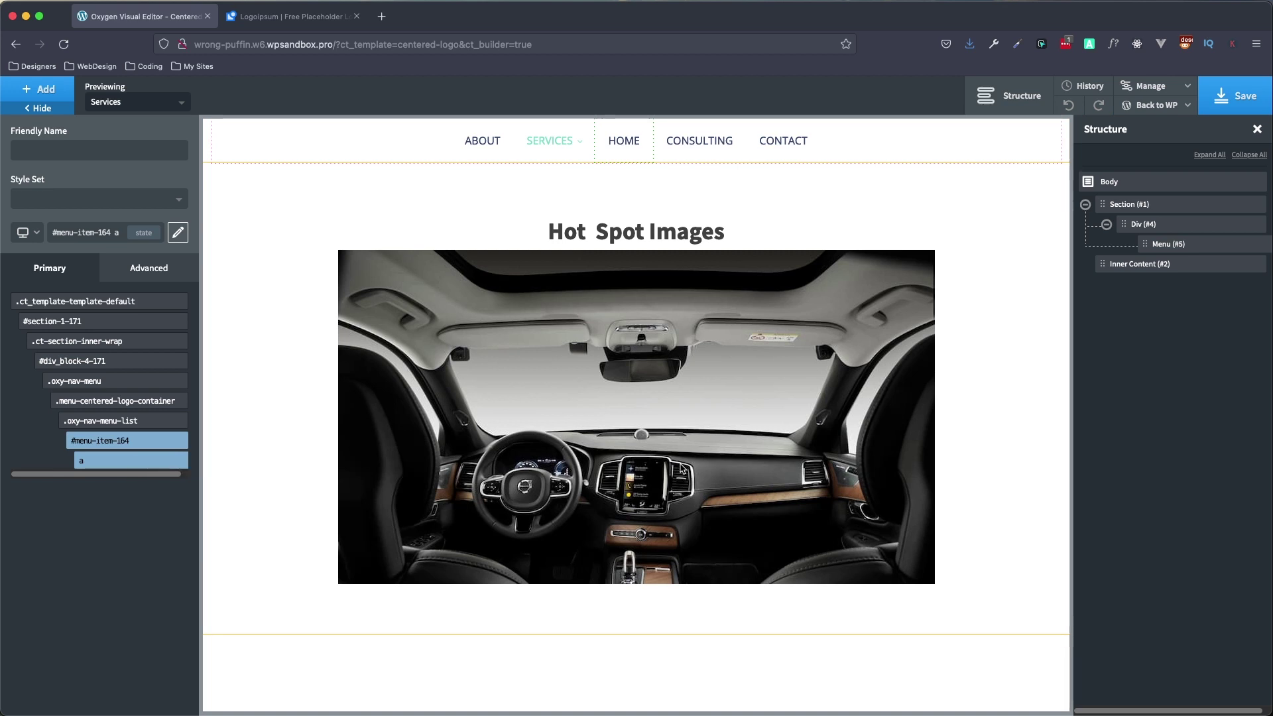
Step: Replace the ID in the Home link's selector with the class, making it .menu-item-164 a
key(super+Tab)
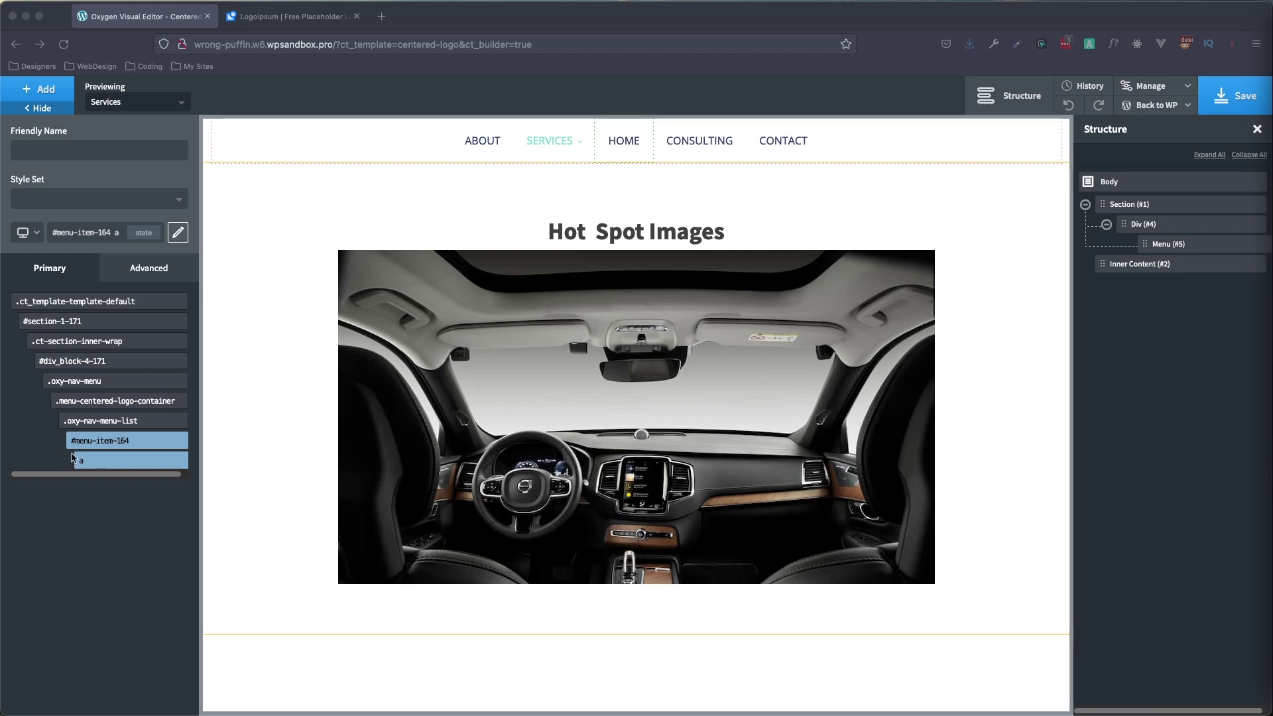
click(99, 446)
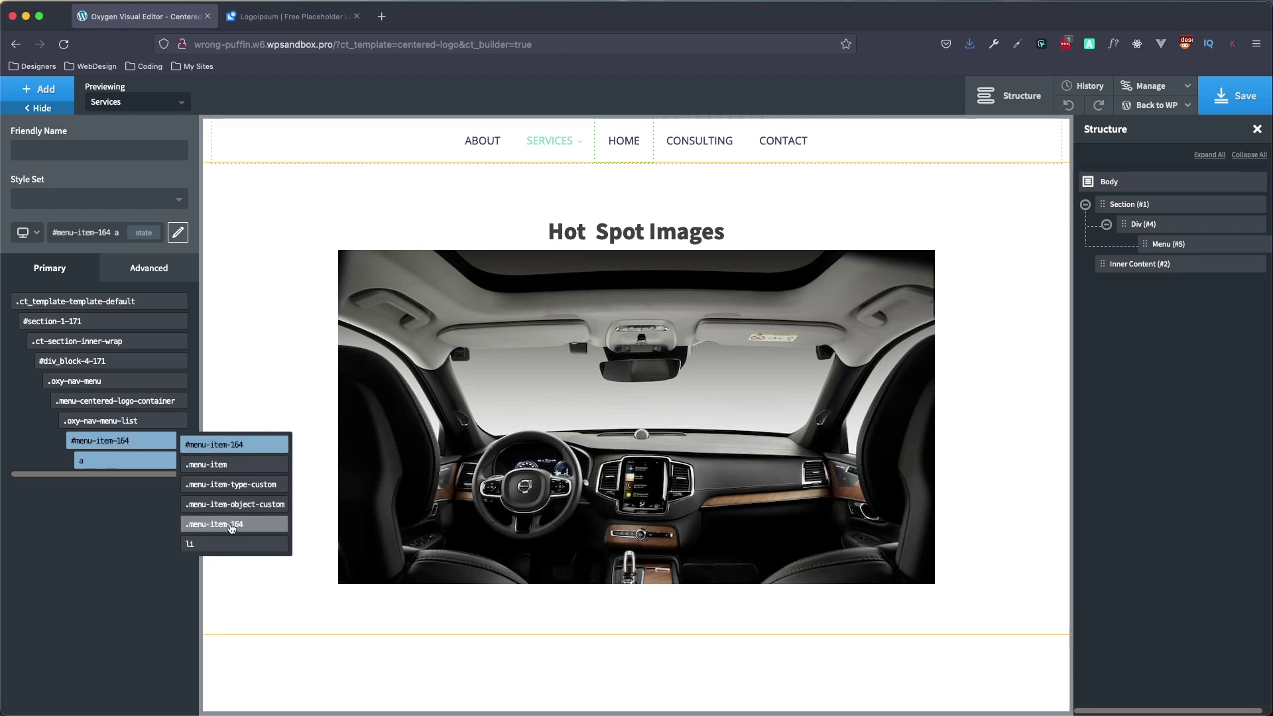
mouse_move(131, 444)
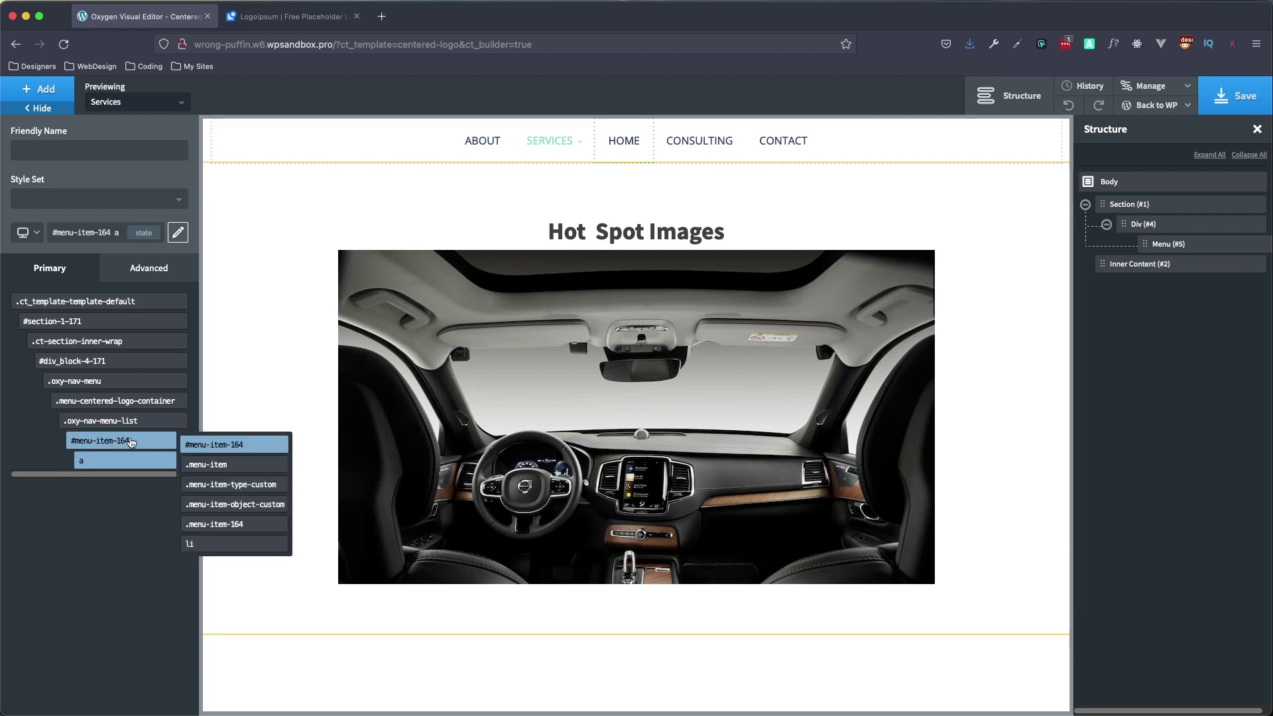
click(224, 524)
mouse_move(93, 442)
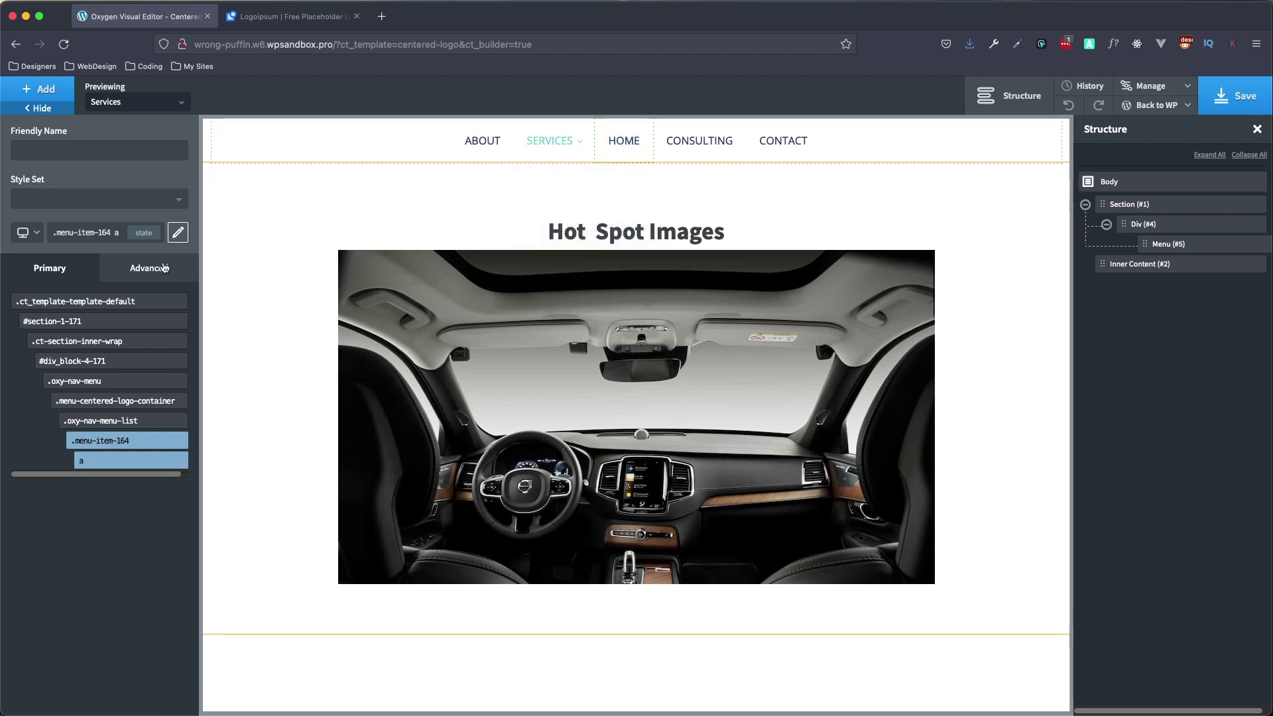
Step: Assign the logoipsum logo from the media library as the background image of .menu-item-164 a
click(143, 273)
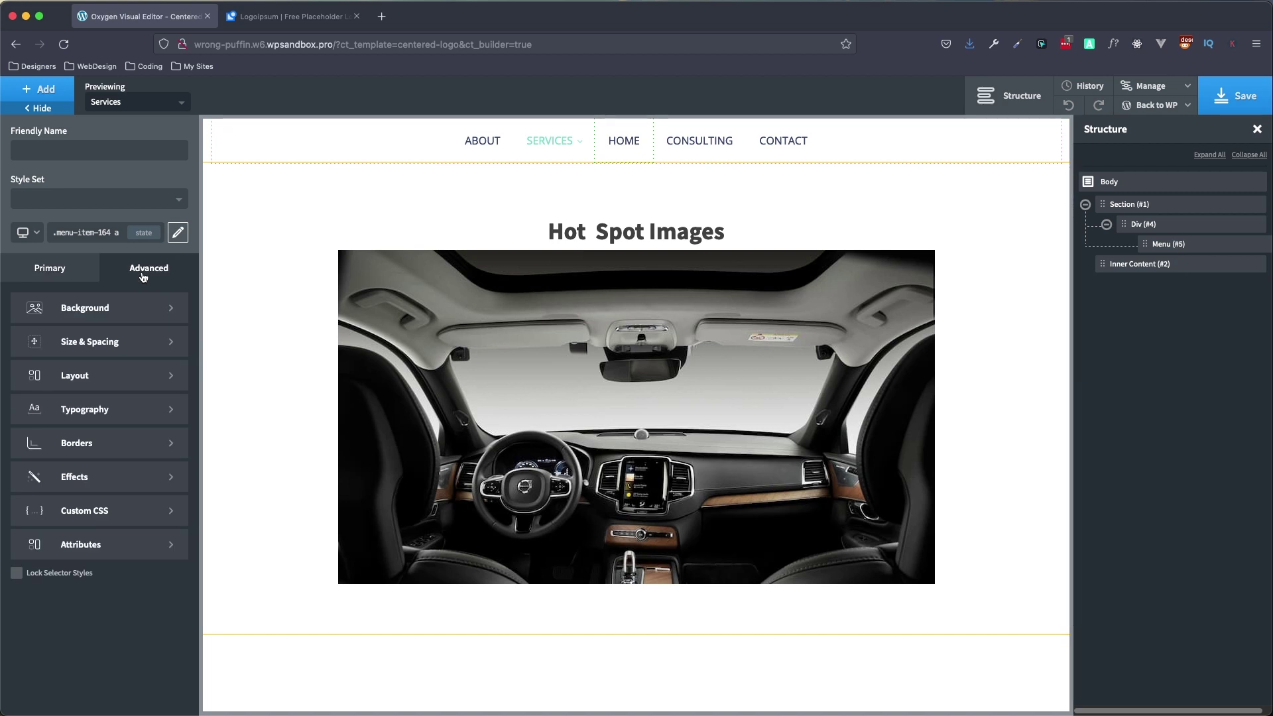
click(140, 317)
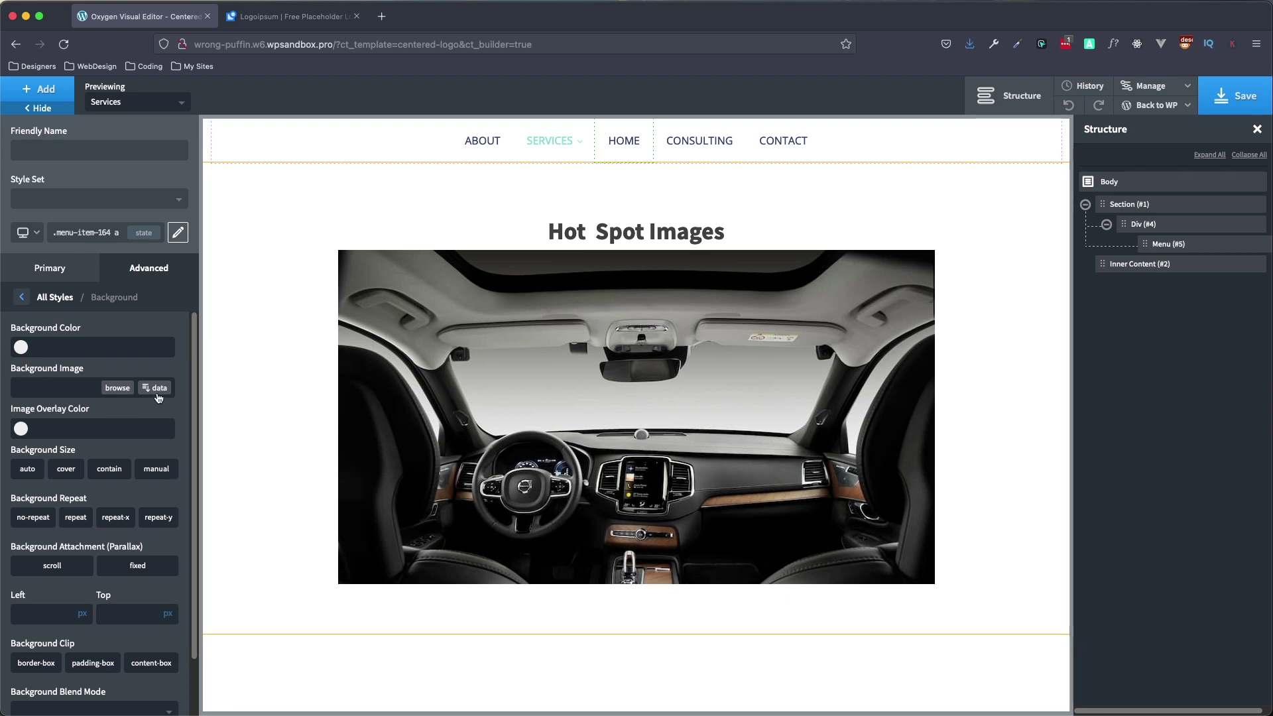
click(117, 388)
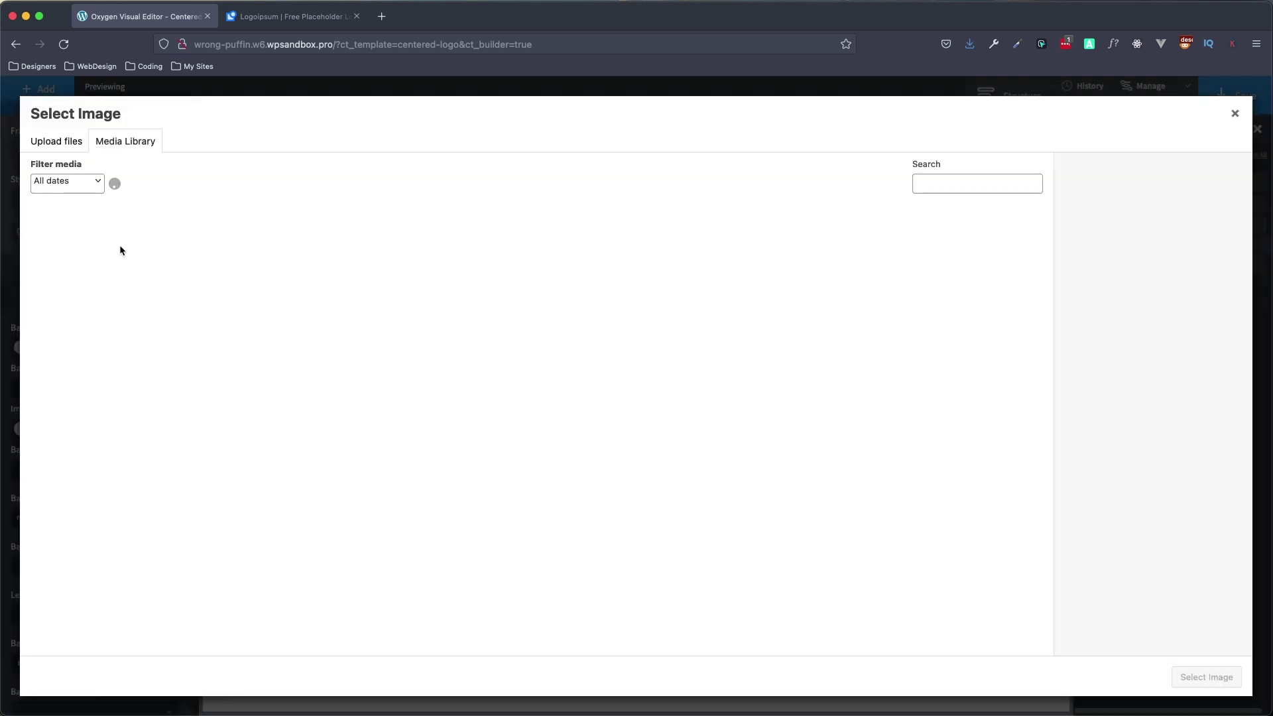
click(118, 244)
click(1207, 677)
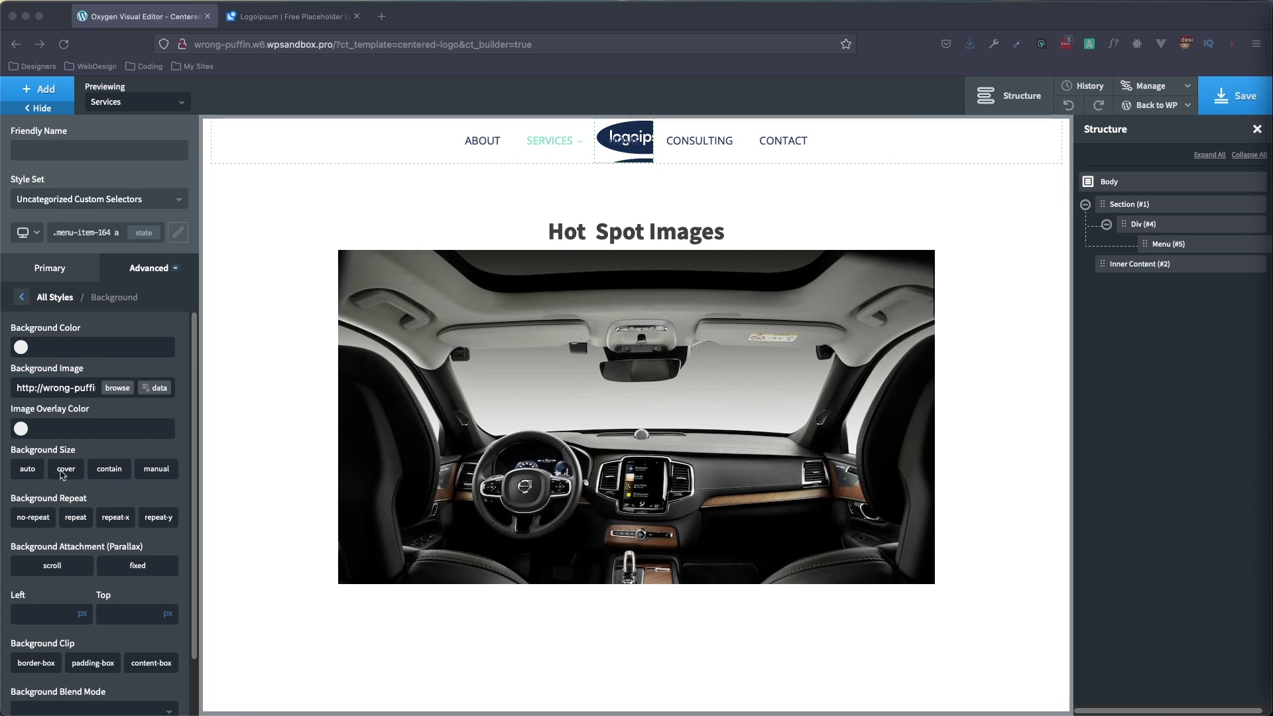
Step: Set the logo background to contain and no-repeat, with left and top positions of 0%
click(109, 471)
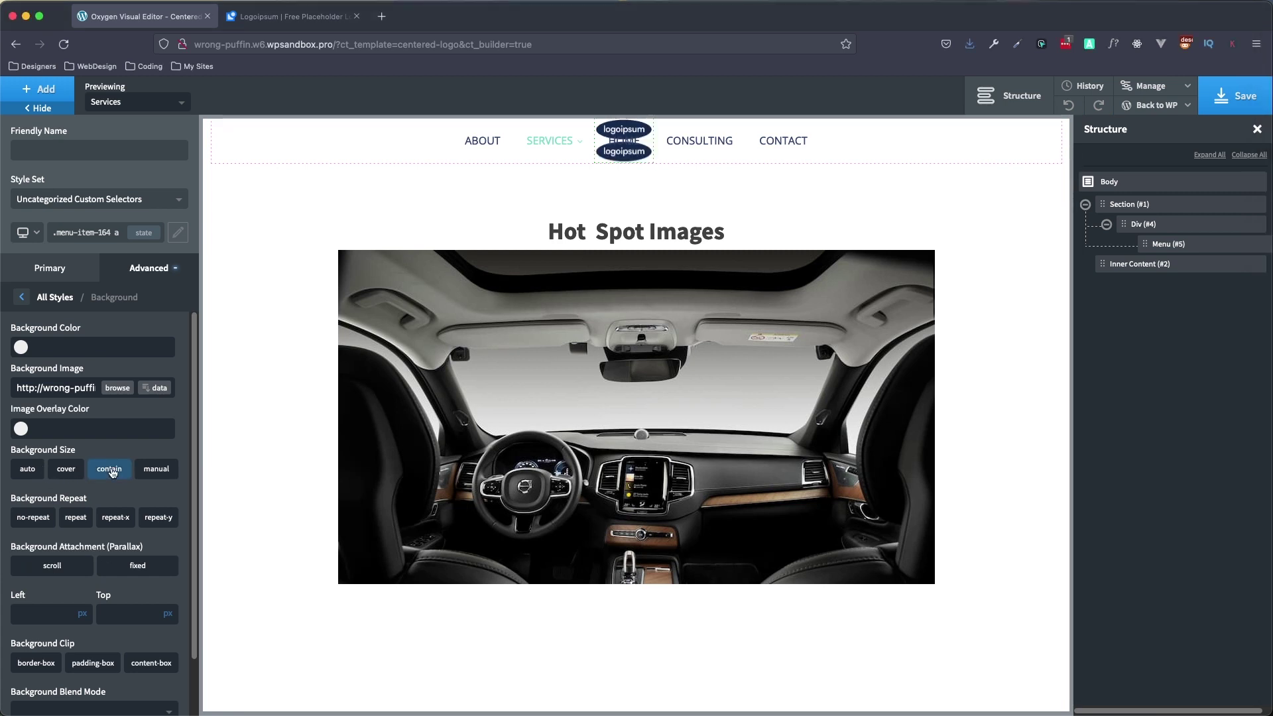
click(37, 525)
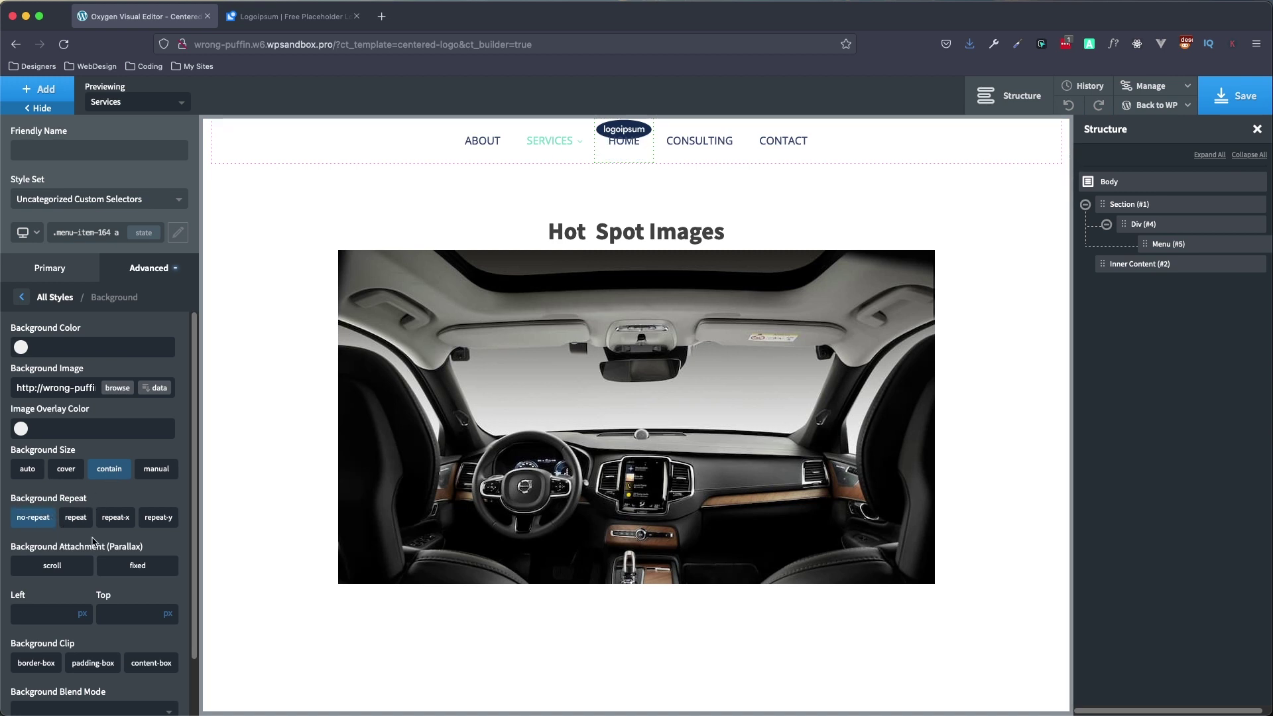
scroll(93, 541, down, 1)
click(87, 581)
click(170, 580)
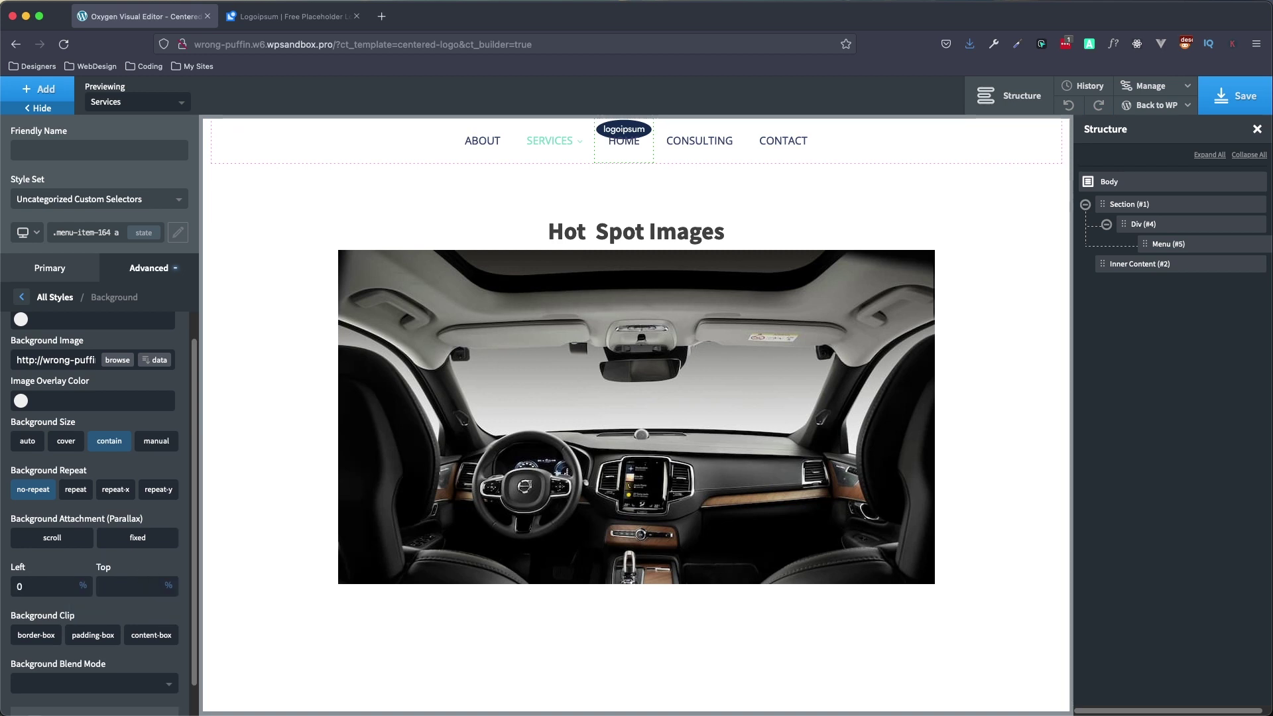
text(0)
scroll(60, 411, down, 1)
scroll(36, 372, up, 2)
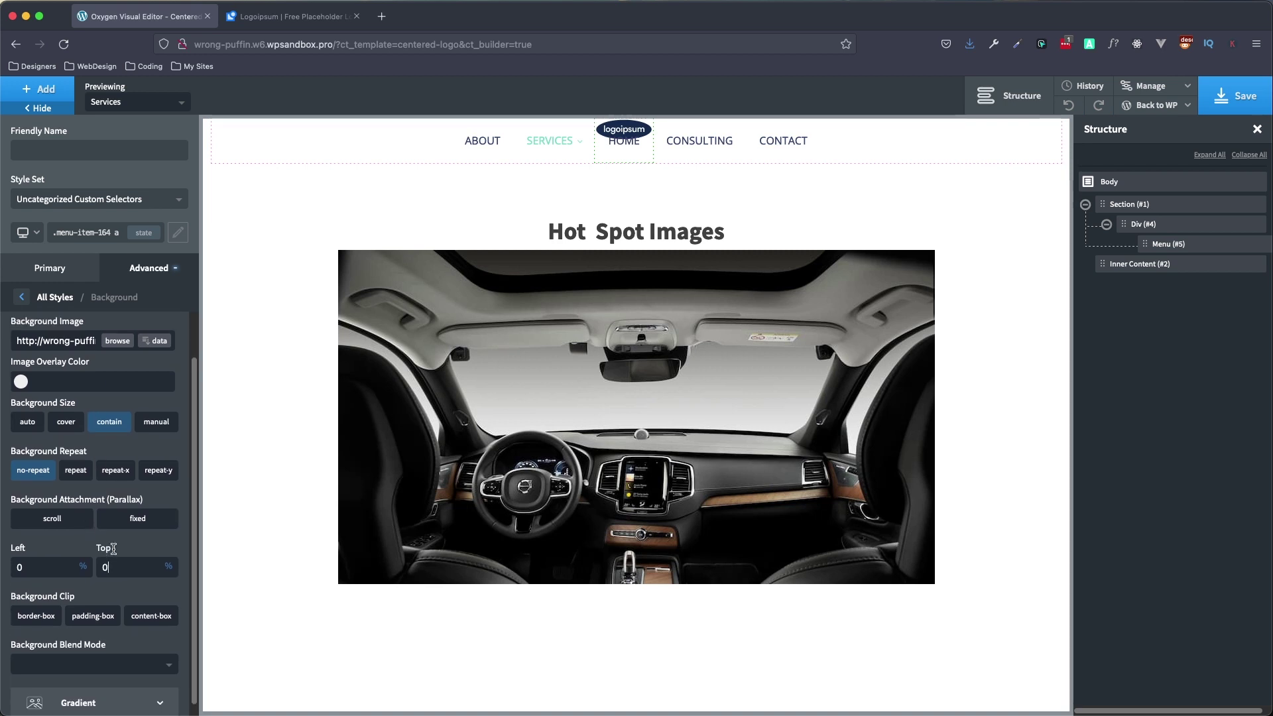
Step: Add custom CSS to .menu-item-164 a with text-indent: -9999px; to hide the Home text
click(23, 299)
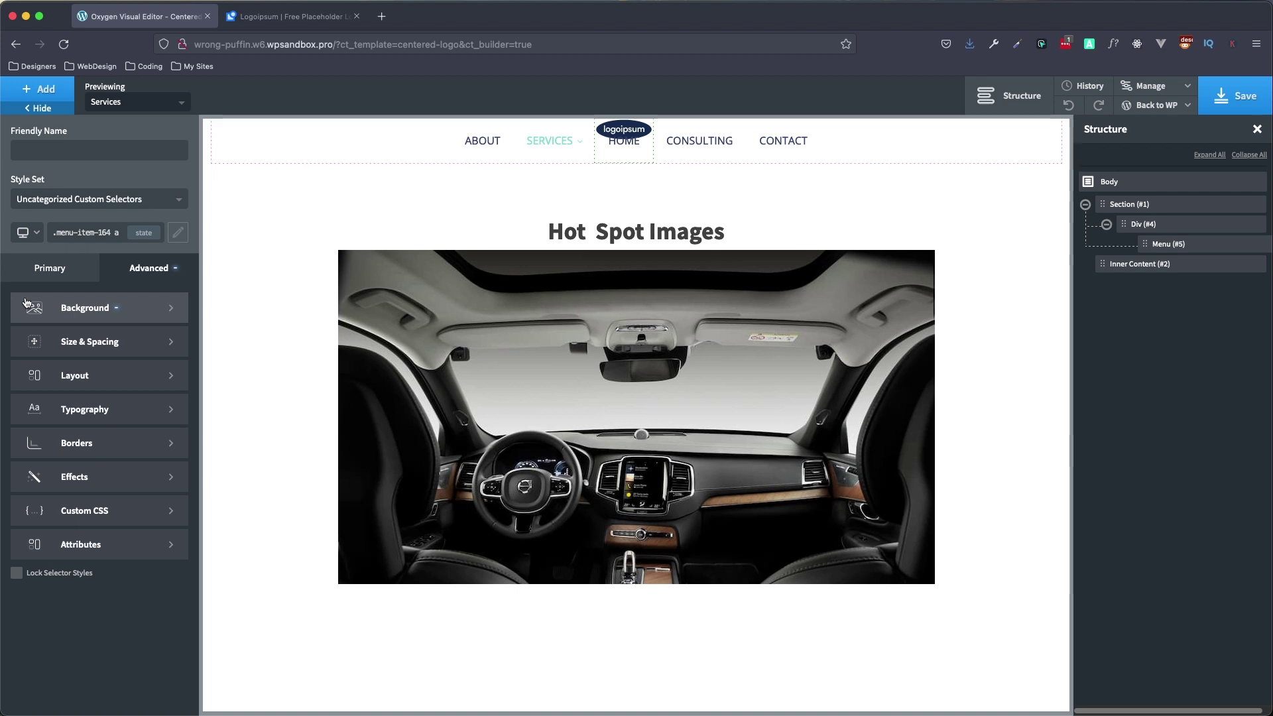
click(121, 513)
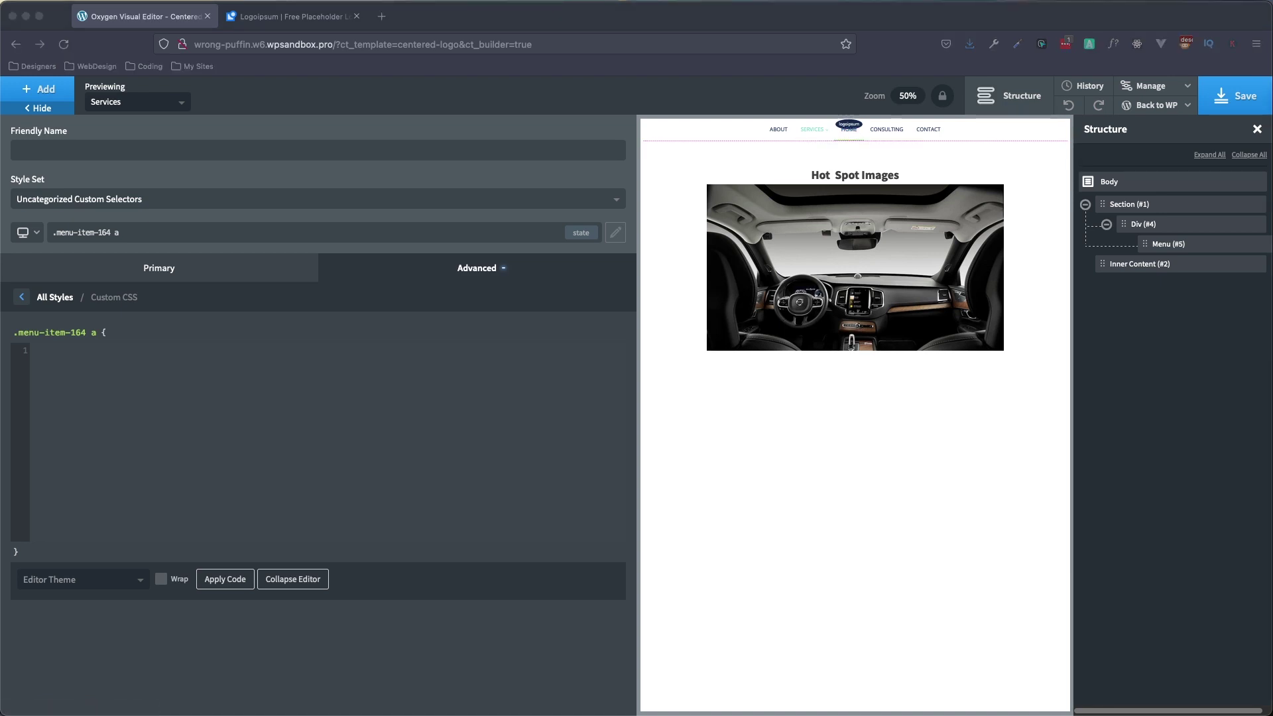
click(223, 436)
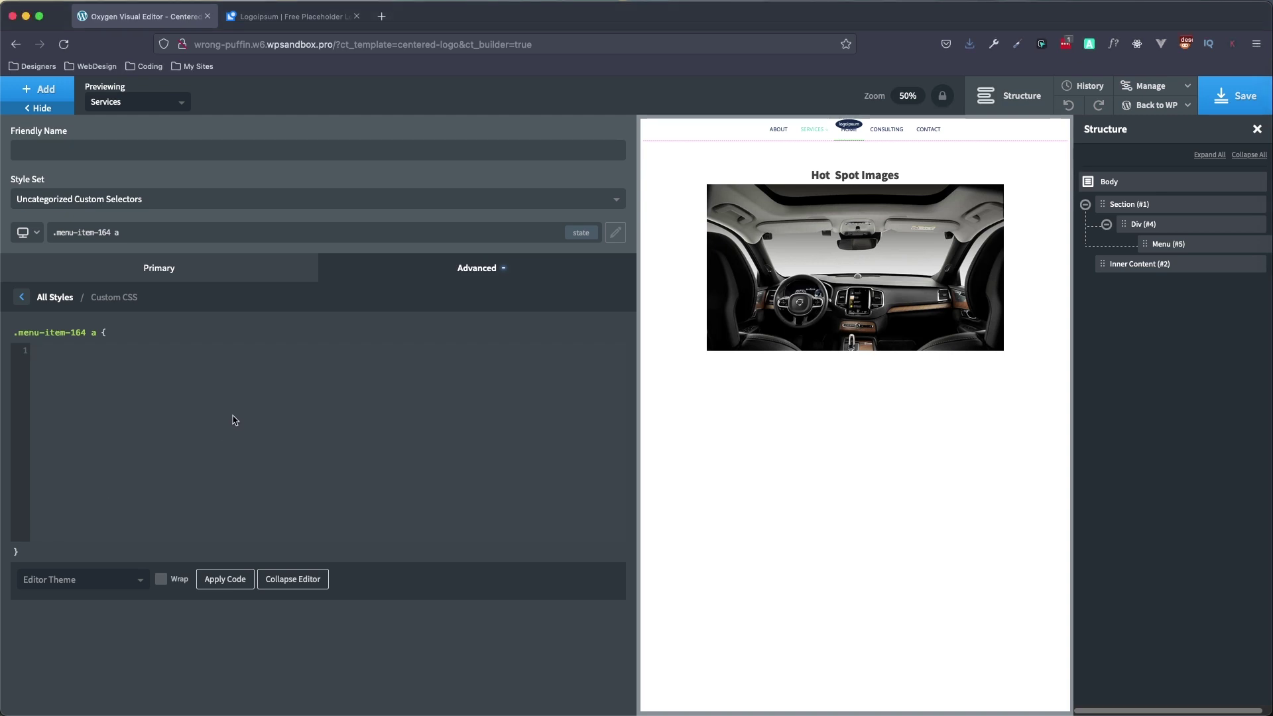
text(text)
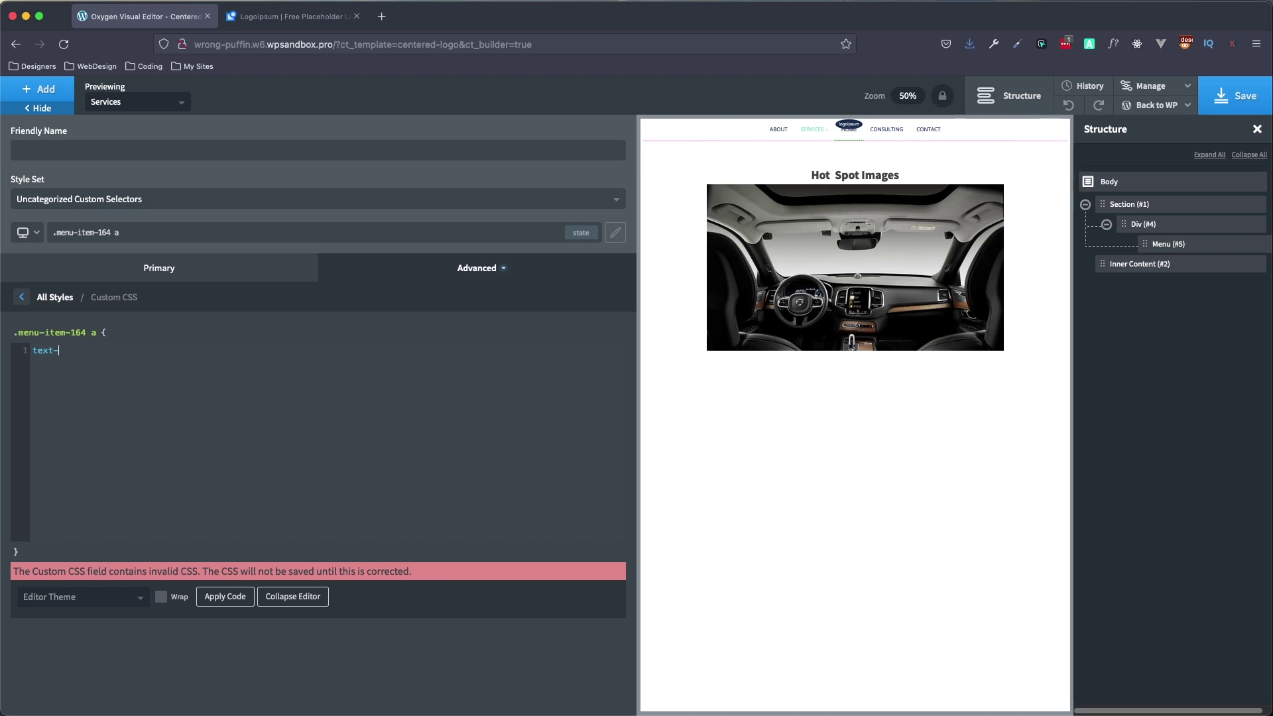
text(-indent:)
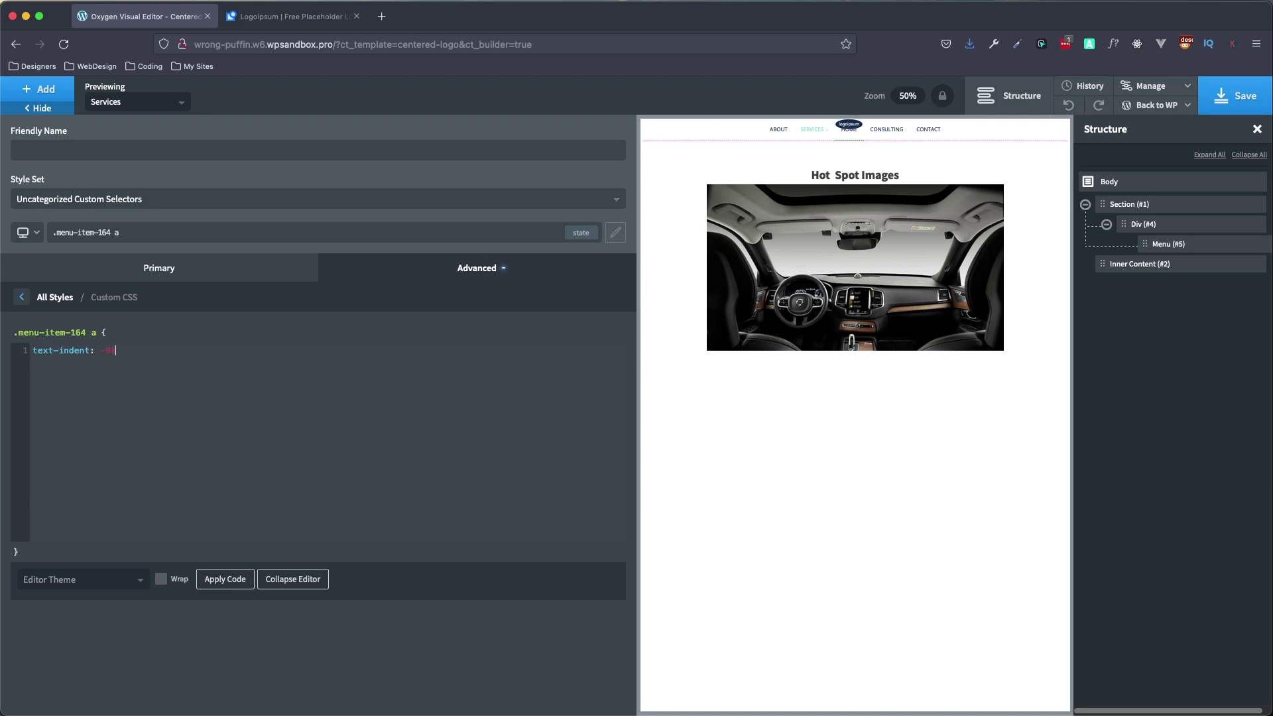
text(-9999px;)
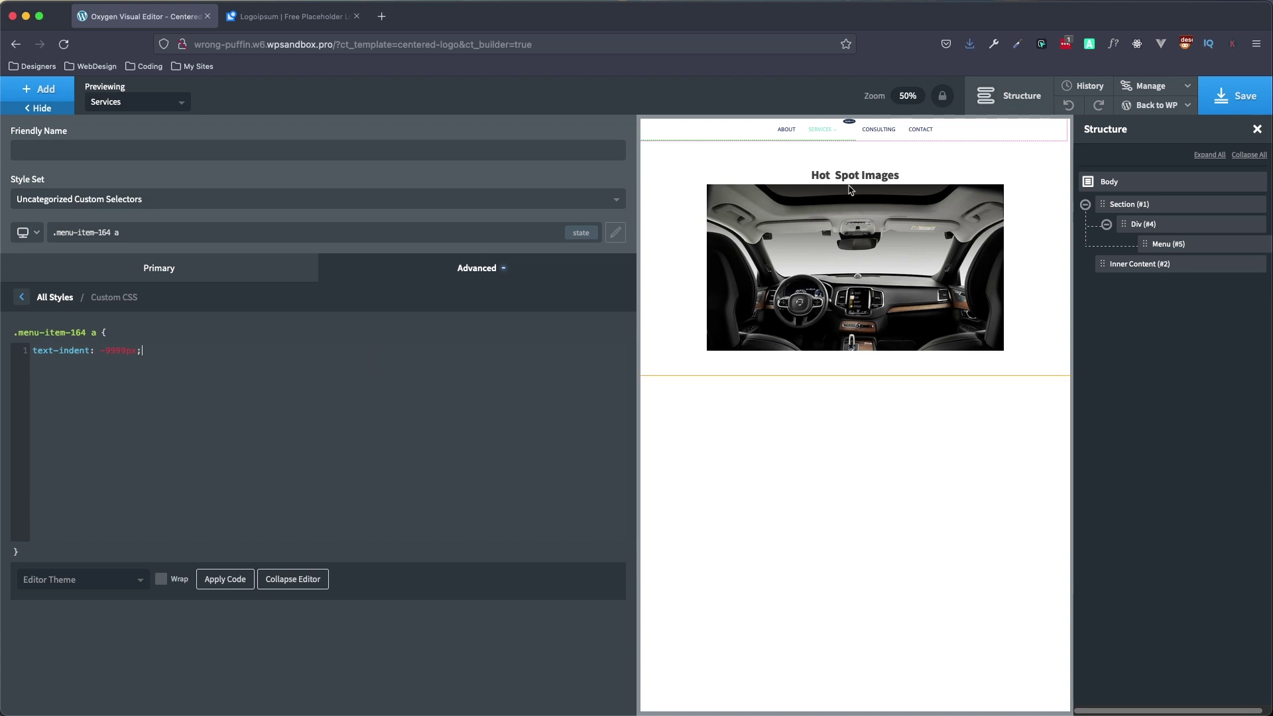
click(312, 582)
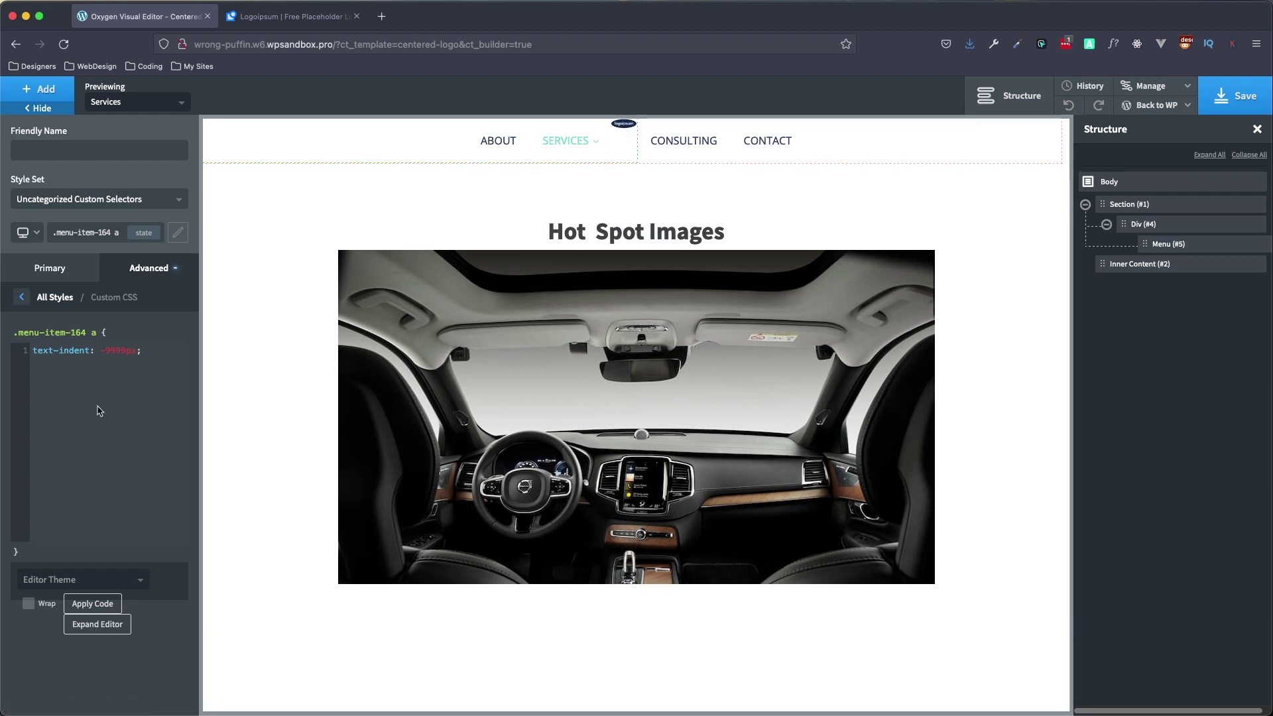
Step: Set the width of .menu-item-164 a to 150 px
click(20, 298)
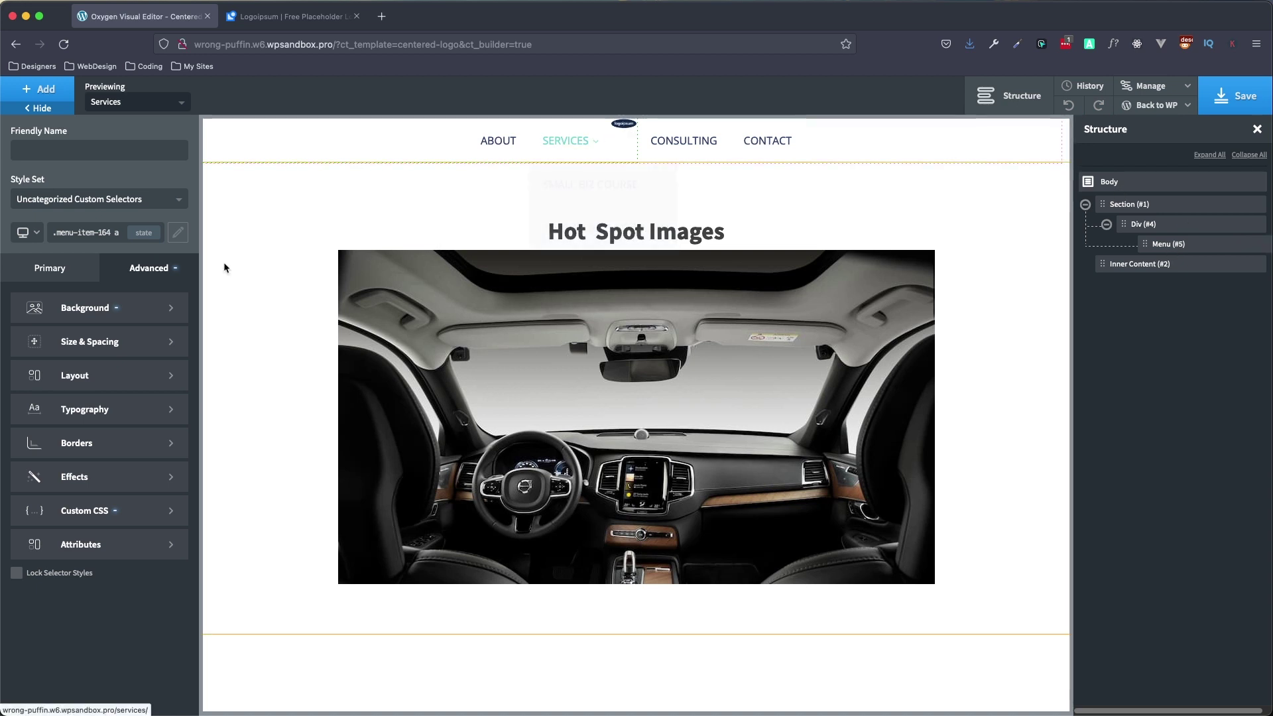
click(71, 350)
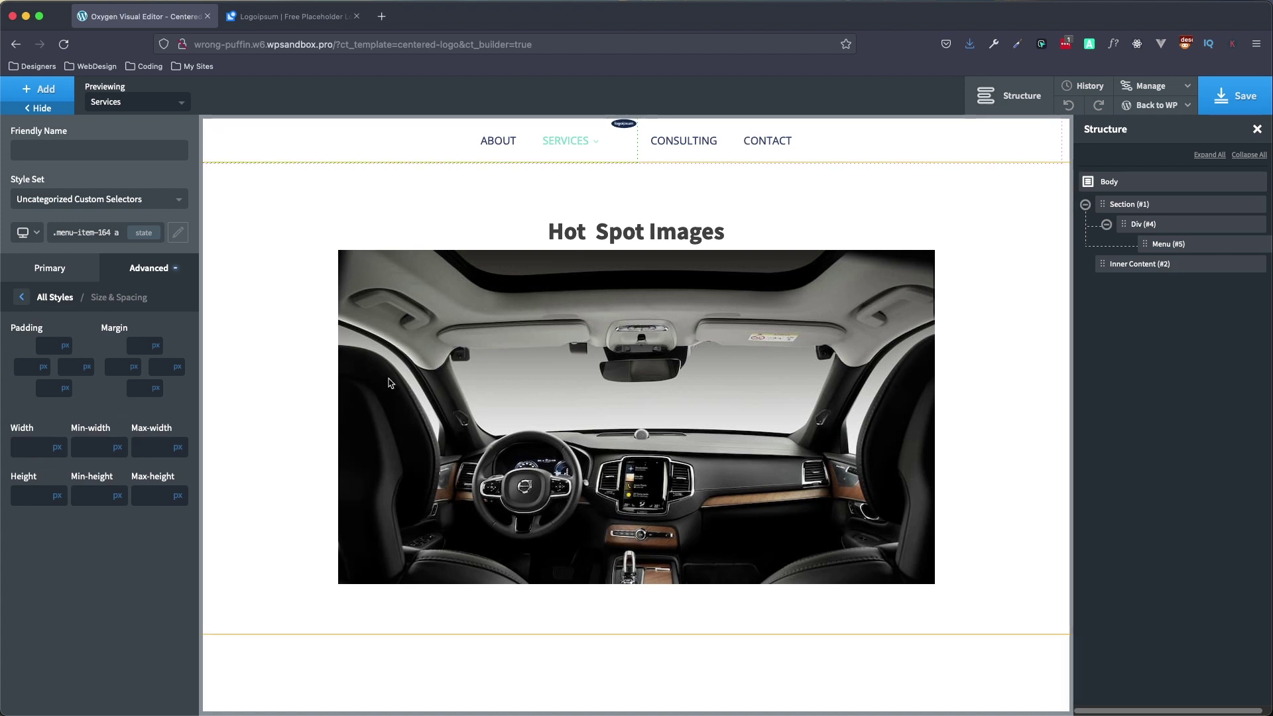
text(150)
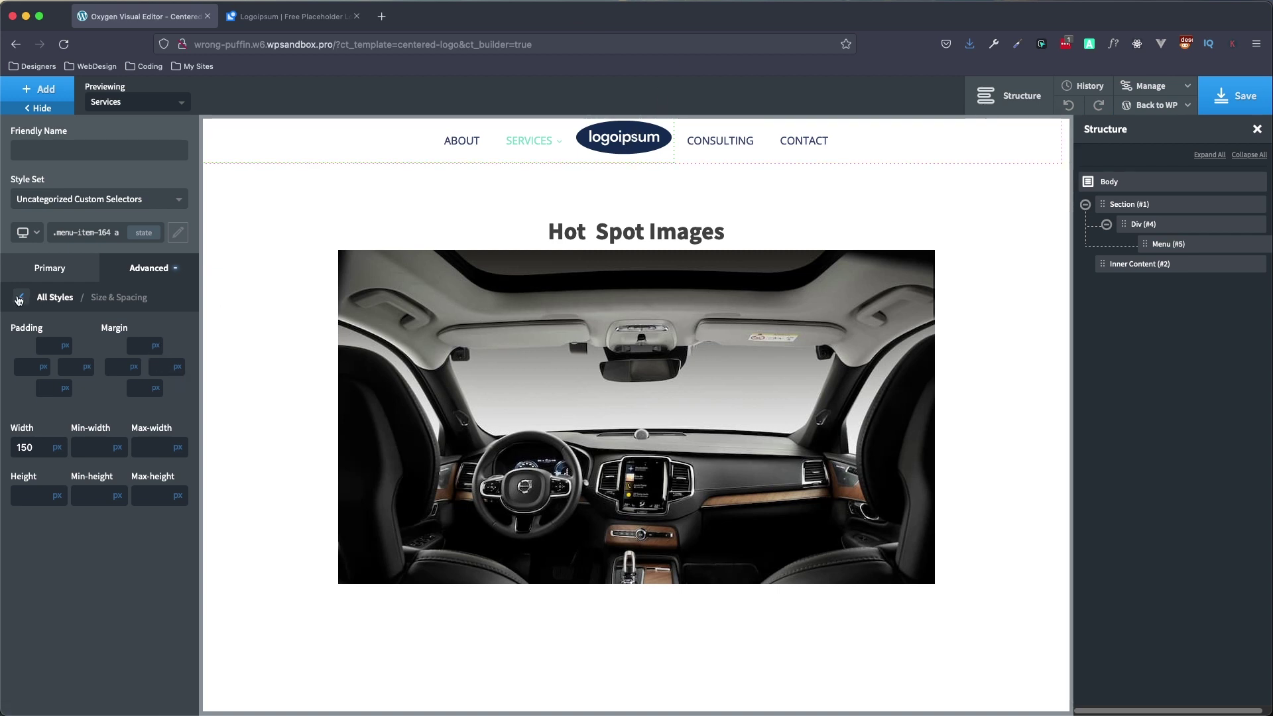
Step: Preview the header at the page-container and less-than-992px breakpoints, and return to the all-devices view
click(34, 234)
click(49, 280)
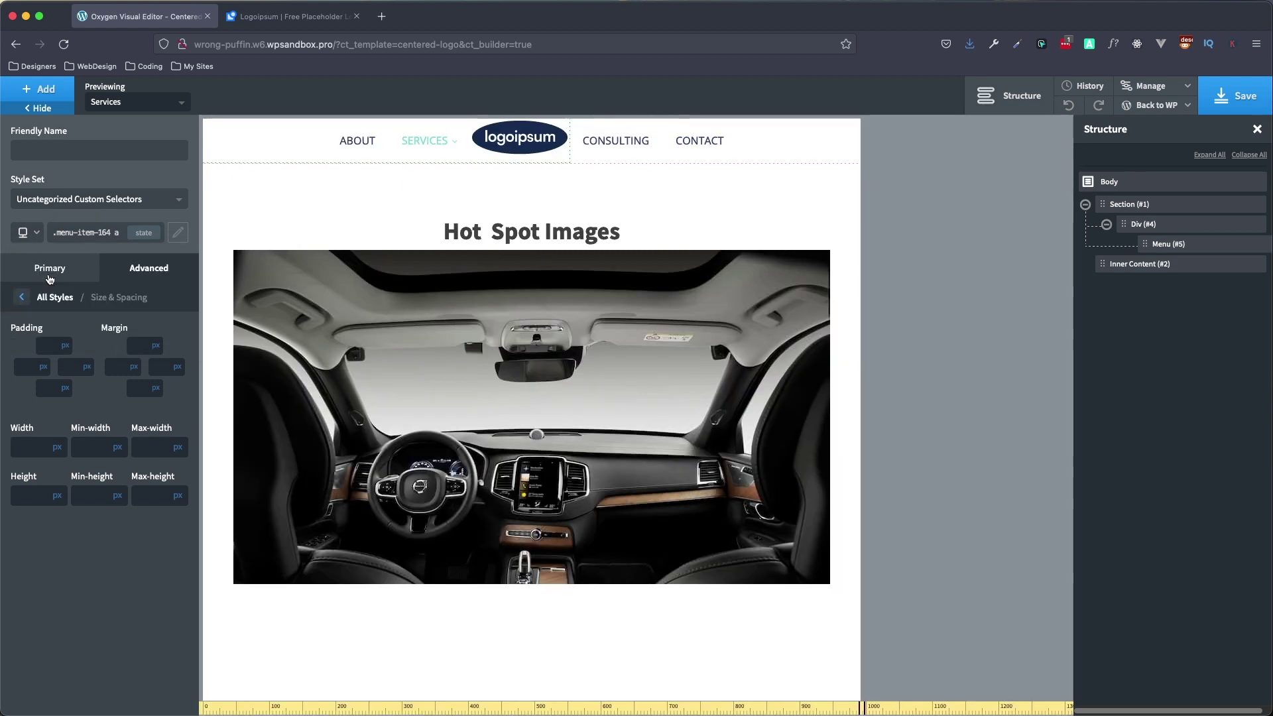
click(31, 233)
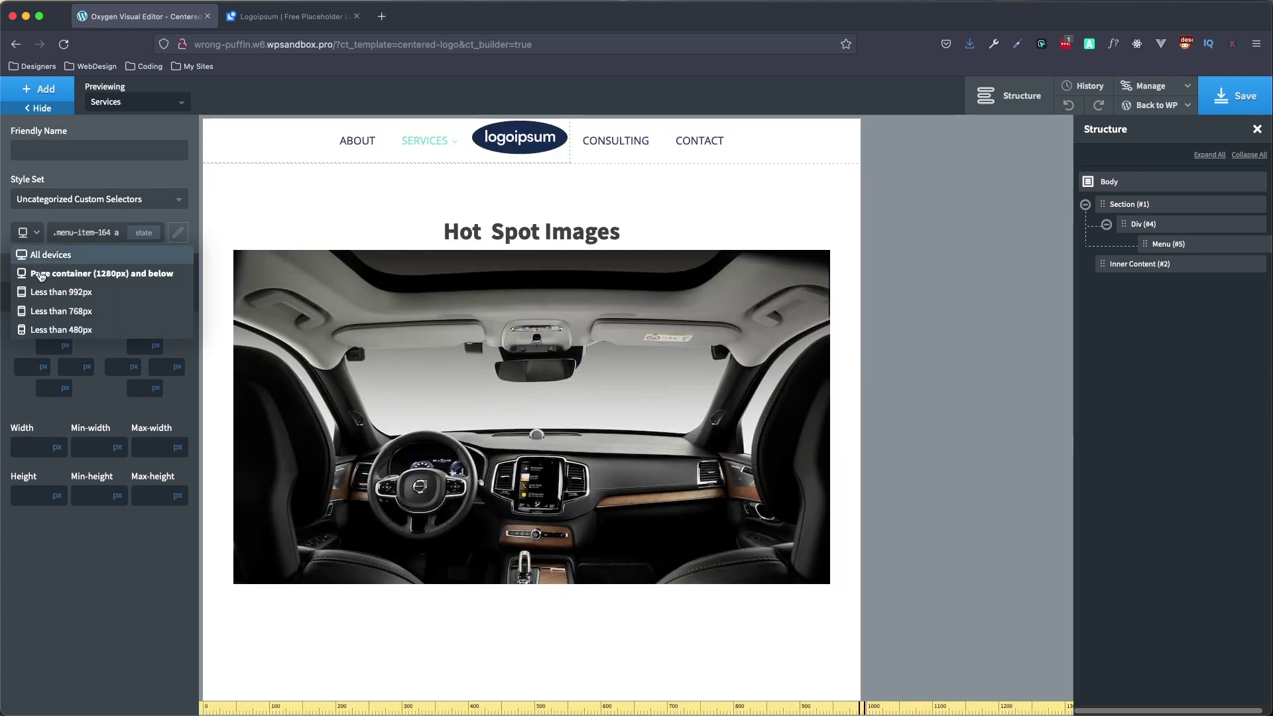
click(44, 296)
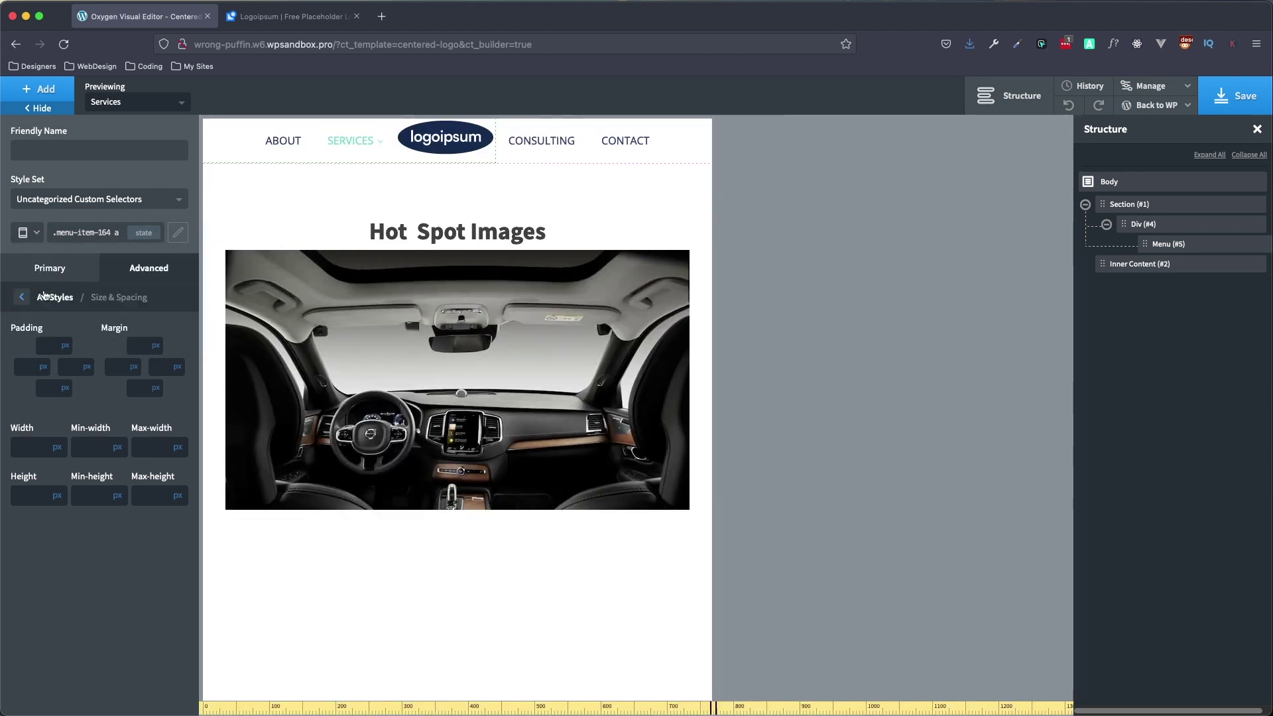
click(31, 234)
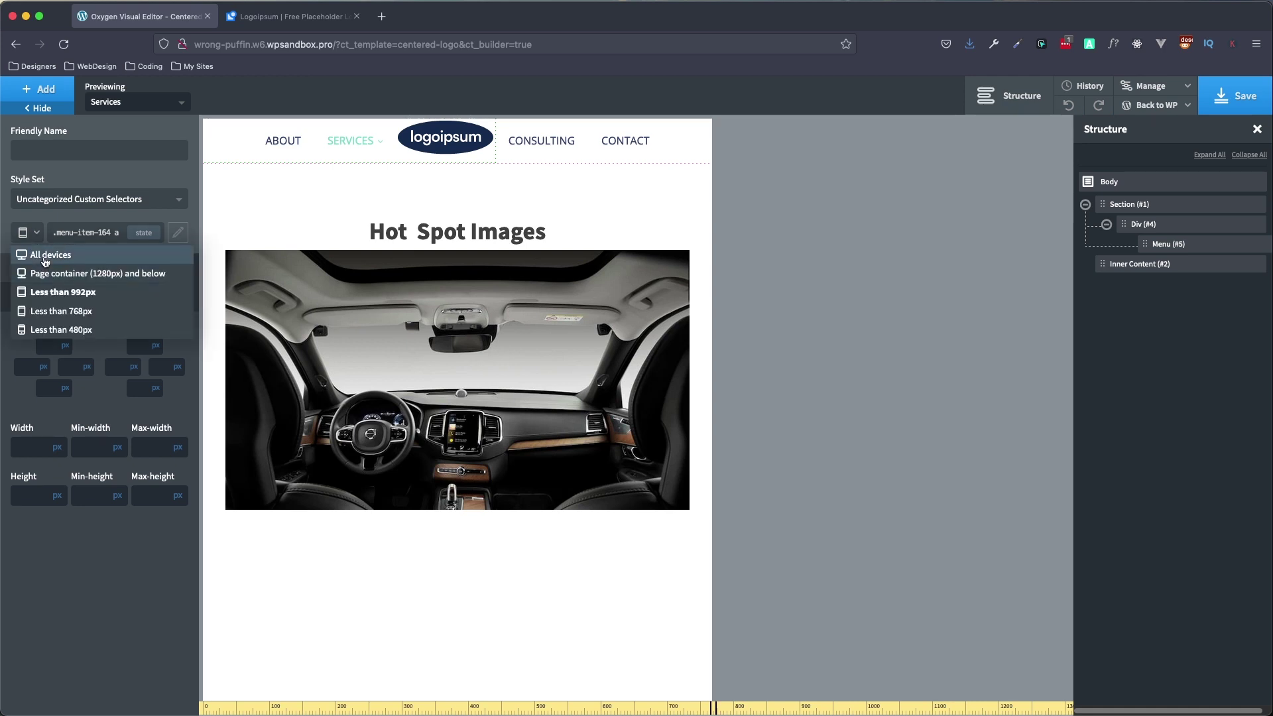
click(45, 261)
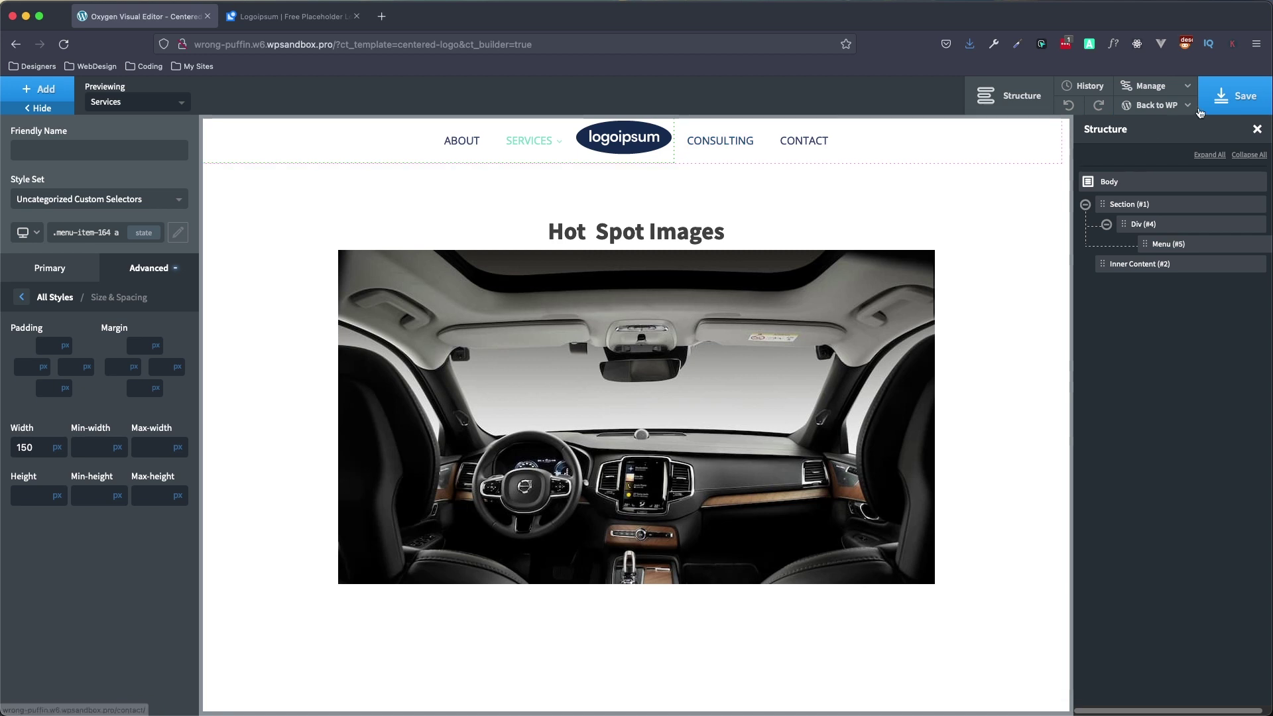
Step: Save the Centered Logo template and view the Services page's front end in a new browser tab
click(1246, 100)
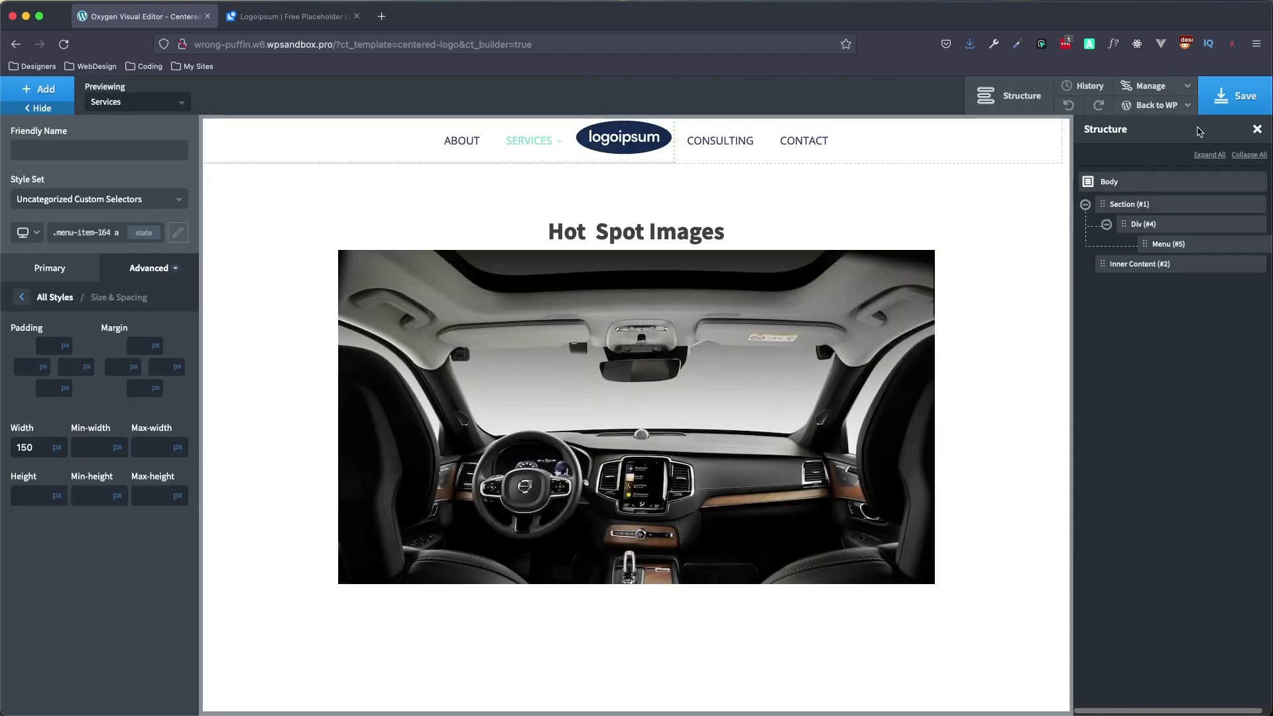
right_click(1172, 114)
key(Escape)
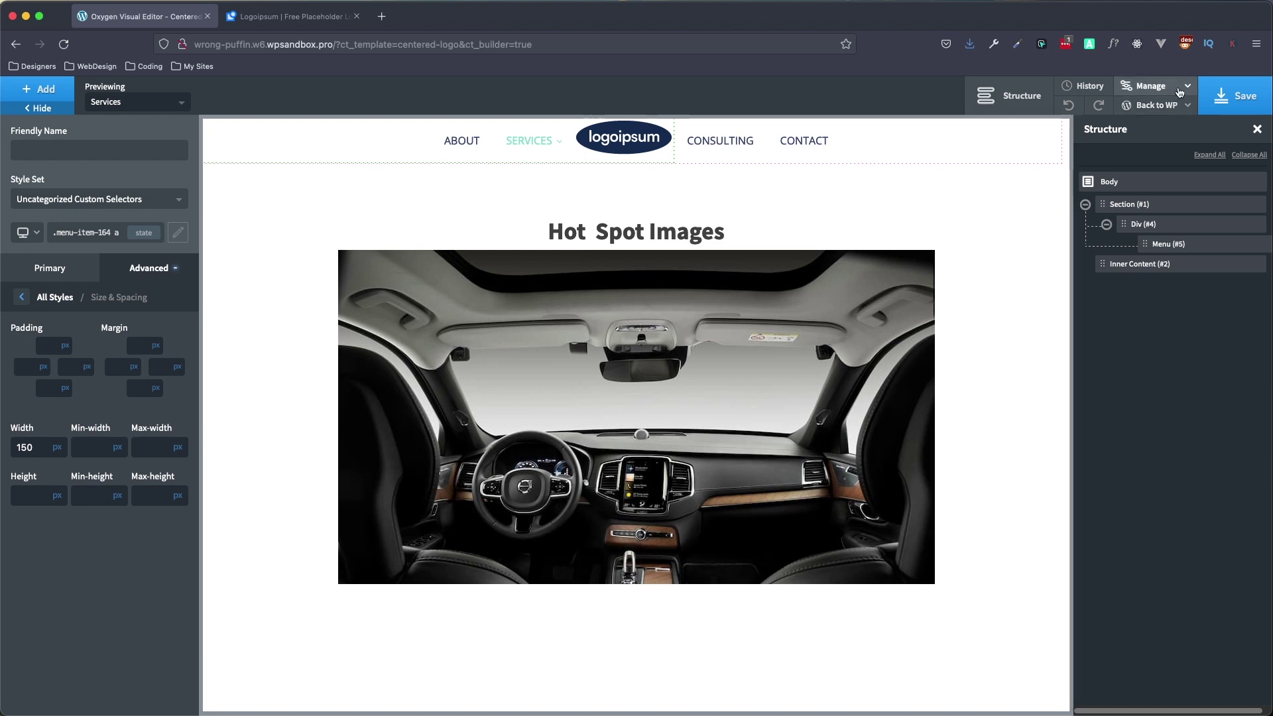
click(1173, 111)
right_click(1145, 150)
click(1139, 161)
click(304, 24)
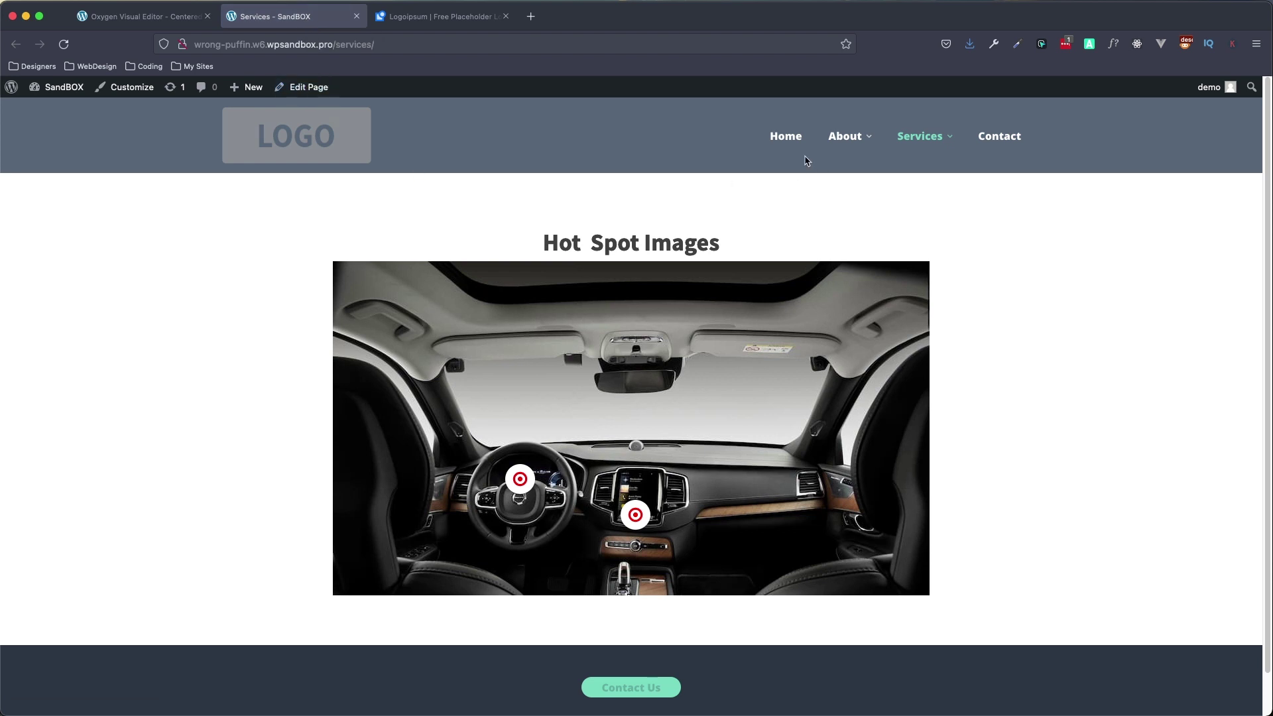
click(135, 16)
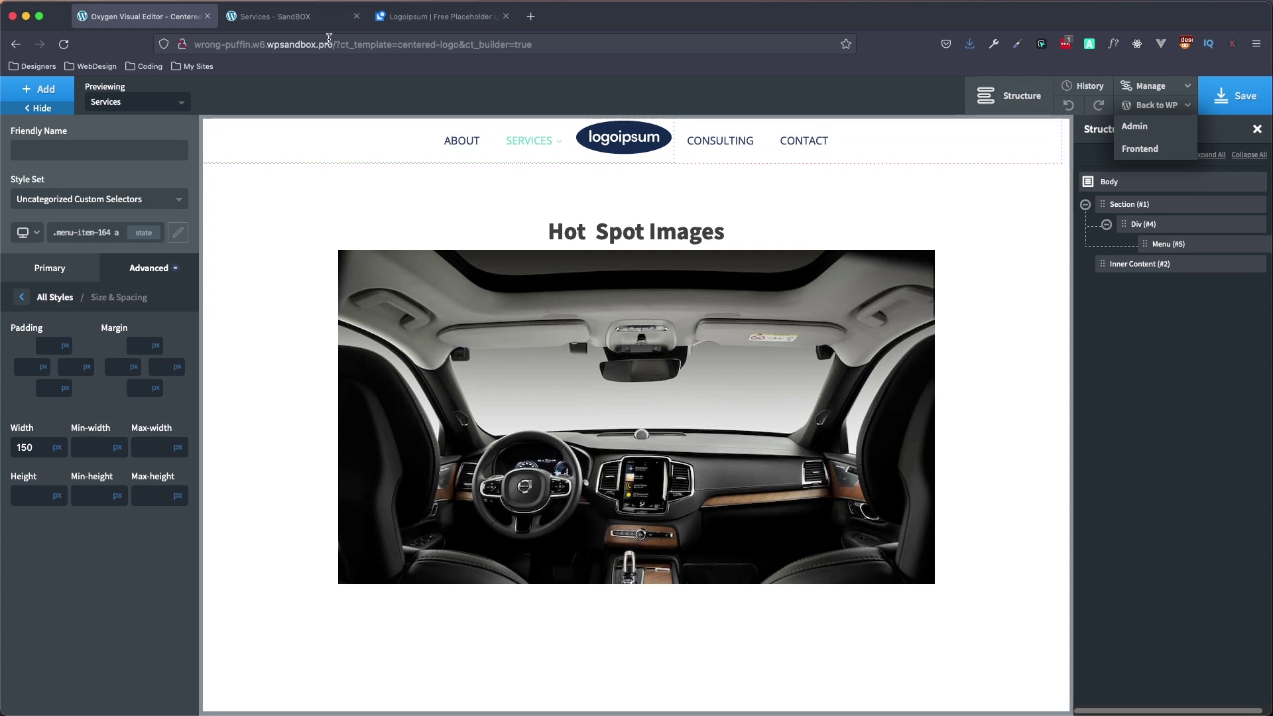
click(311, 17)
Step: Go to the WordPress dashboard and look through Oxygen's general settings
mouse_move(65, 87)
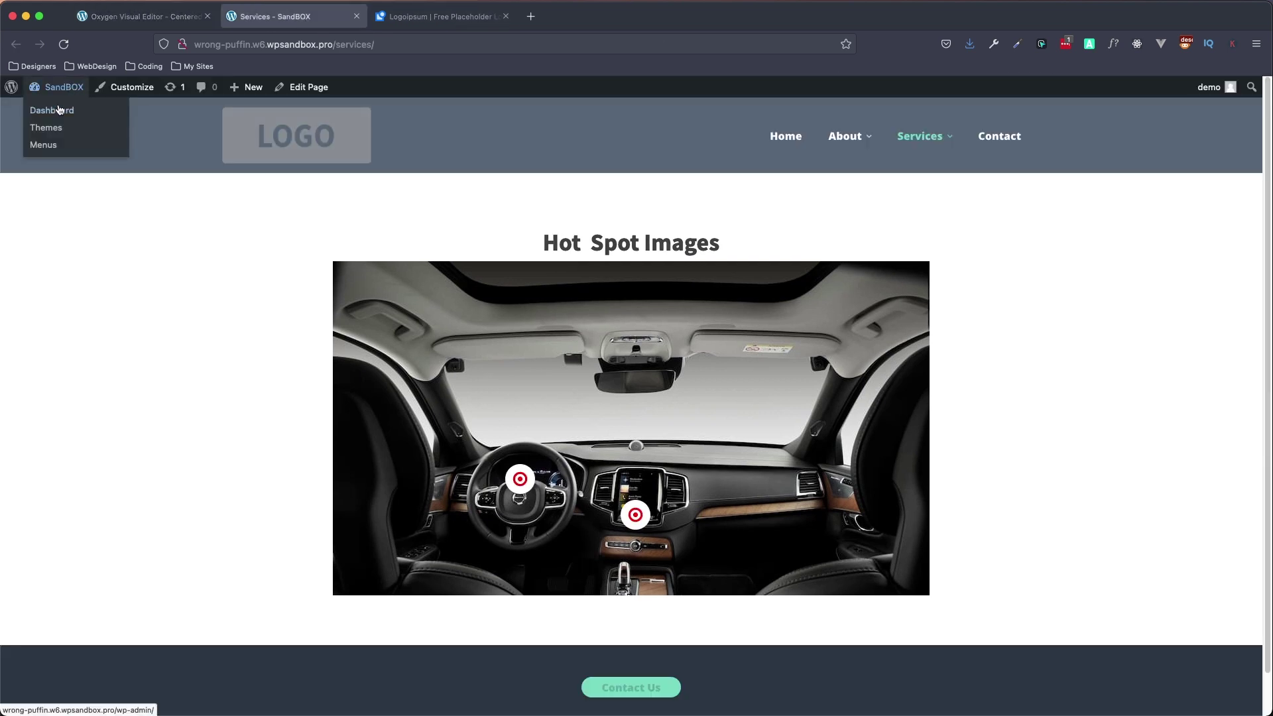
click(54, 113)
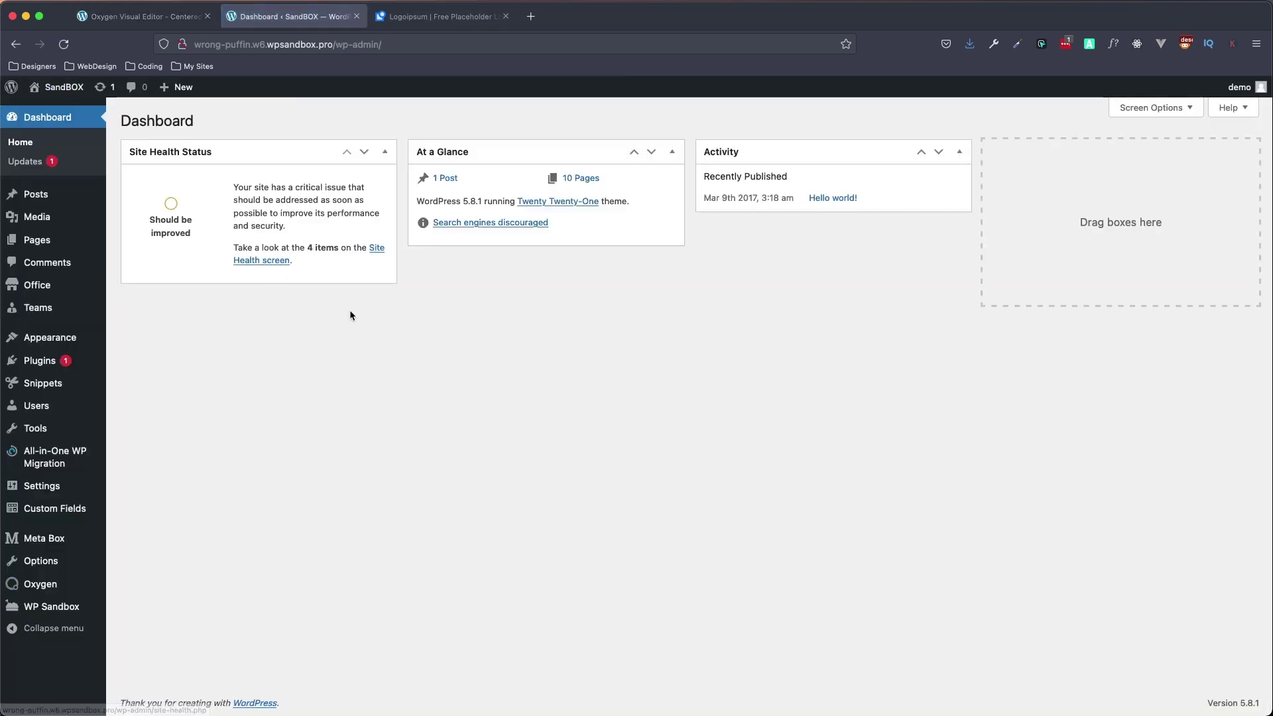
mouse_move(38, 587)
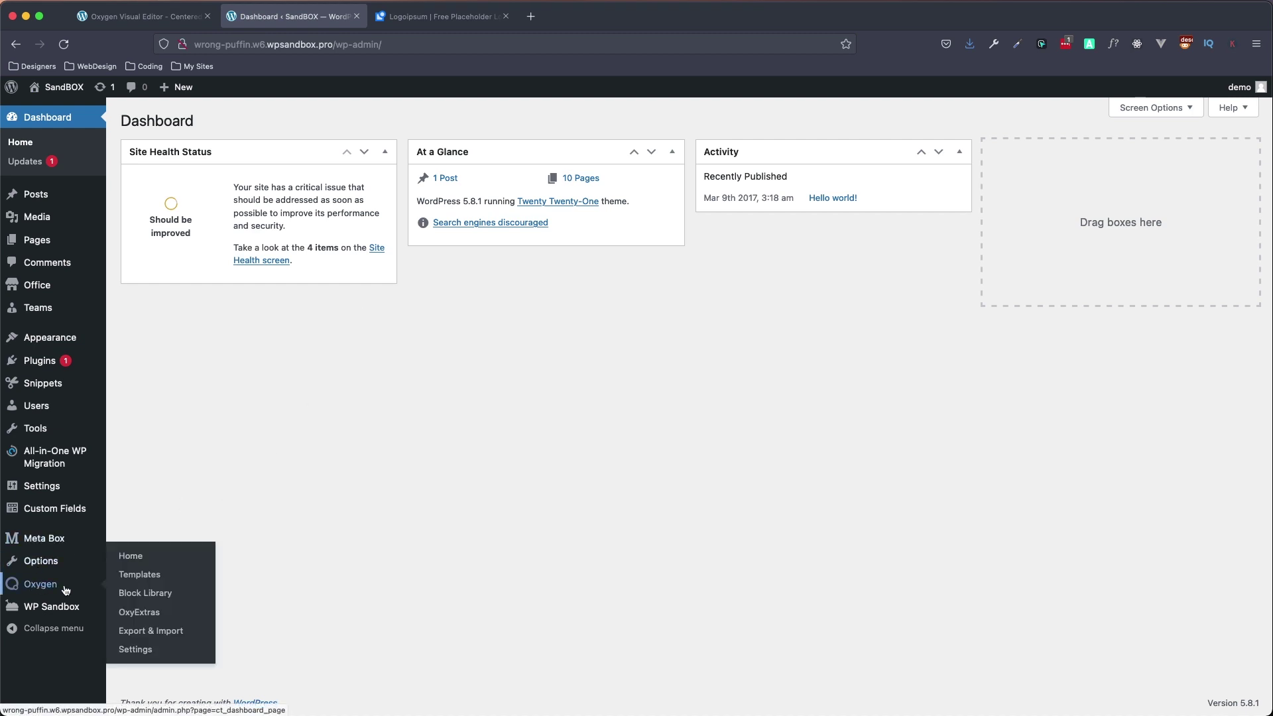
click(140, 651)
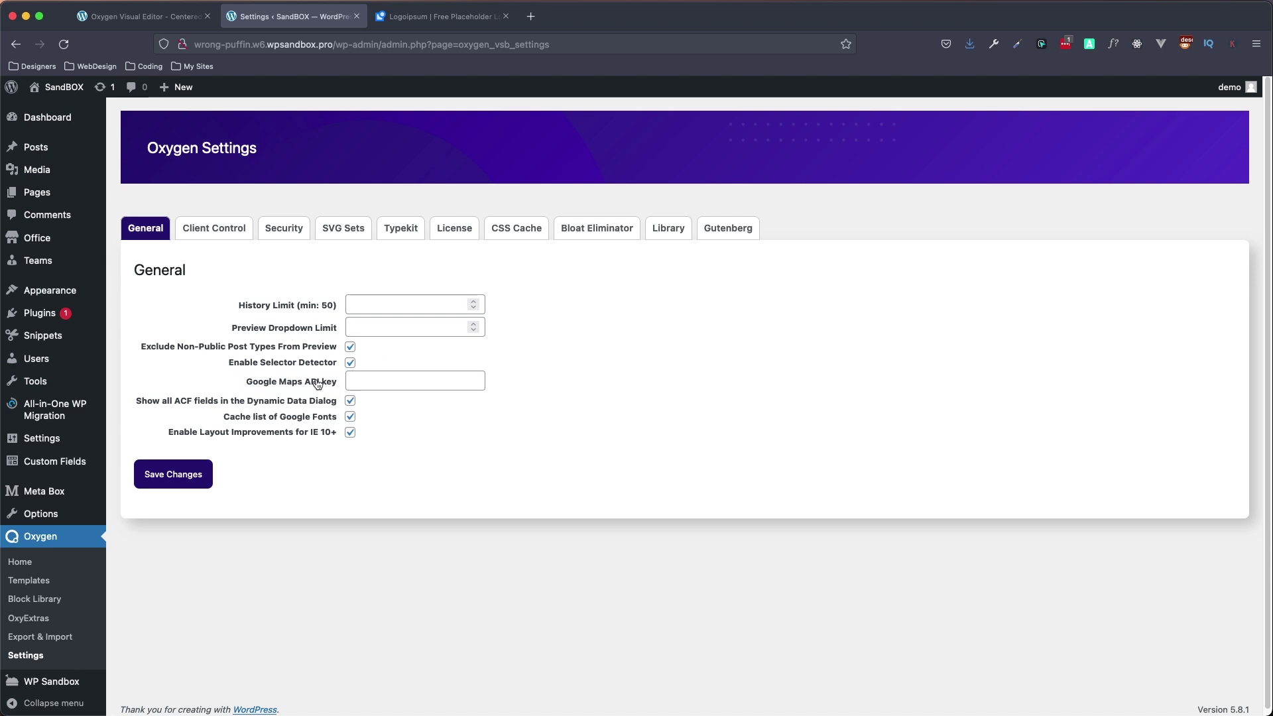
Step: Set the Services page to render using the Centered Logo template and update the page
click(37, 192)
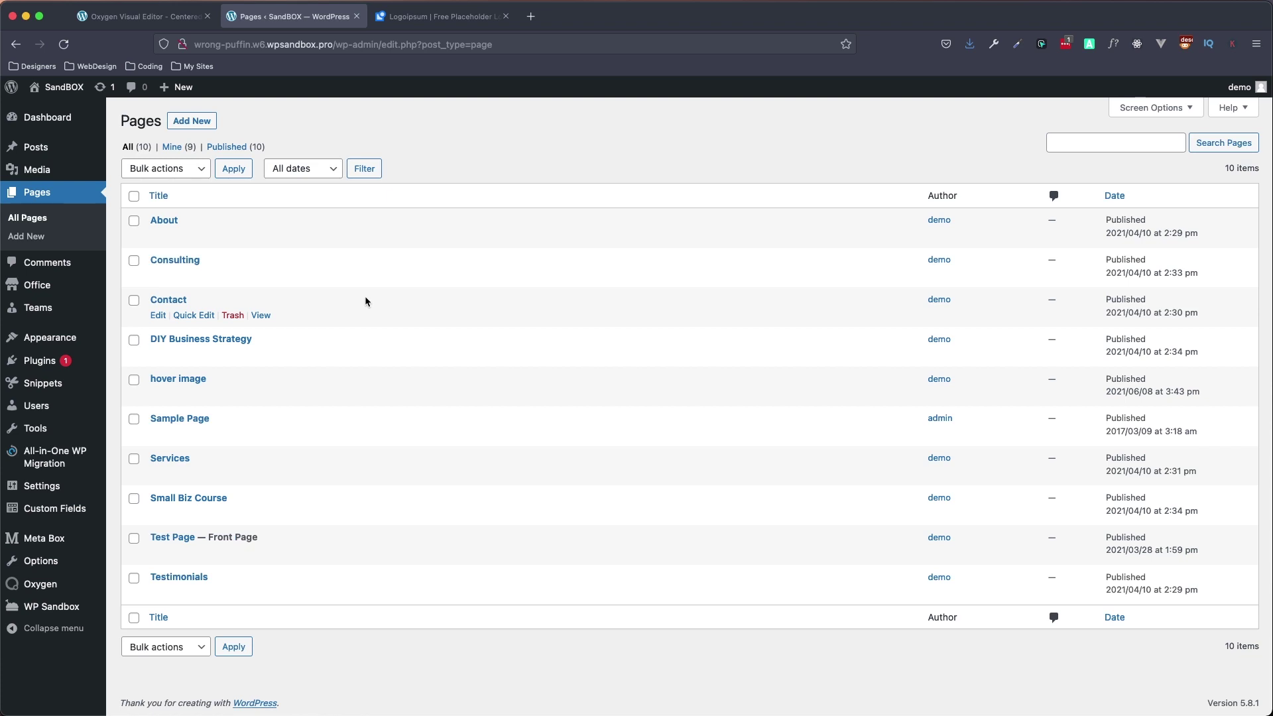
click(169, 458)
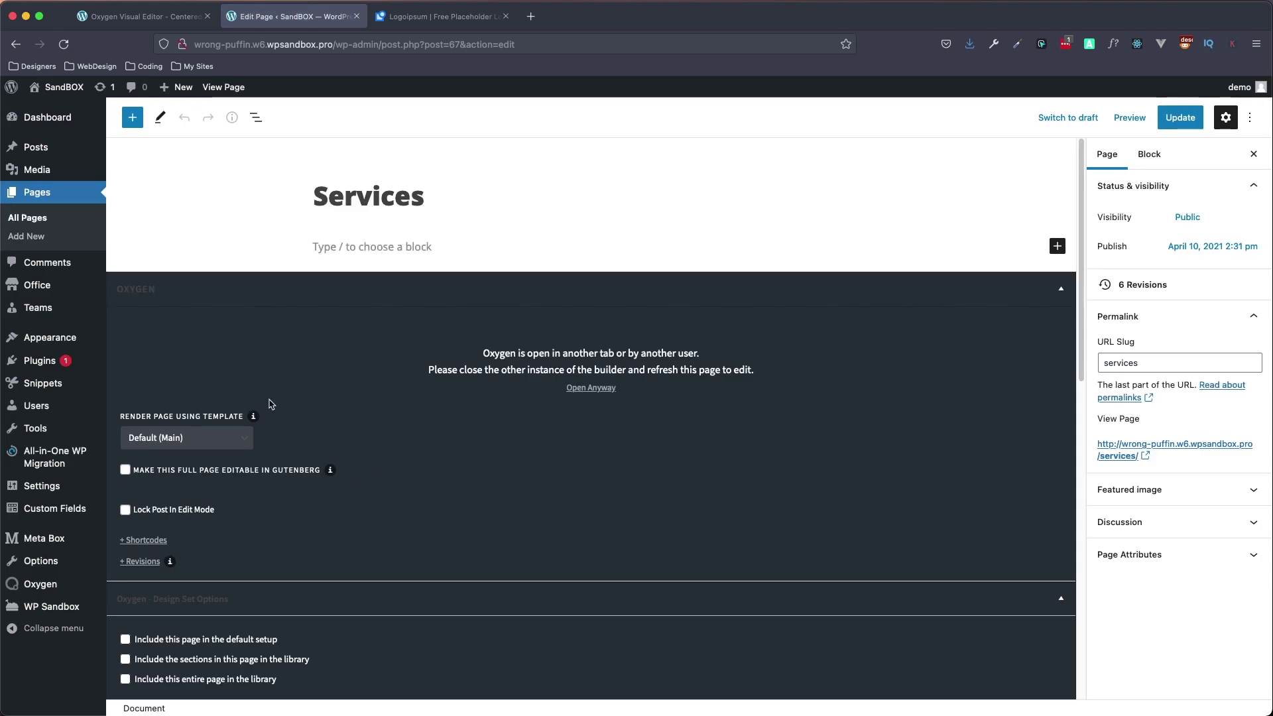
click(203, 436)
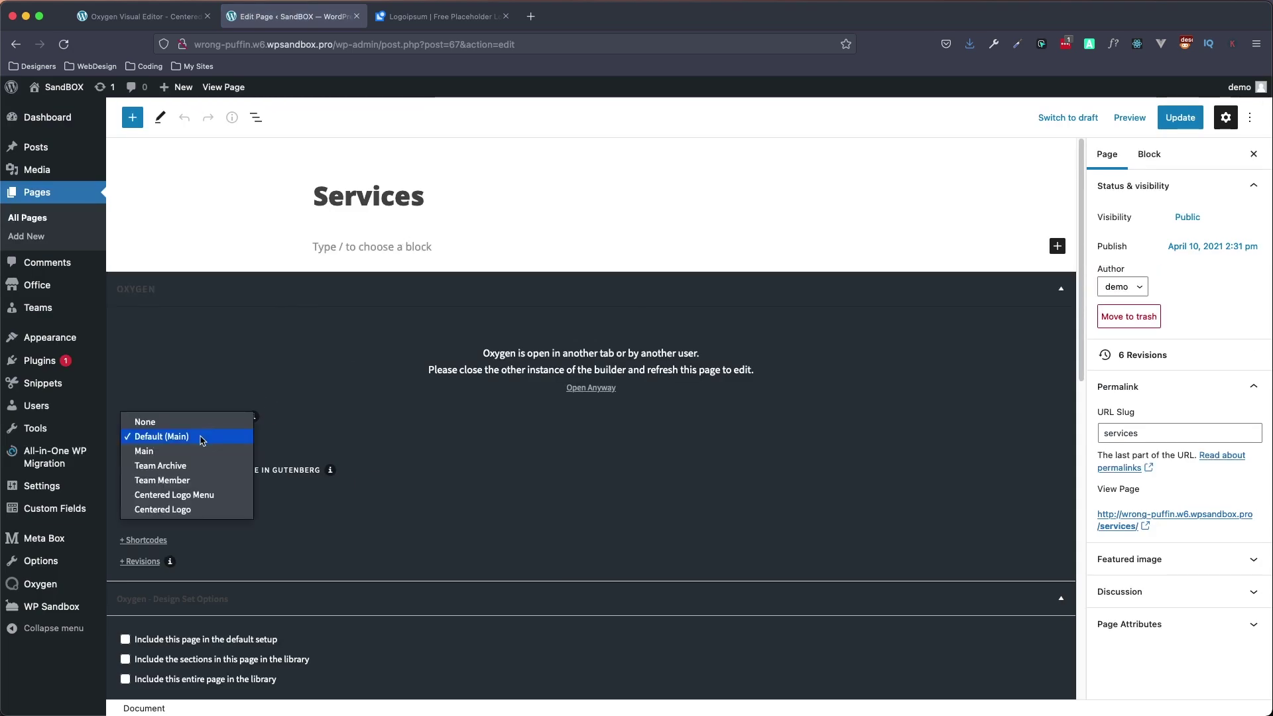
click(192, 509)
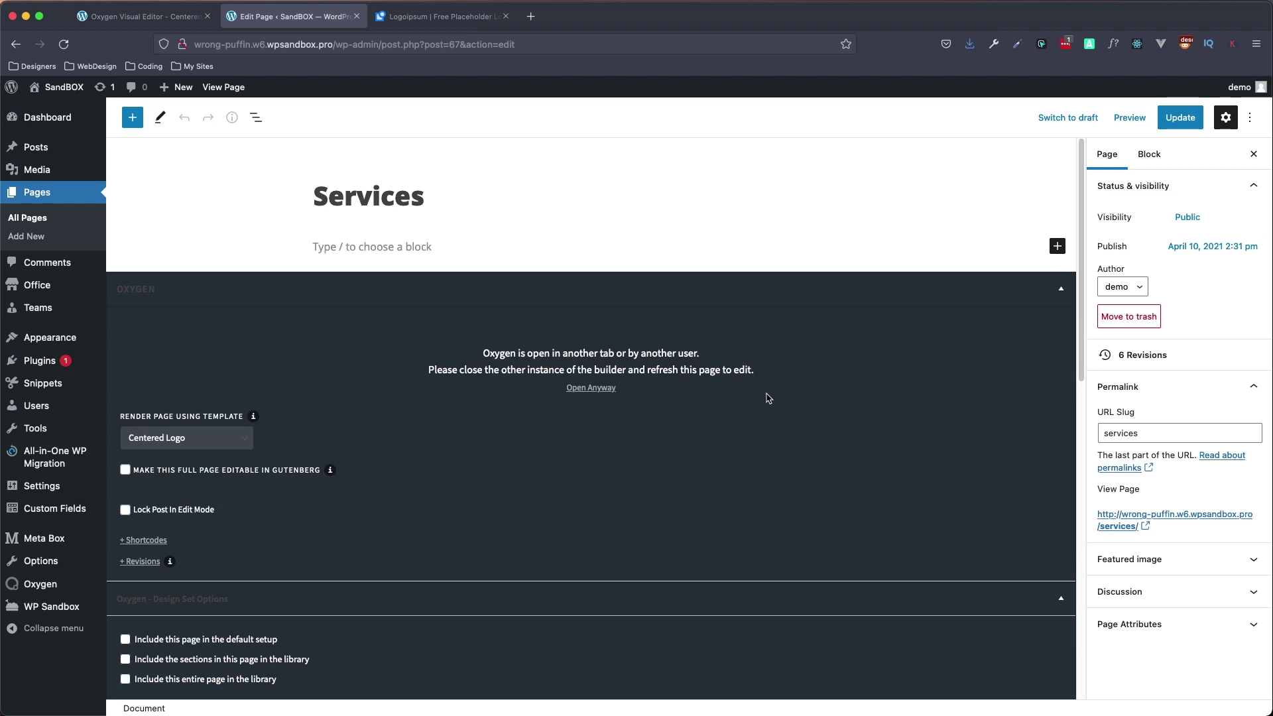
click(1180, 117)
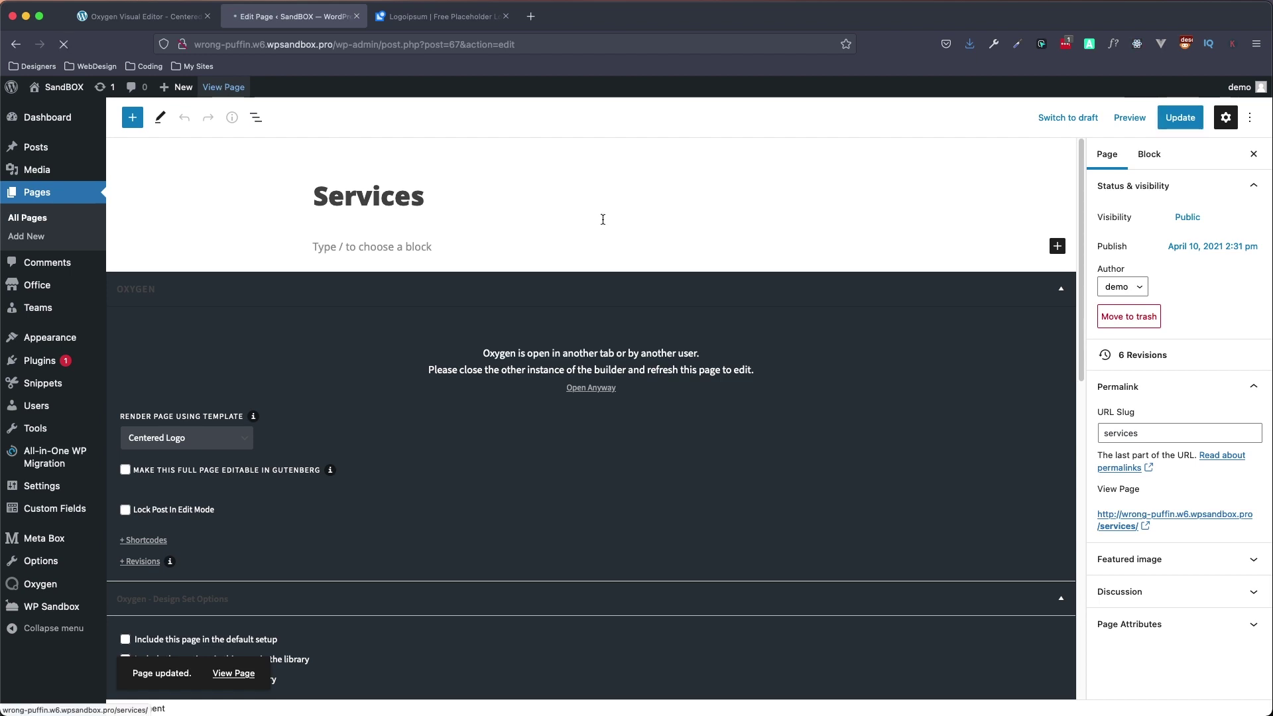
Step: View the live Services page, test the logo's link to the homepage, and return to the Services page
click(223, 87)
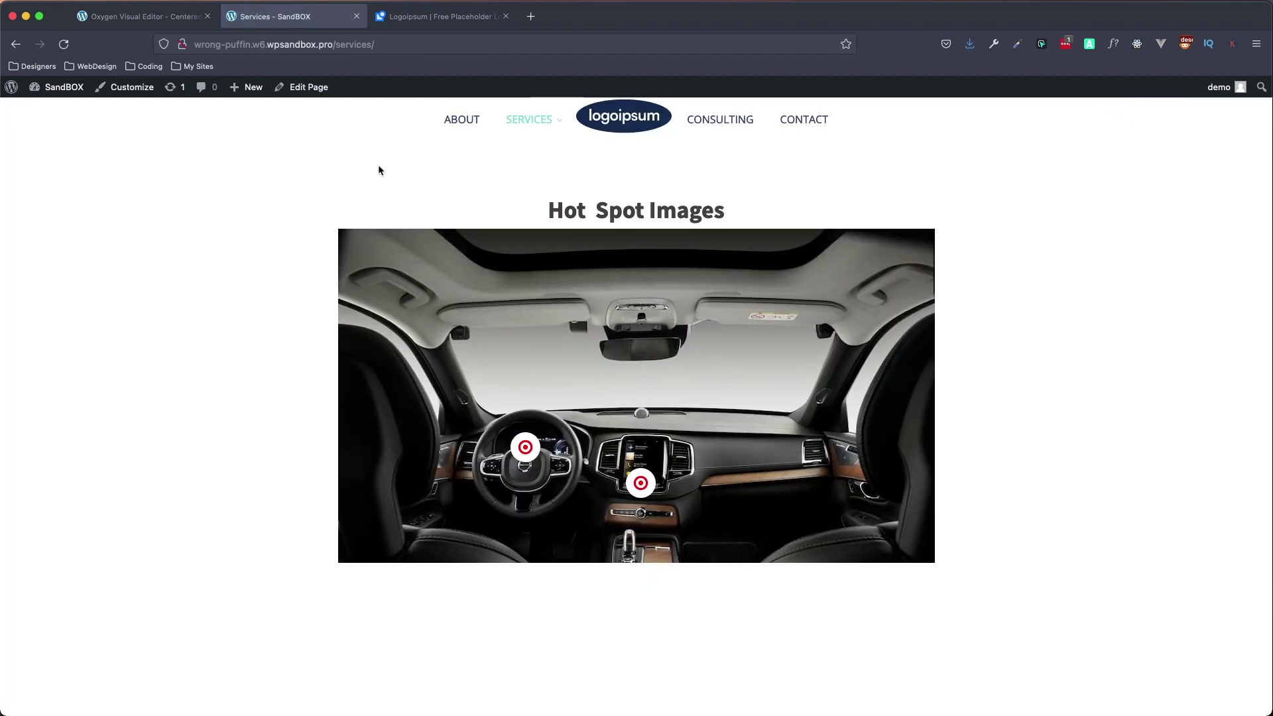
mouse_move(513, 128)
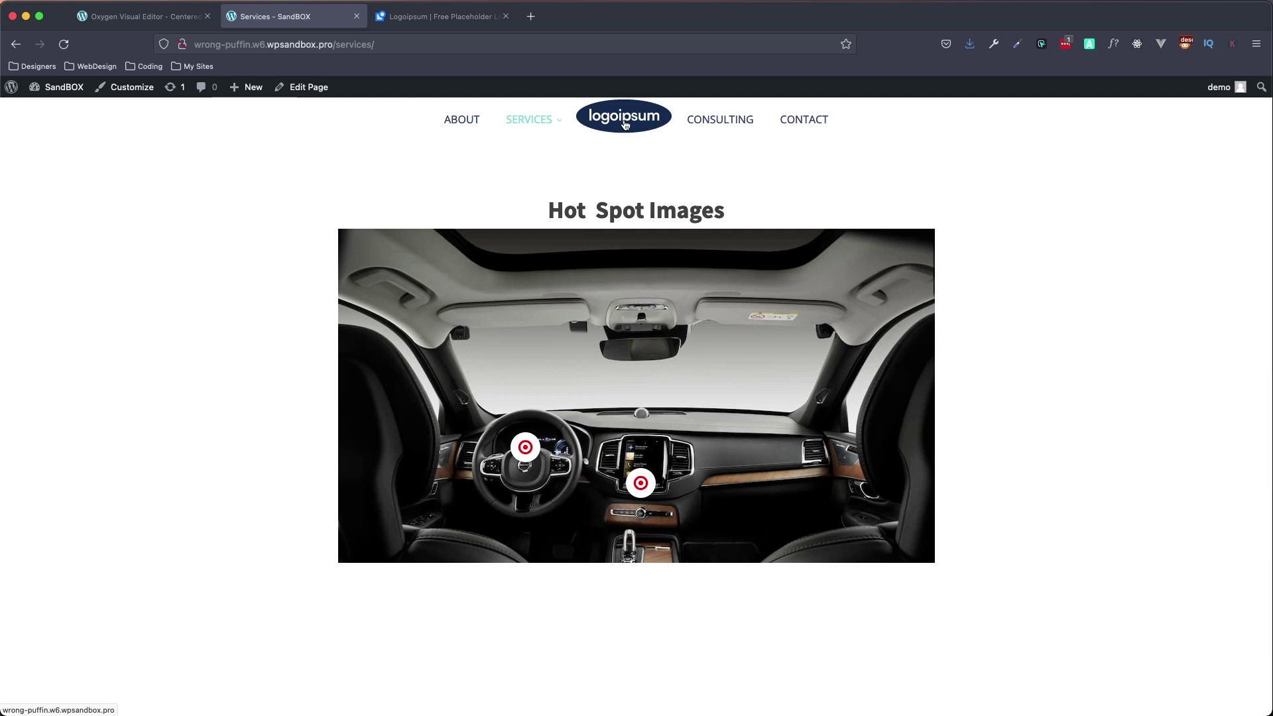
click(619, 126)
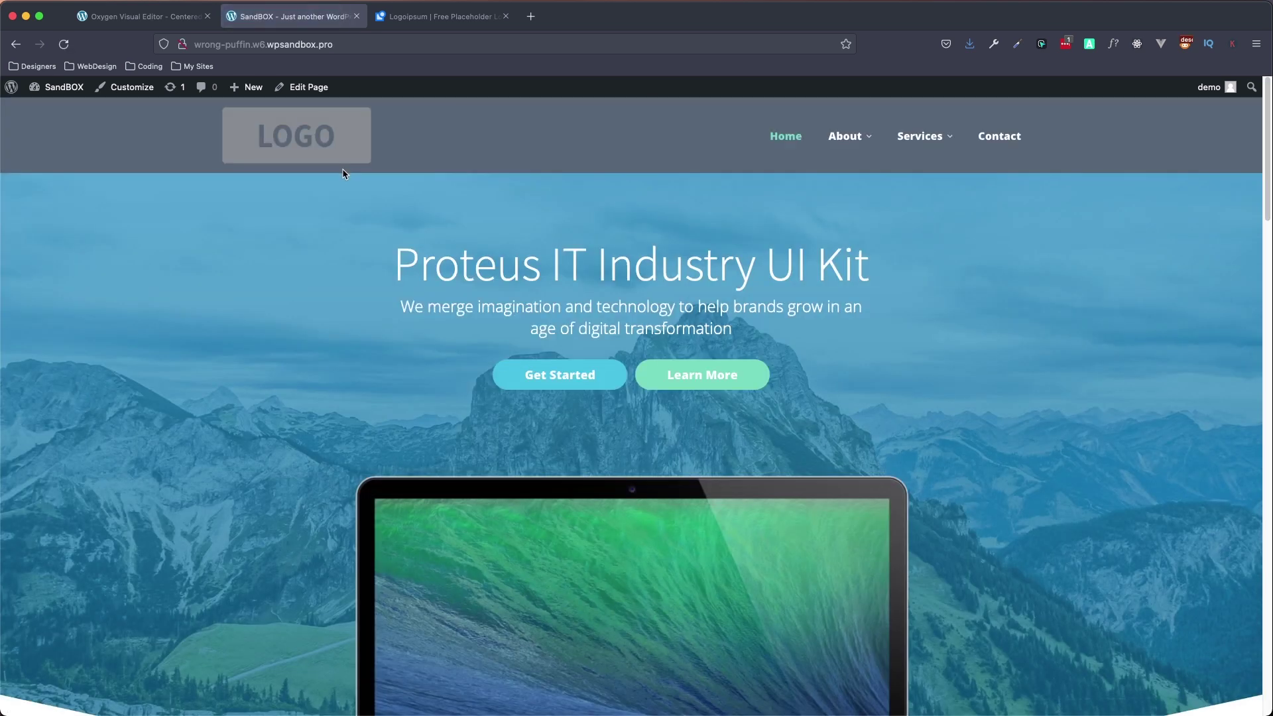
click(17, 45)
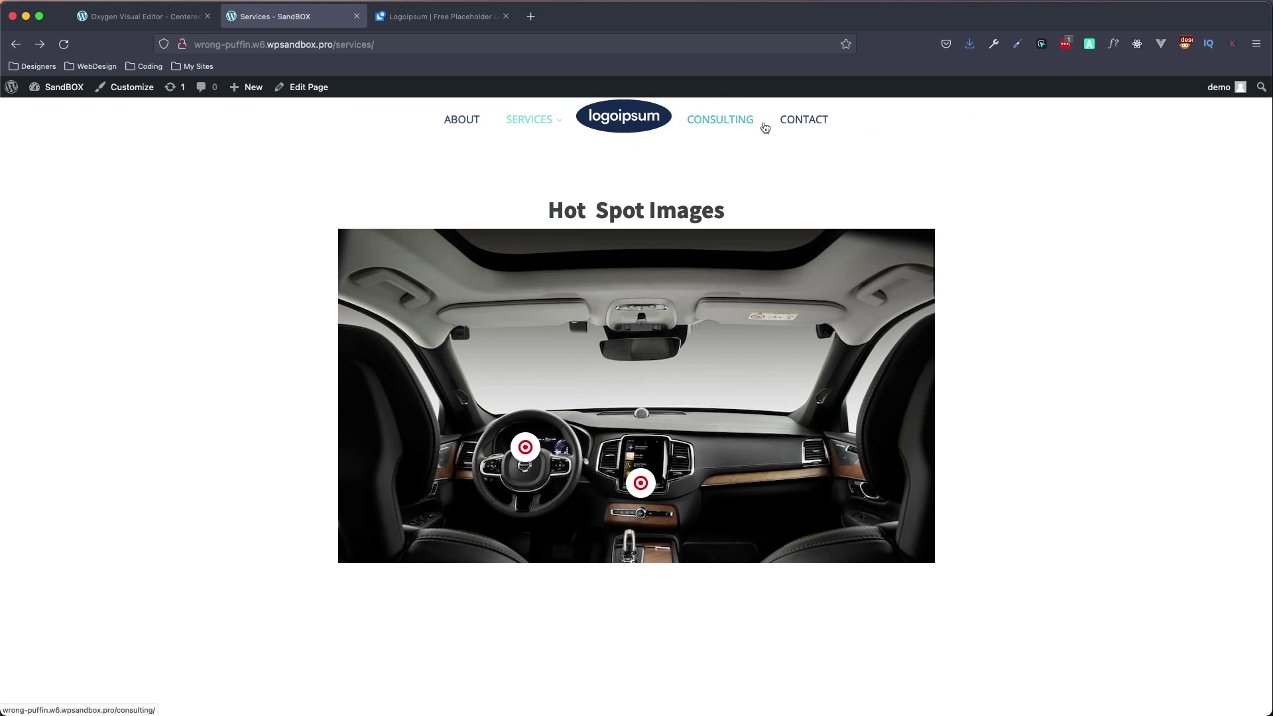
Step: Return to the Oxygen editor and set the header div's top and bottom padding to 5 px
click(178, 21)
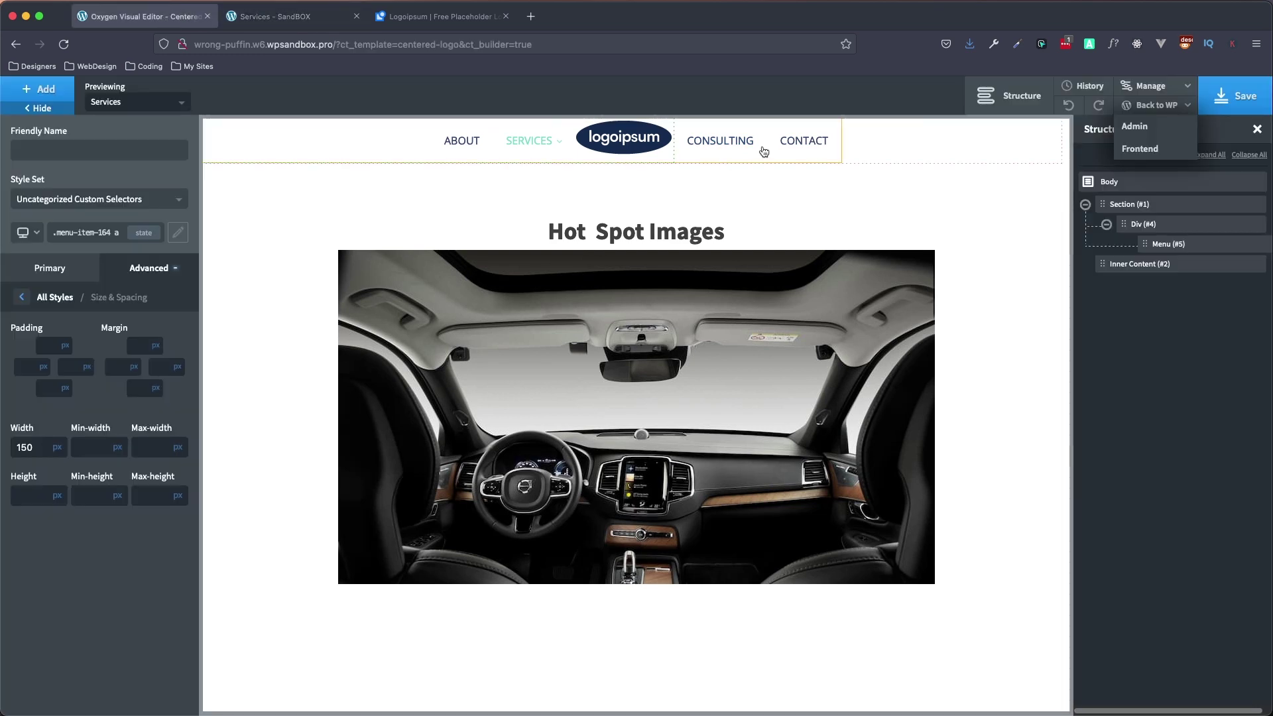
click(1170, 227)
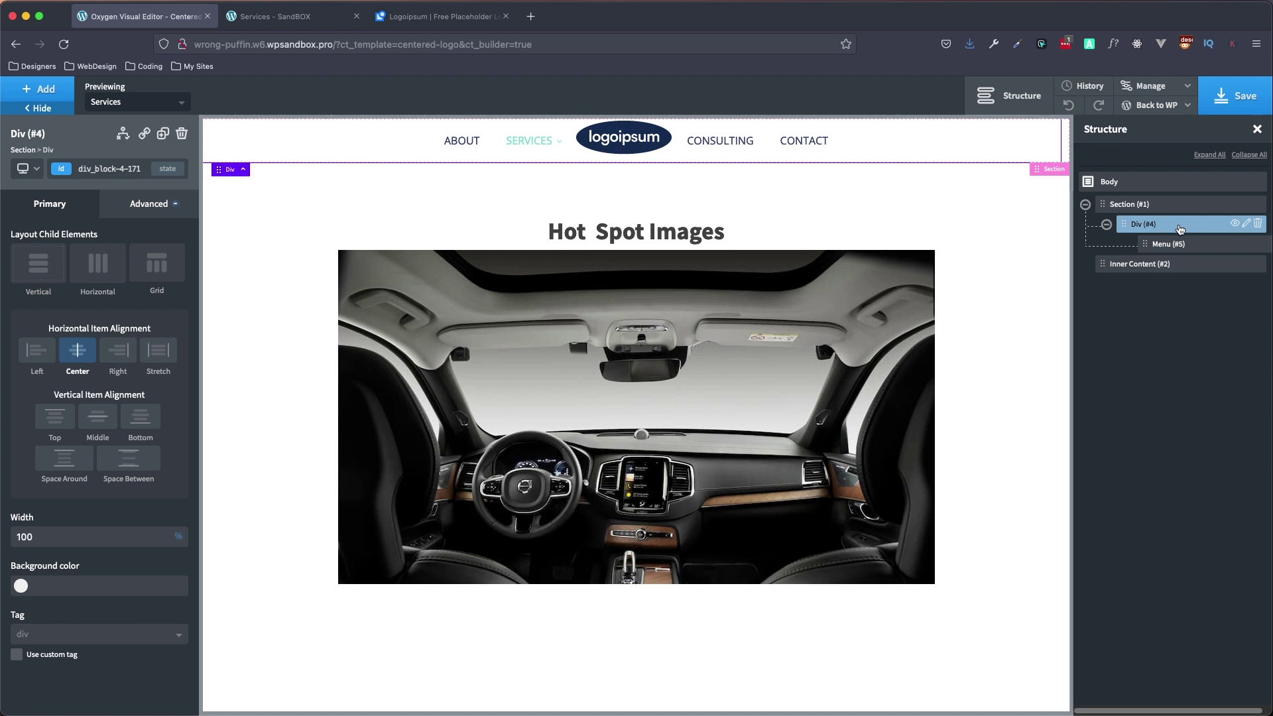
click(148, 203)
click(112, 285)
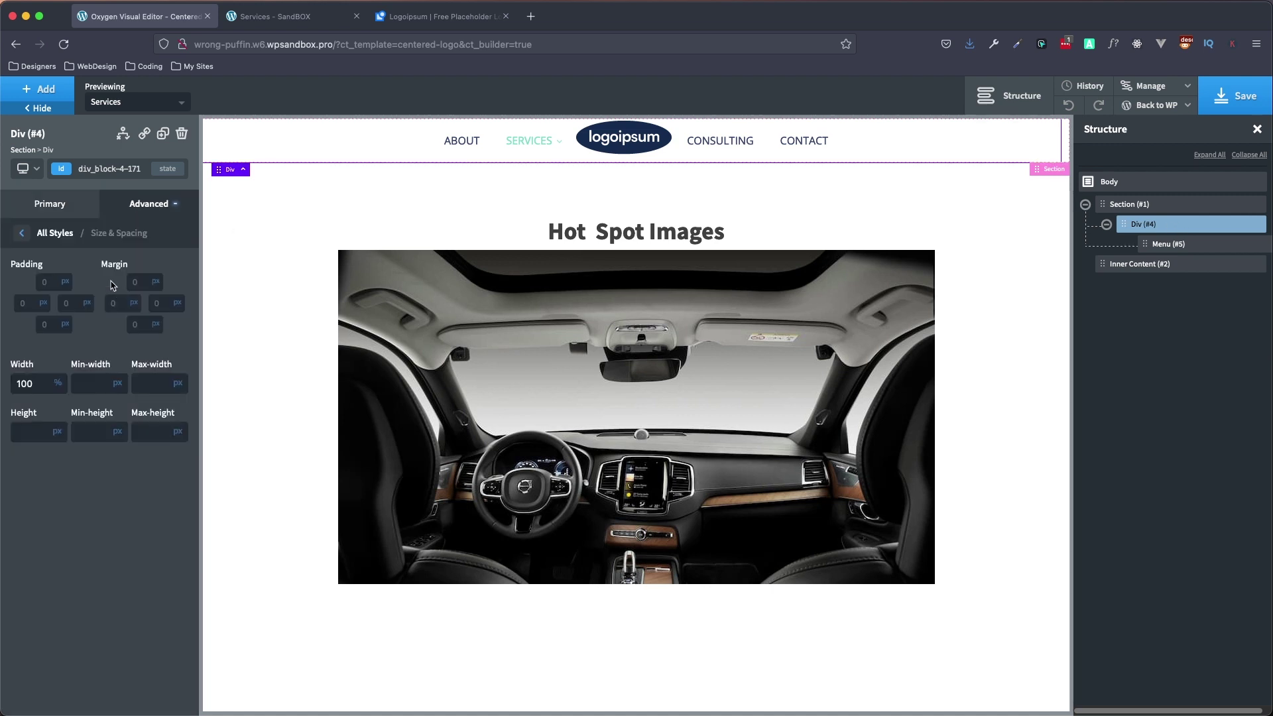
click(47, 284)
text(5)
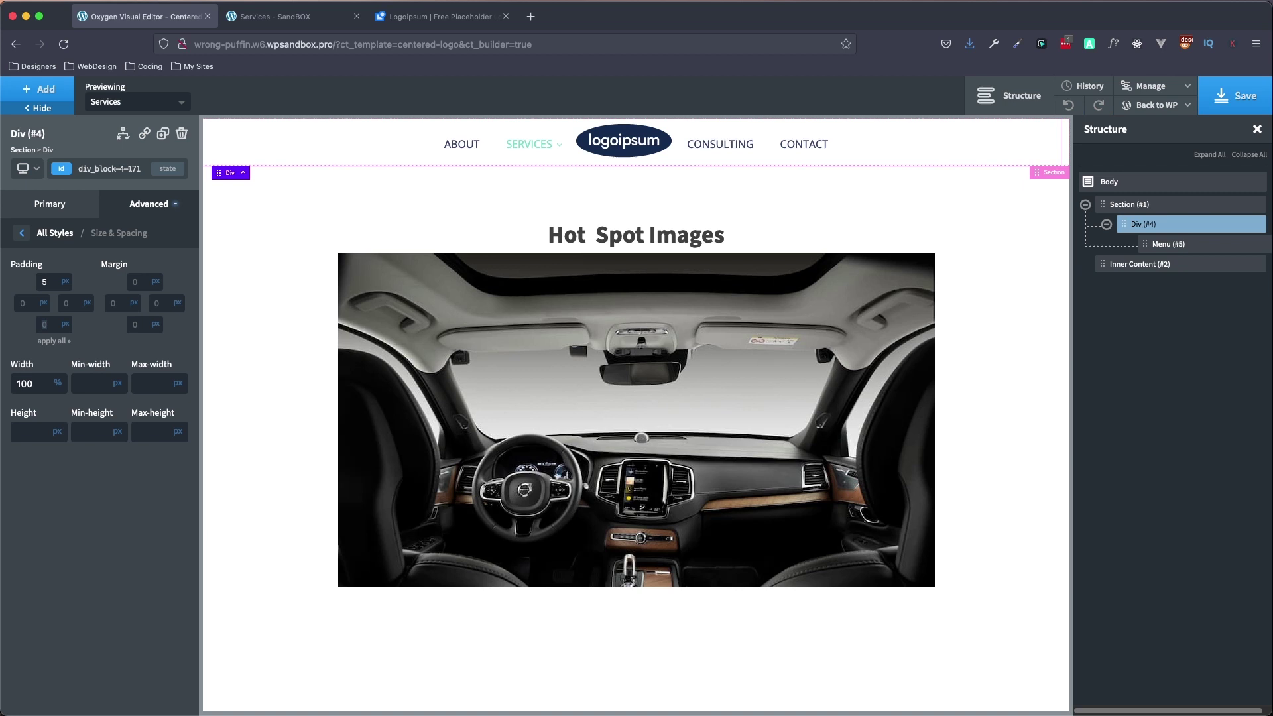
text(5)
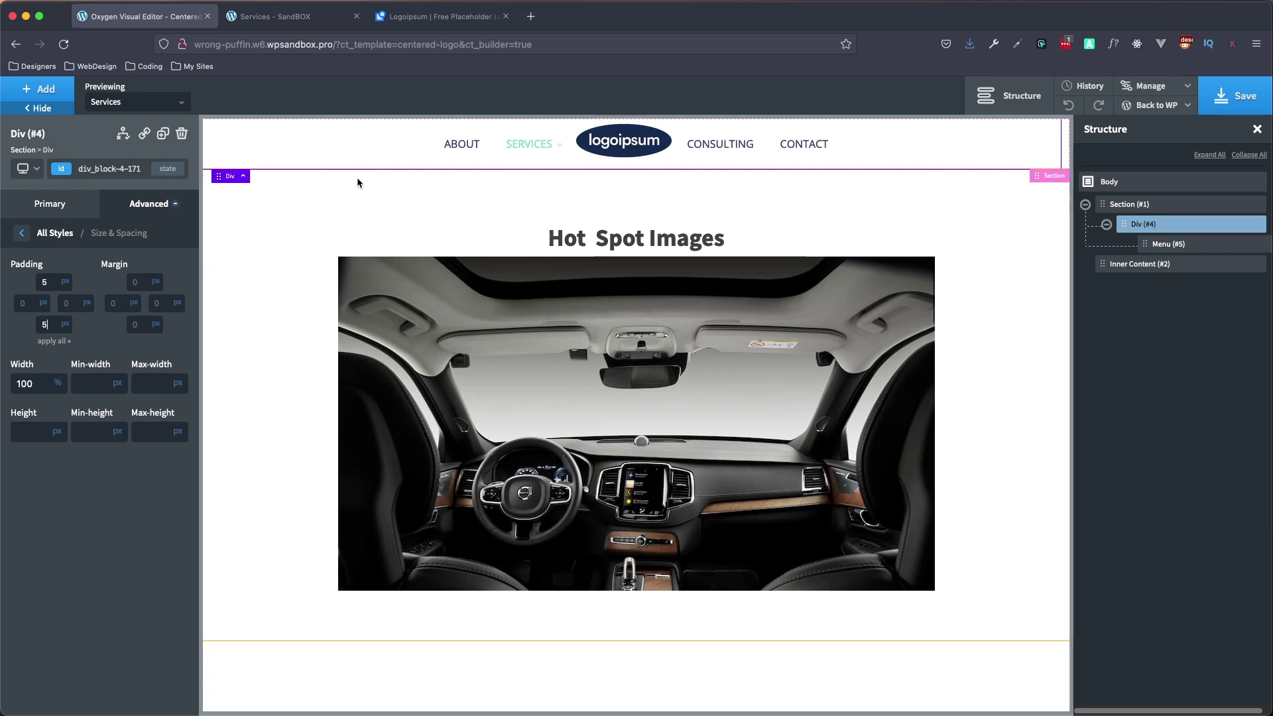
Step: Give the header section a box shadow coloured rgba(0,0,0,.2) with a horizontal offset of 0 px
click(1173, 205)
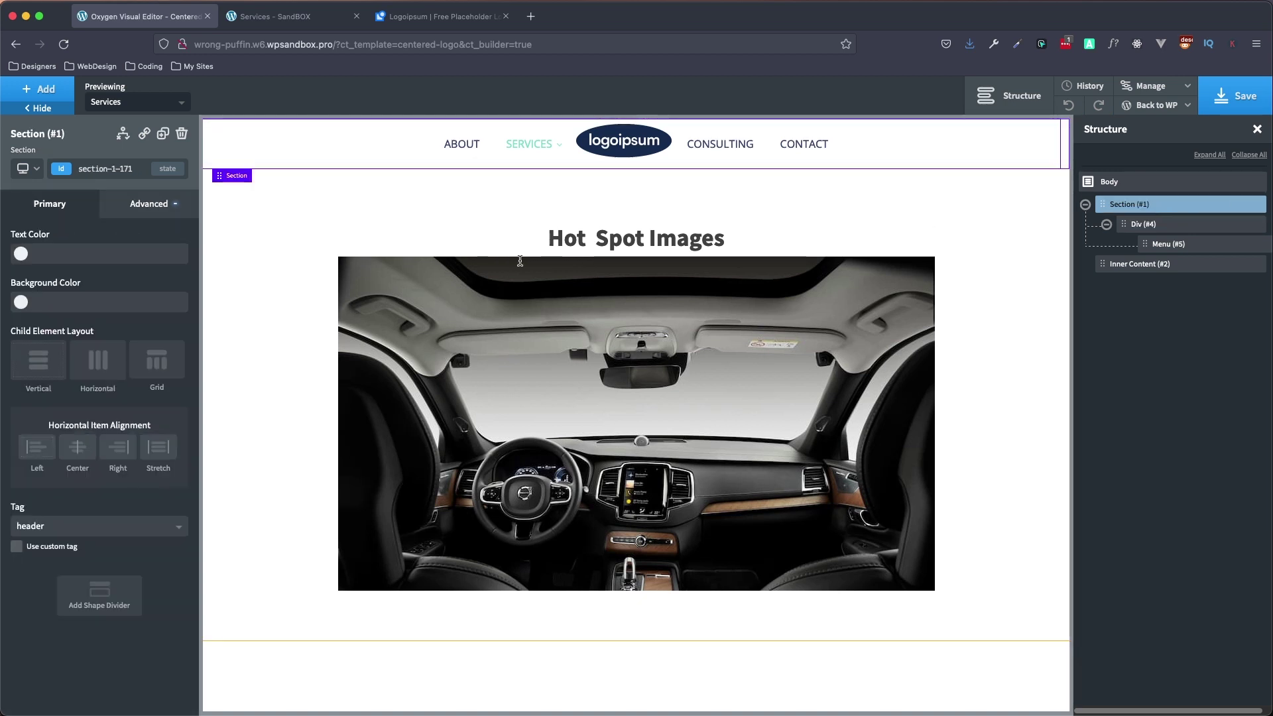
click(104, 210)
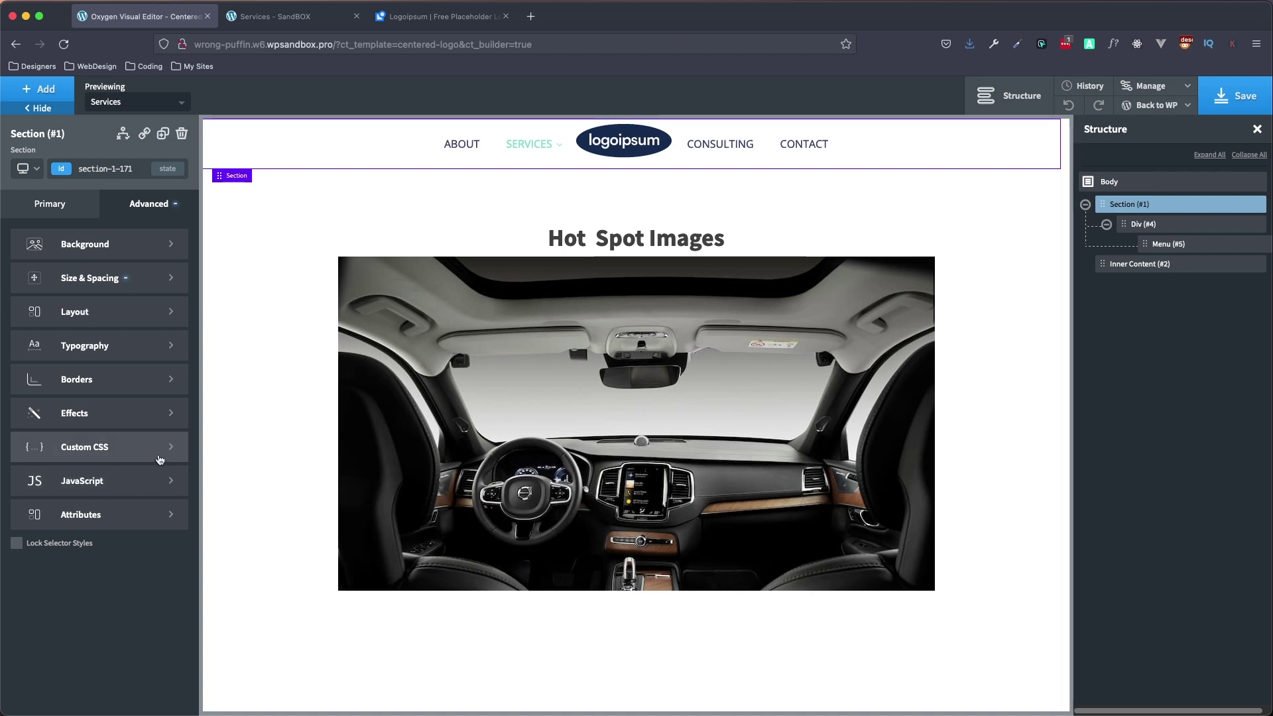
click(103, 417)
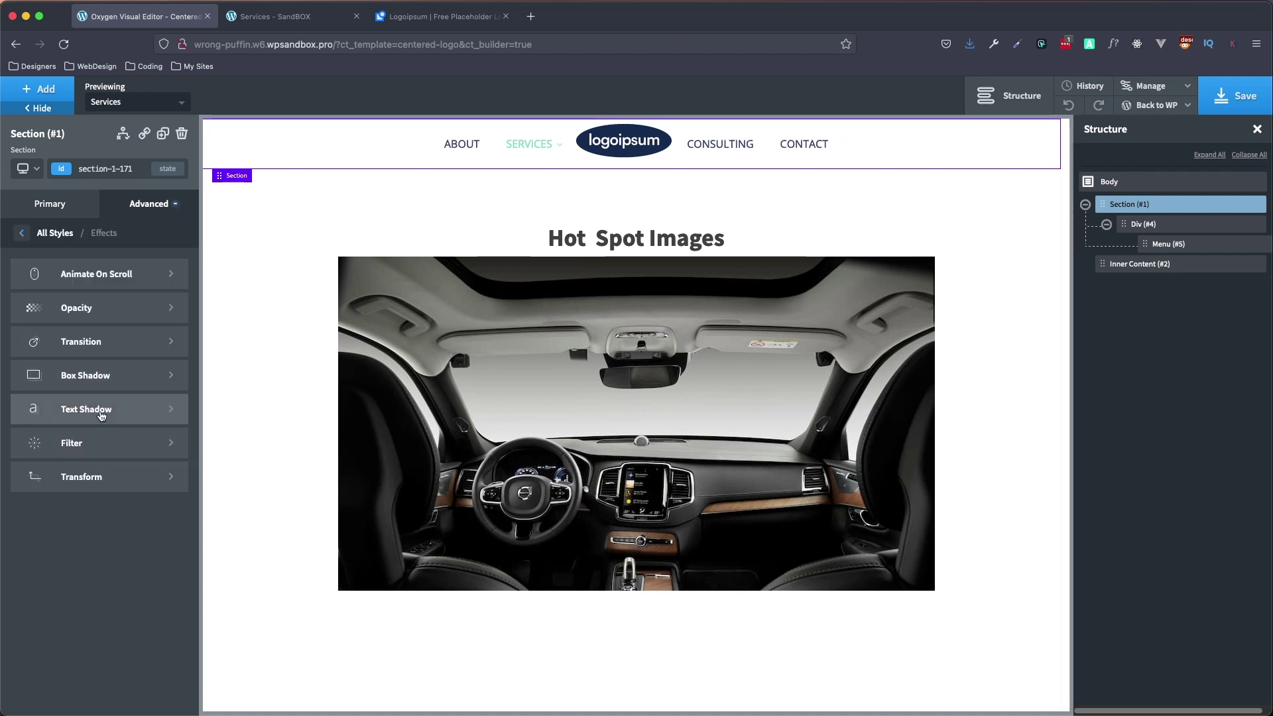
click(101, 377)
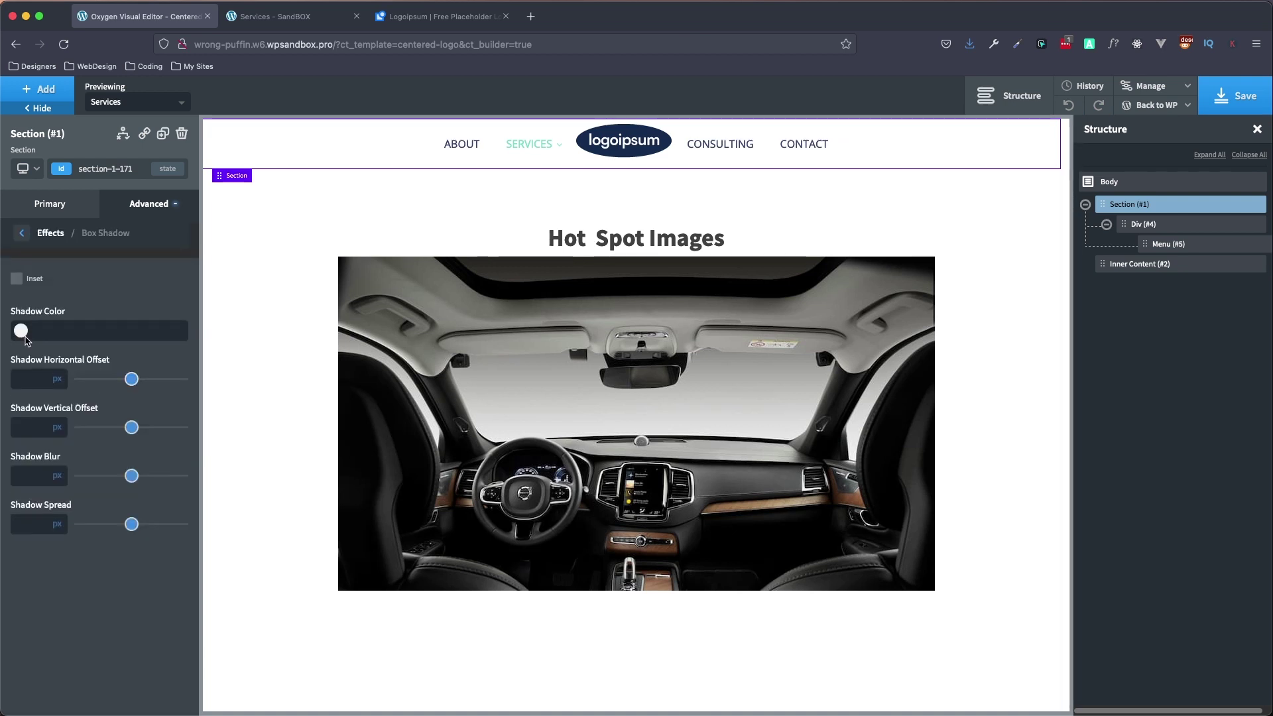
text(rgba())
text(0,0,0,)
text(.2)
text(0)
Step: Set the header section's box shadow to a 3 px vertical offset, 10 px blur and 5 px spread
click(26, 427)
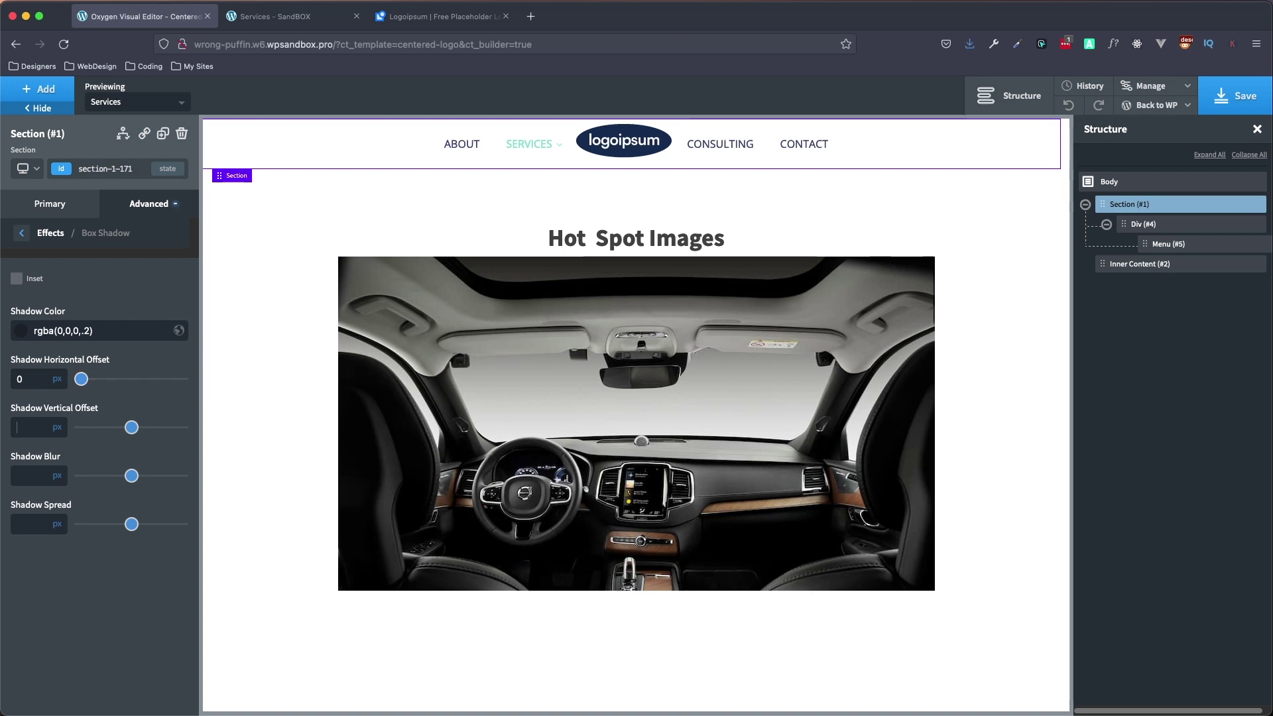
text(3)
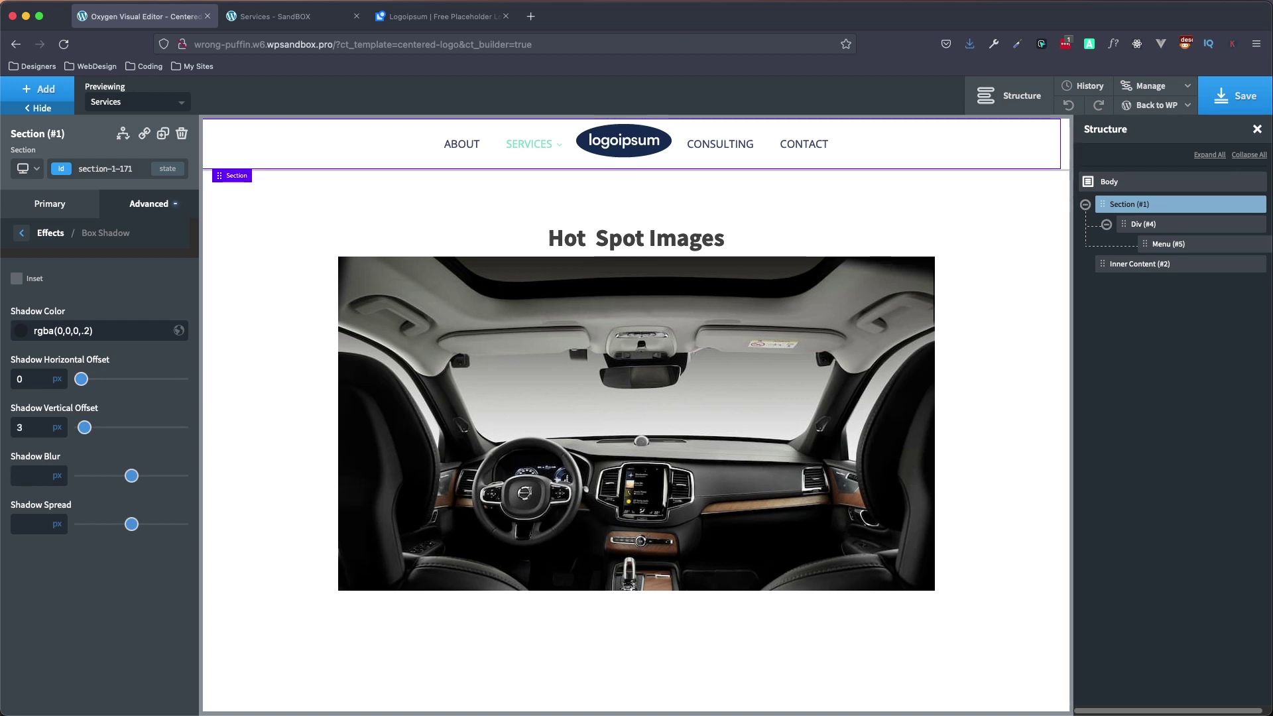
key(Tab)
text(10)
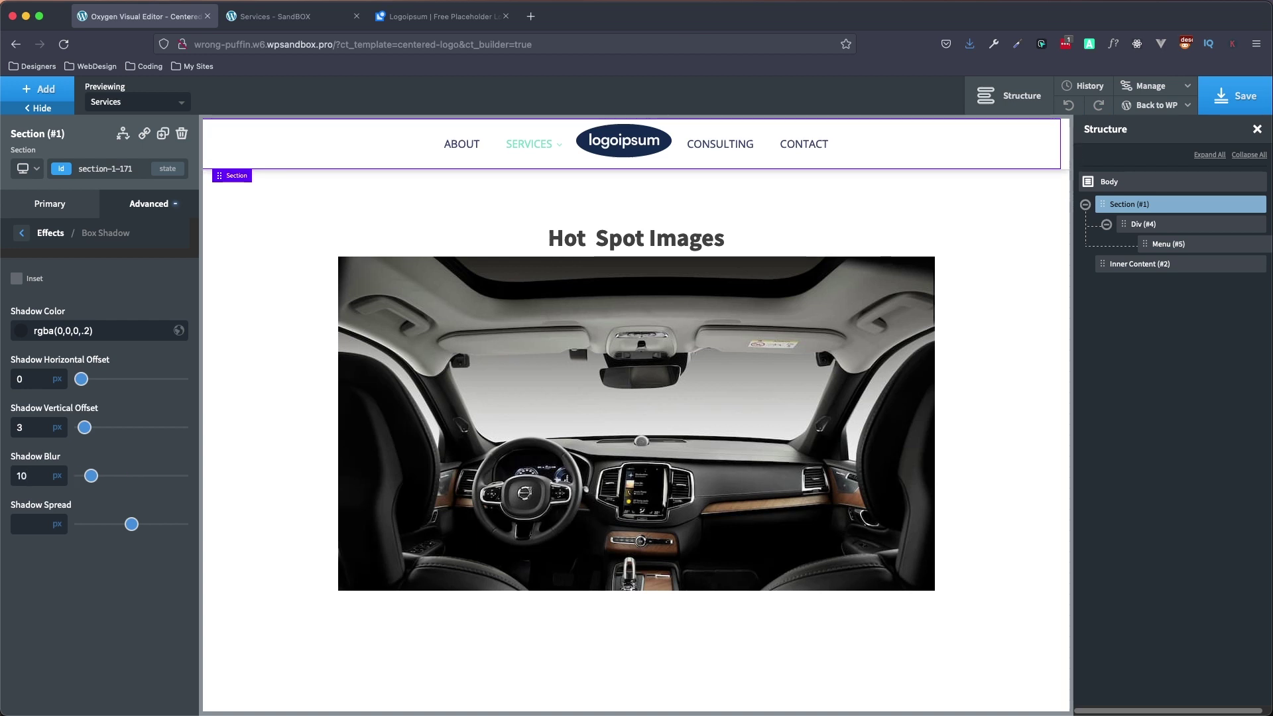
key(Tab)
text(5)
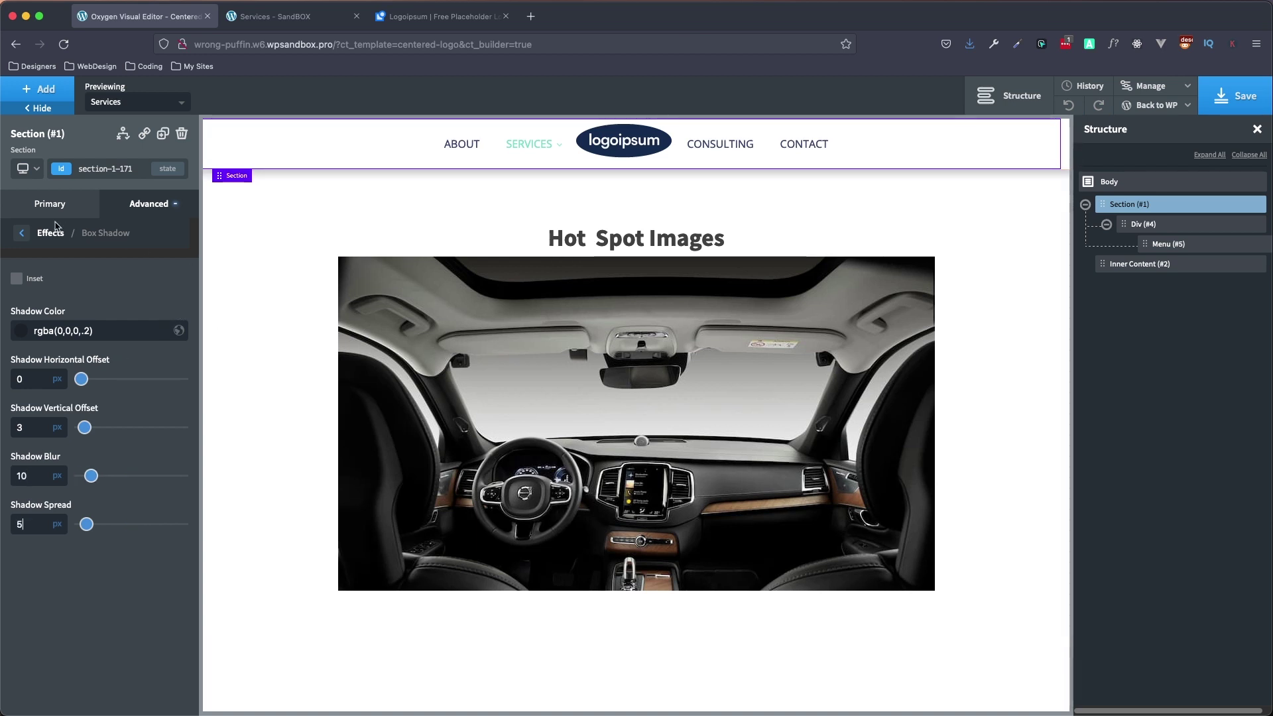
click(22, 233)
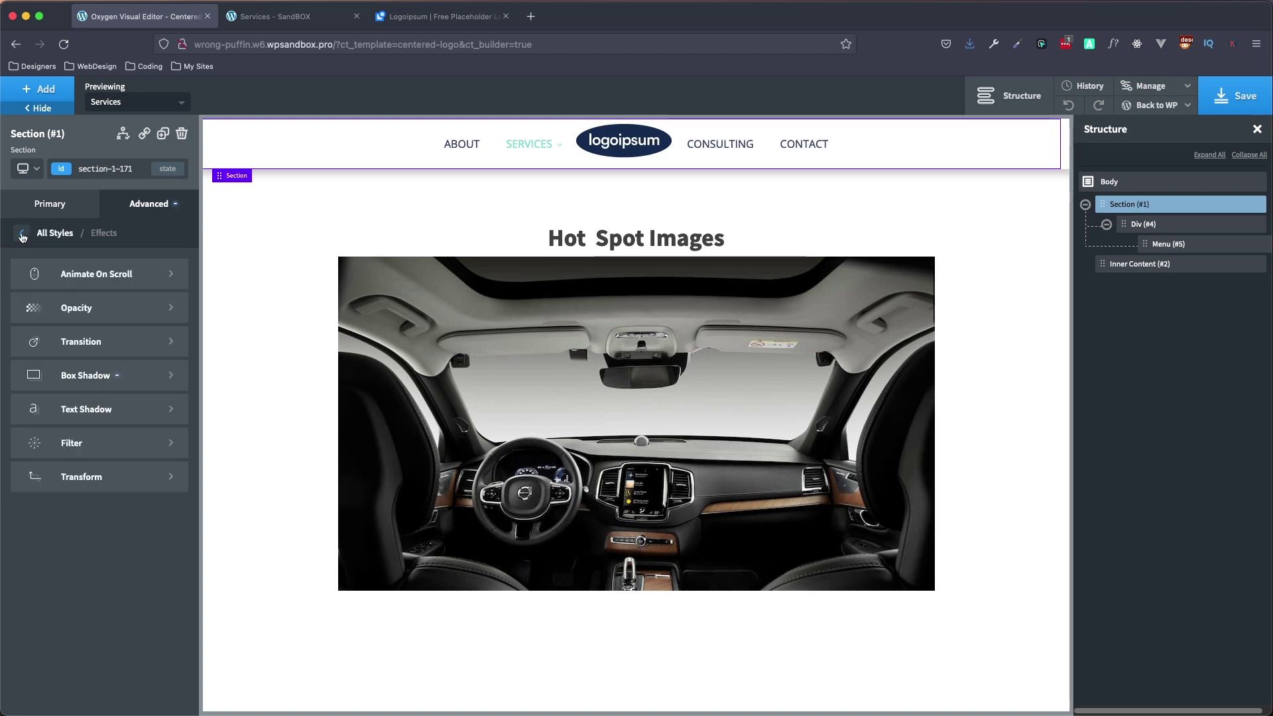
Step: Save the template and reload the live Services page to check the header's shadow and padding
click(1191, 243)
click(1187, 229)
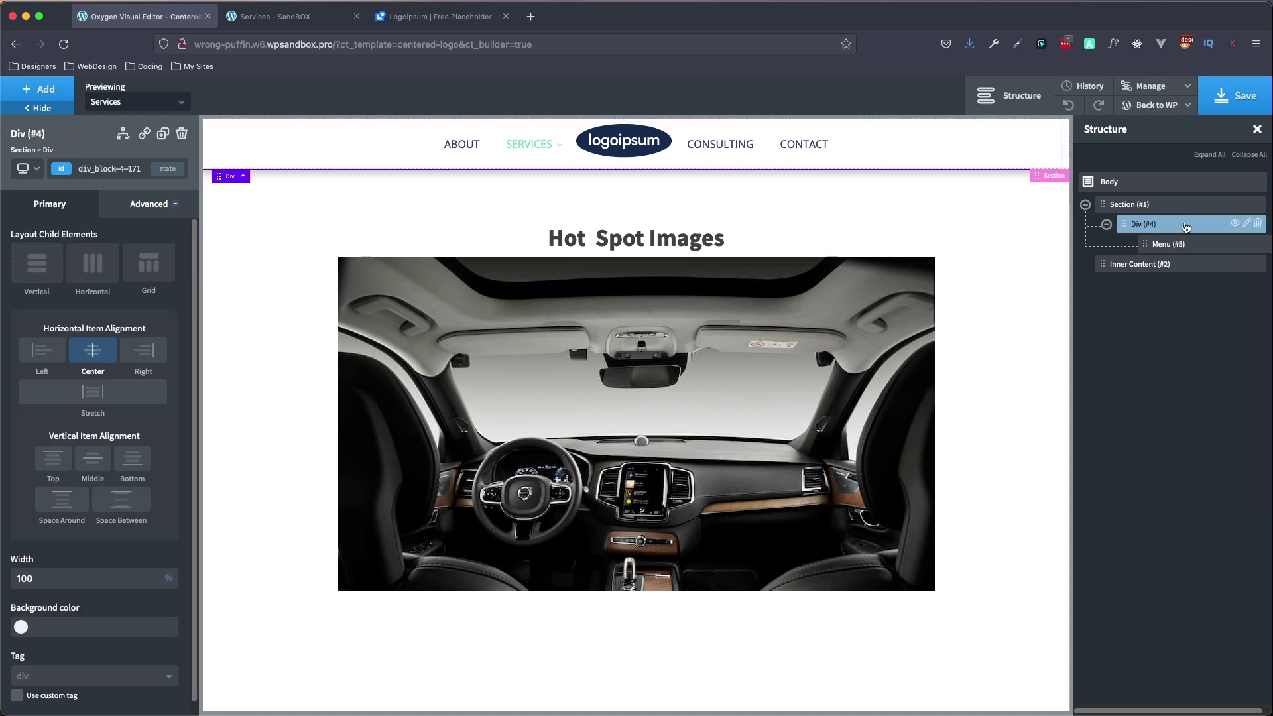
click(1181, 267)
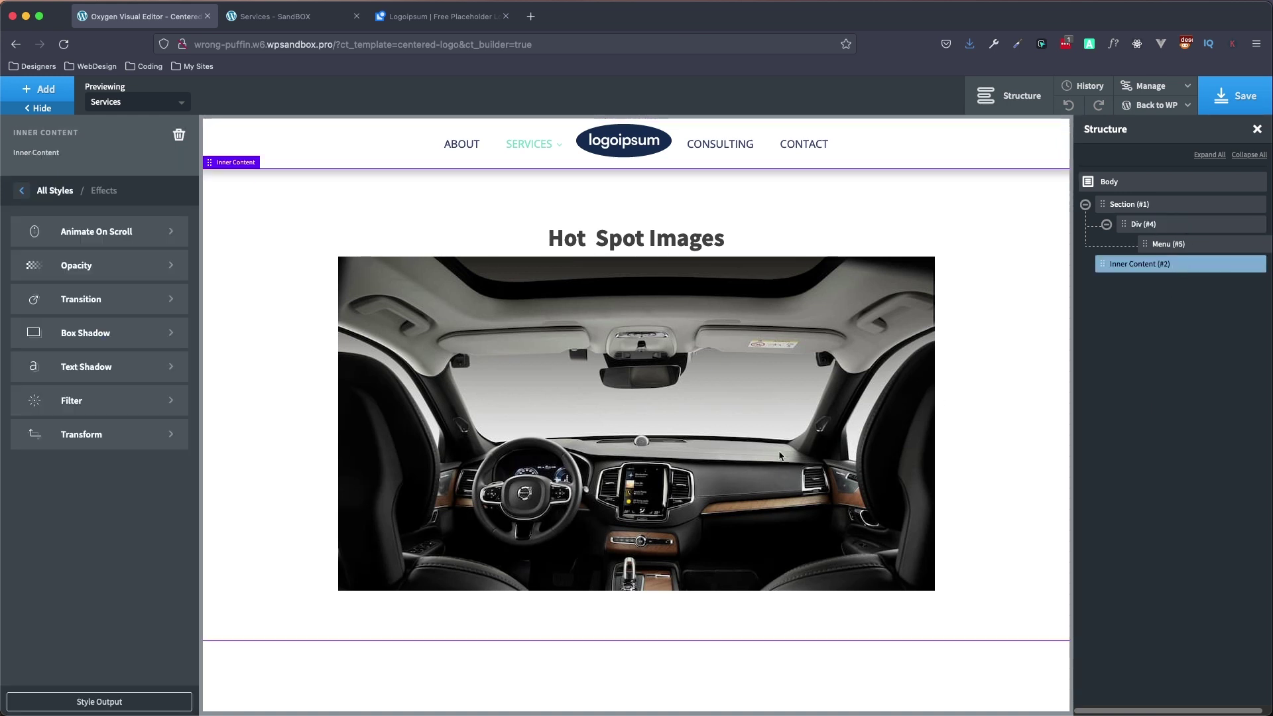
click(1228, 101)
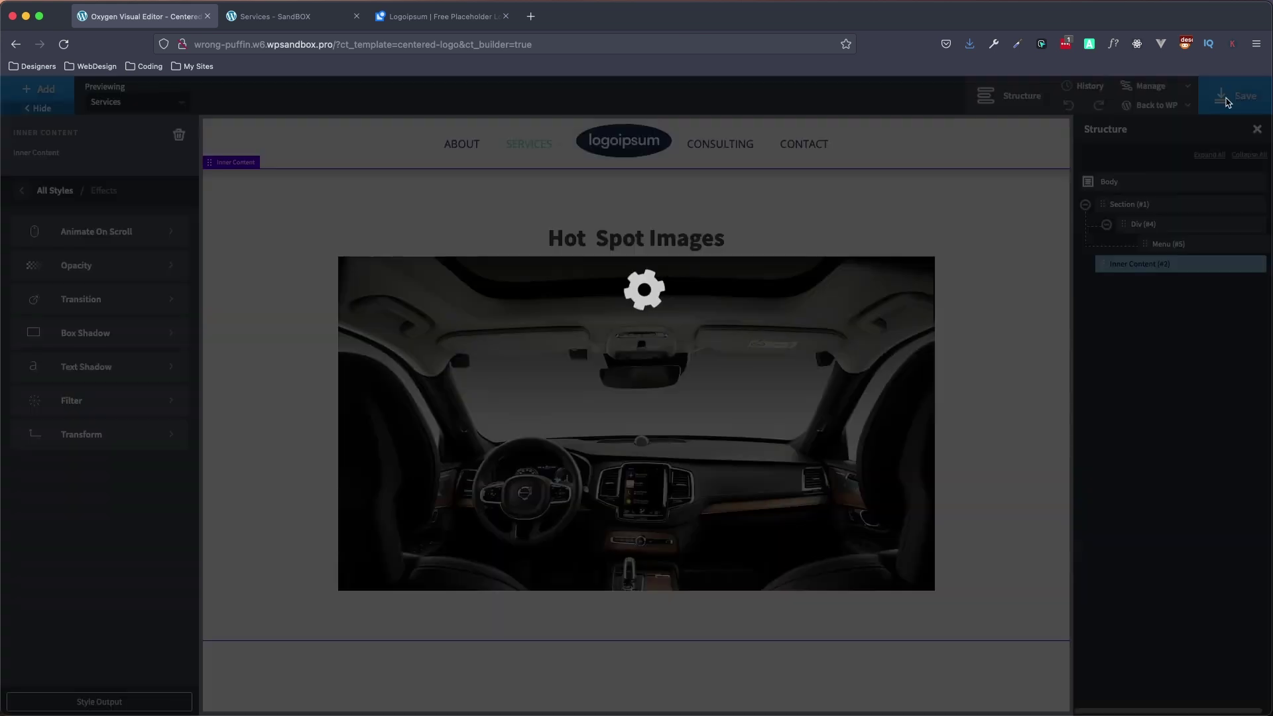
click(285, 16)
click(69, 47)
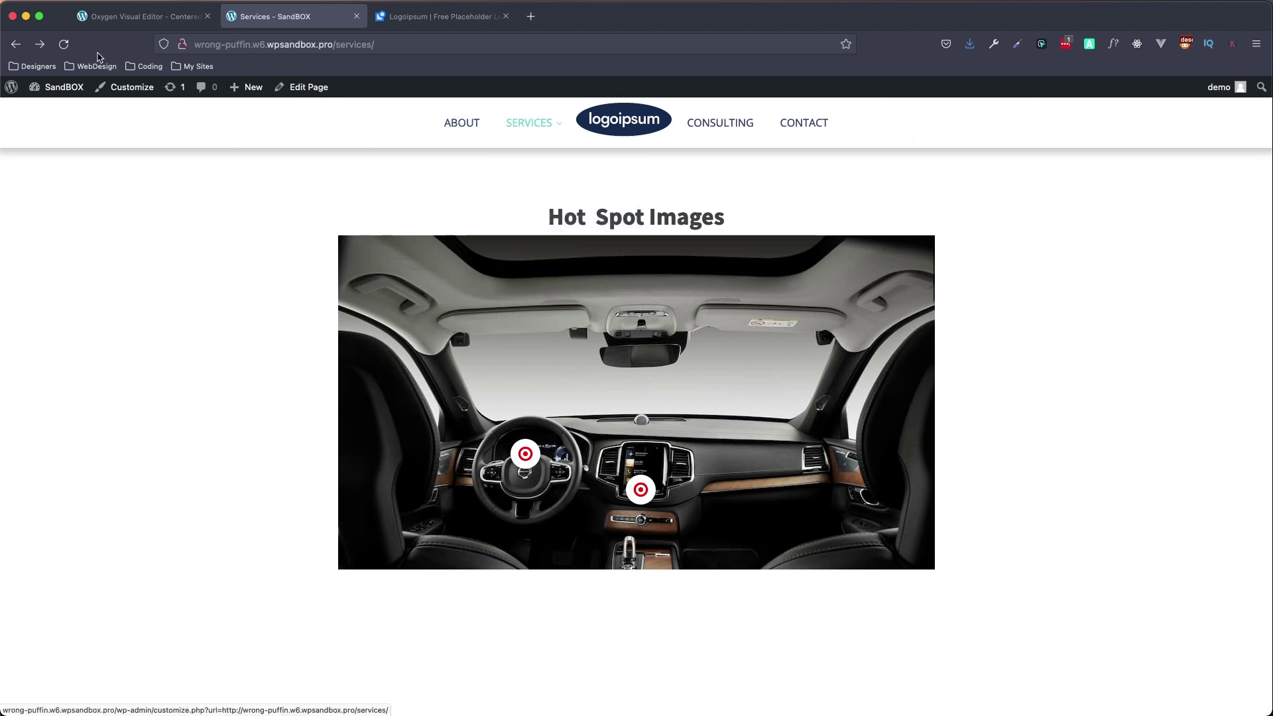
Step: Preview the header menu in the Oxygen editor at less than 768px, then restore the all-devices view
click(128, 20)
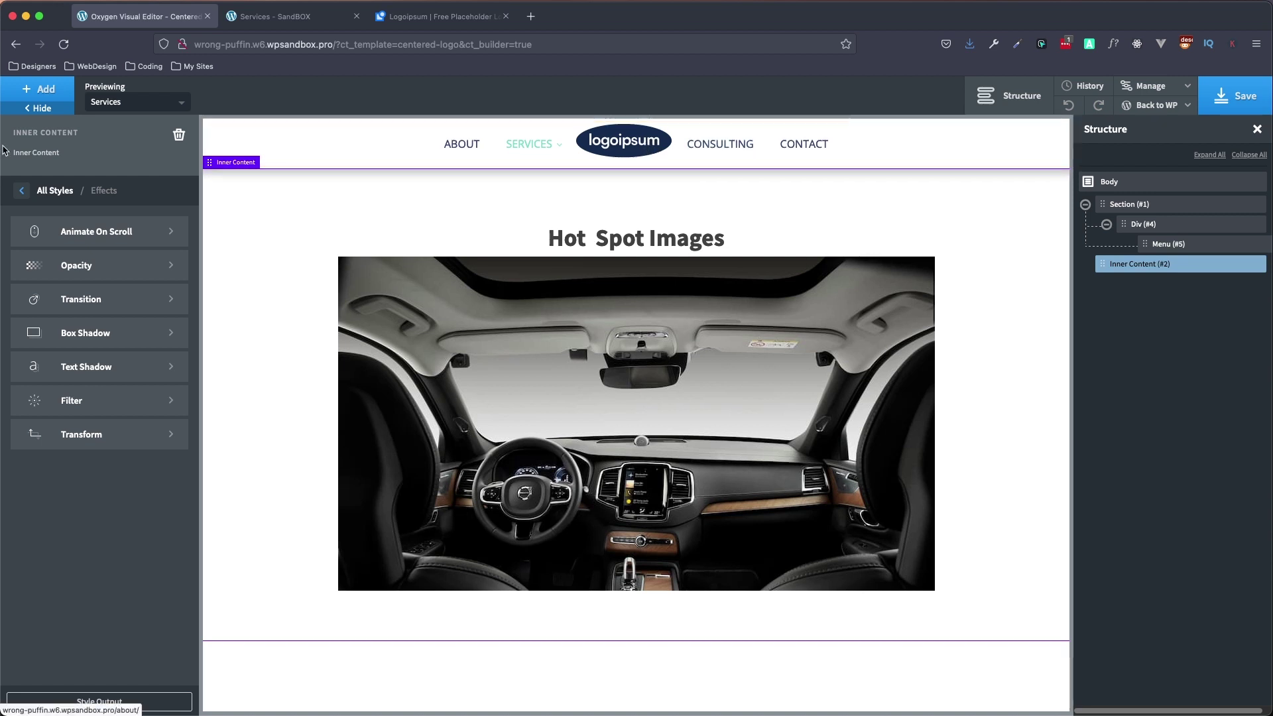
click(1171, 244)
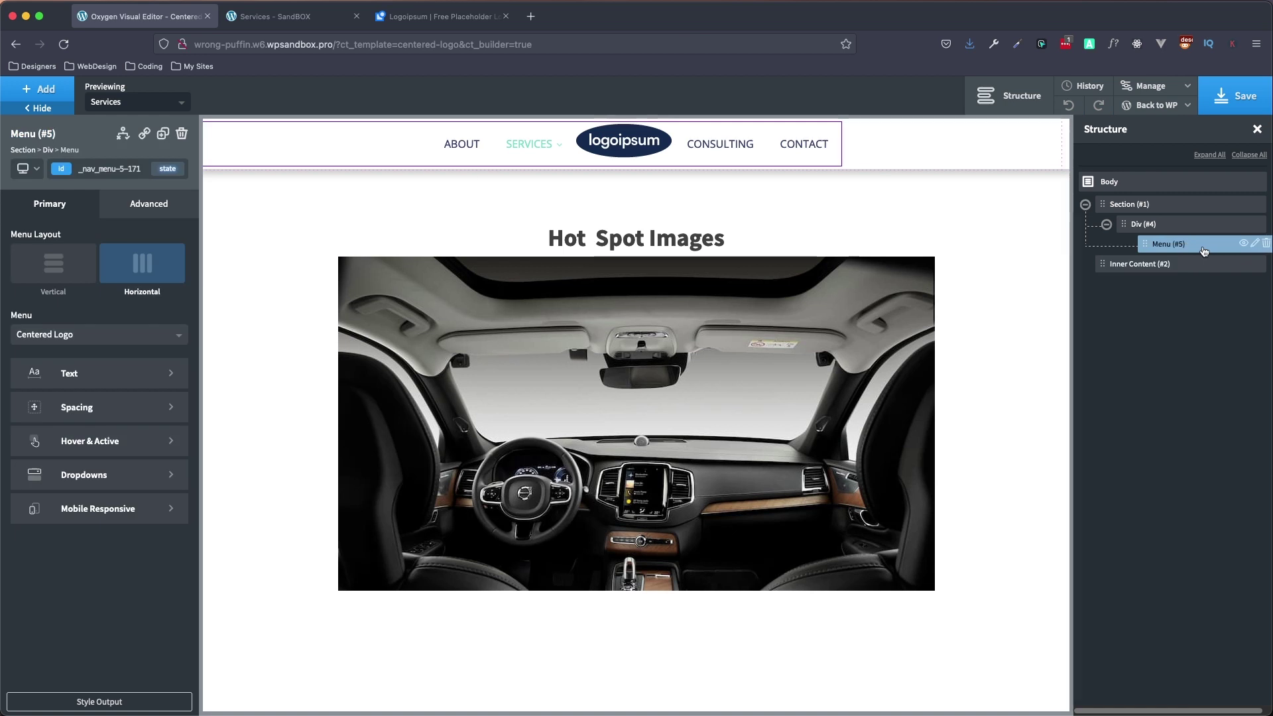
click(29, 169)
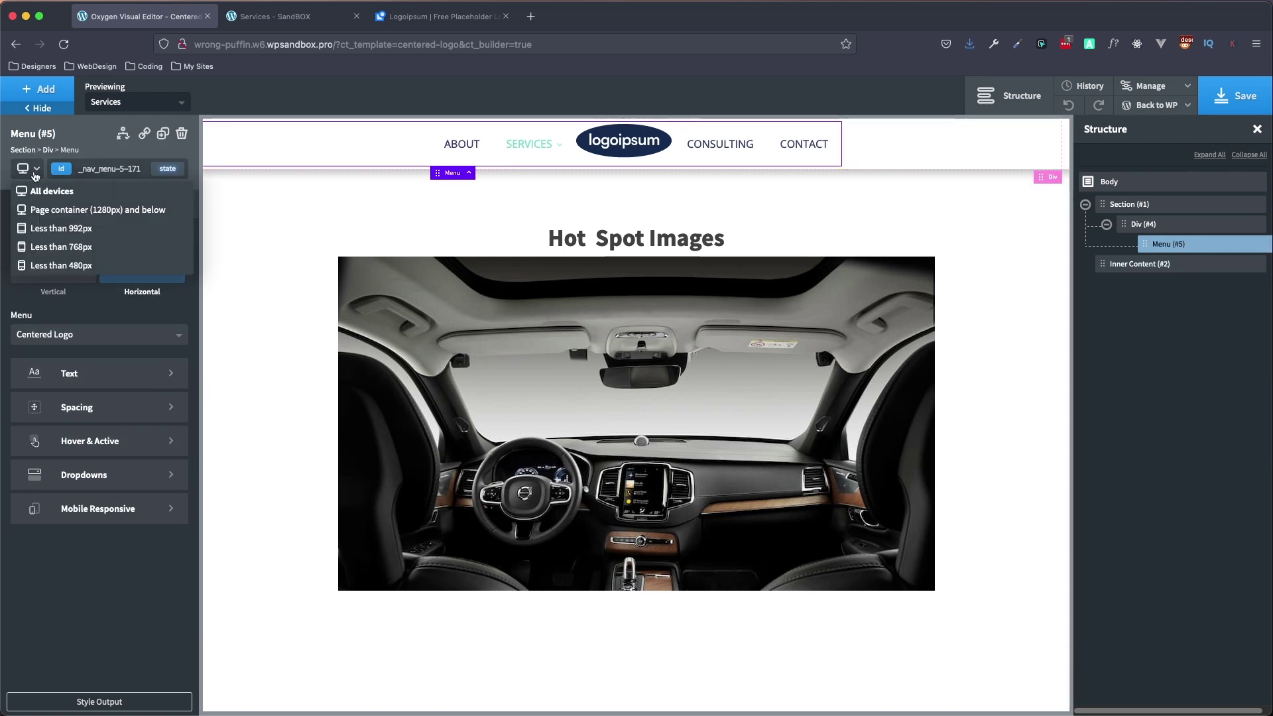
click(52, 248)
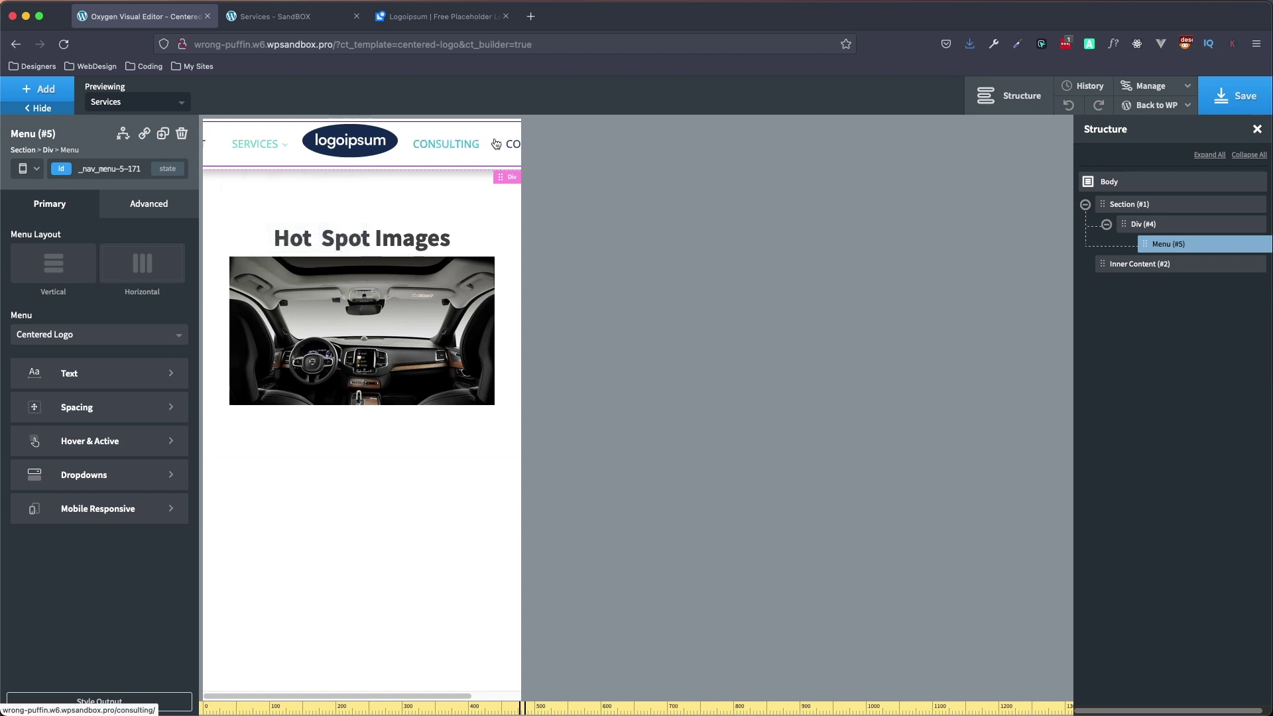
drag(431, 698, 295, 696)
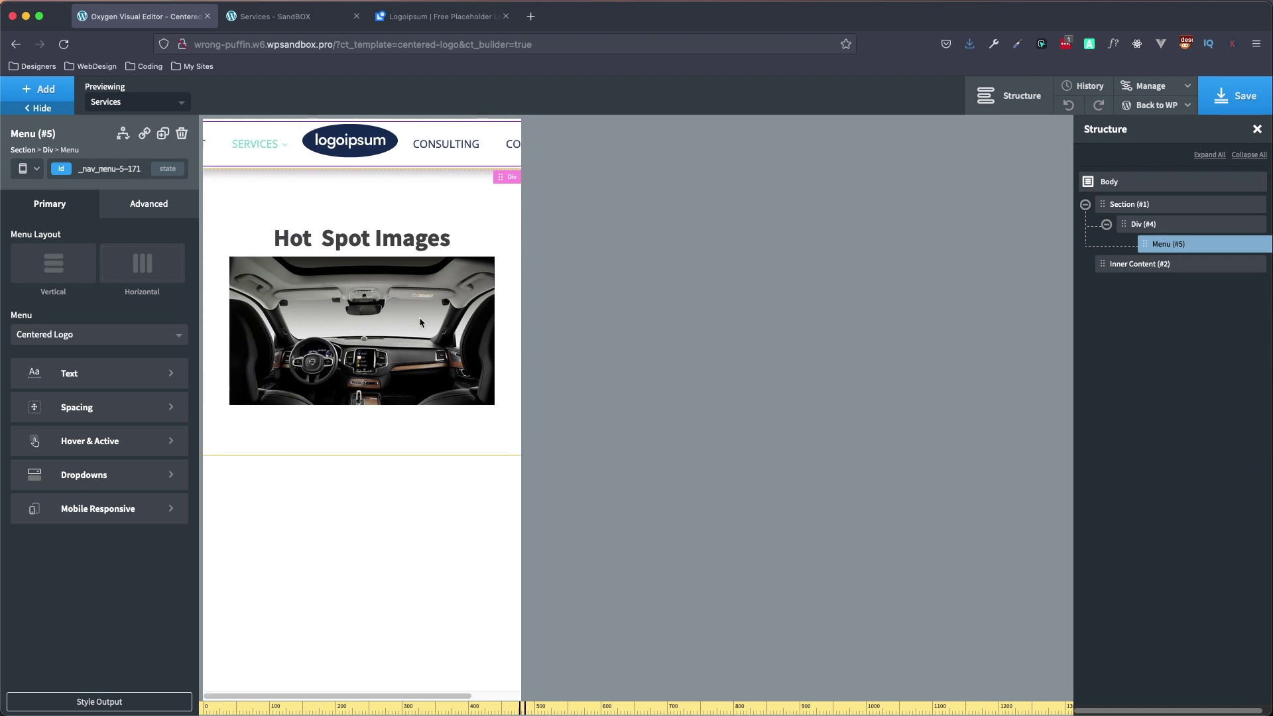
click(24, 169)
click(30, 188)
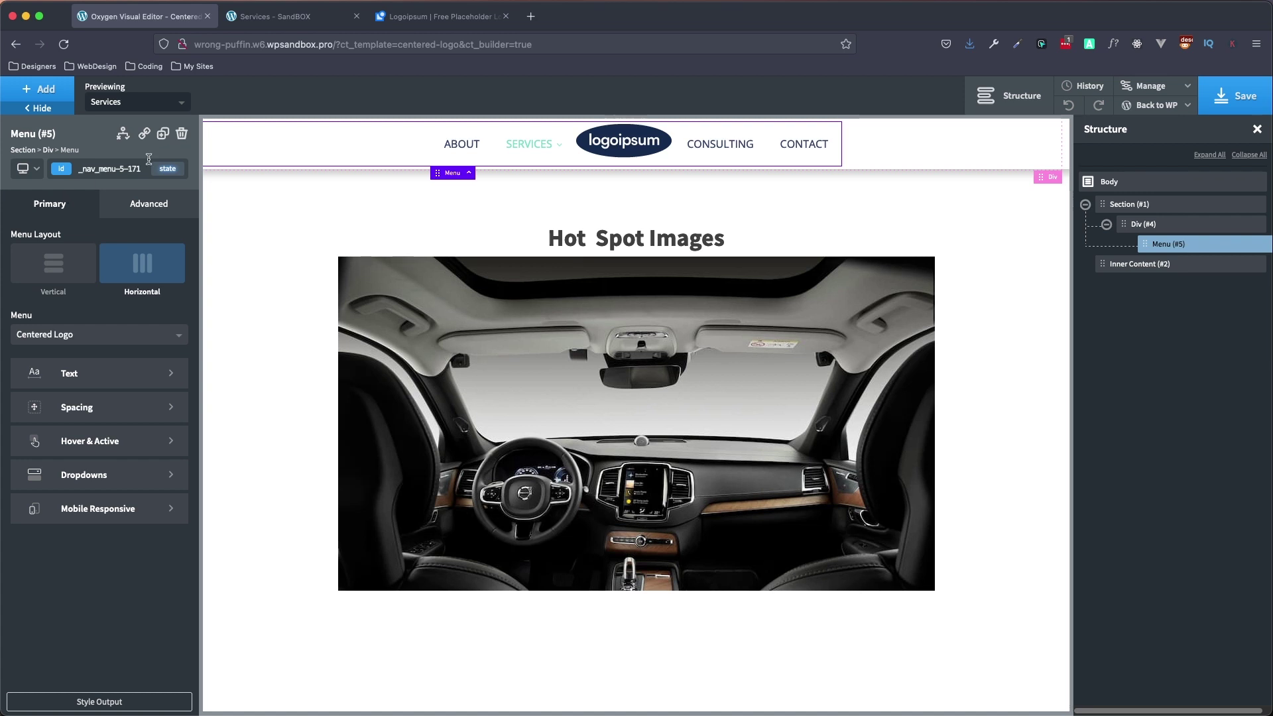
Step: Go to the menu management page in the WordPress dashboard and create a new menu named Mobile Logo
click(273, 20)
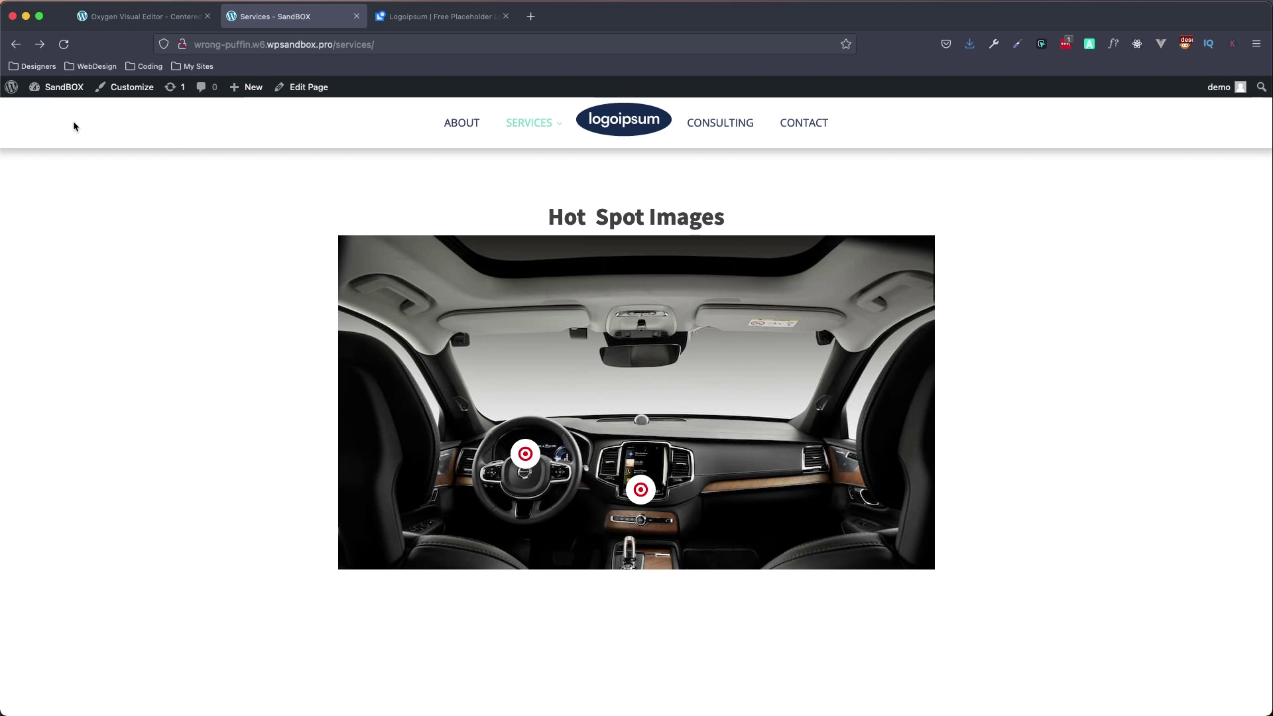
mouse_move(57, 87)
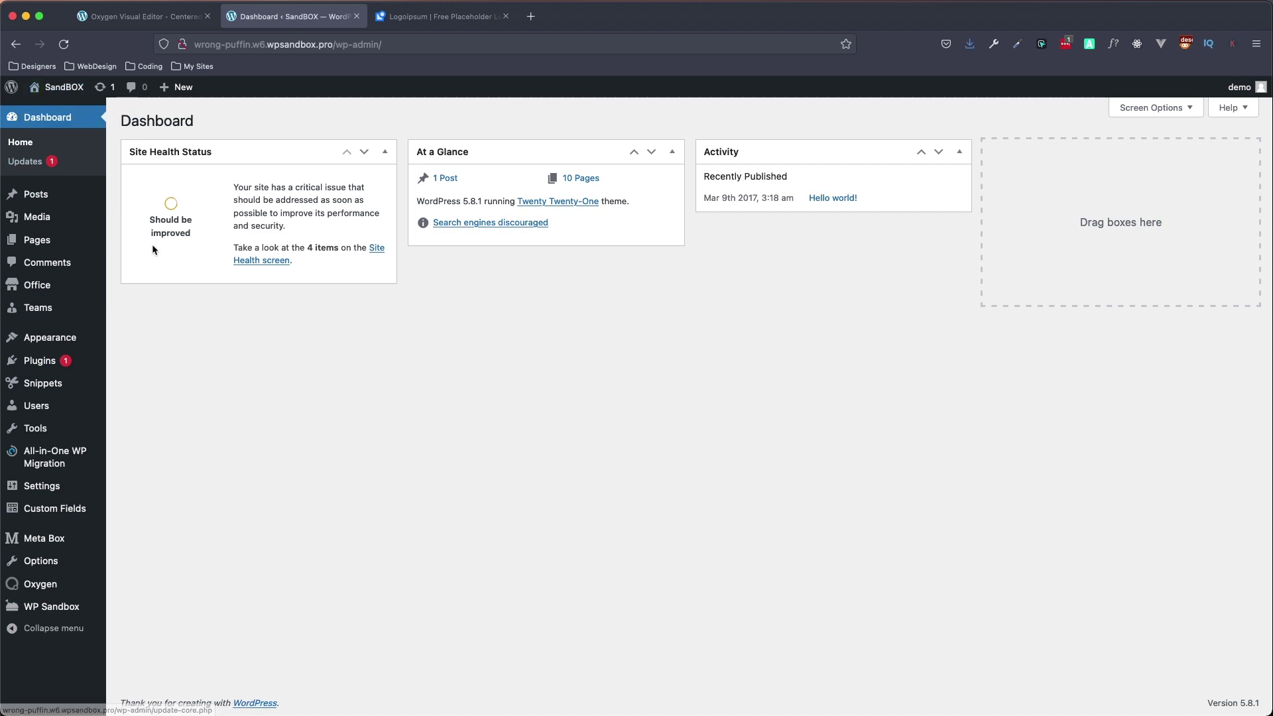
mouse_move(40, 336)
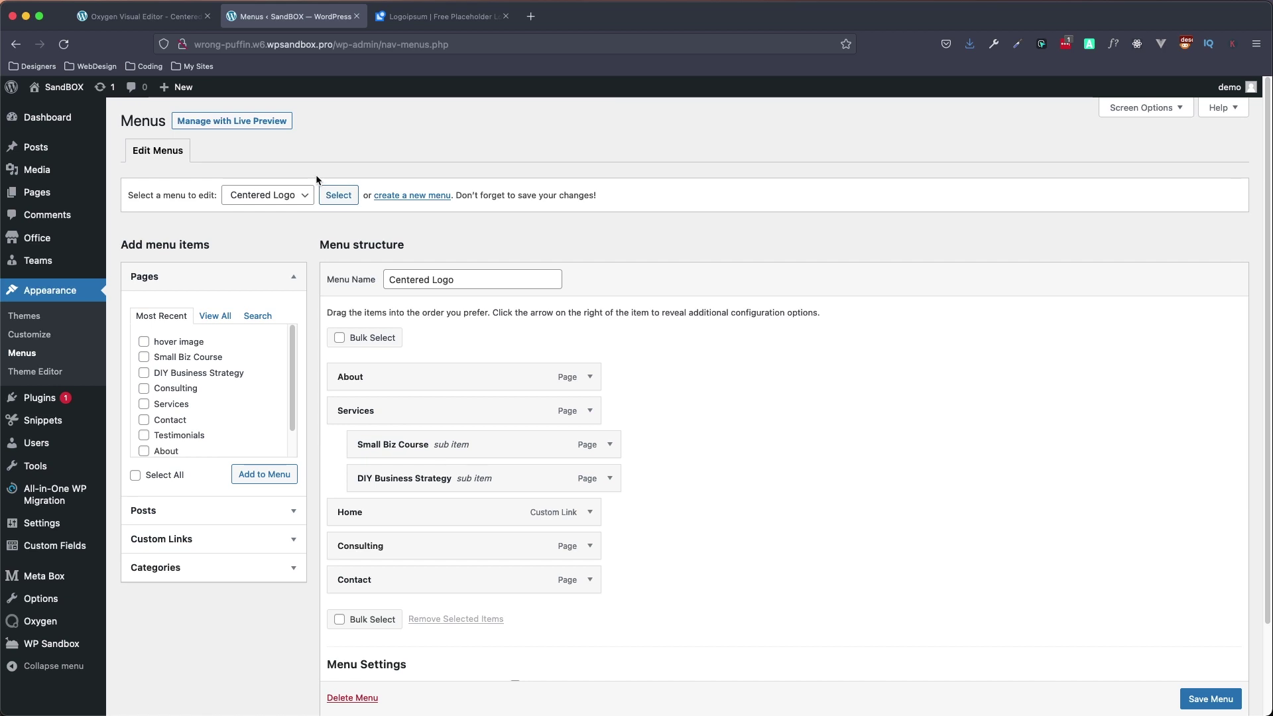
click(423, 197)
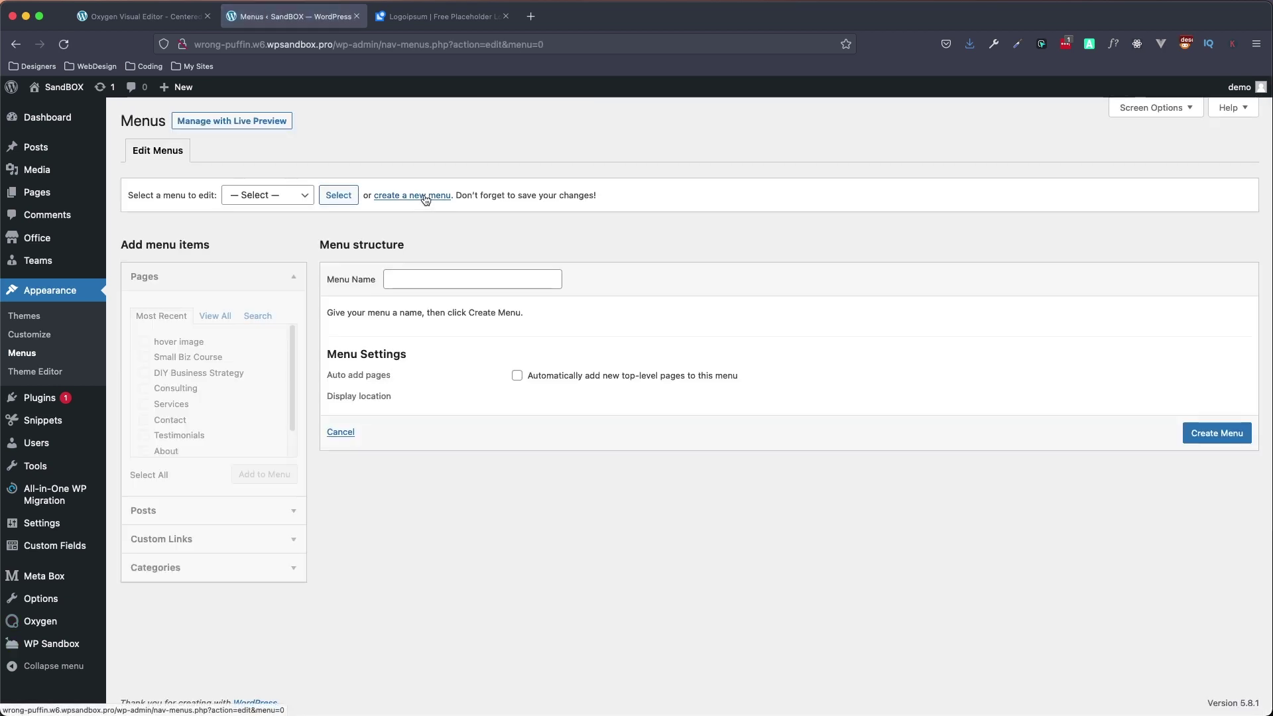
click(444, 277)
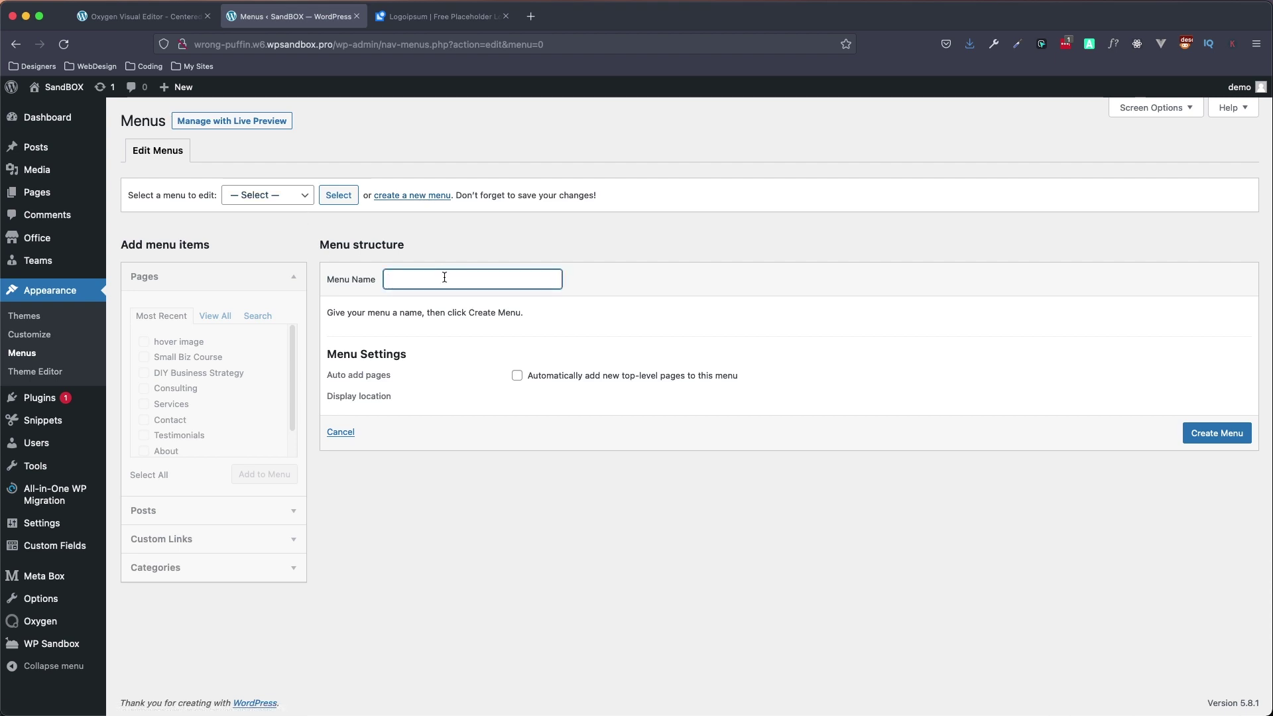
text(Mobile Logo)
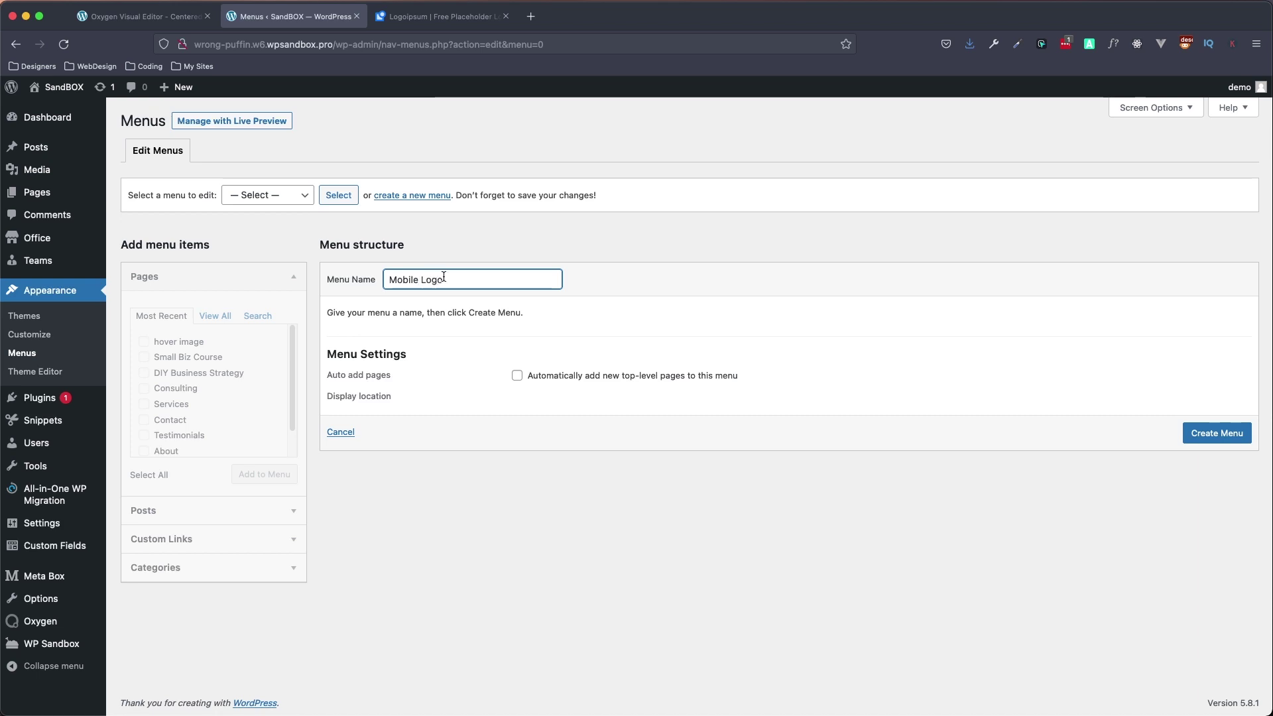
key(Return)
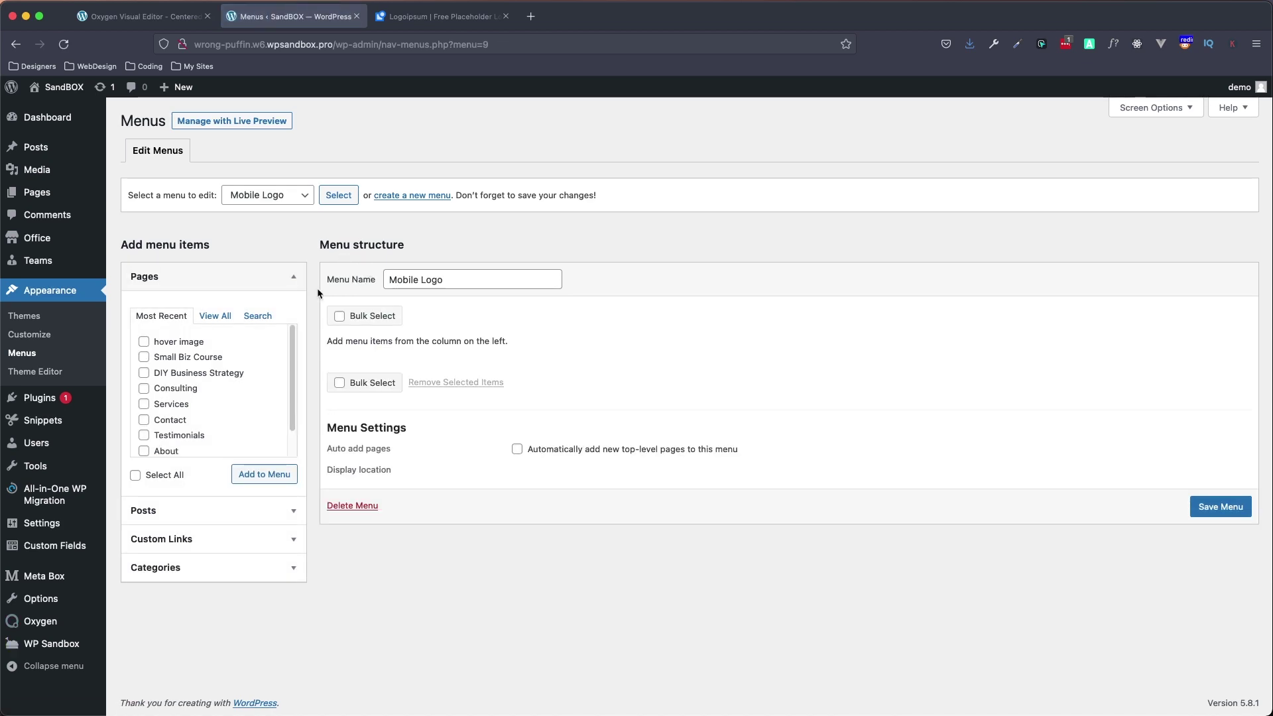
Step: Add the pages Small Biz Course, DIY Business Strategy, Consulting, Services, Contact and About to the Mobile Logo menu
click(146, 359)
click(145, 375)
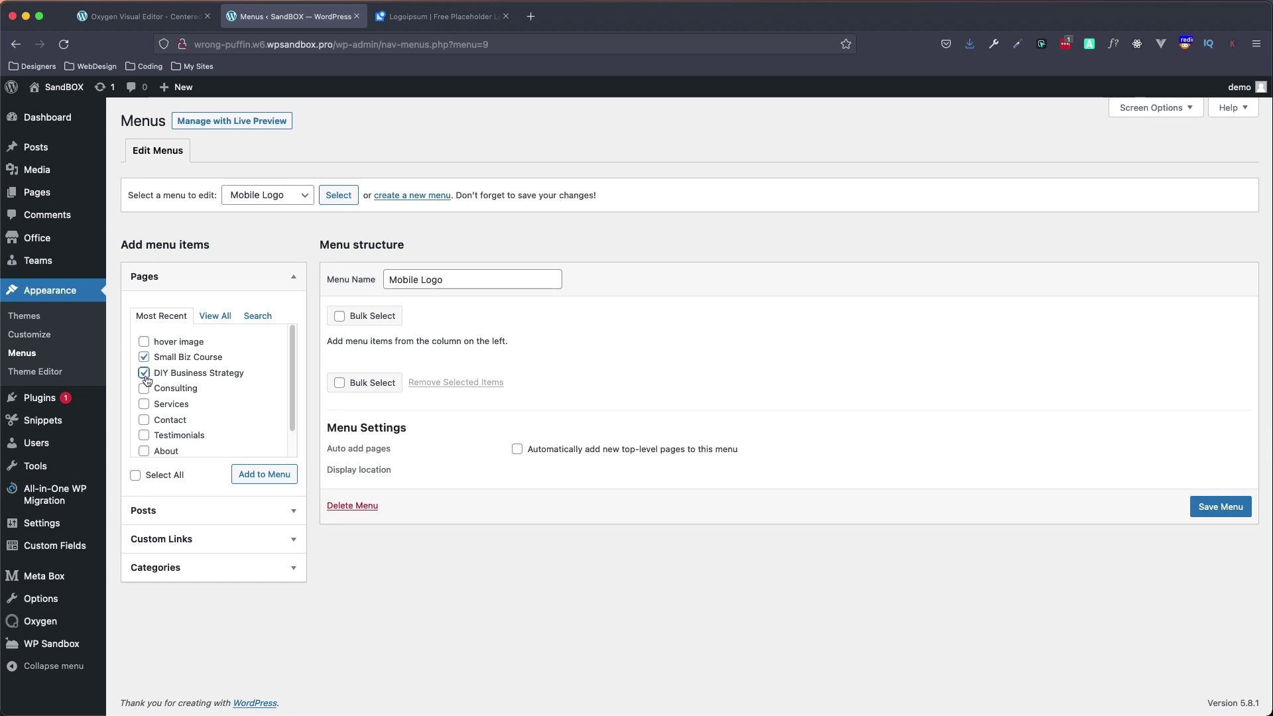
click(144, 405)
click(144, 421)
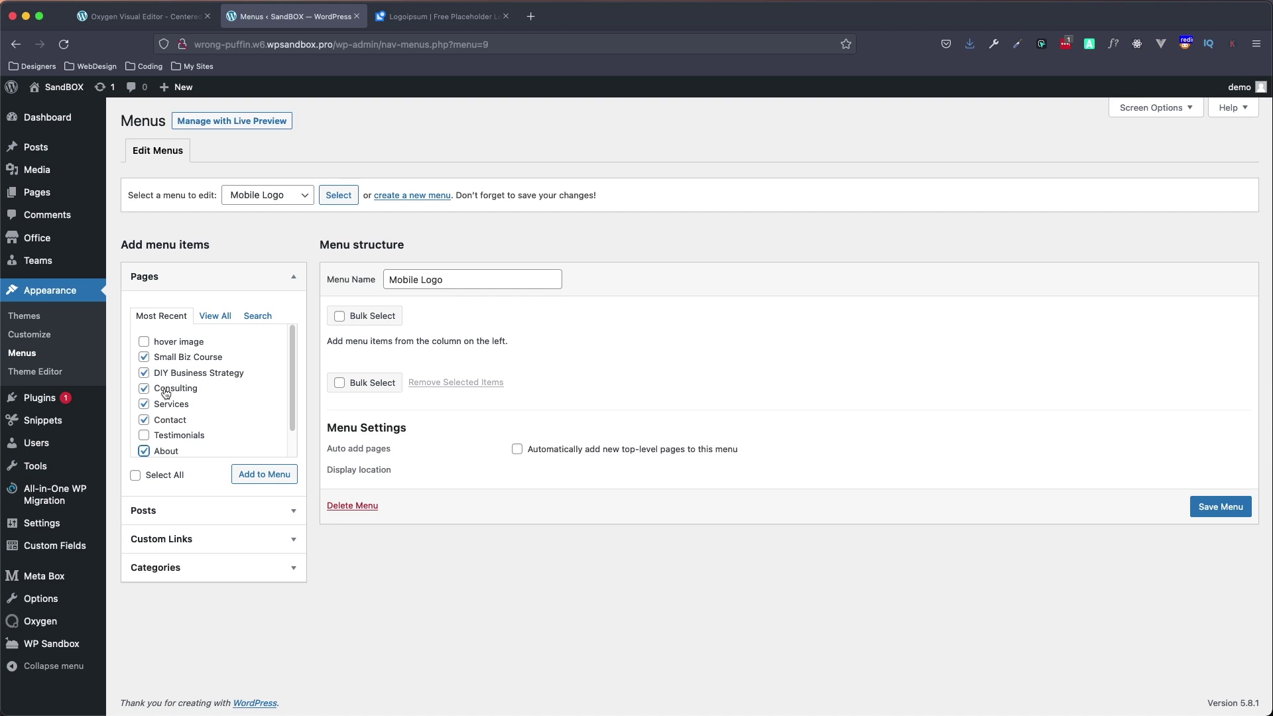
click(269, 475)
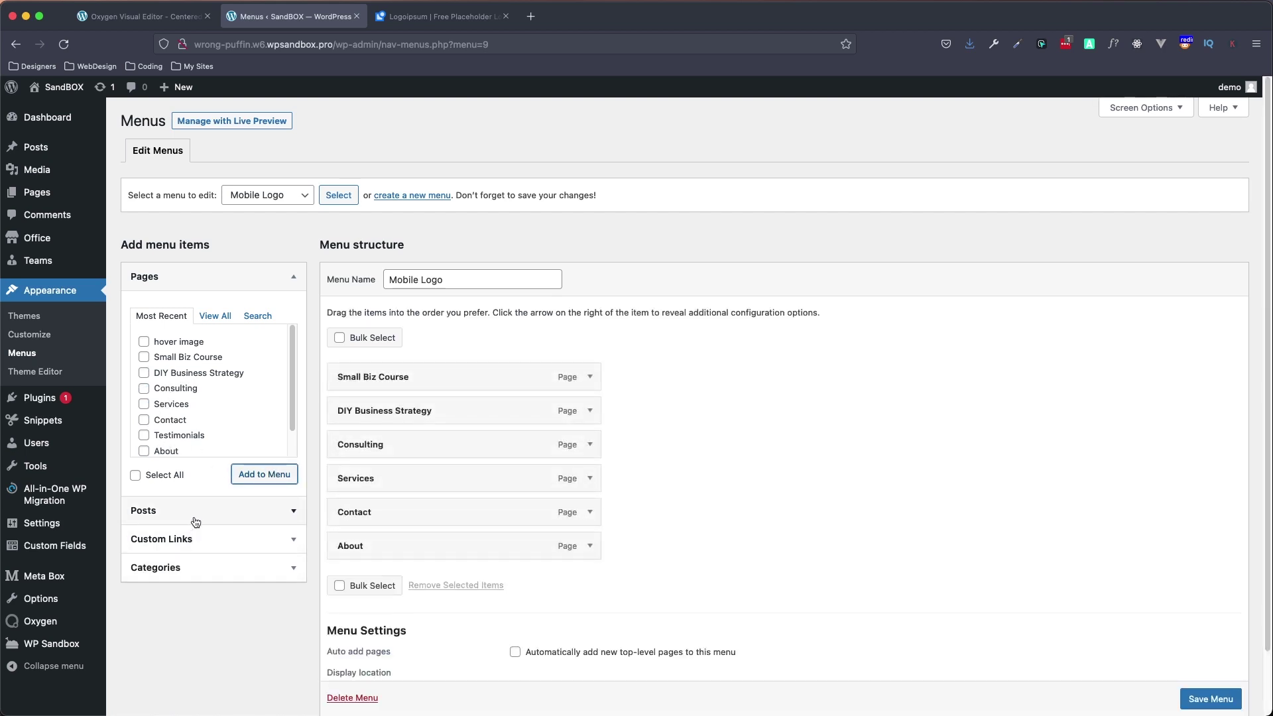
Step: Add a custom link with the URL / and the text Home to the Mobile Logo menu
click(199, 539)
click(264, 377)
key(super+a)
text(/)
key(Tab)
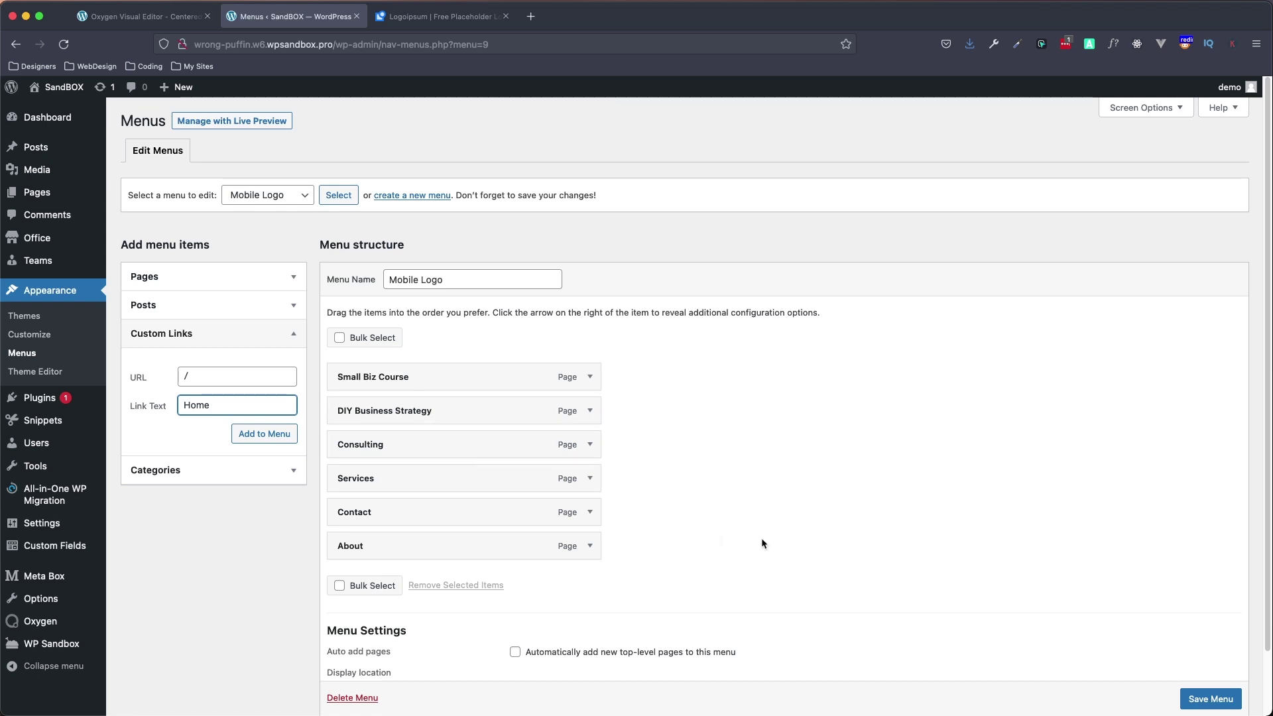
click(265, 433)
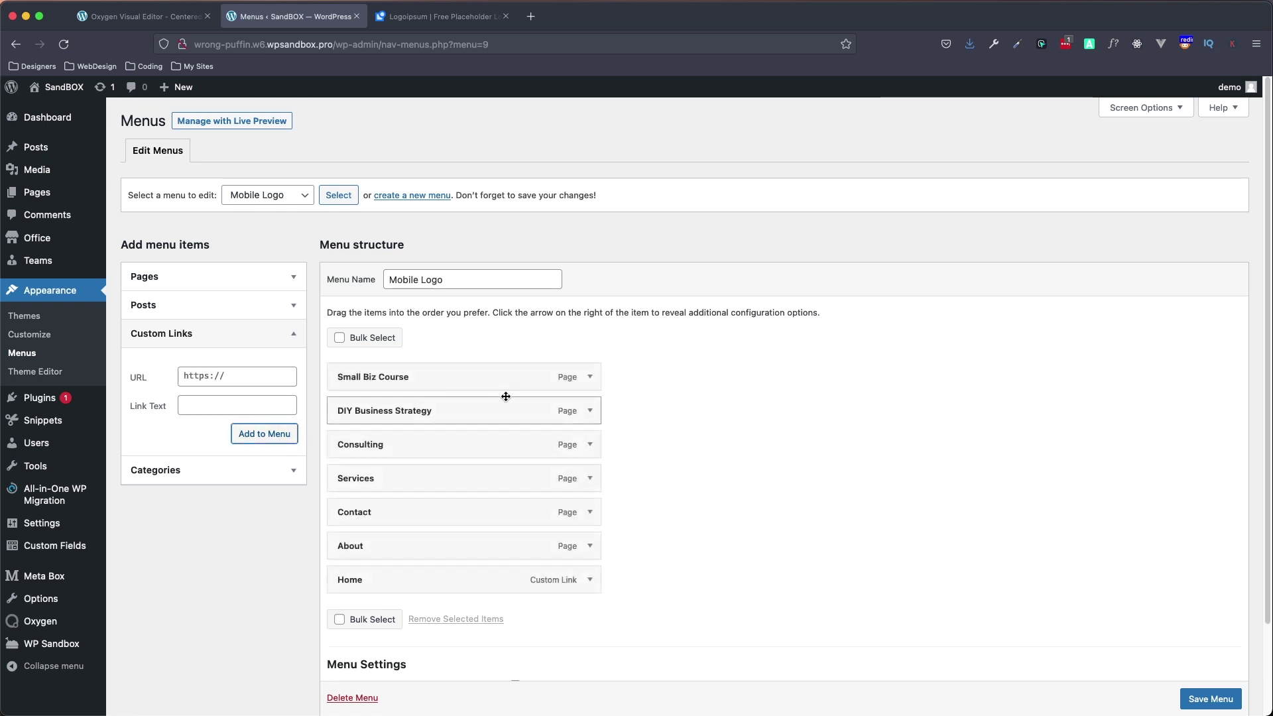
Step: Order the menu as Home, About, Services, Consulting, Contact, nest Small Biz Course and DIY Business Strategy under Services, and save it
drag(386, 569, 412, 376)
drag(411, 584, 419, 410)
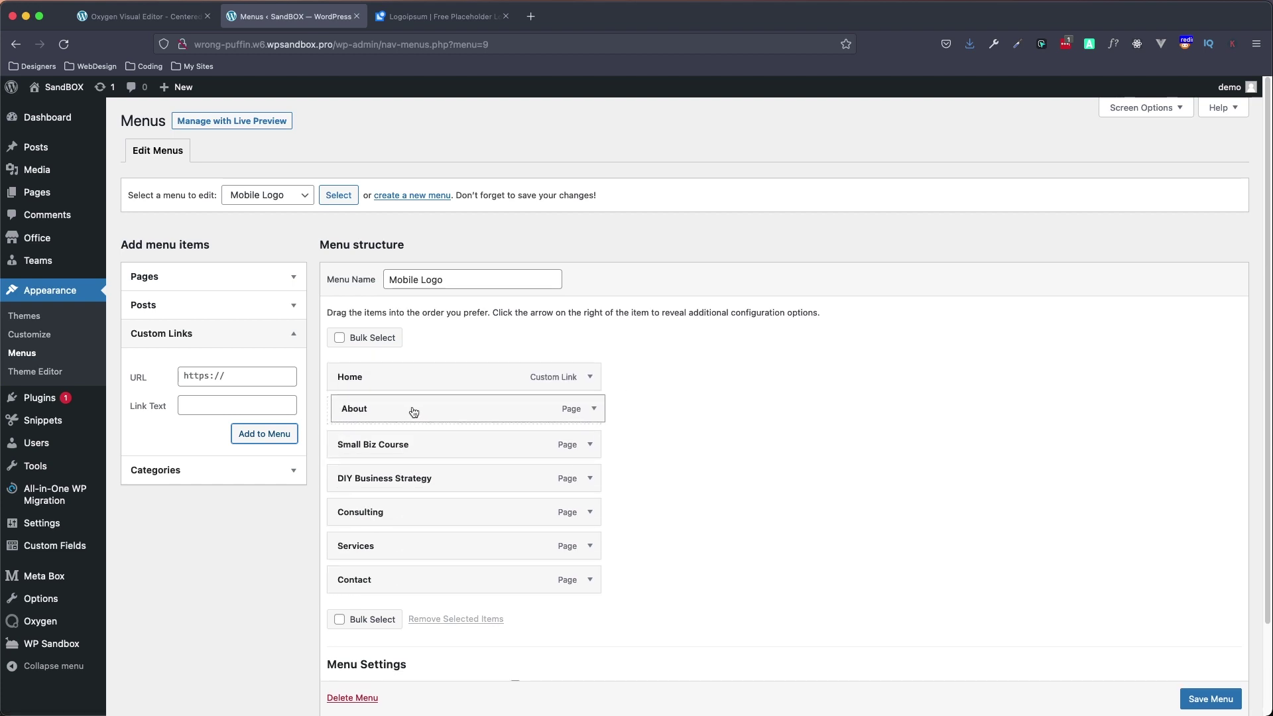
drag(417, 551, 451, 507)
click(1210, 699)
scroll(1210, 597, down, 1)
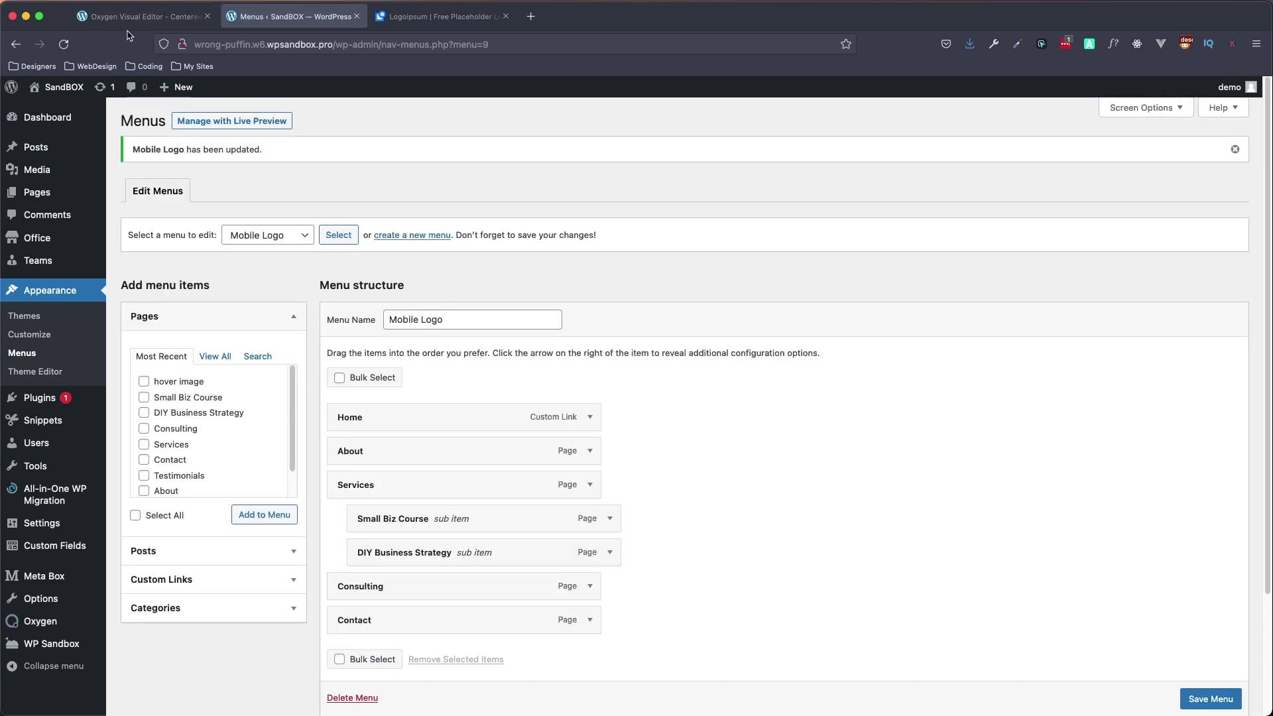
Step: Switch back to the Oxygen editor, save the template and reload the editor
click(151, 22)
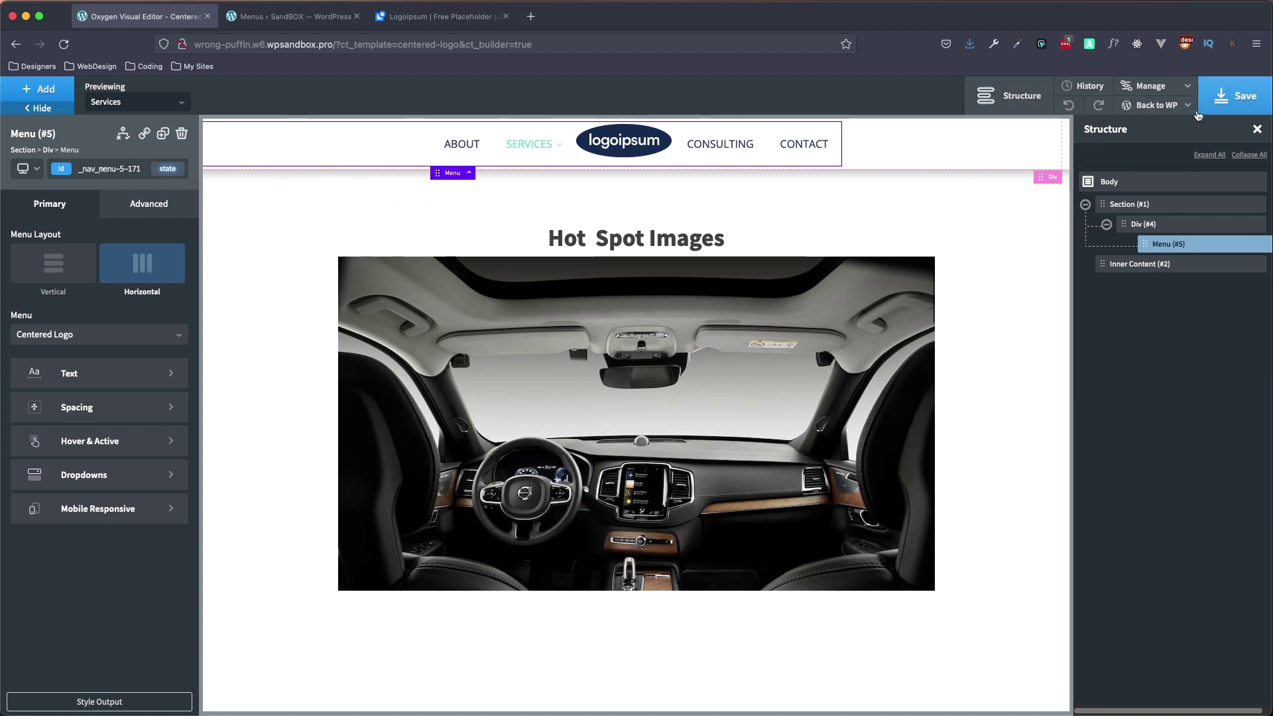
click(1228, 108)
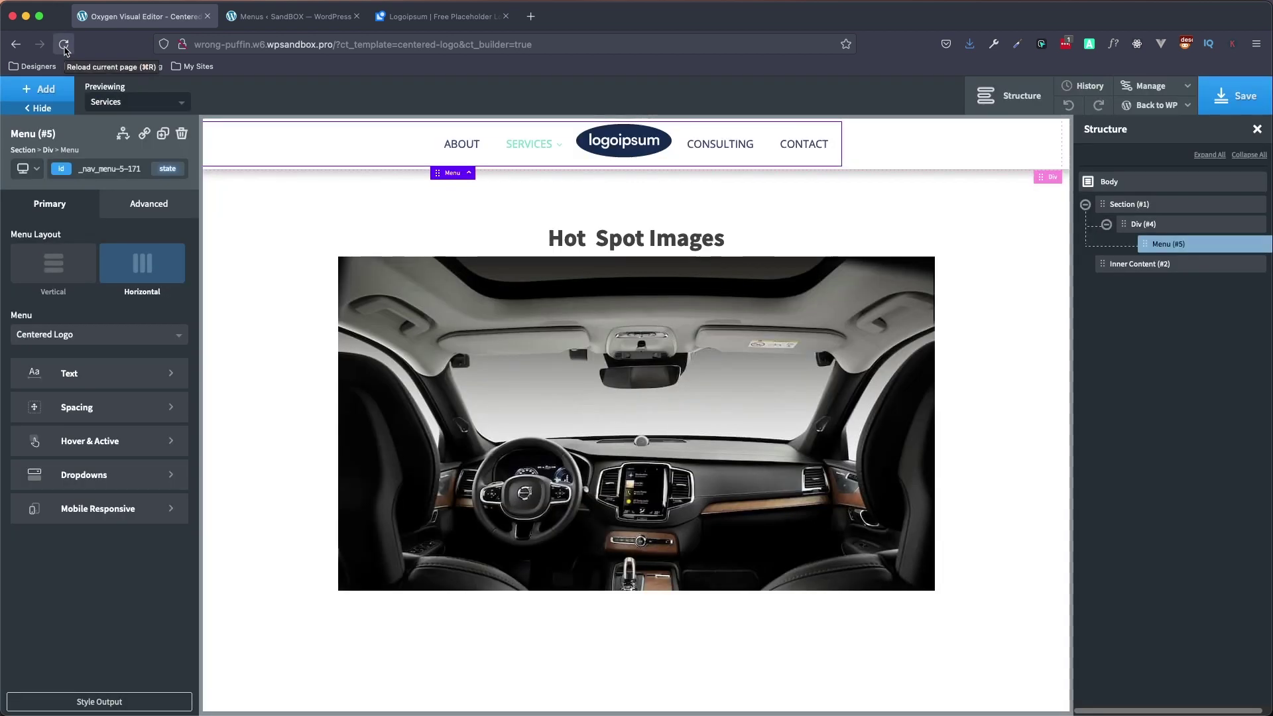
click(64, 47)
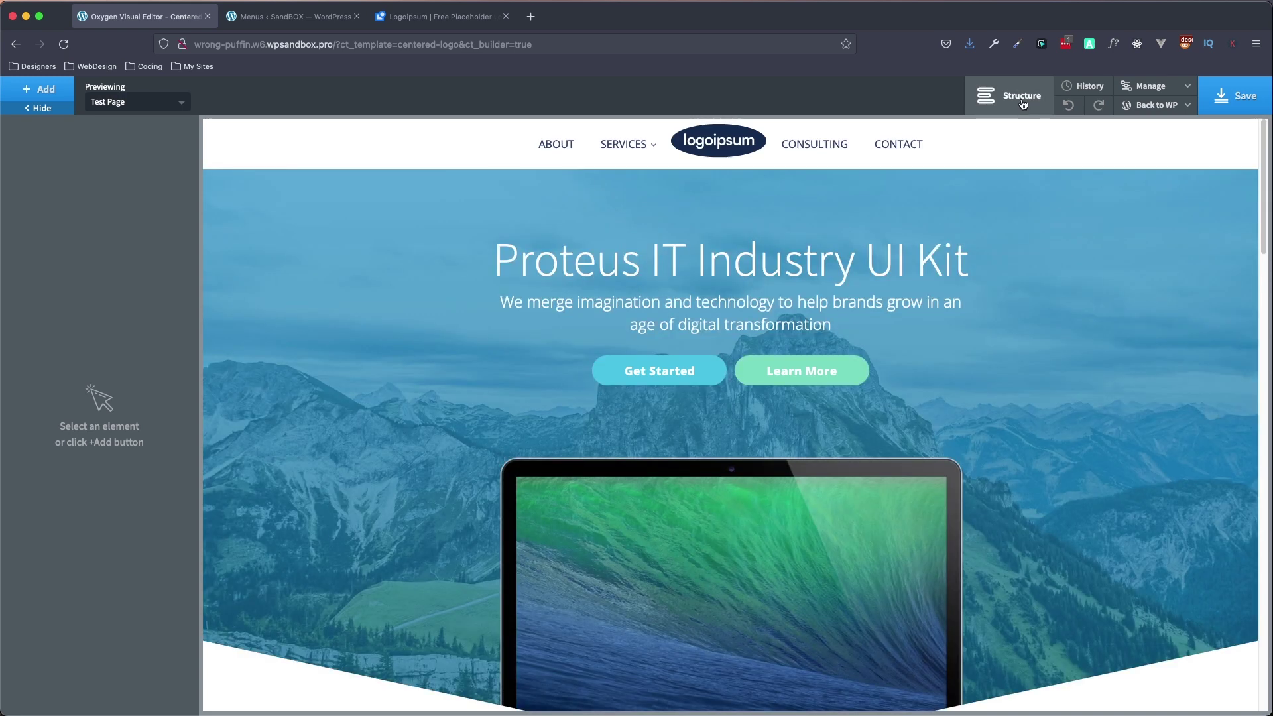
Step: Add a new div inside the header section's existing div, below the menu, and set its width to 100%
click(1008, 95)
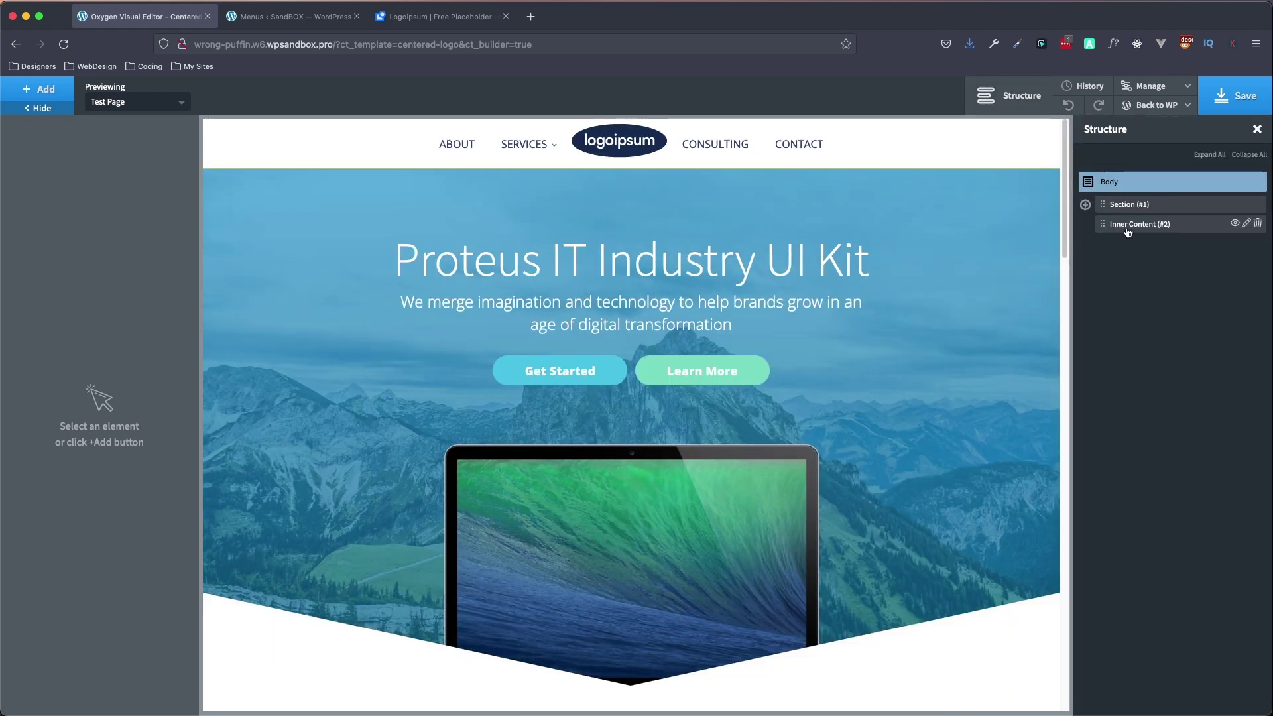
click(1085, 205)
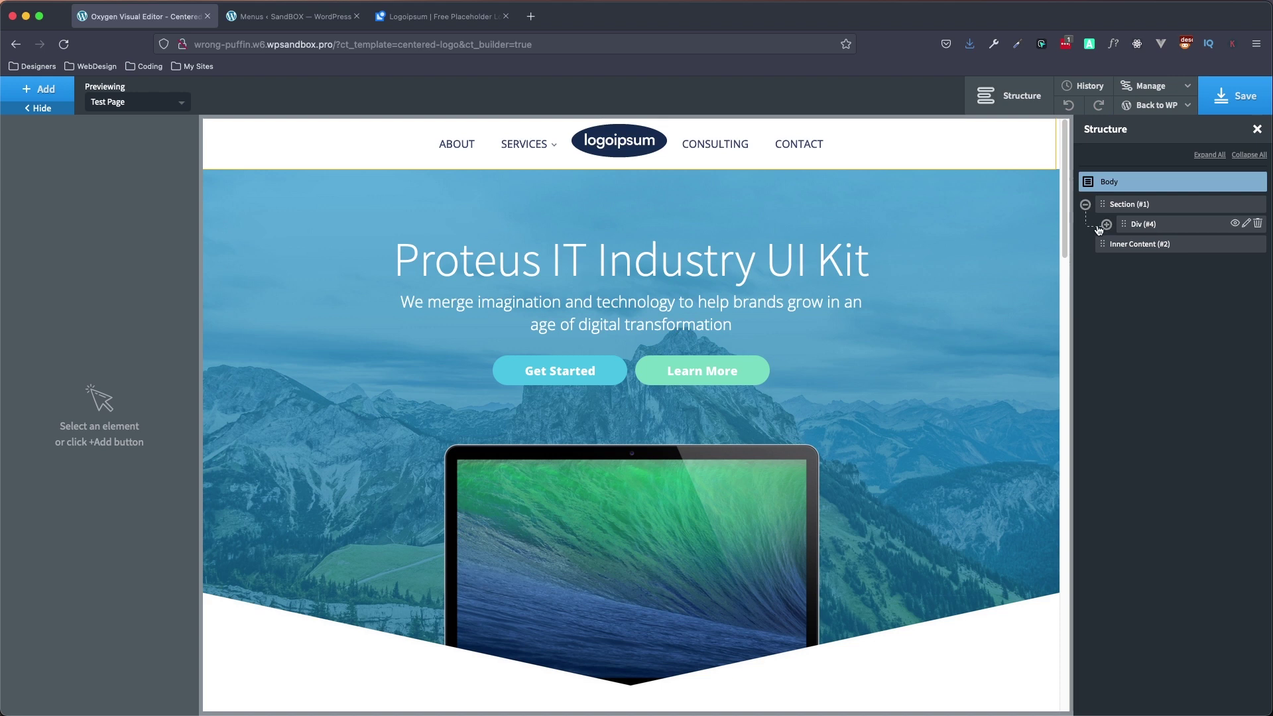
click(1106, 226)
click(1190, 227)
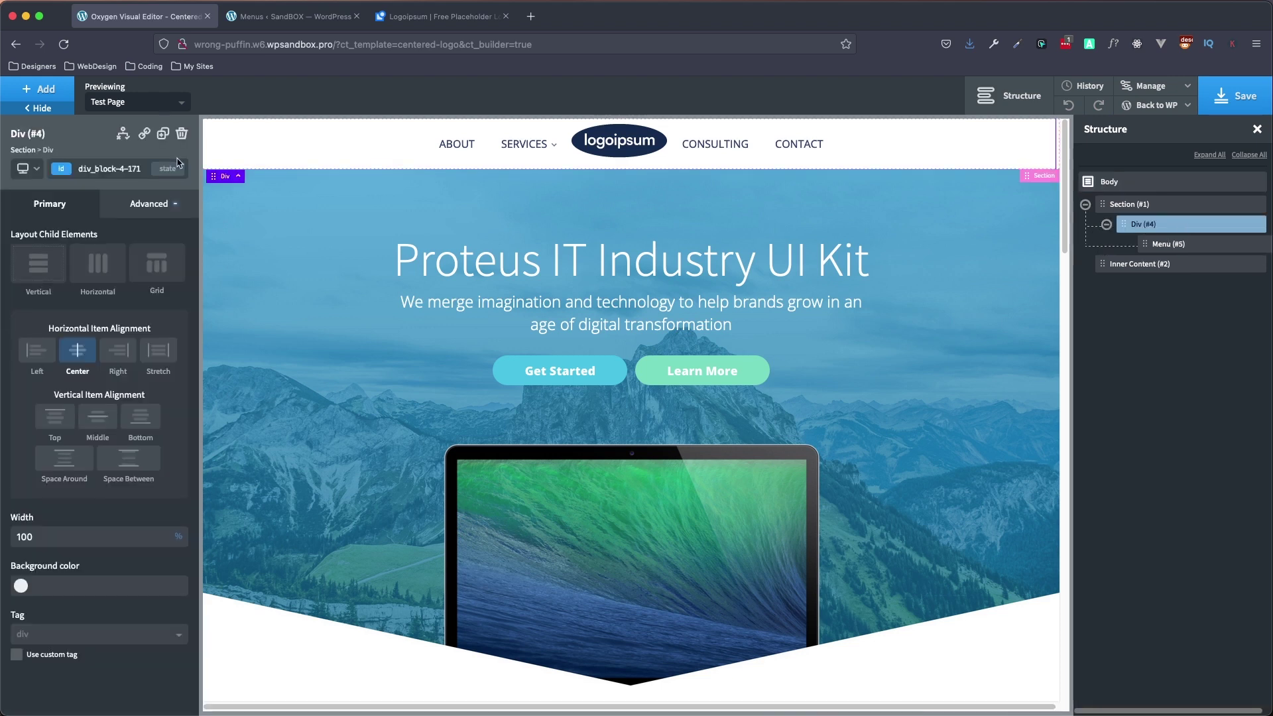
click(46, 98)
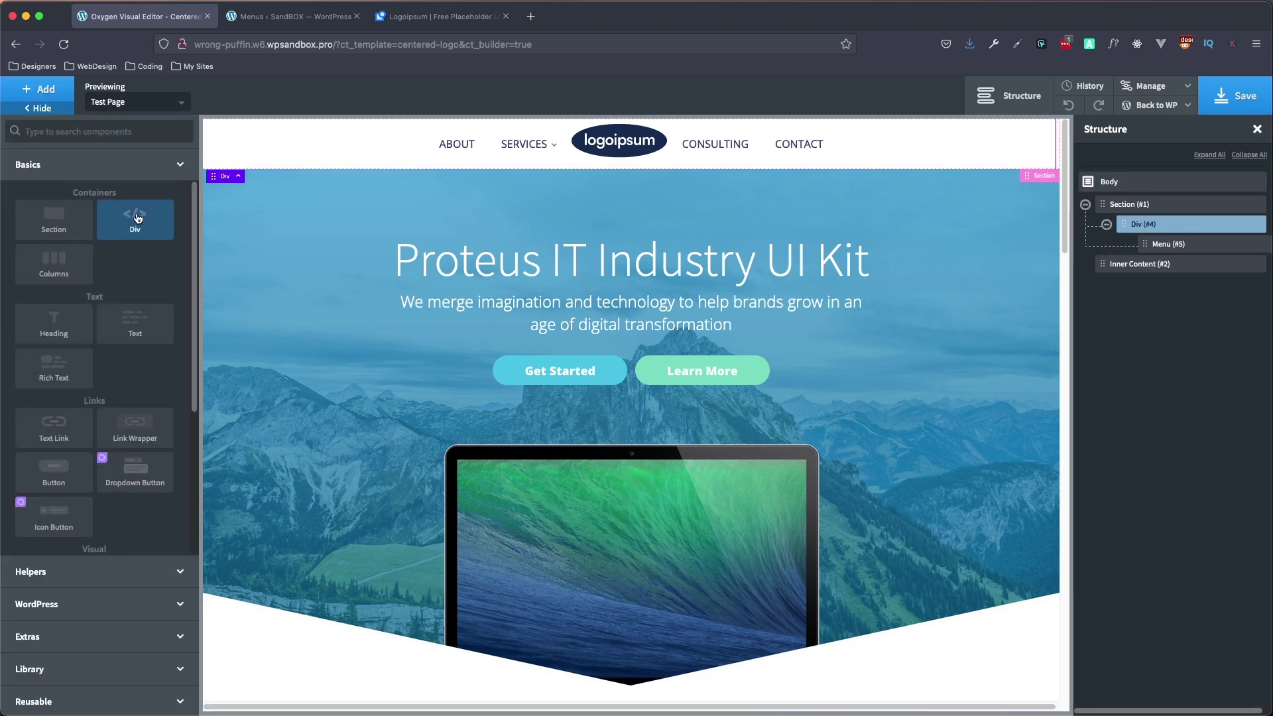
click(136, 218)
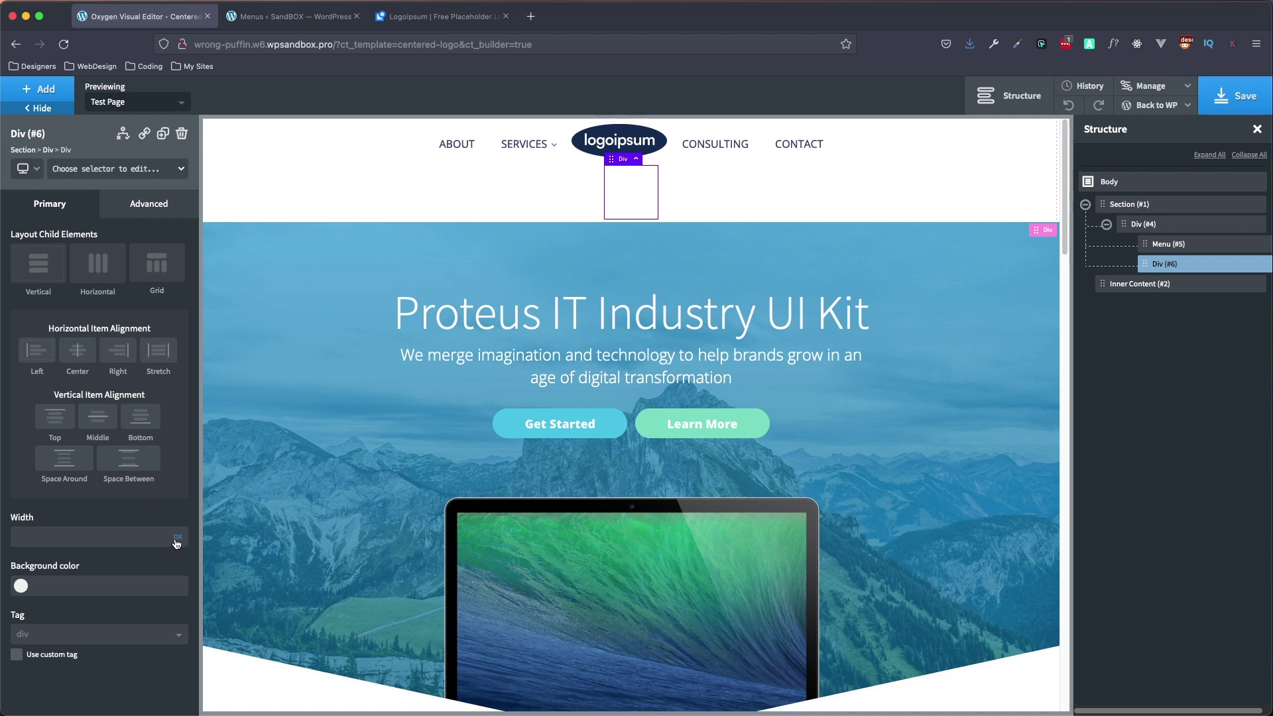
click(178, 535)
text(10)
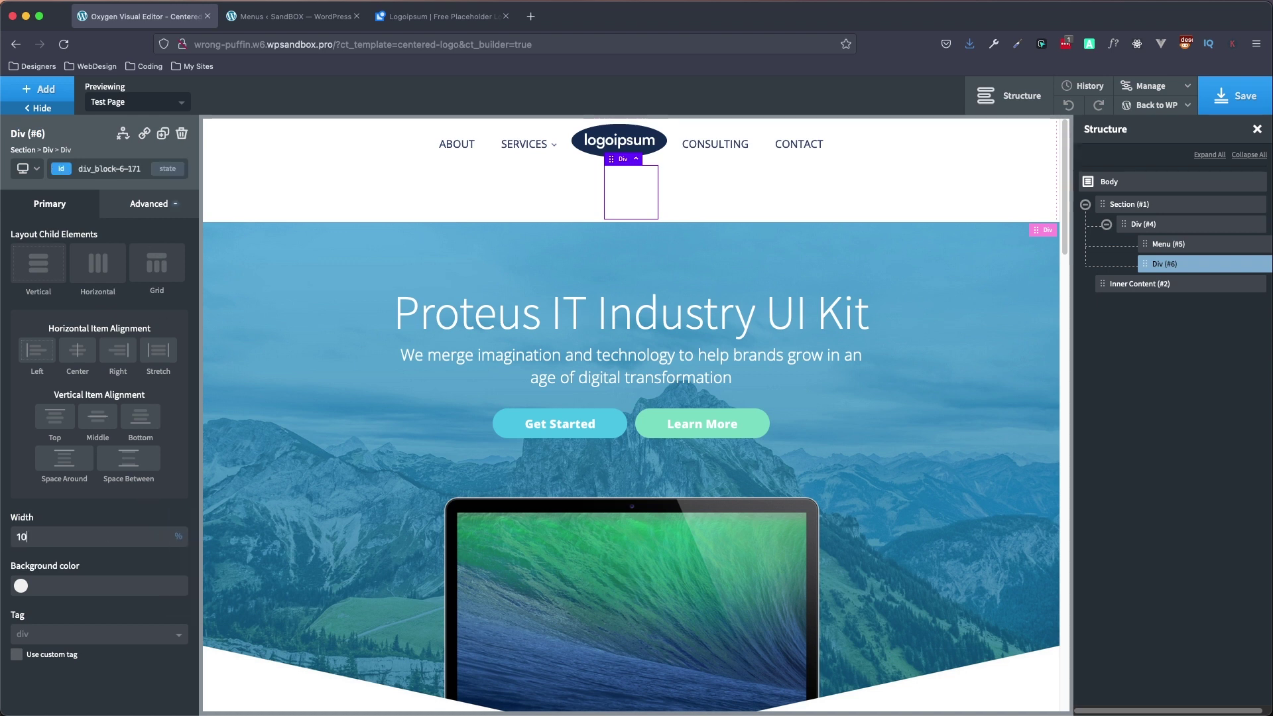
text(0)
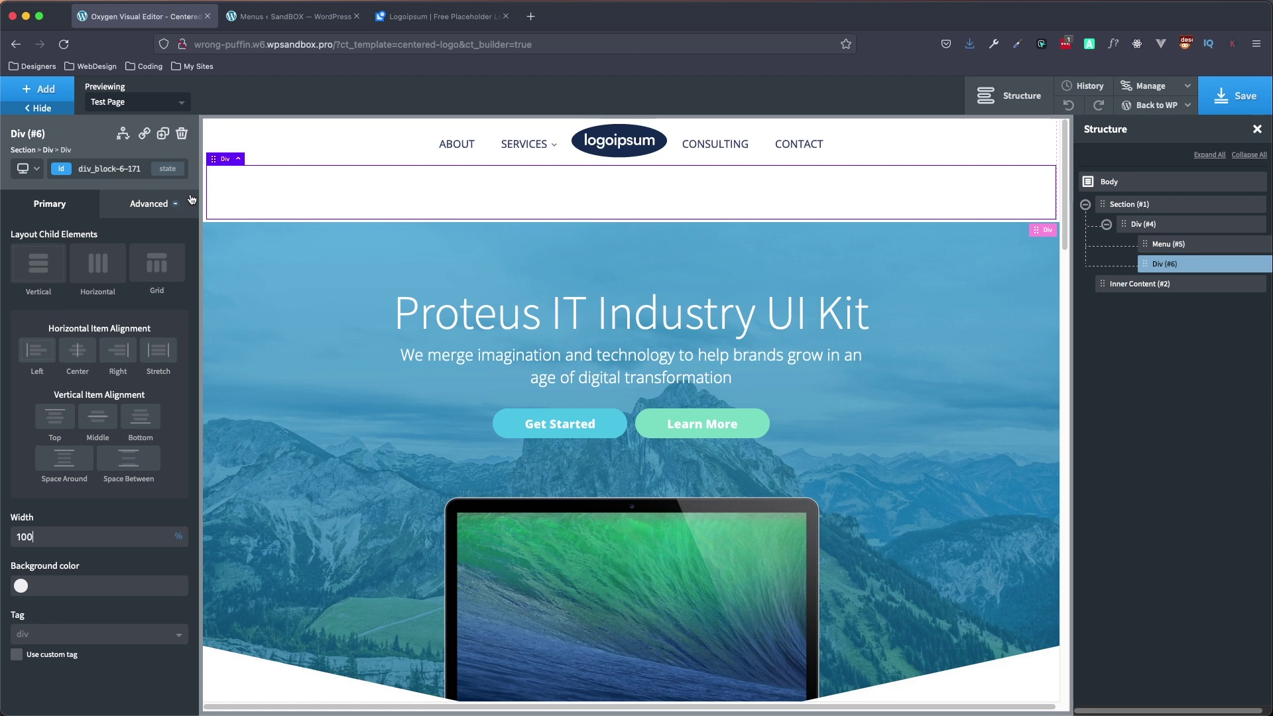
Step: Lay out the new div's children horizontally with middle vertical alignment and space between them
click(110, 272)
click(99, 411)
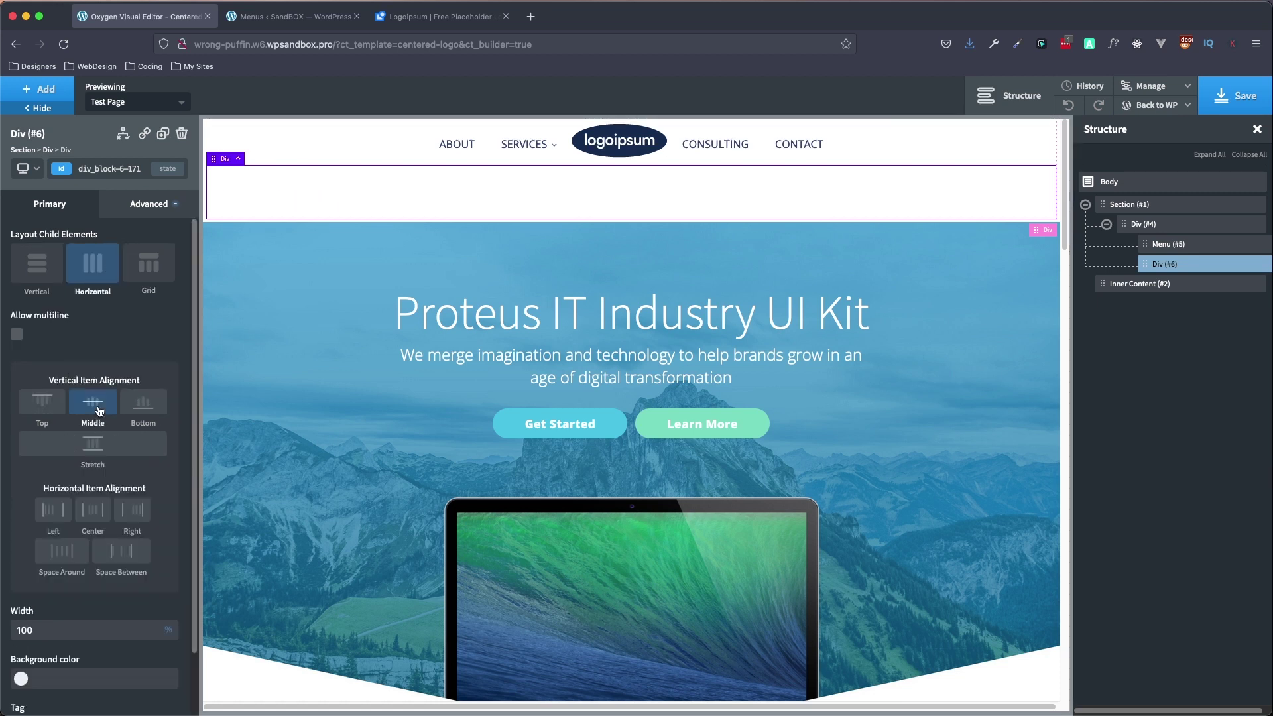
click(129, 562)
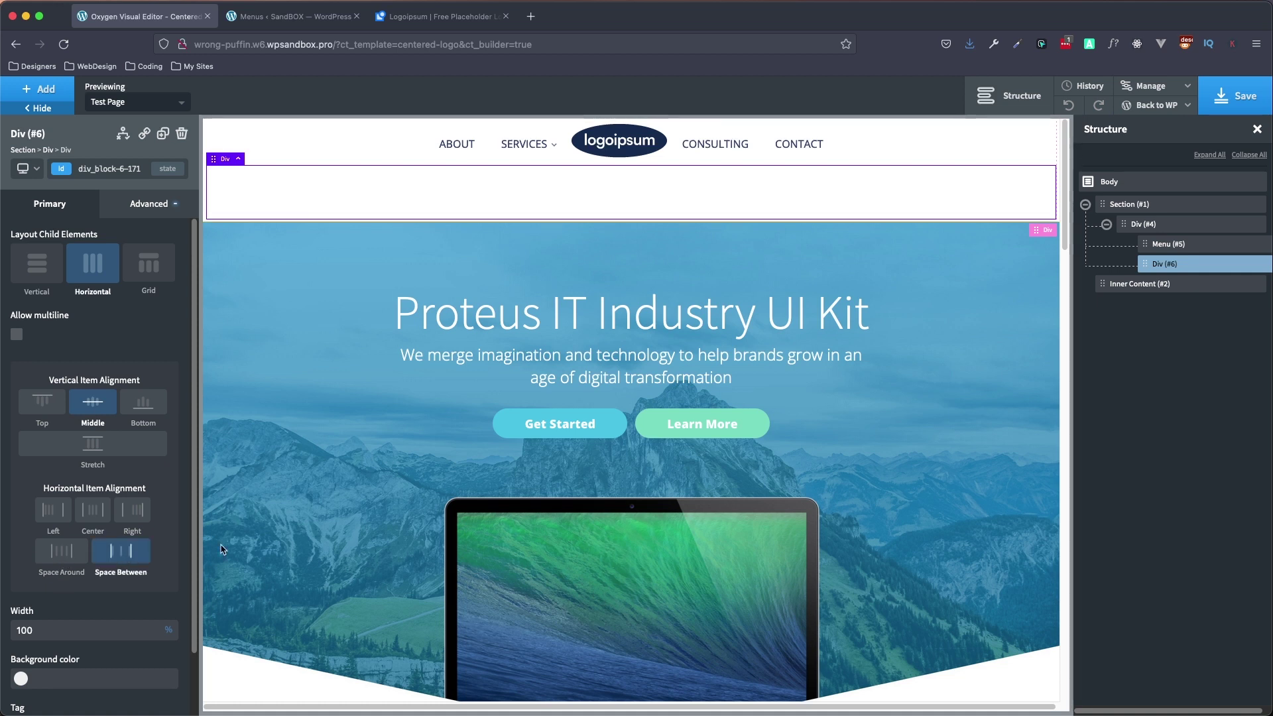
Step: Add an image element inside the new div and choose the logoipsum logo from the media library
click(45, 93)
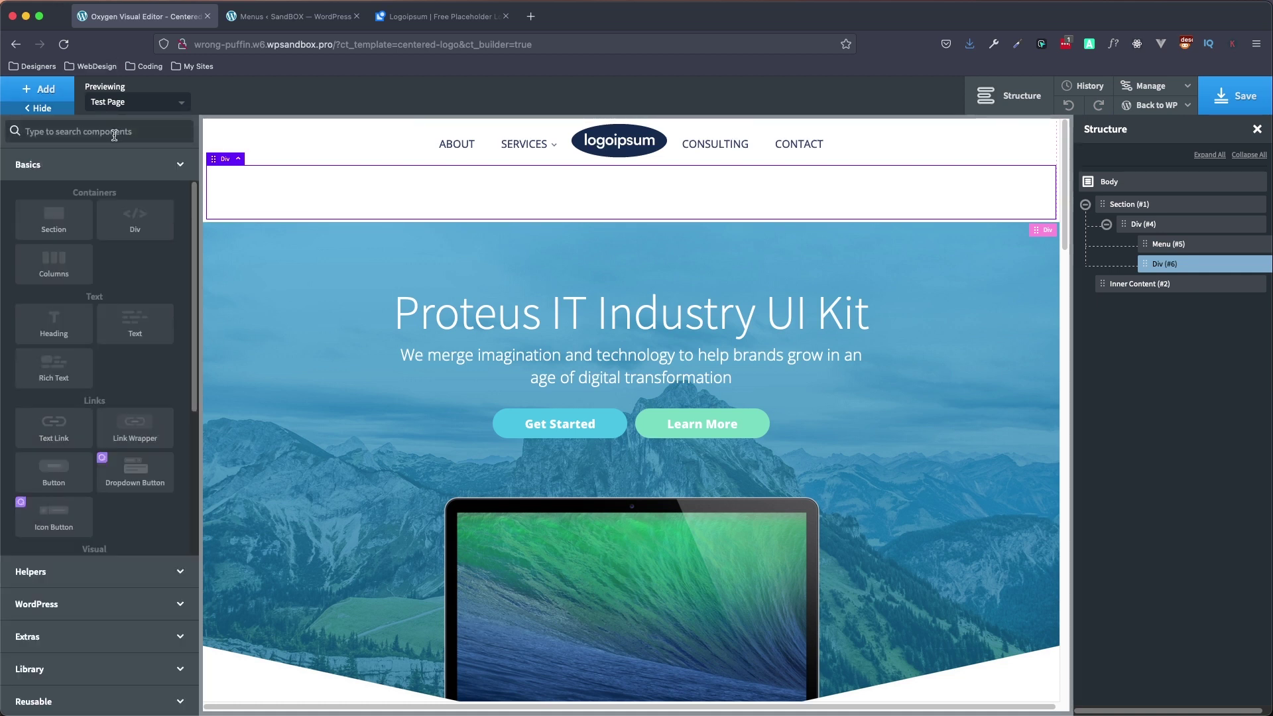
text(im)
click(55, 172)
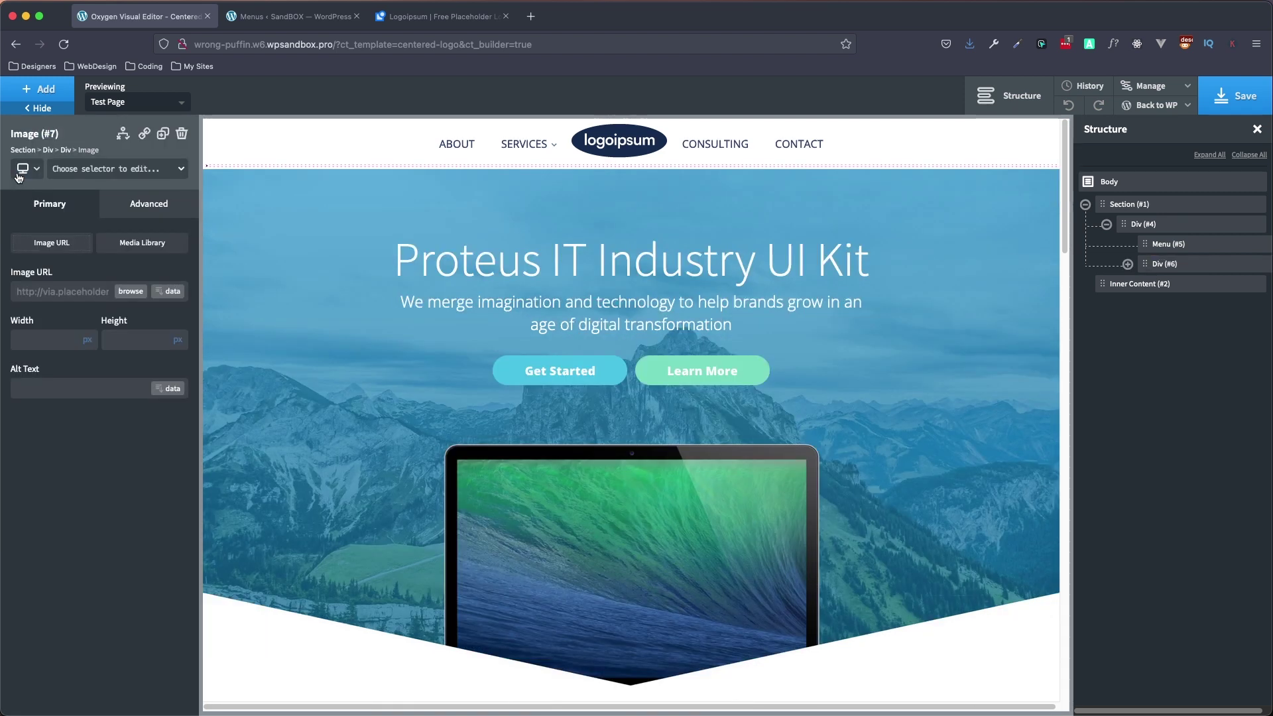
click(129, 293)
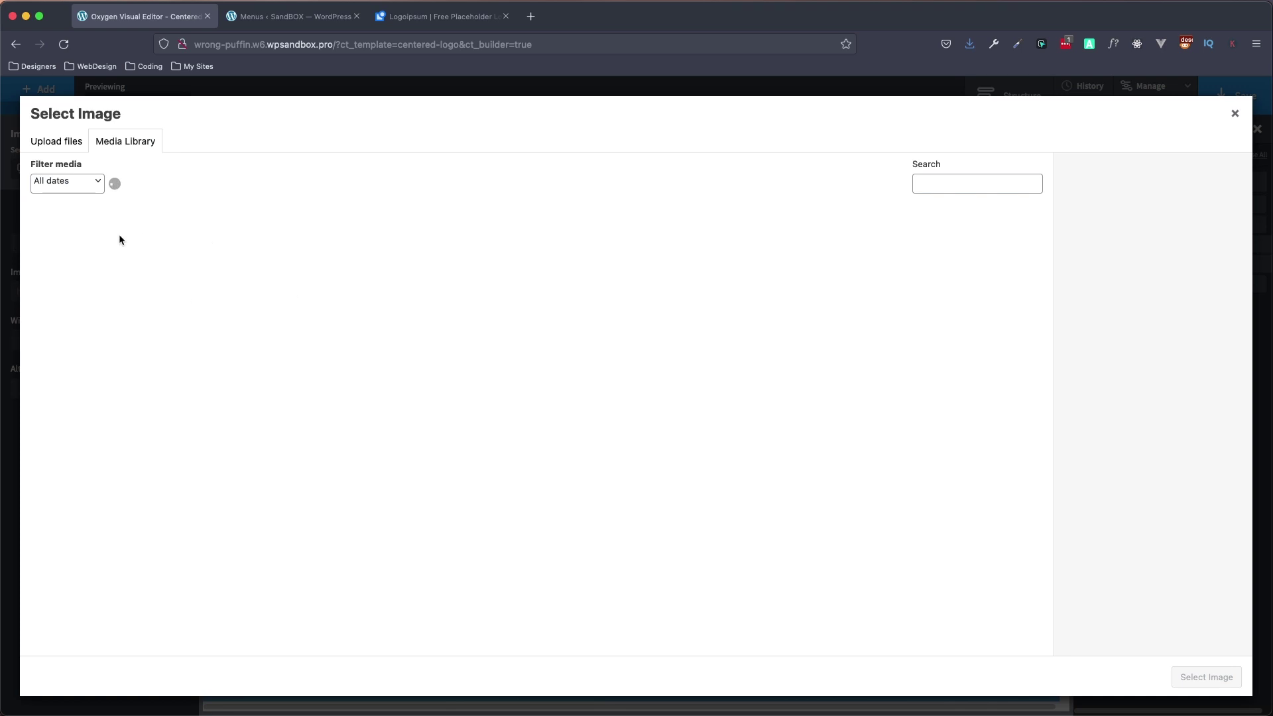
click(98, 252)
click(1206, 676)
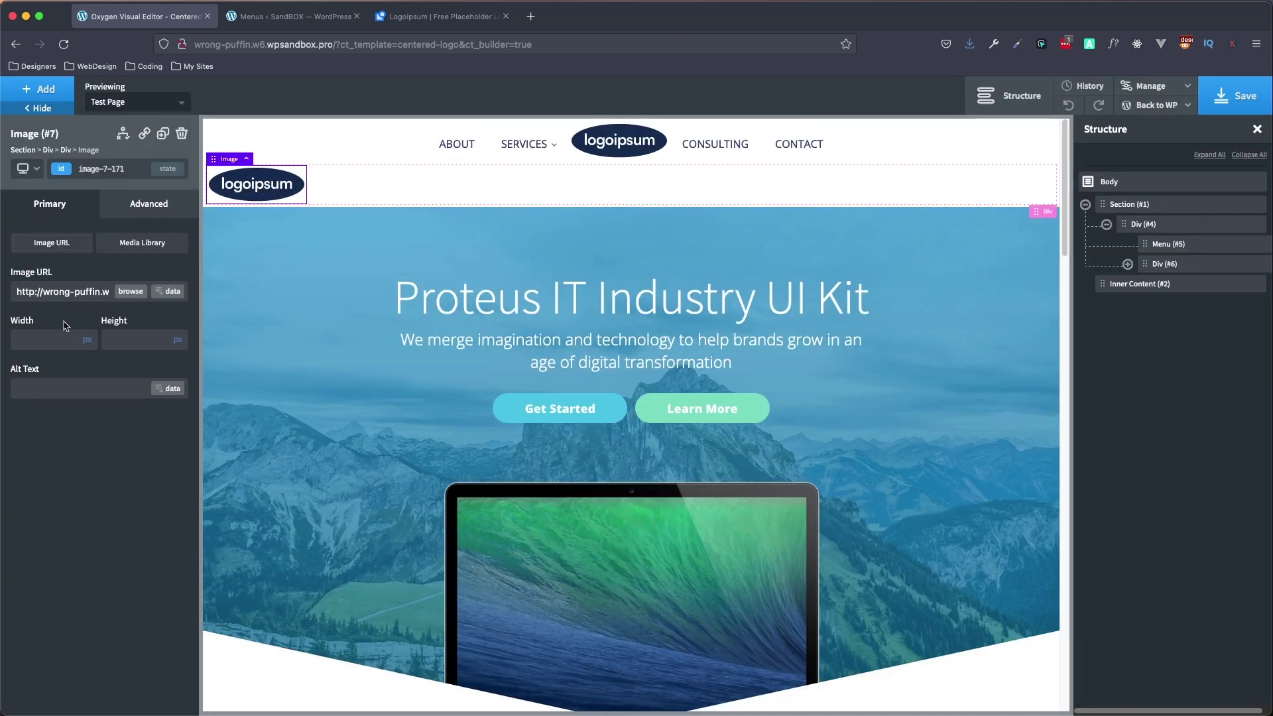
Step: Set the logo image's width to 150 px and its height to auto
click(48, 341)
text(150)
click(177, 339)
click(182, 372)
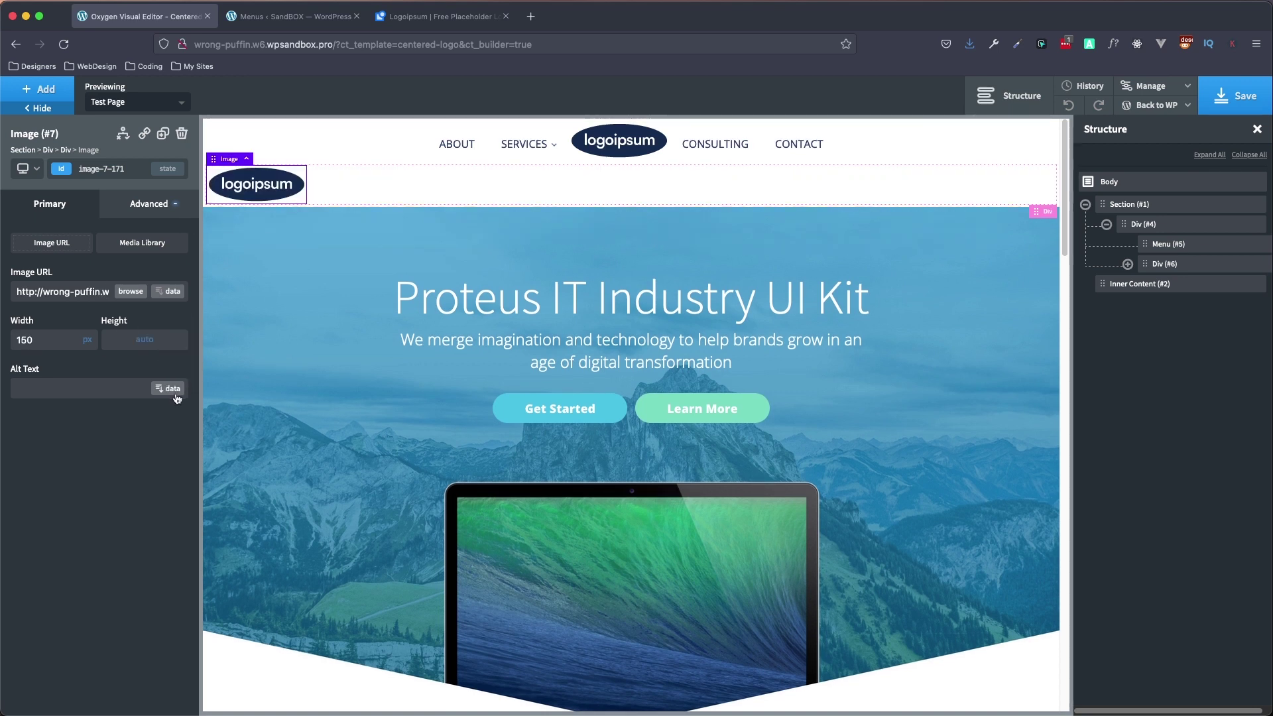
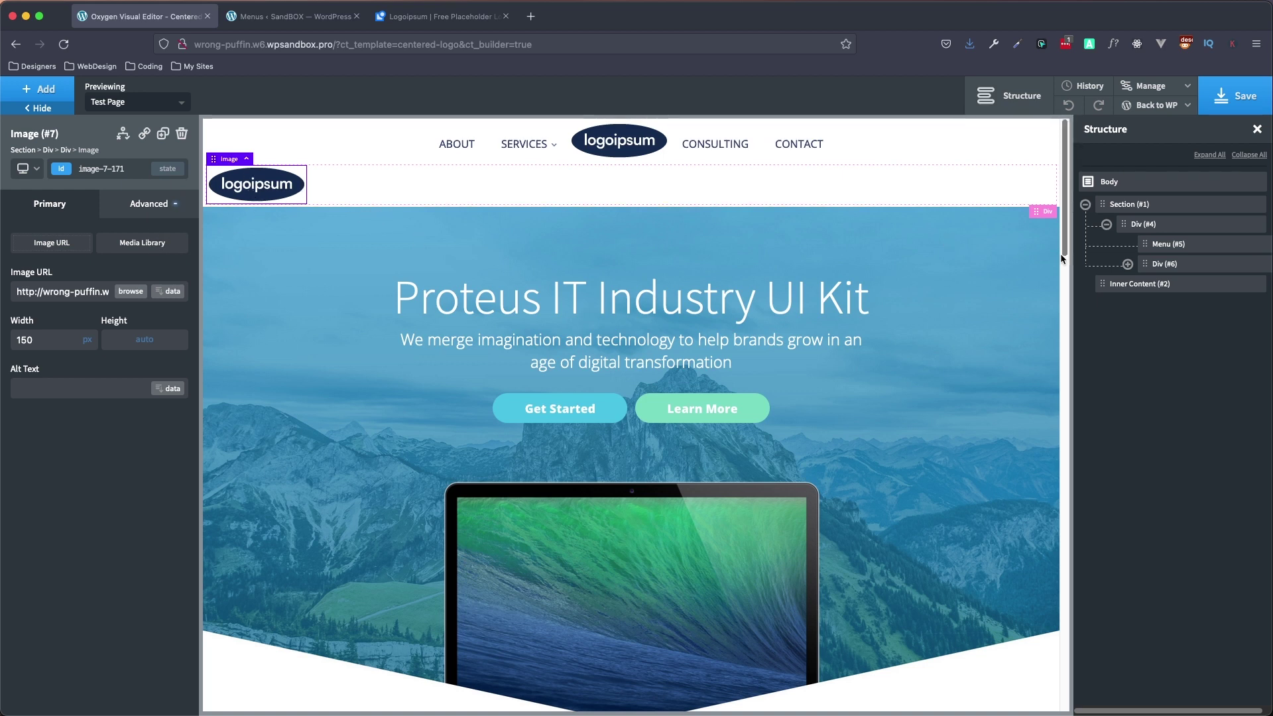
Step: Duplicate the header menu and move the copy into the new div, after the logo image
click(1127, 265)
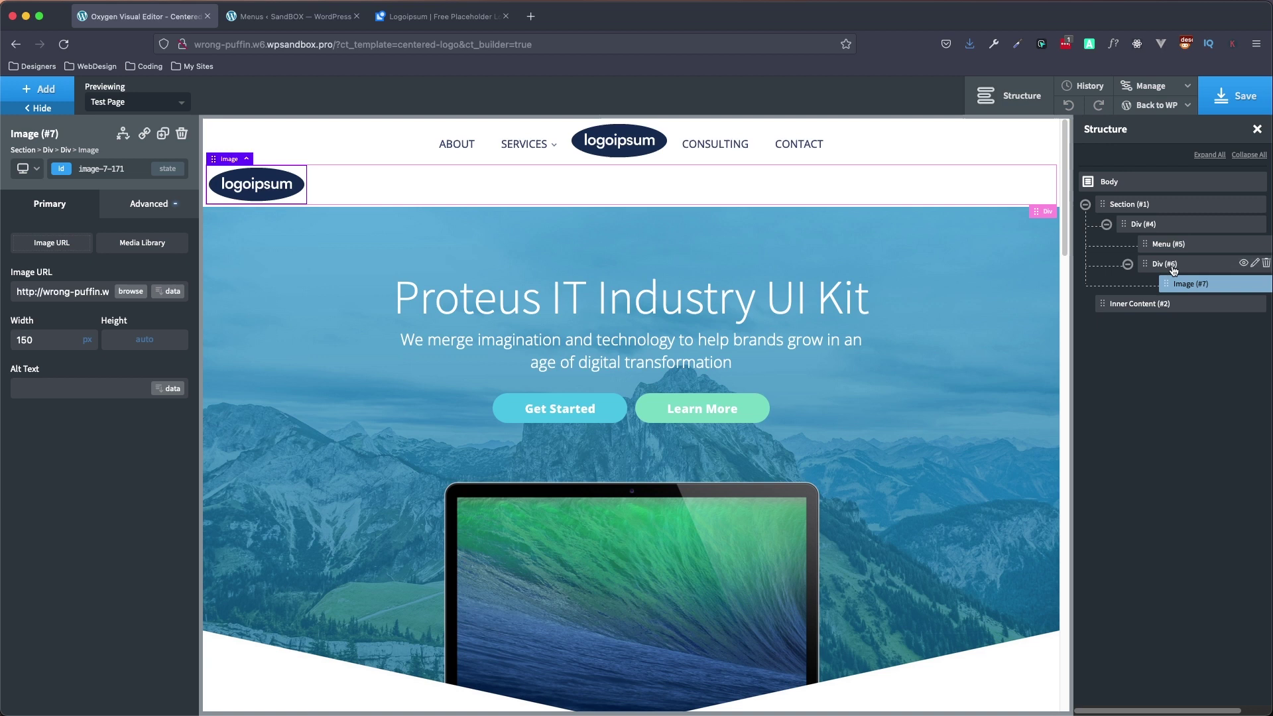
click(1191, 252)
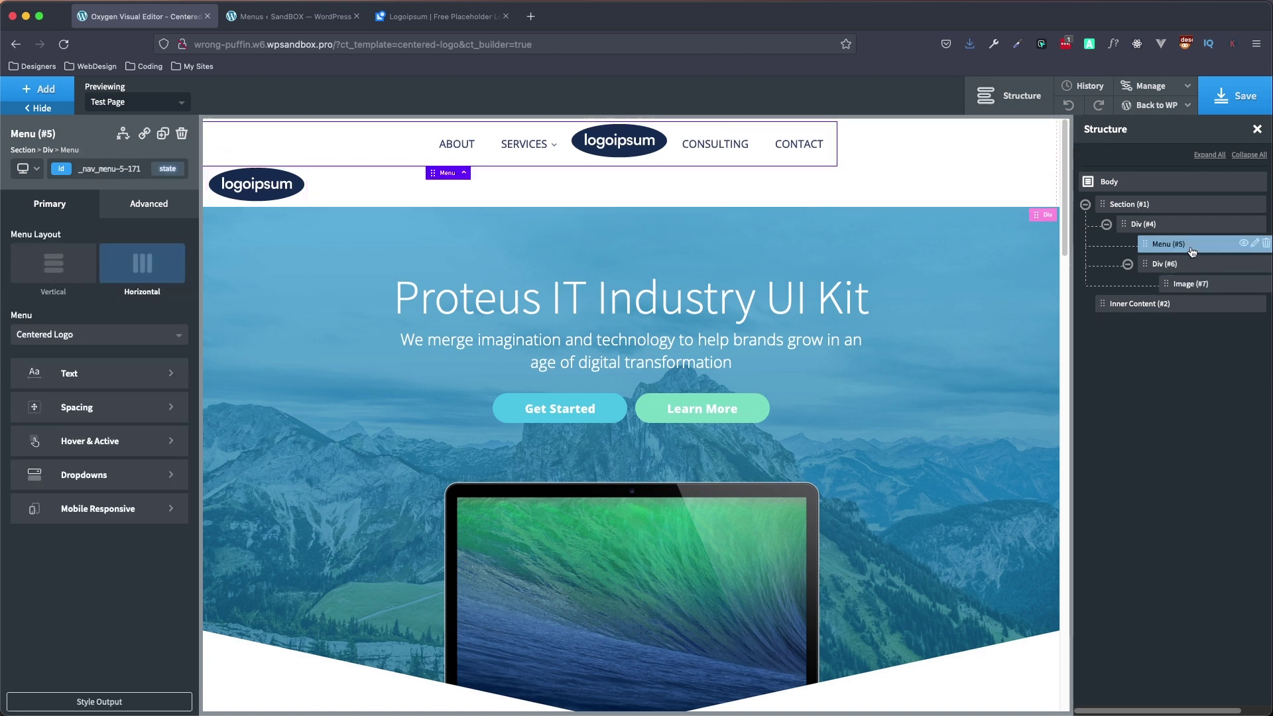
click(162, 133)
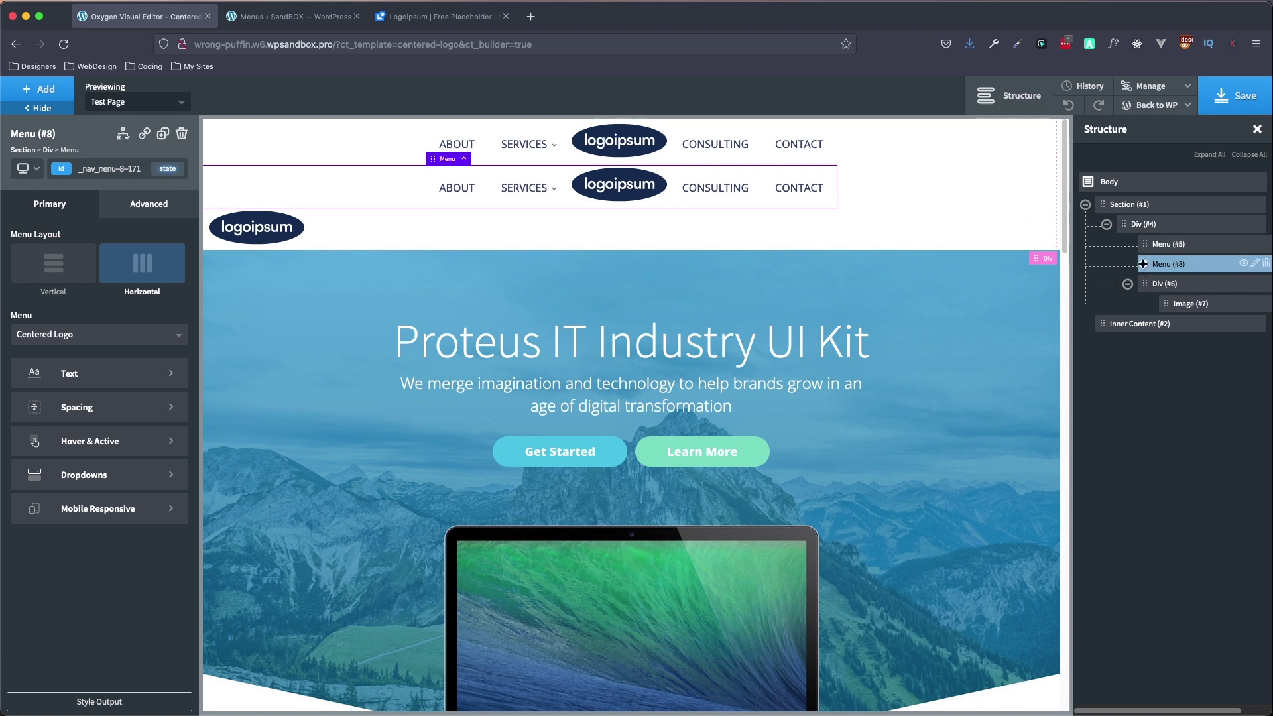
drag(1145, 264, 1179, 308)
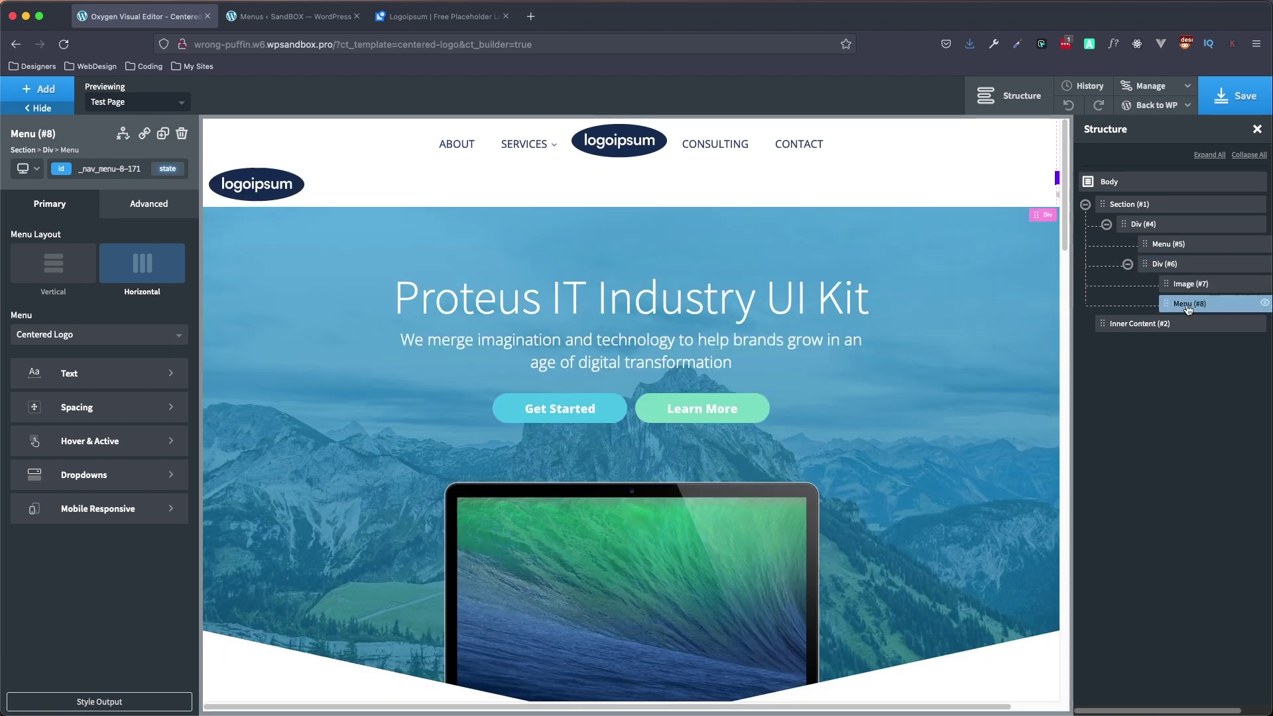
Step: Assign the Mobile Logo menu to the duplicated menu element and set its mobile toggle to less than 992px
click(48, 338)
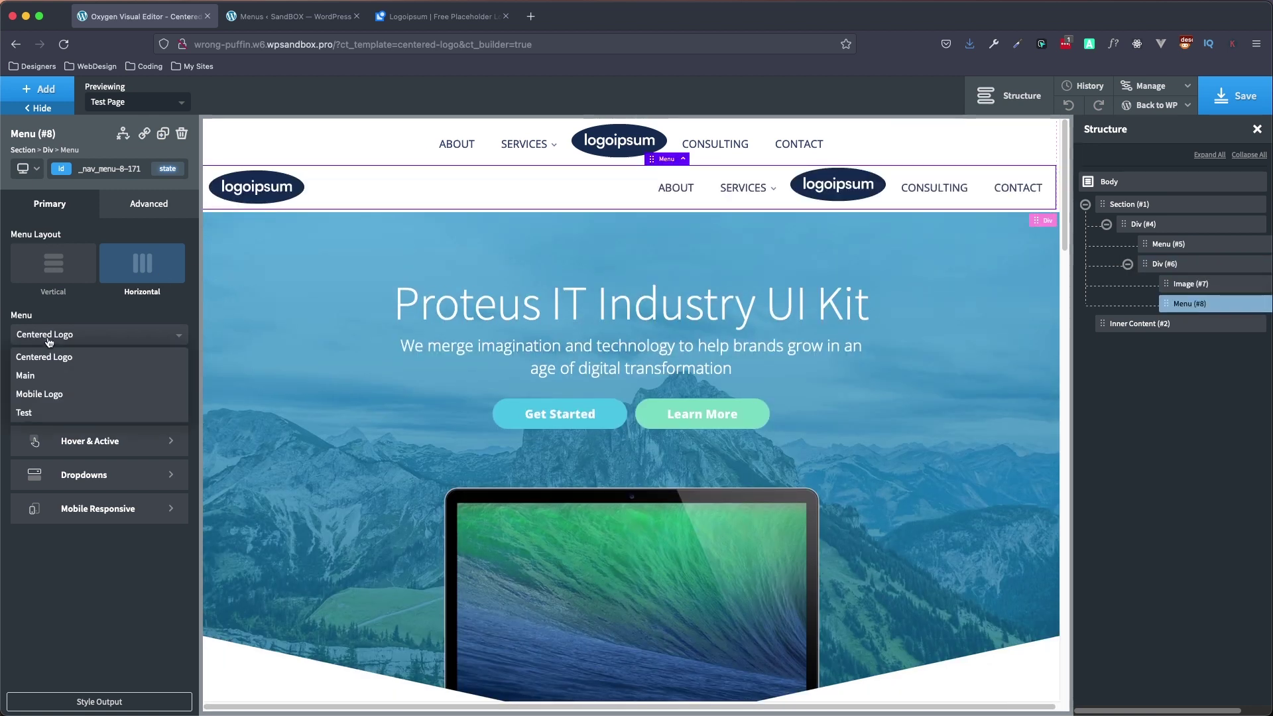
click(57, 393)
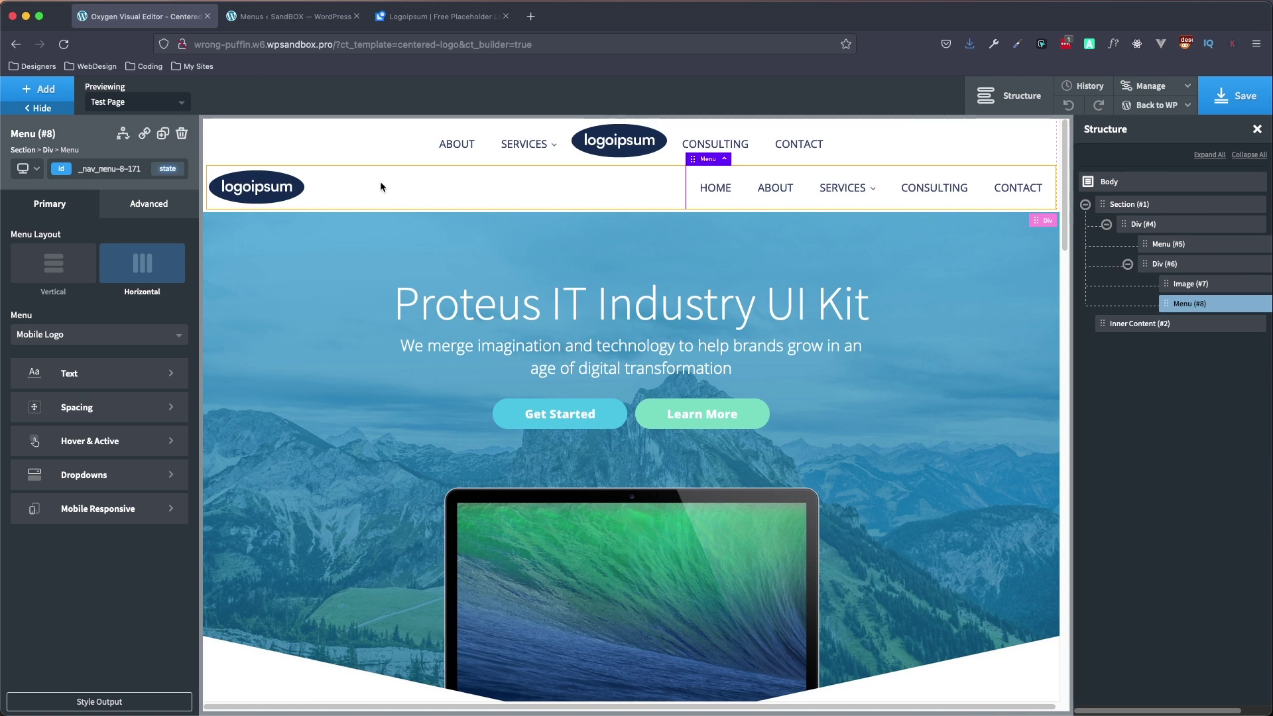
click(98, 510)
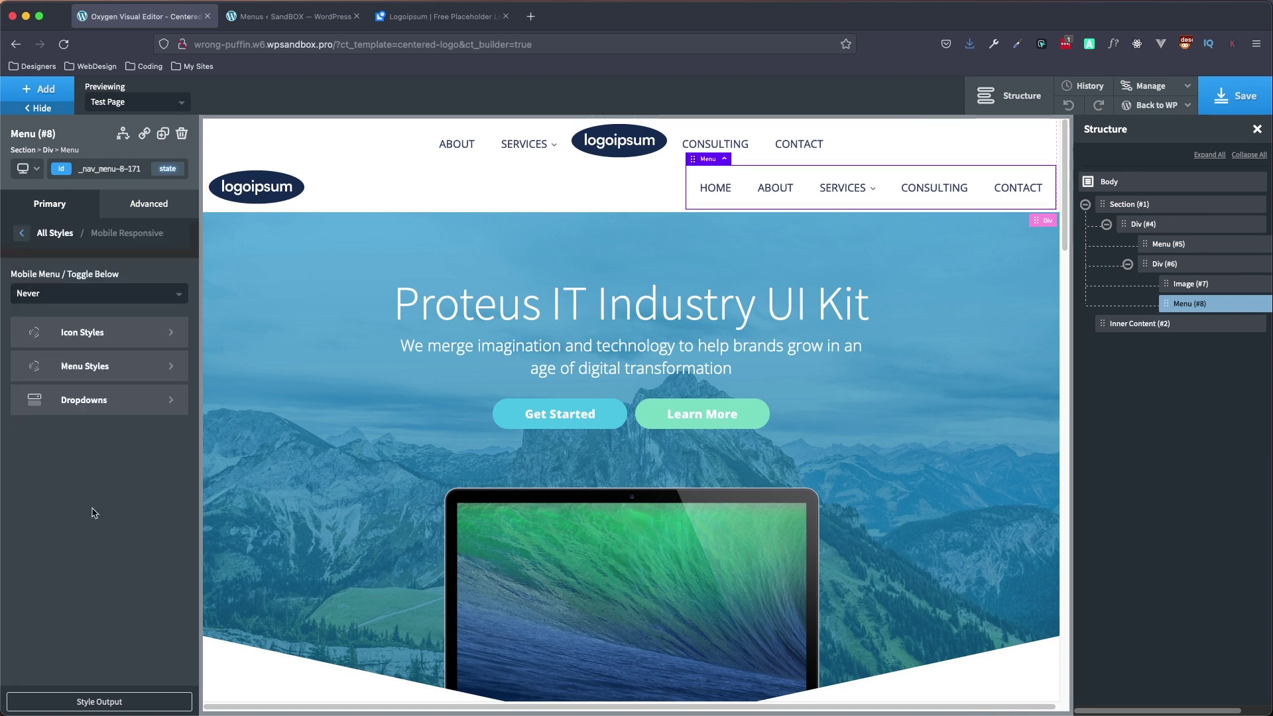
click(82, 299)
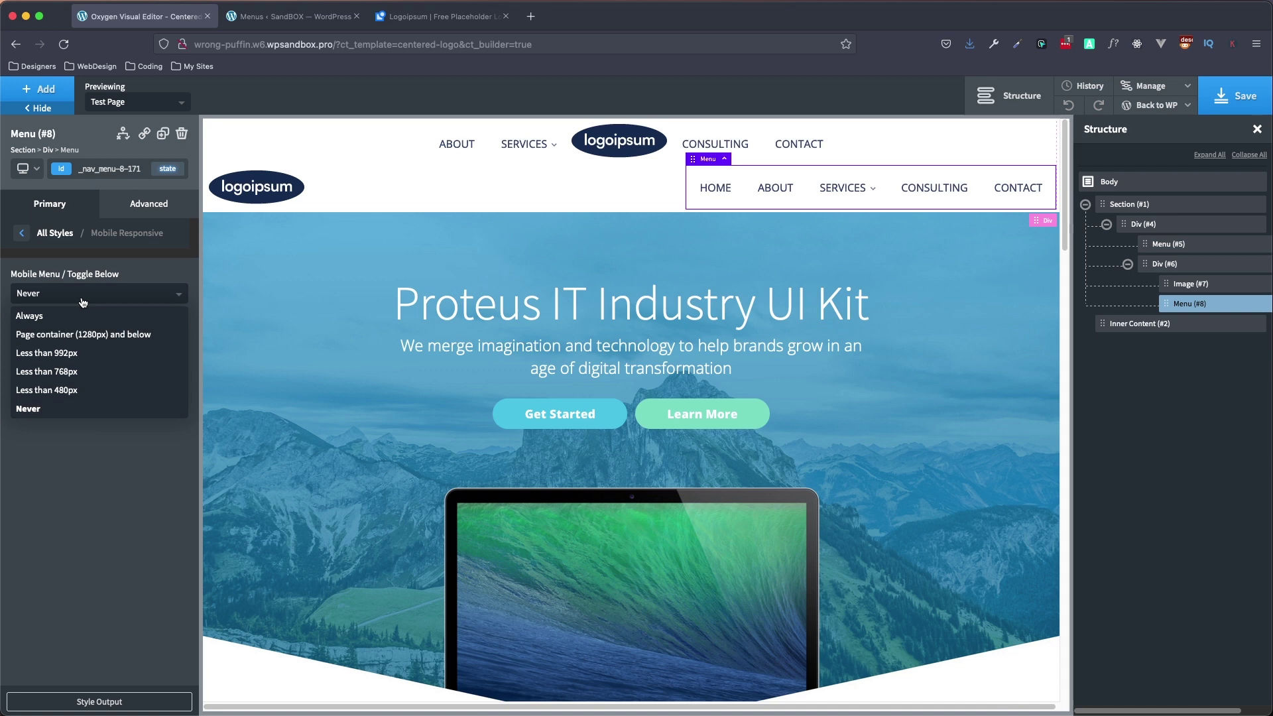
click(83, 353)
Step: Preview the header at less than 992px and less than 768px, then restore the all-devices view
click(40, 171)
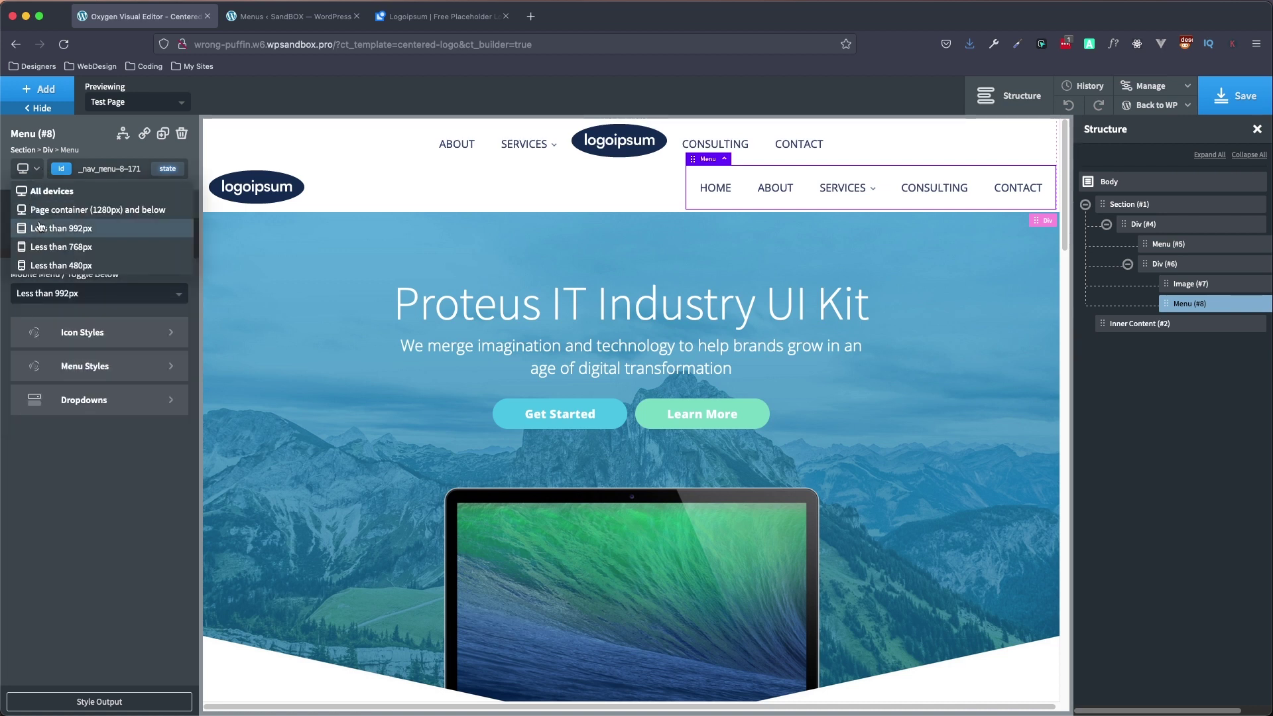
click(39, 243)
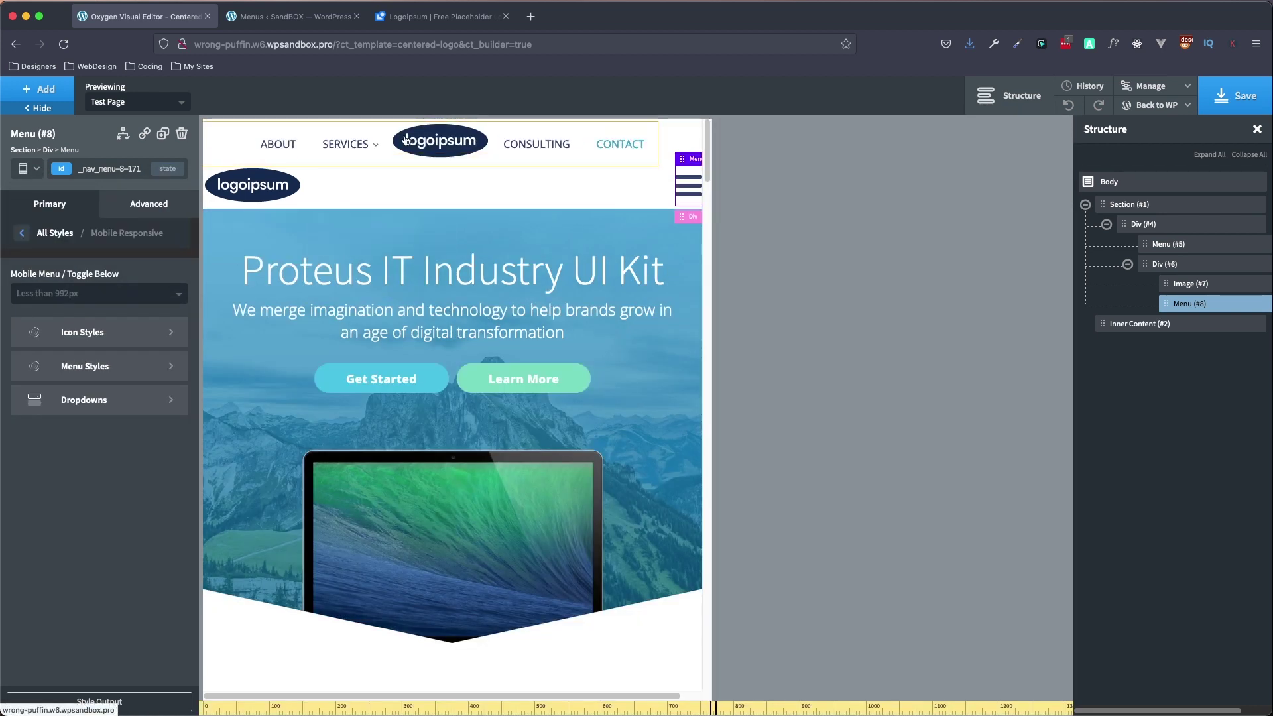
click(31, 171)
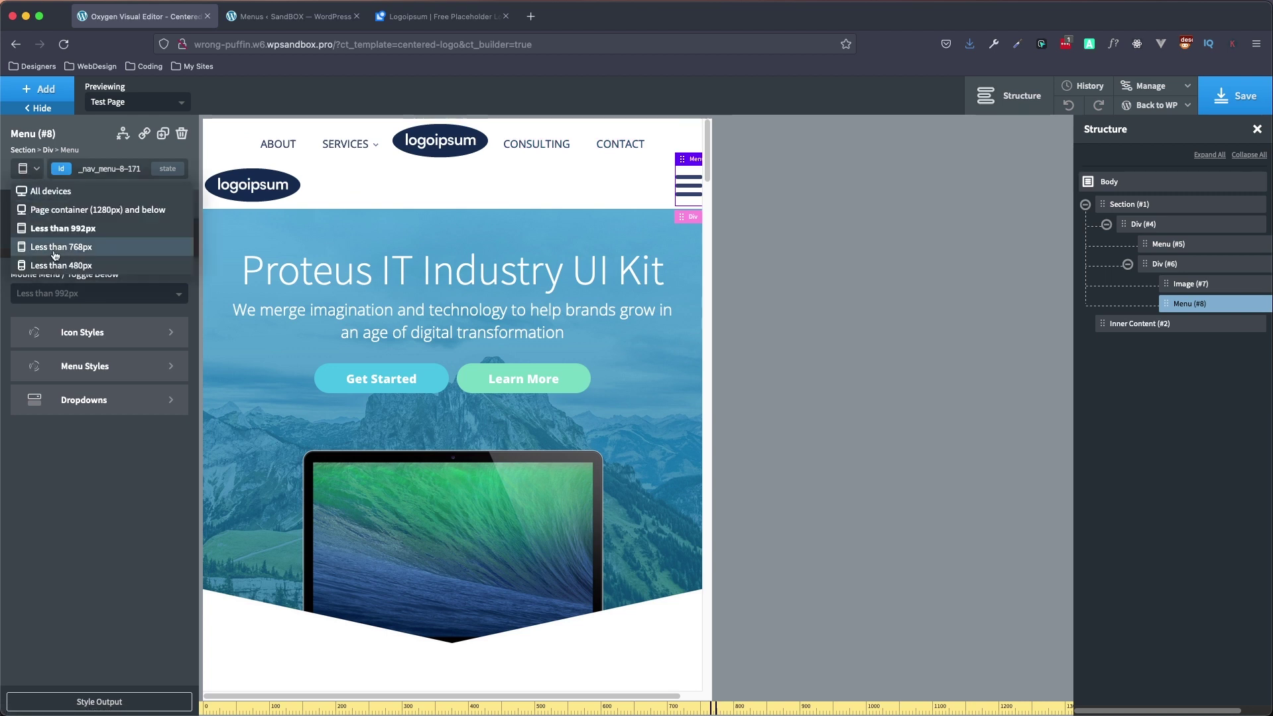
click(57, 248)
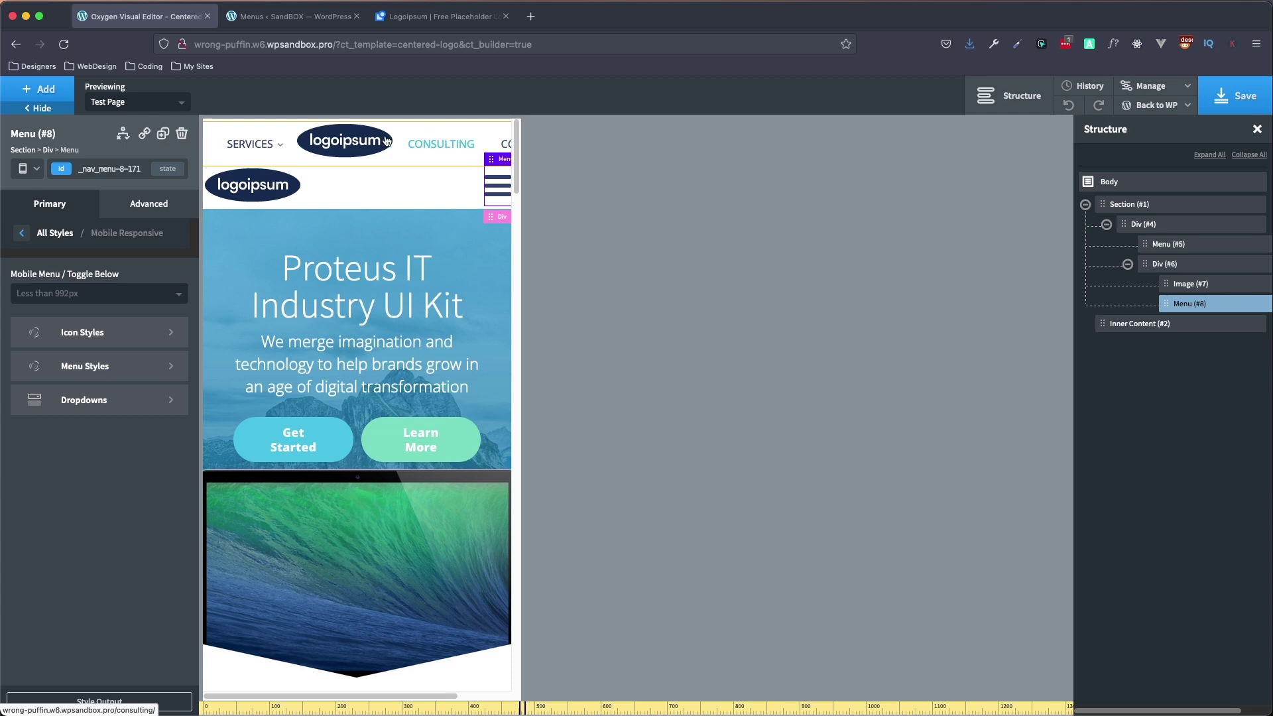
click(33, 174)
click(43, 191)
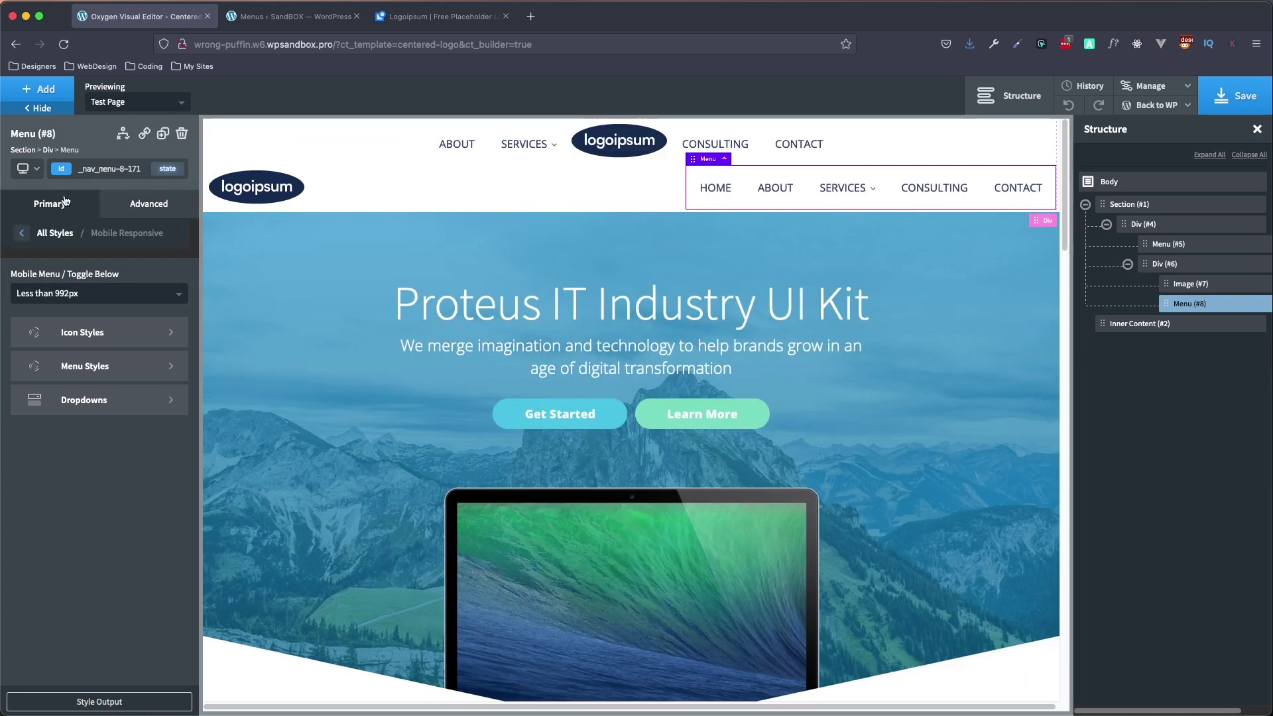
Step: Set the mobile menu's toggle to less than 768px and set its parent div's display to none for all devices
click(87, 295)
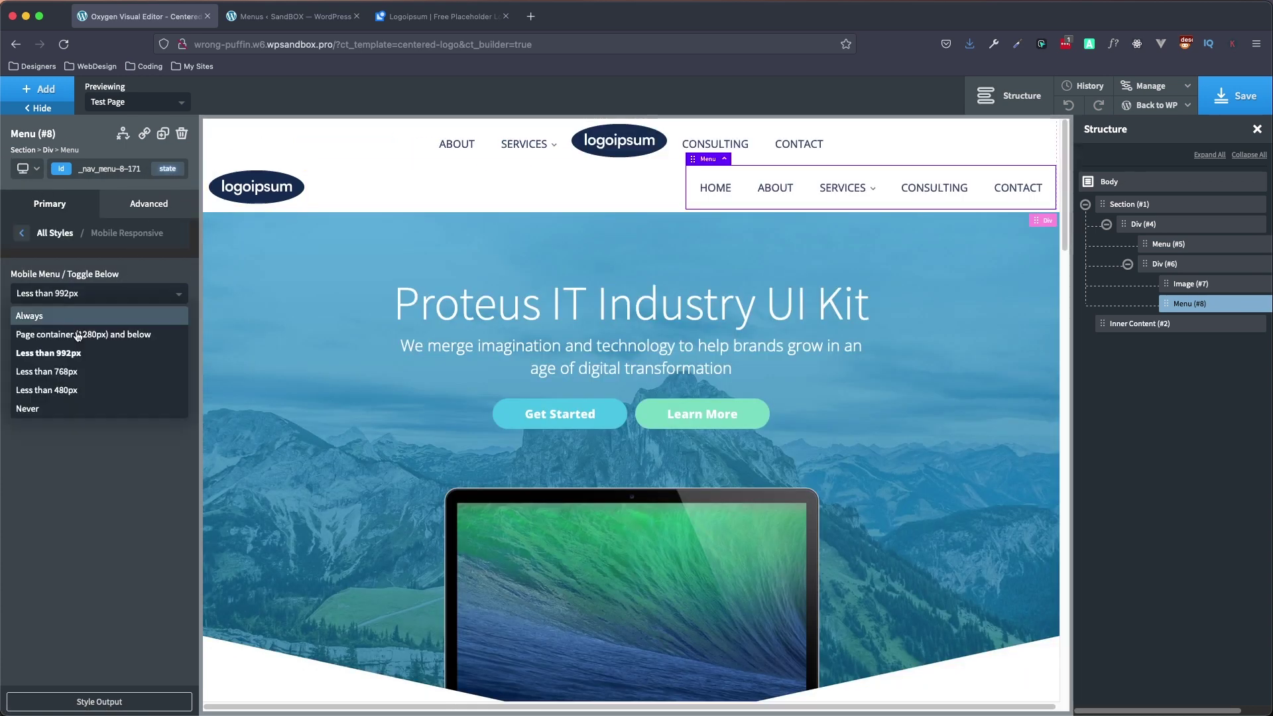
click(76, 373)
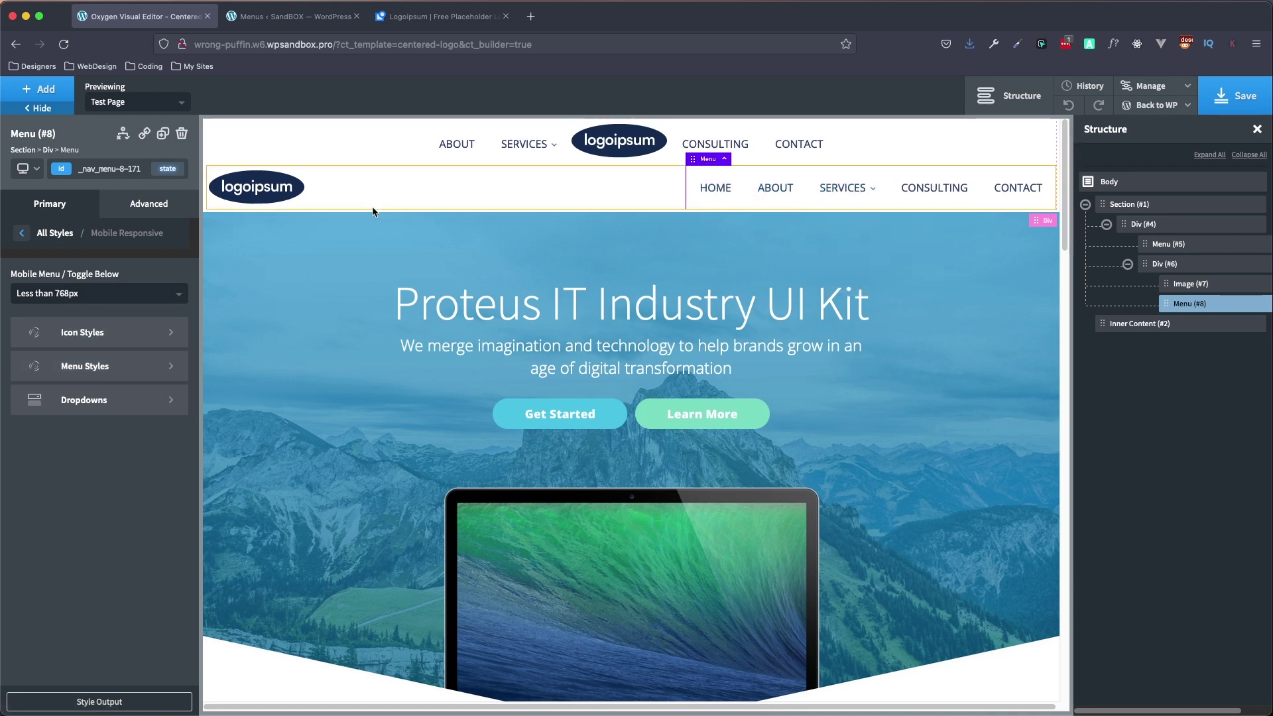
click(1186, 265)
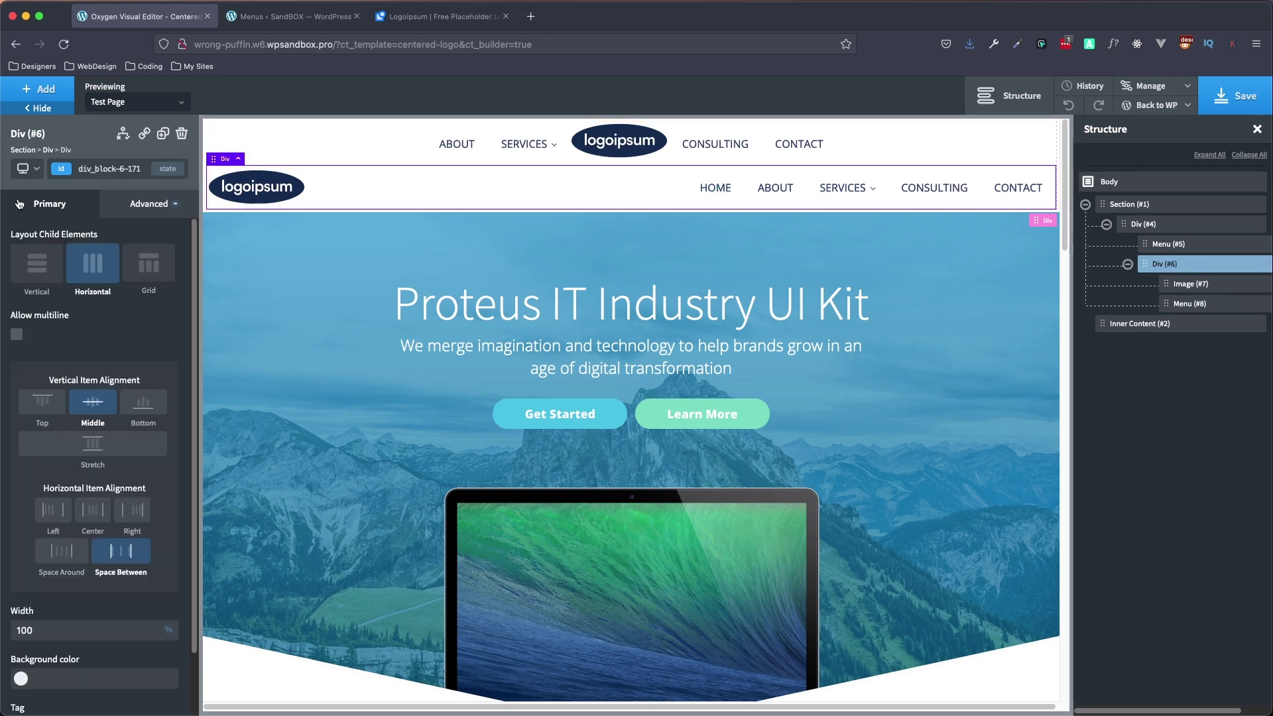
click(152, 211)
click(116, 318)
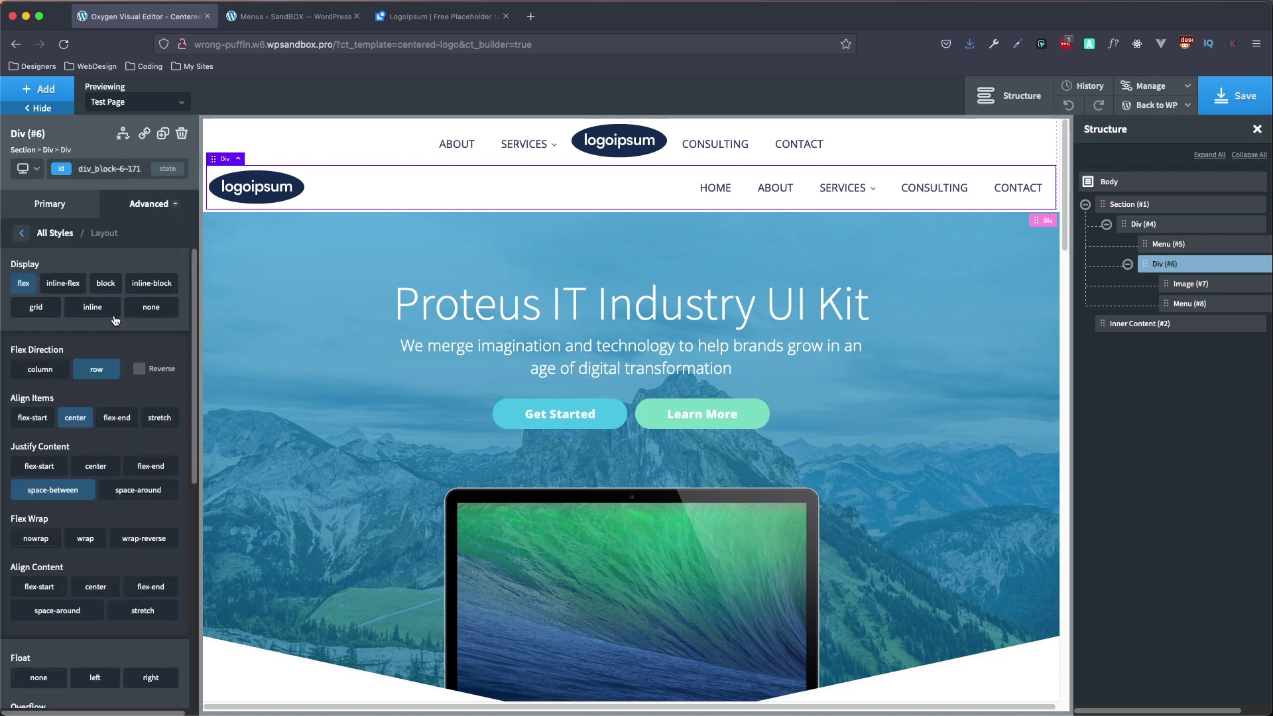
click(164, 312)
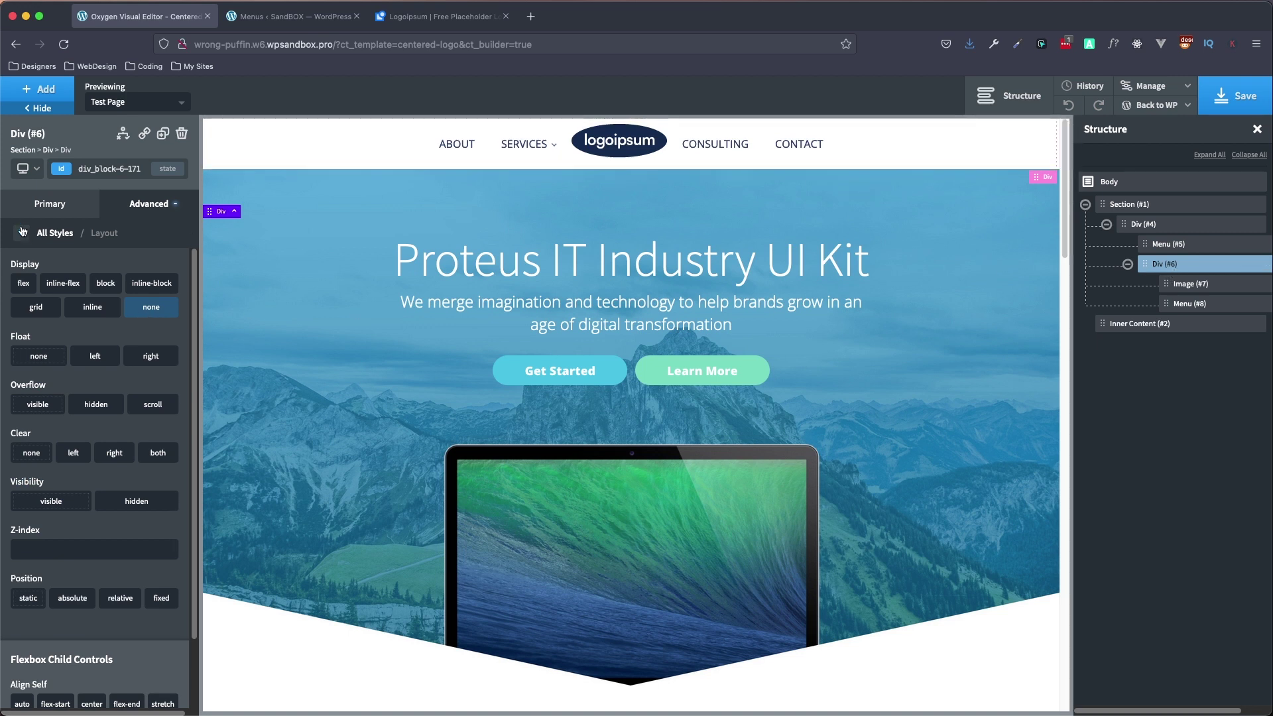
Step: At the less than 768px breakpoint, set the mobile div's display to flex with a row direction
click(29, 170)
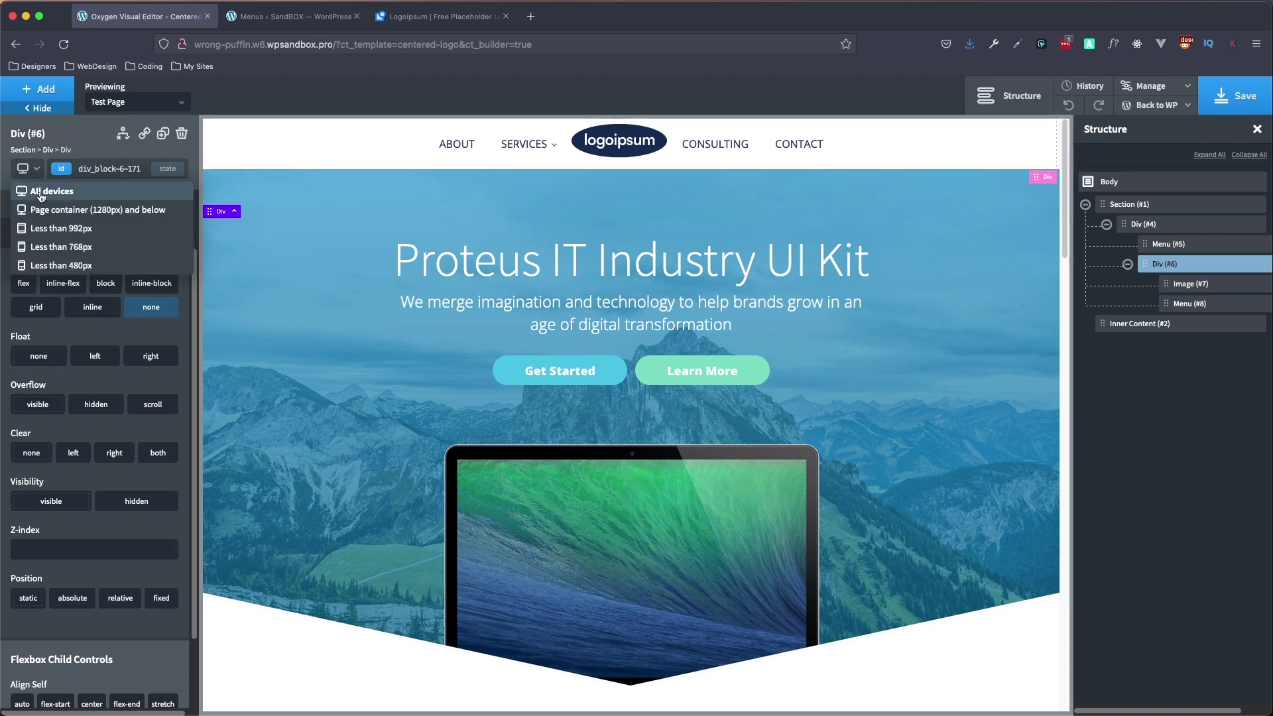
click(56, 247)
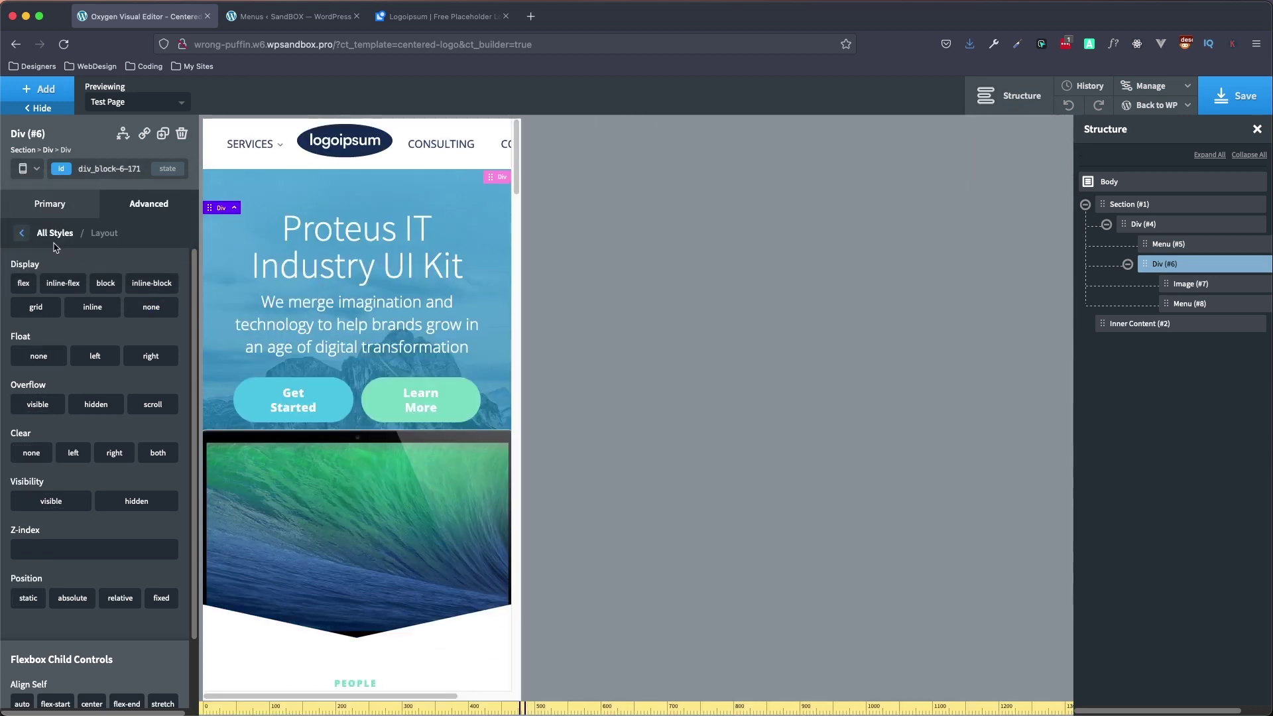
click(24, 285)
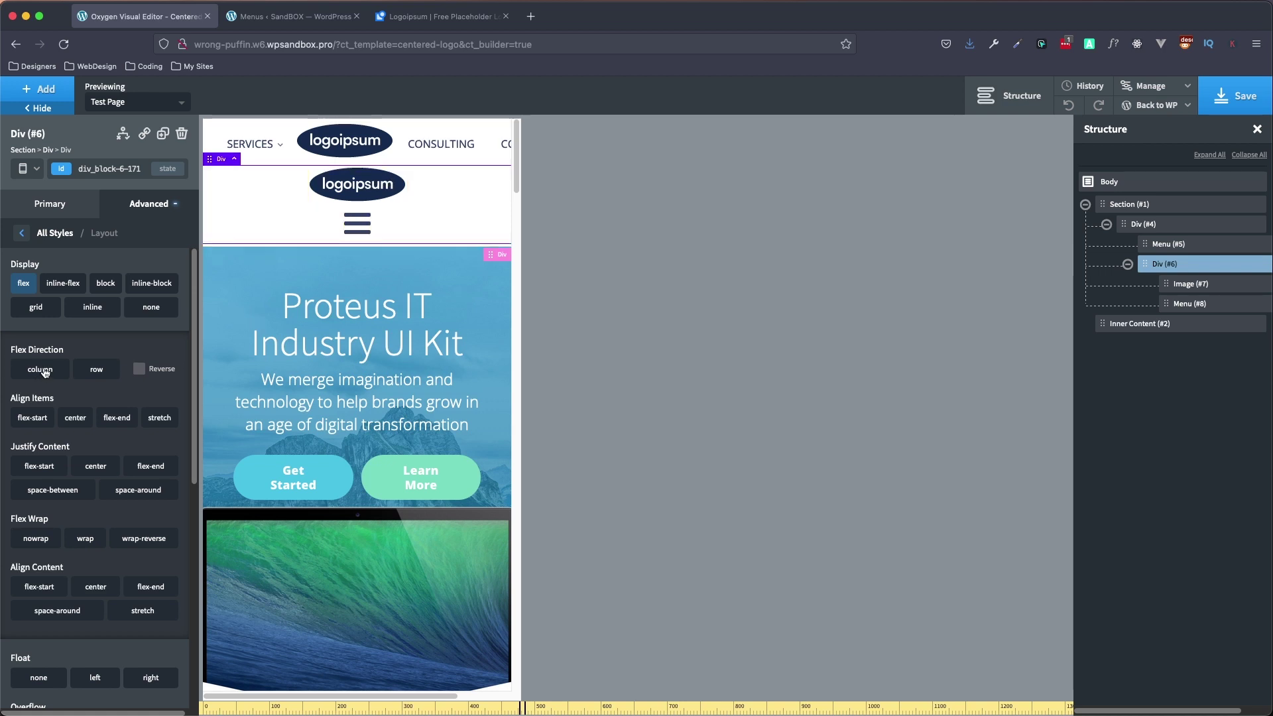
click(92, 370)
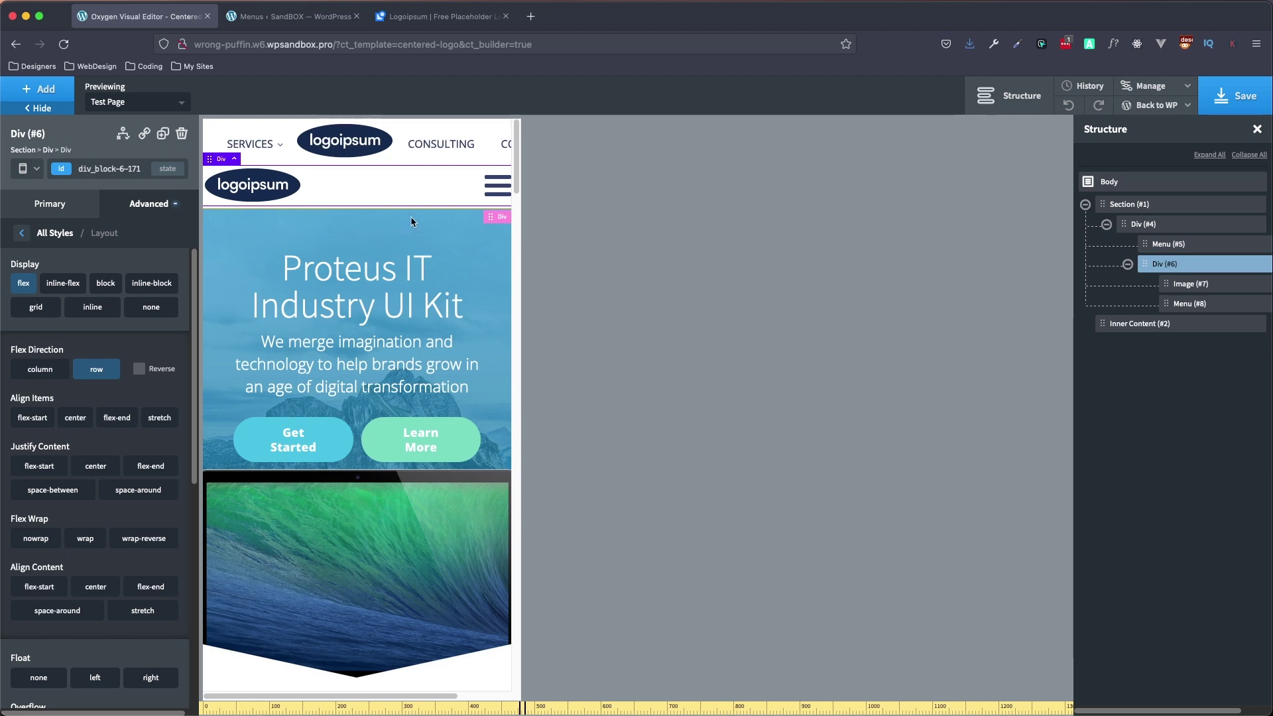
Step: Give the mobile div 10 px left and right padding at less than 768px, and return to the all-devices view
click(23, 233)
click(101, 281)
click(22, 302)
text(10)
click(67, 298)
text(10)
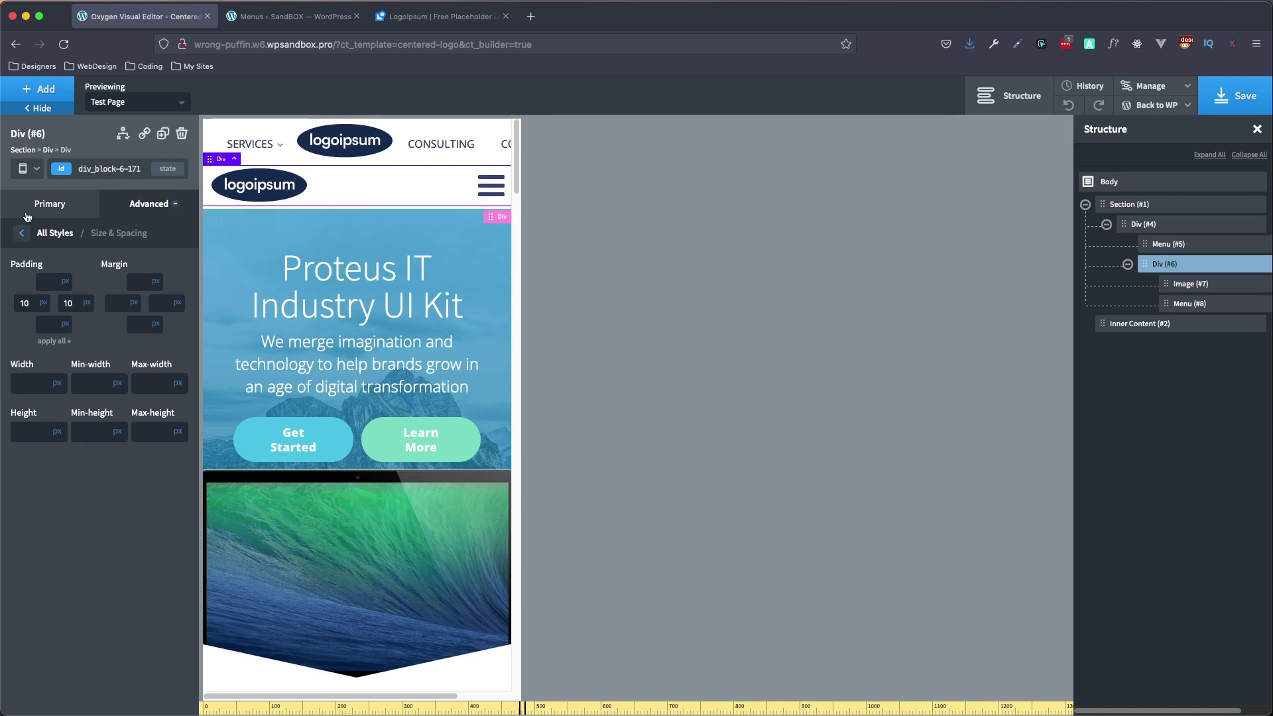
click(34, 170)
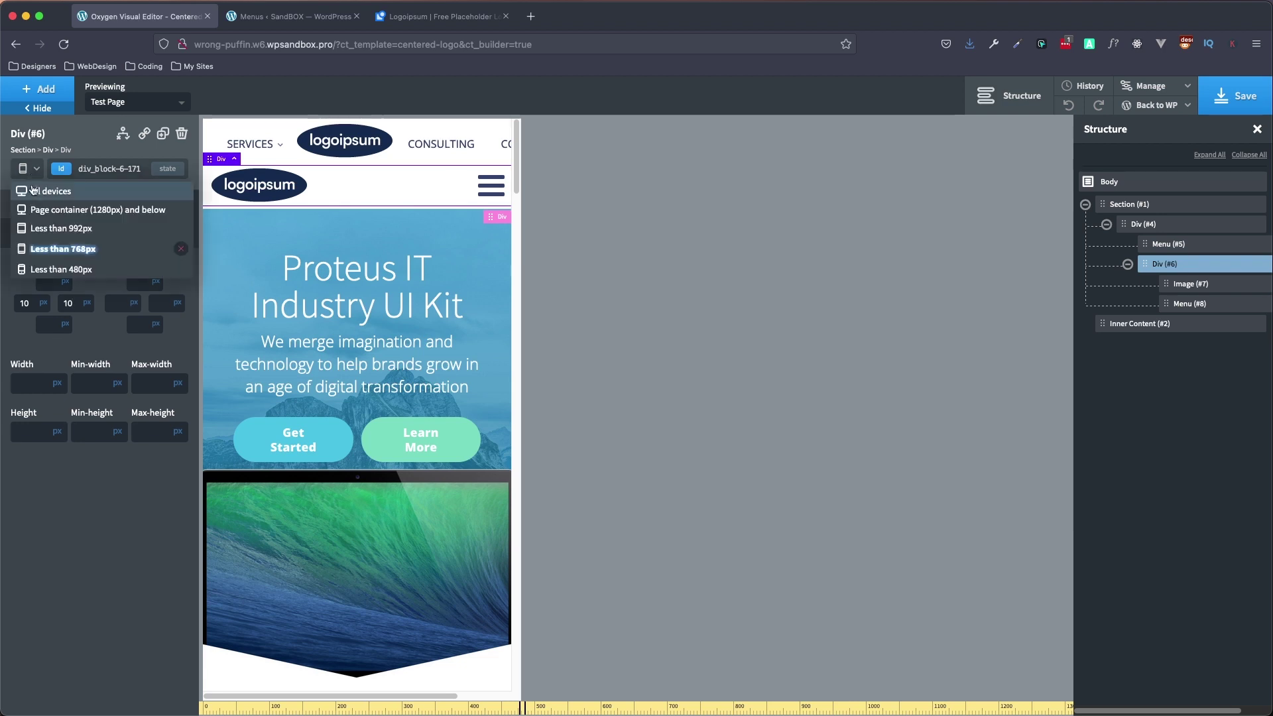
click(33, 193)
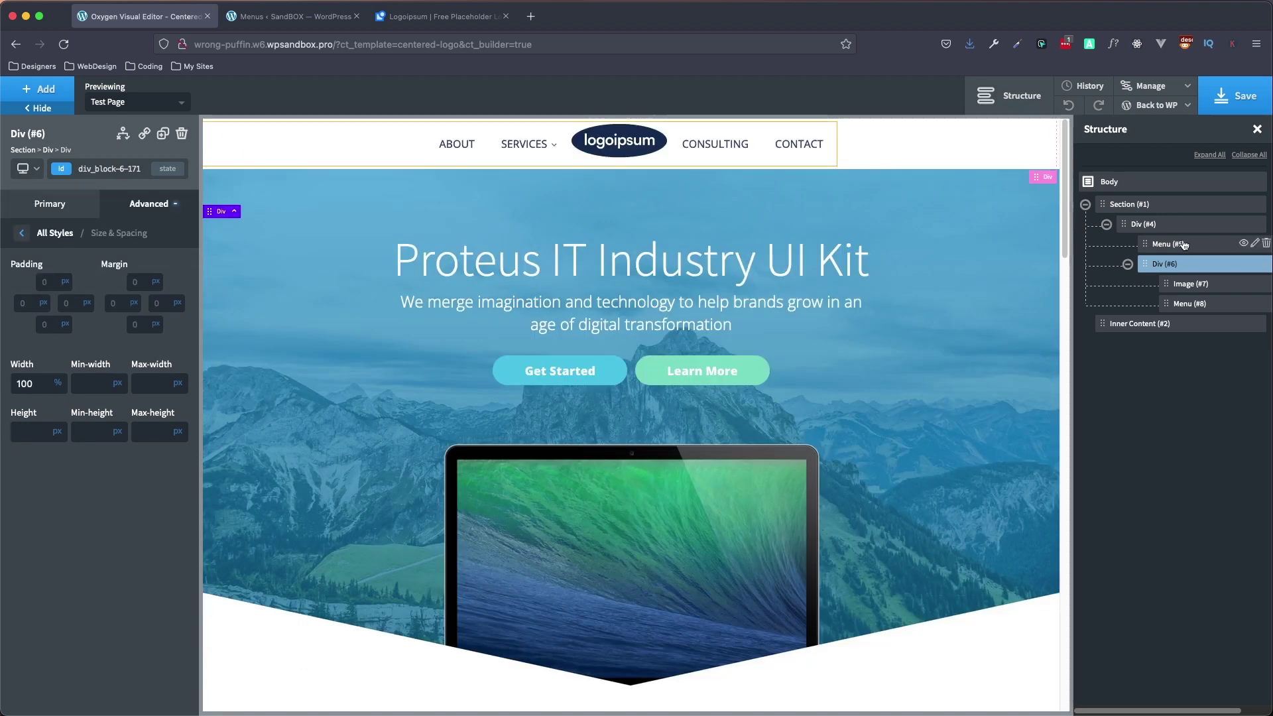
Step: Wrap the mobile logo image in a link to / with the target _self
click(1197, 285)
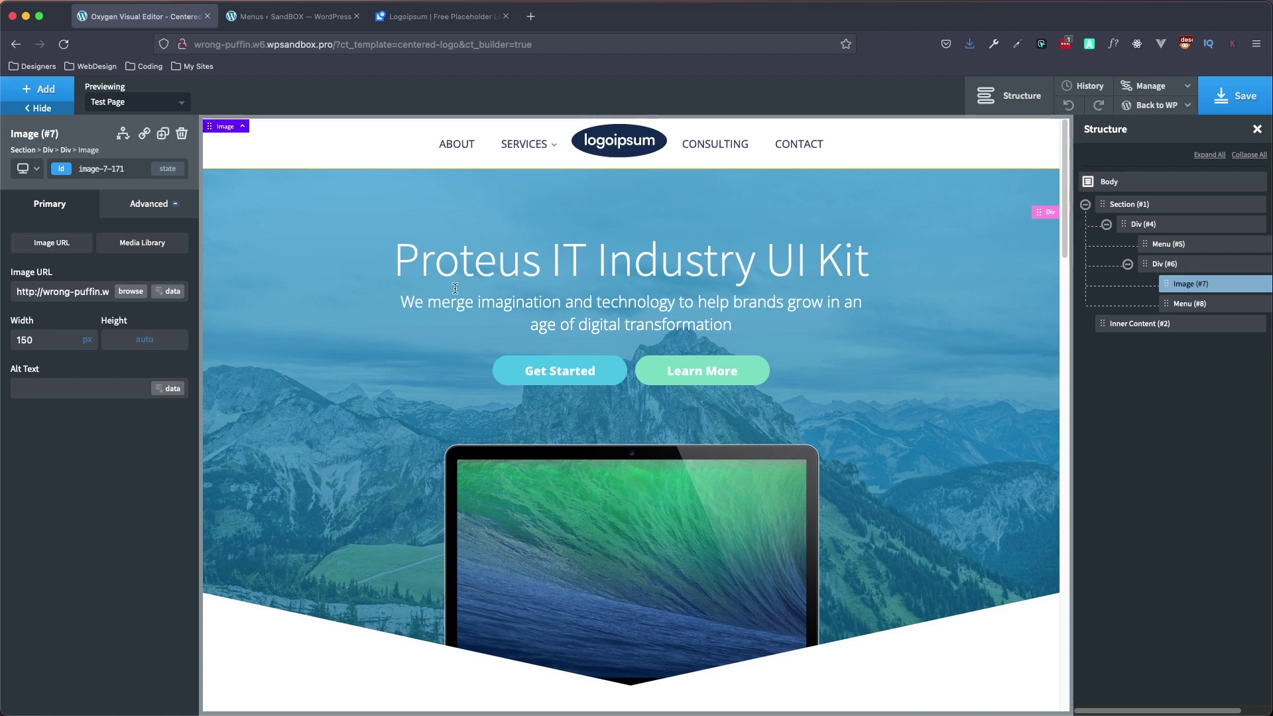
click(145, 136)
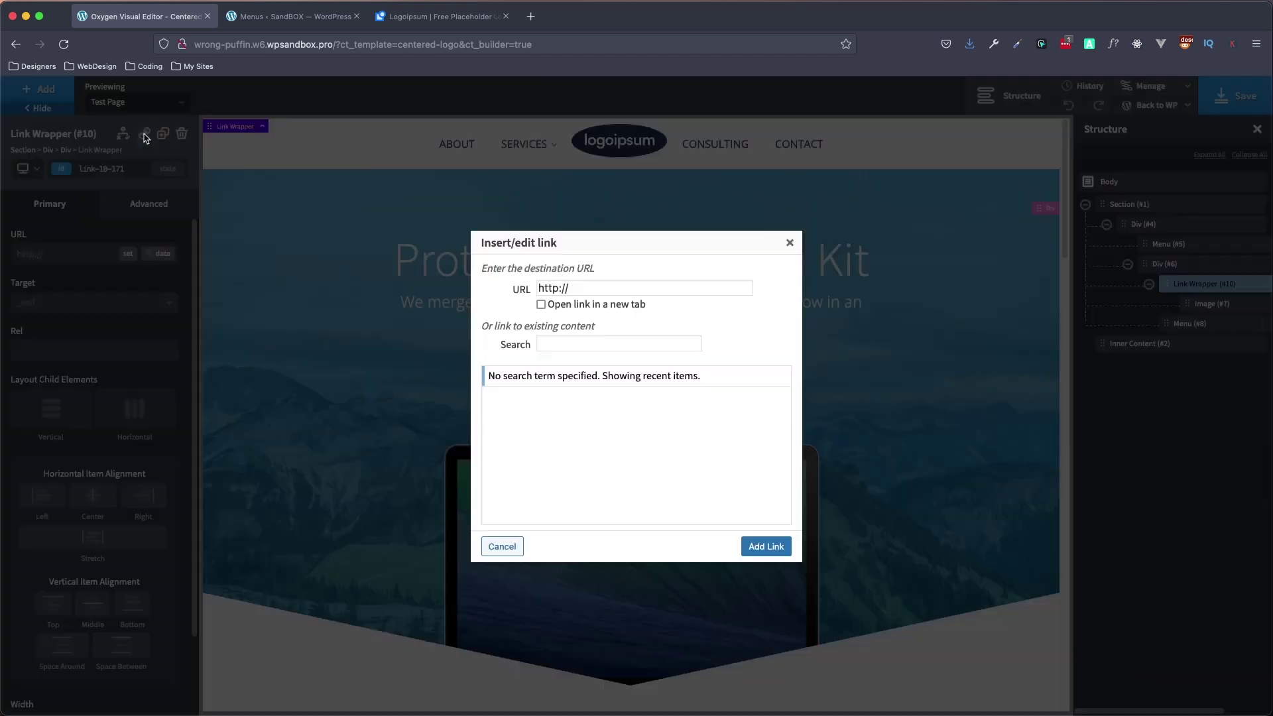
text(/)
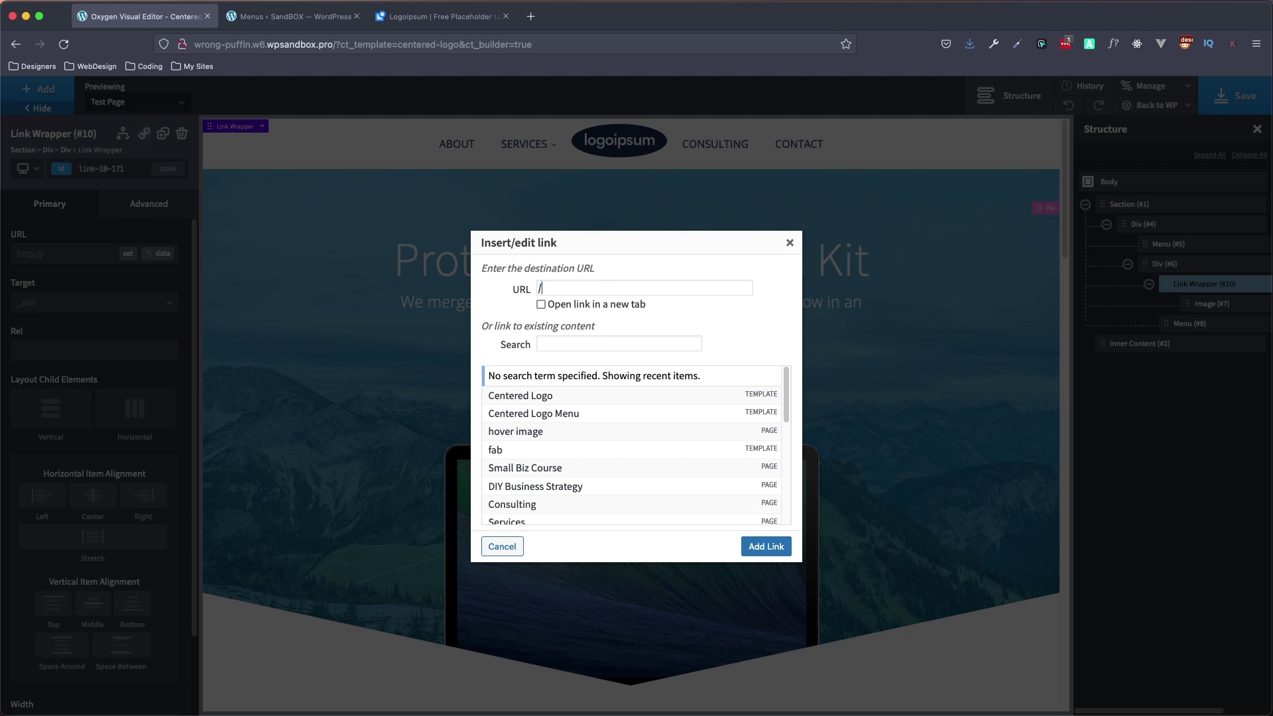
click(768, 548)
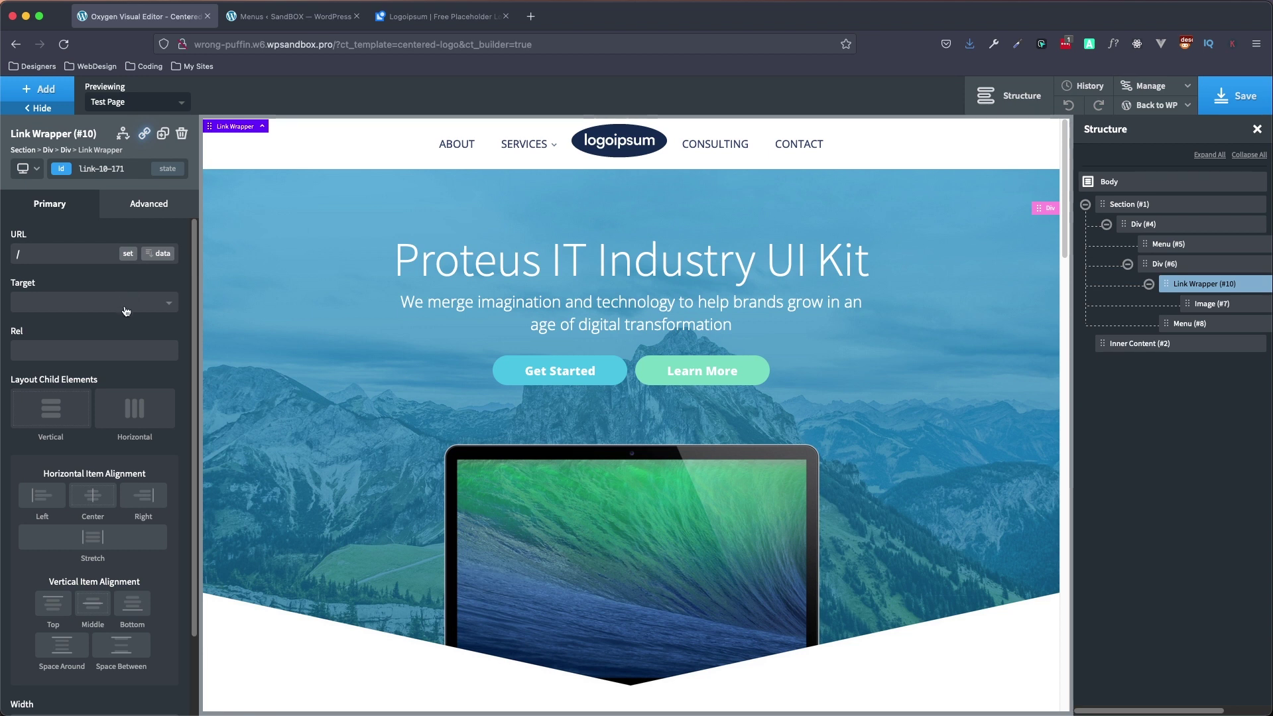
click(56, 309)
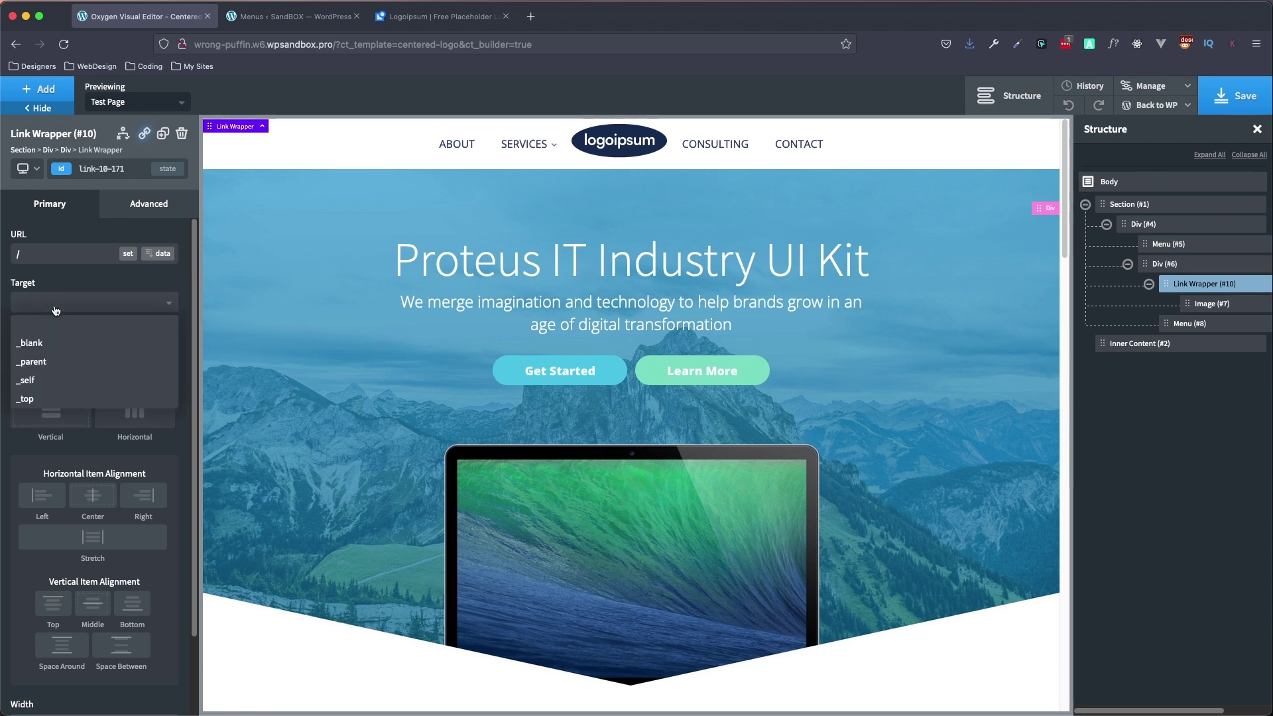
click(44, 380)
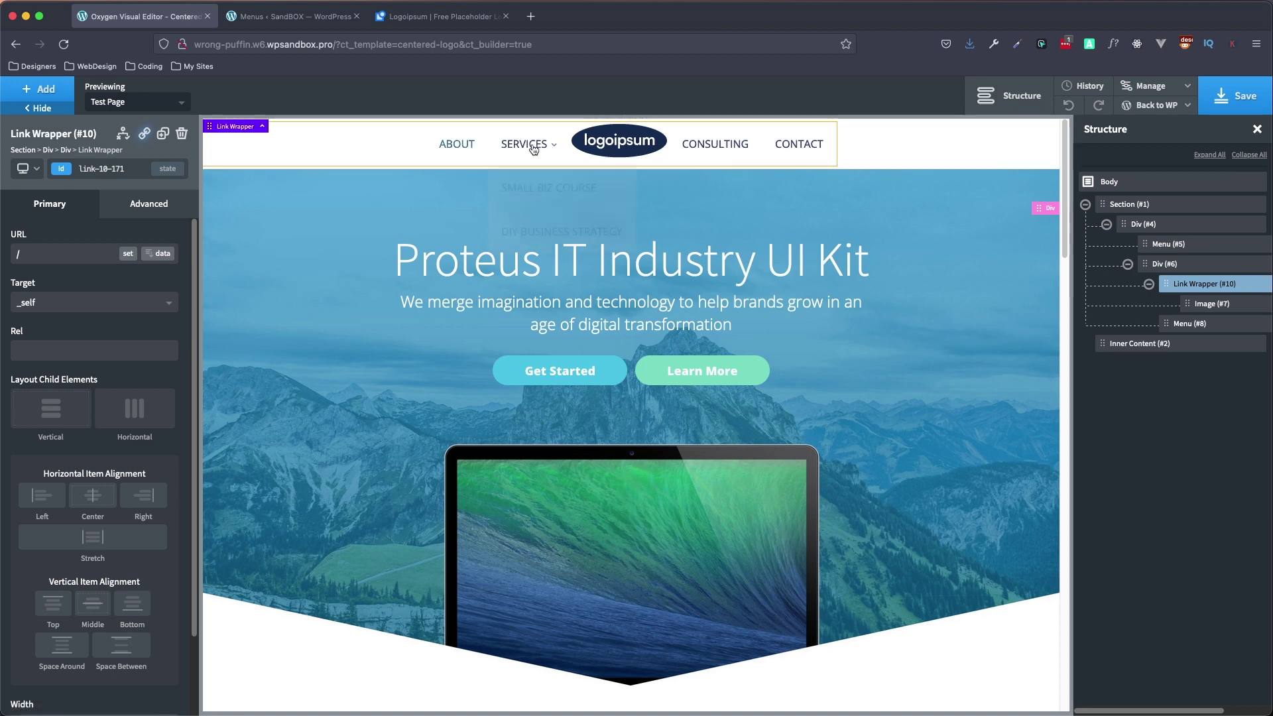
Step: Hide the Centered Logo menu at less than 768px by setting its display to none
mouse_move(535, 148)
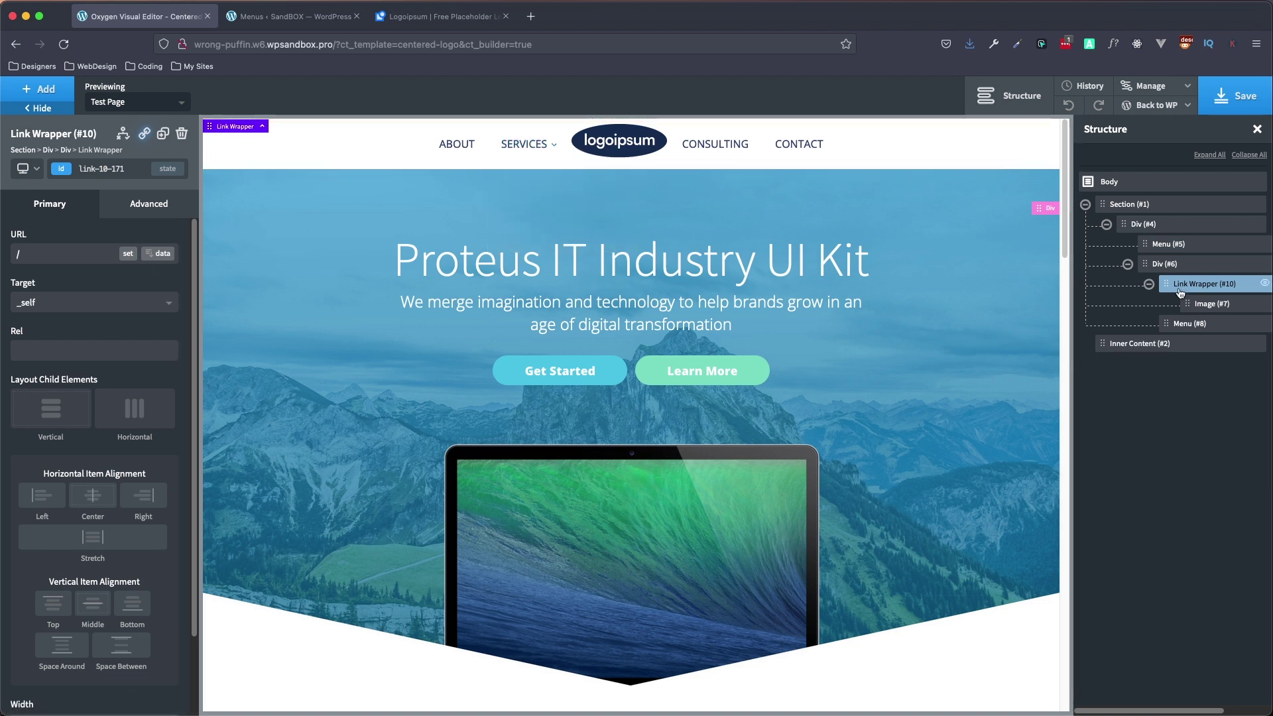
click(1198, 249)
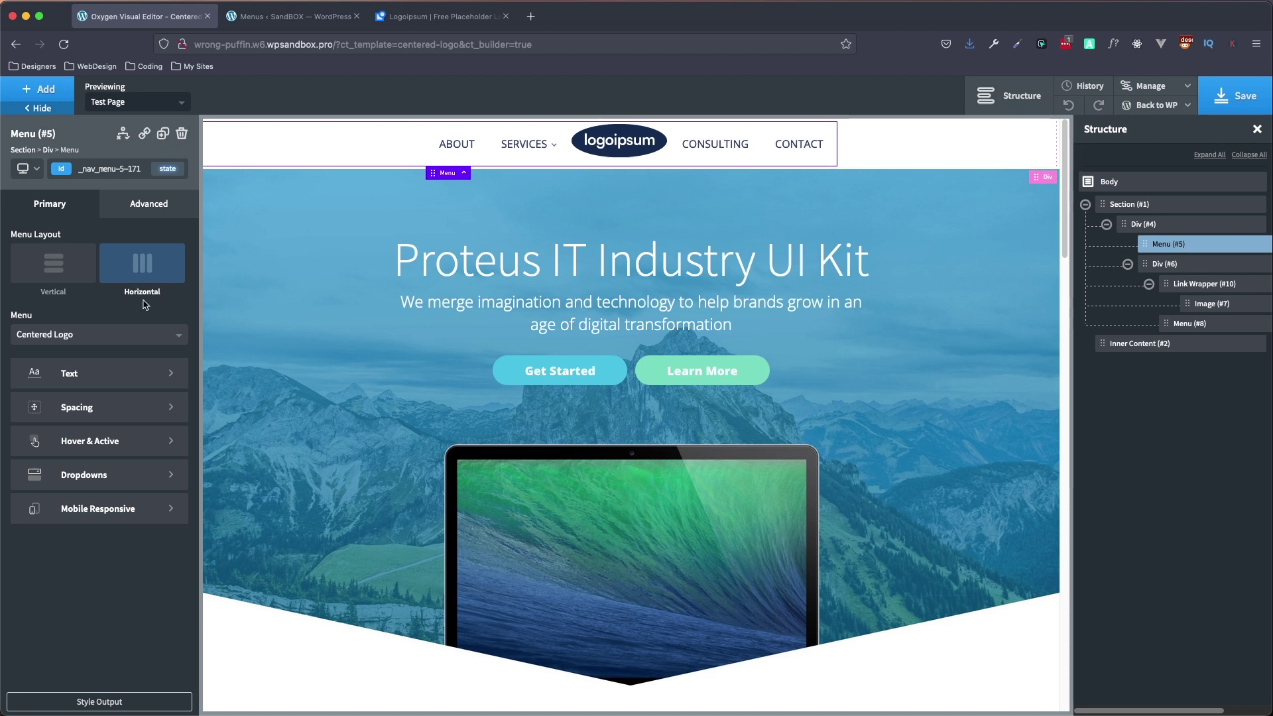
click(35, 175)
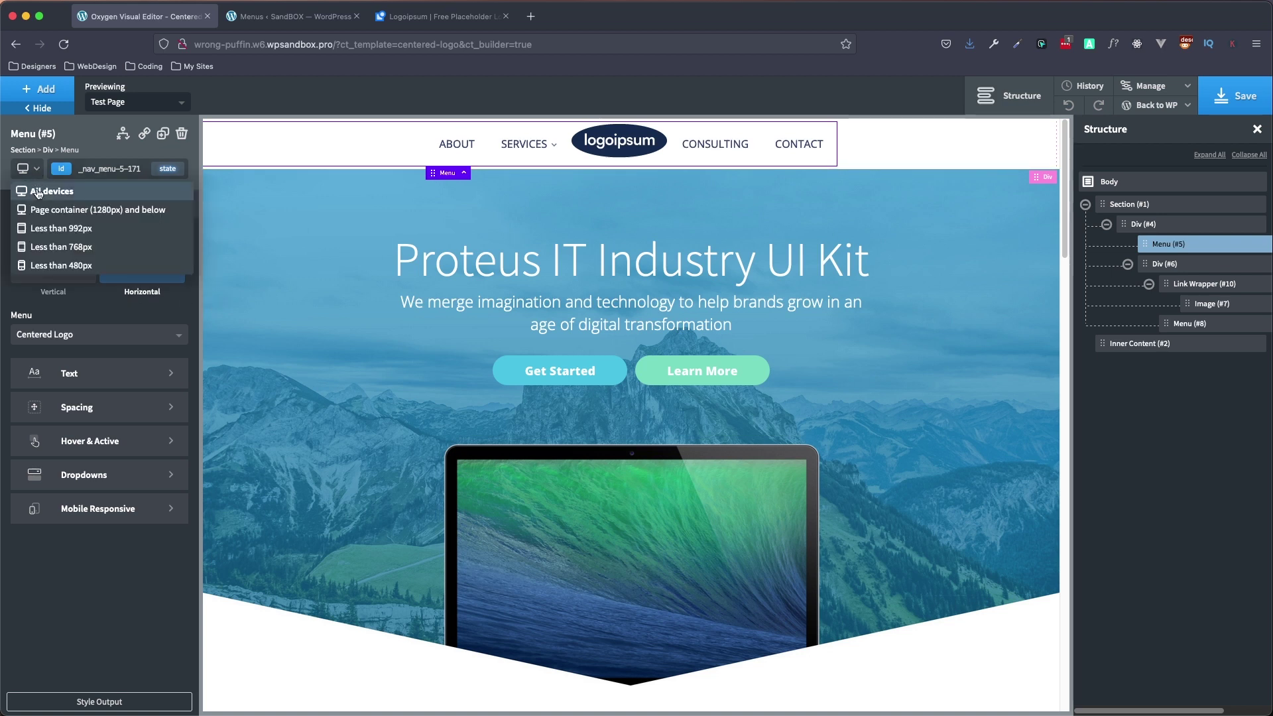
click(36, 246)
click(162, 212)
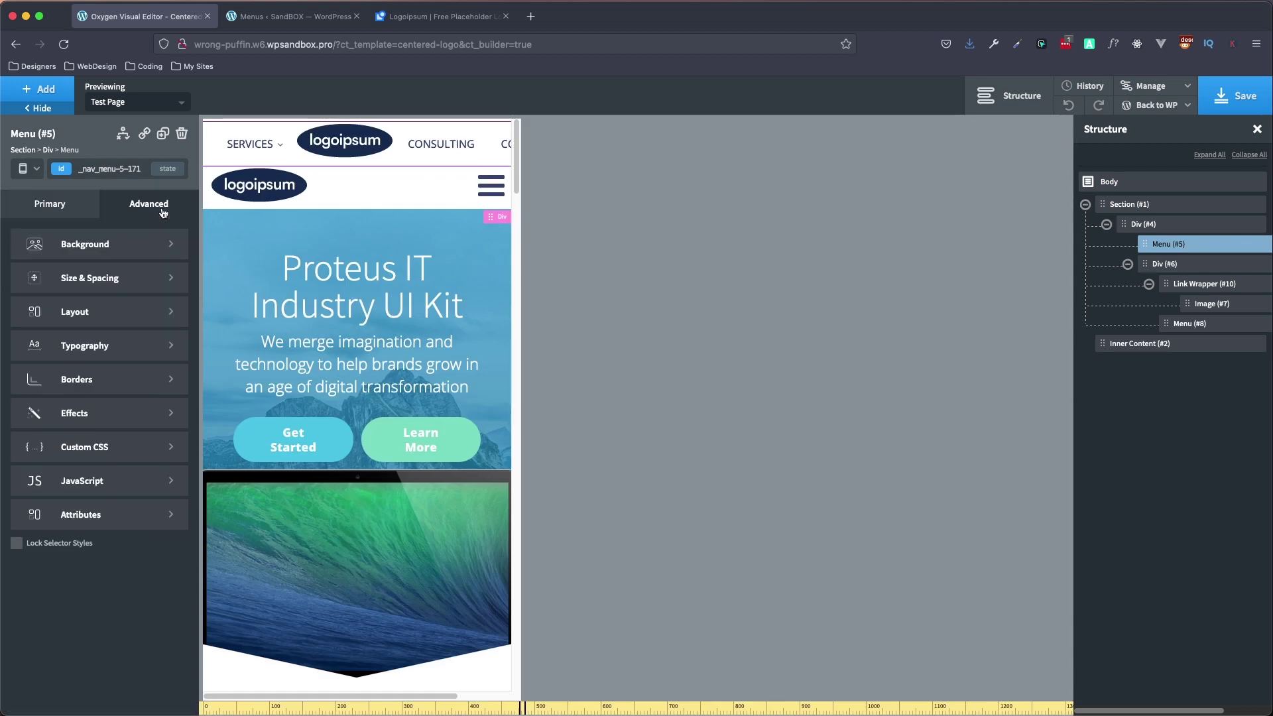
click(118, 312)
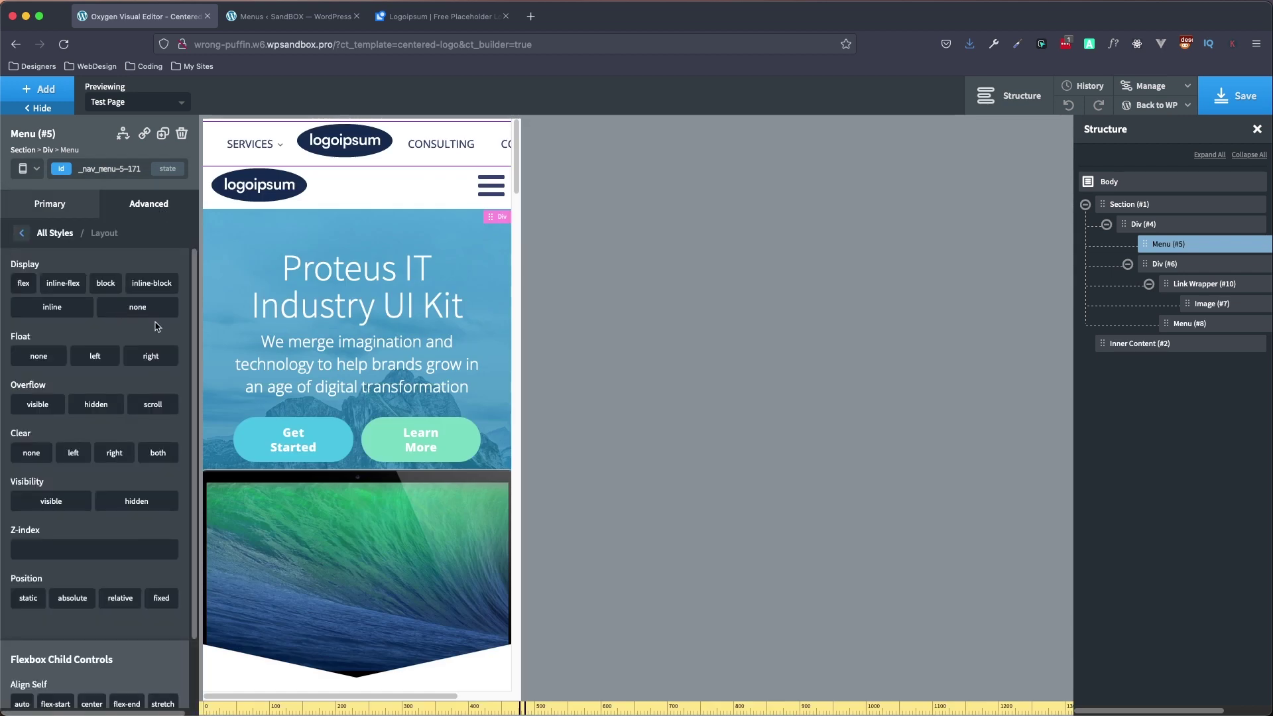
click(139, 311)
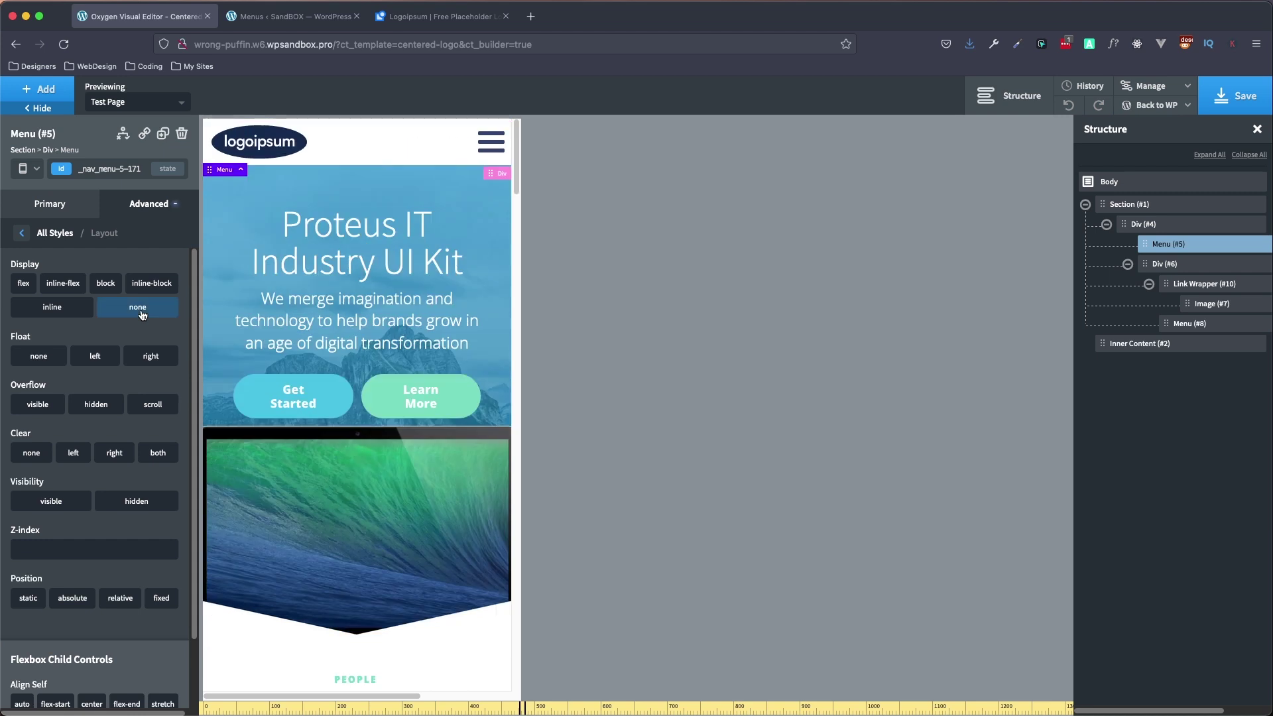
Step: Expand the mobile menu in the preview and include dropdown links in its responsive version
click(493, 148)
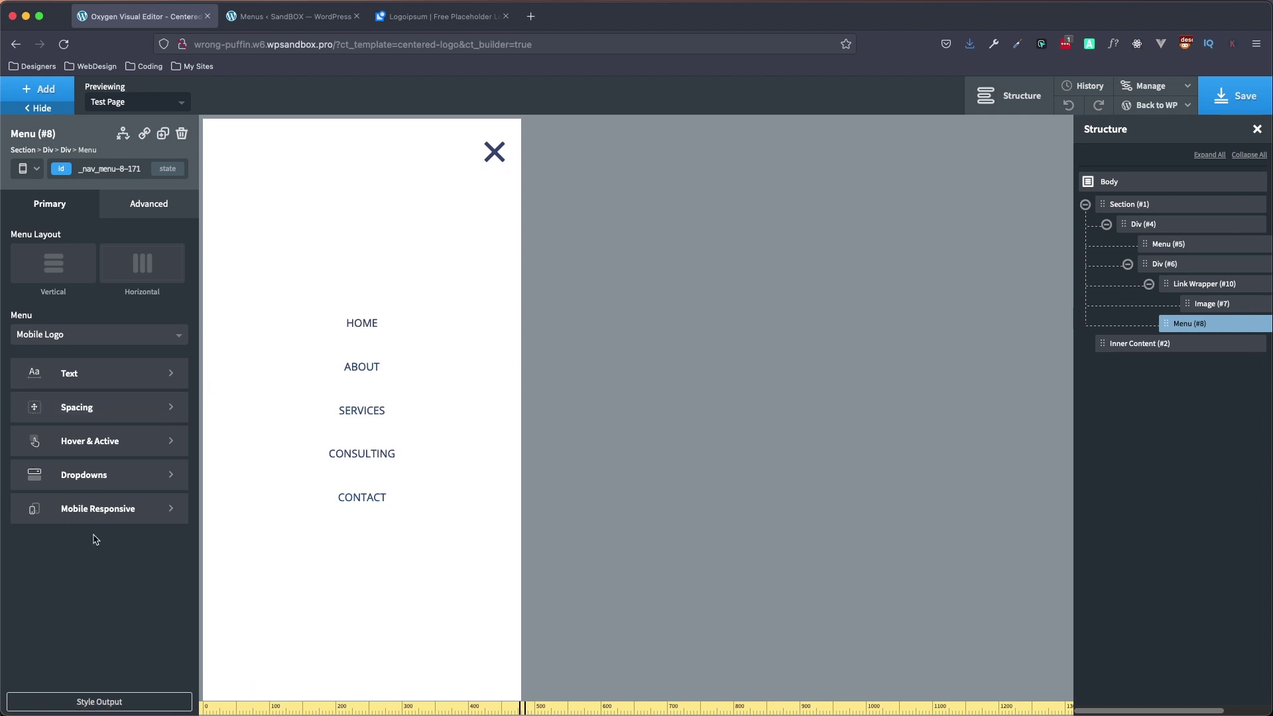
click(136, 517)
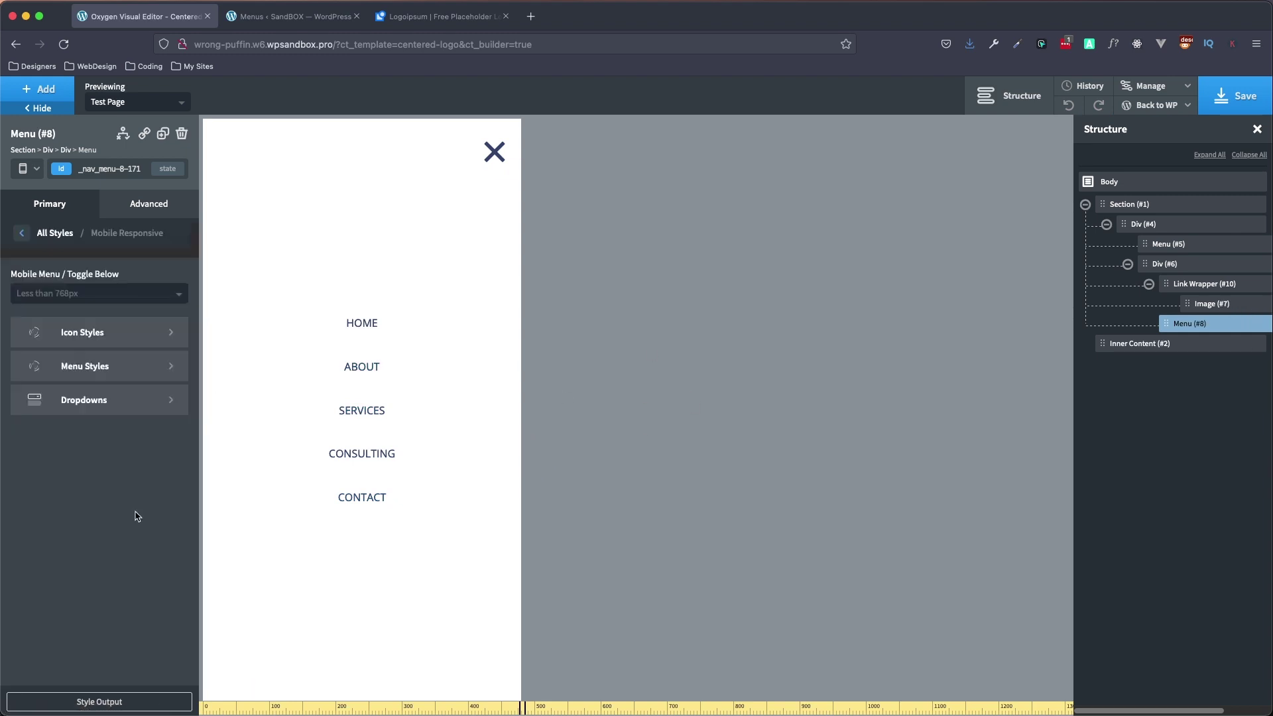
click(128, 409)
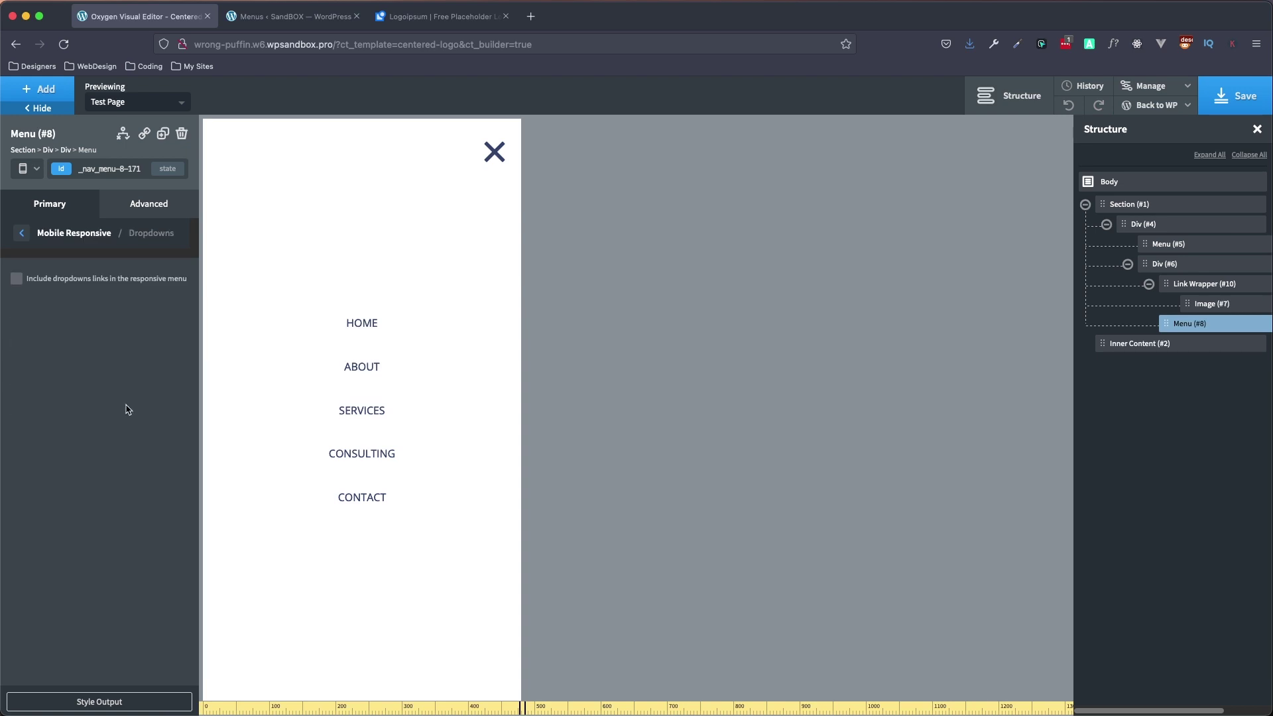
click(17, 279)
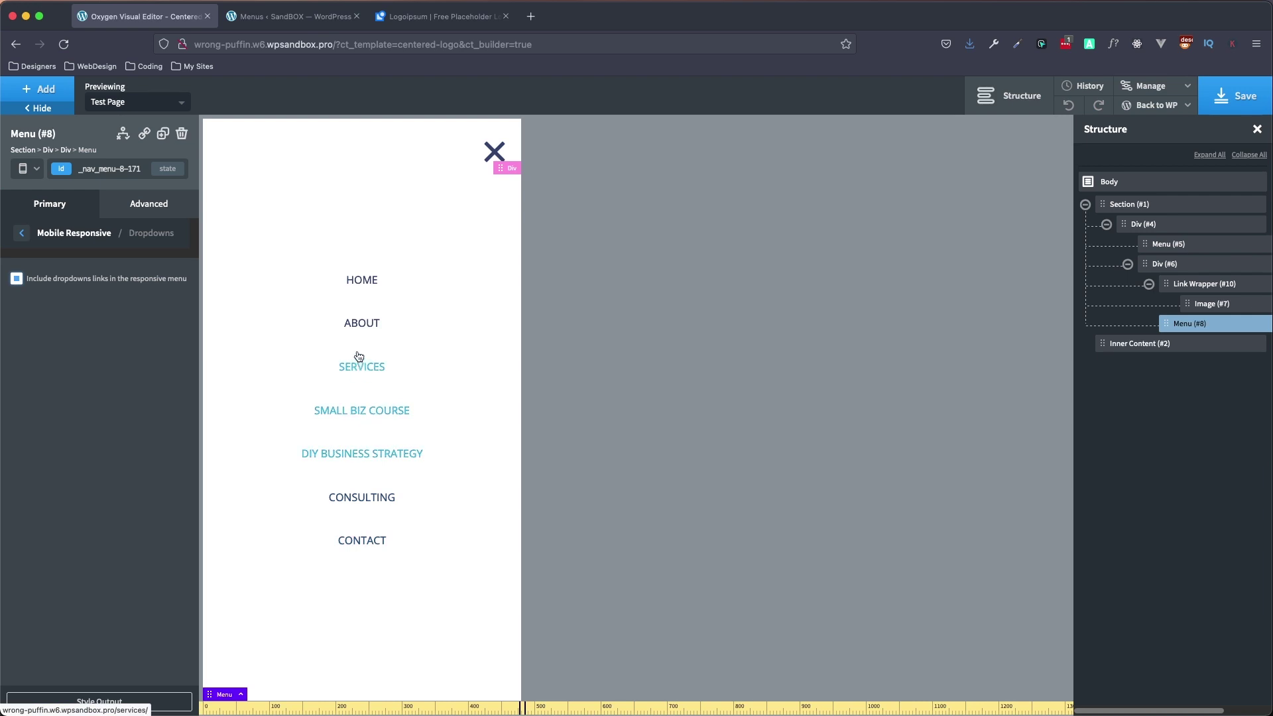
Step: Review the mobile menu's responsive menu styles and icon styles, and close the expanded menu in the preview
click(21, 233)
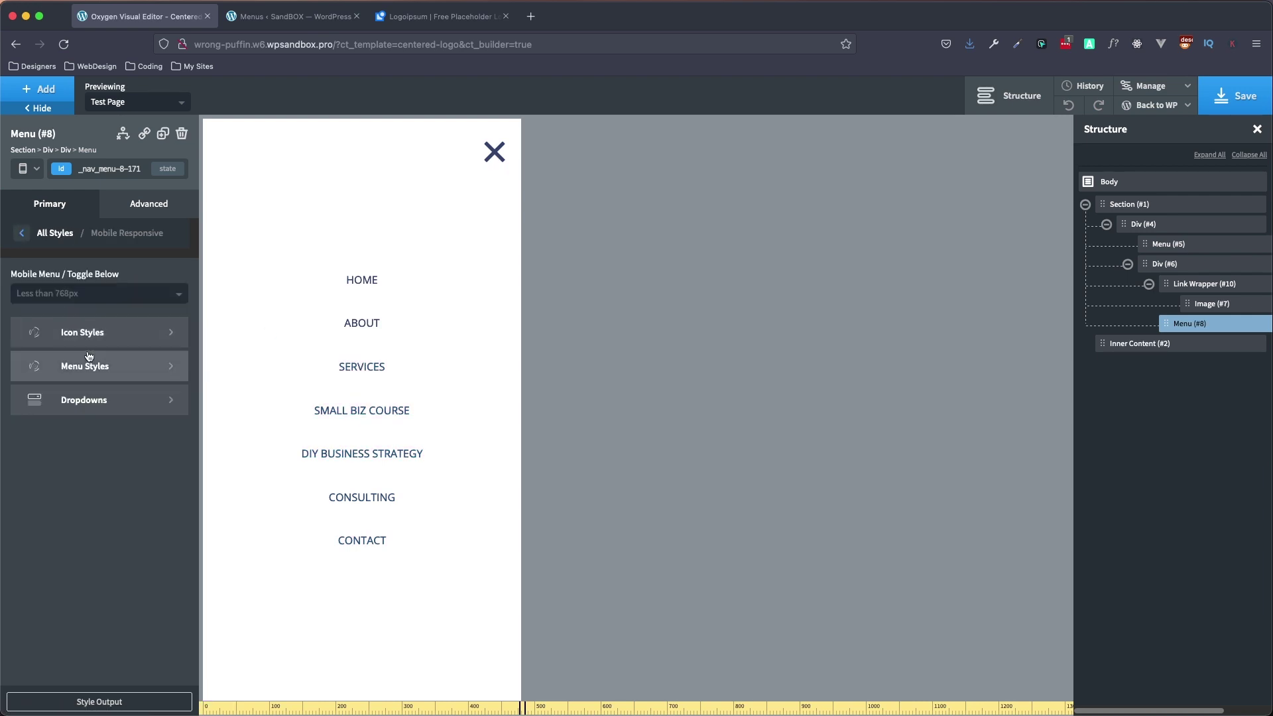
click(123, 365)
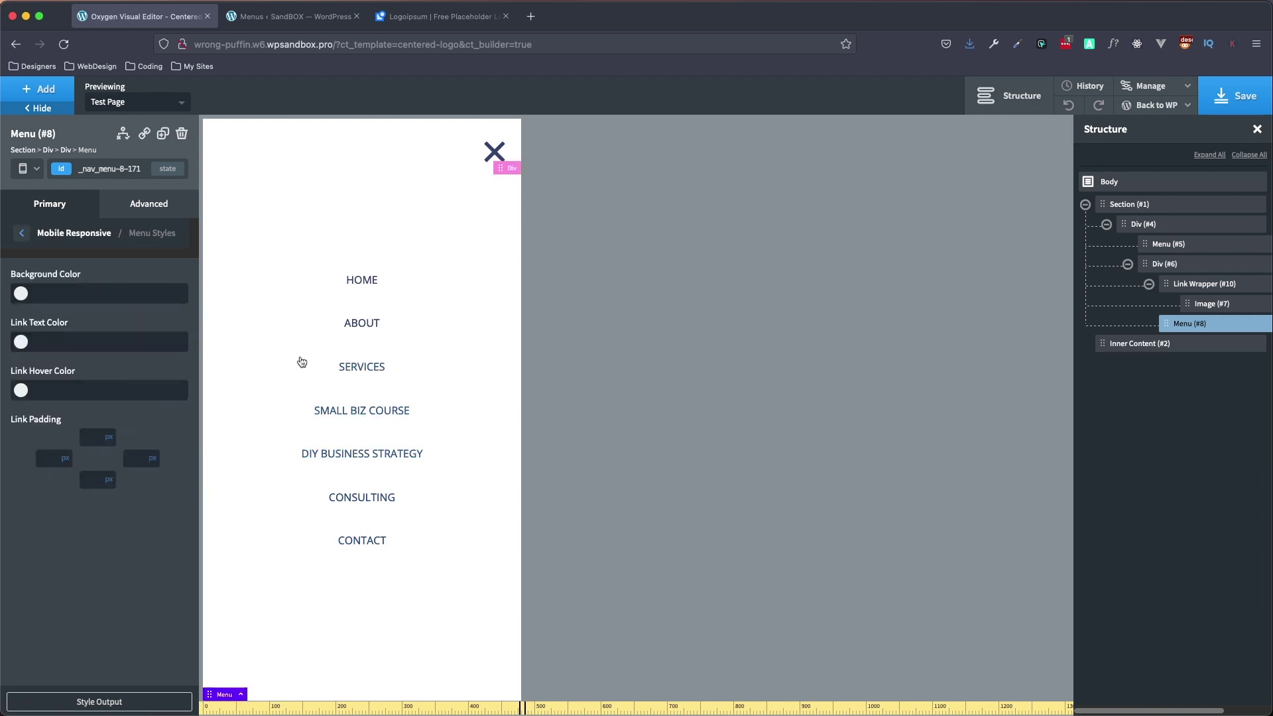
click(22, 234)
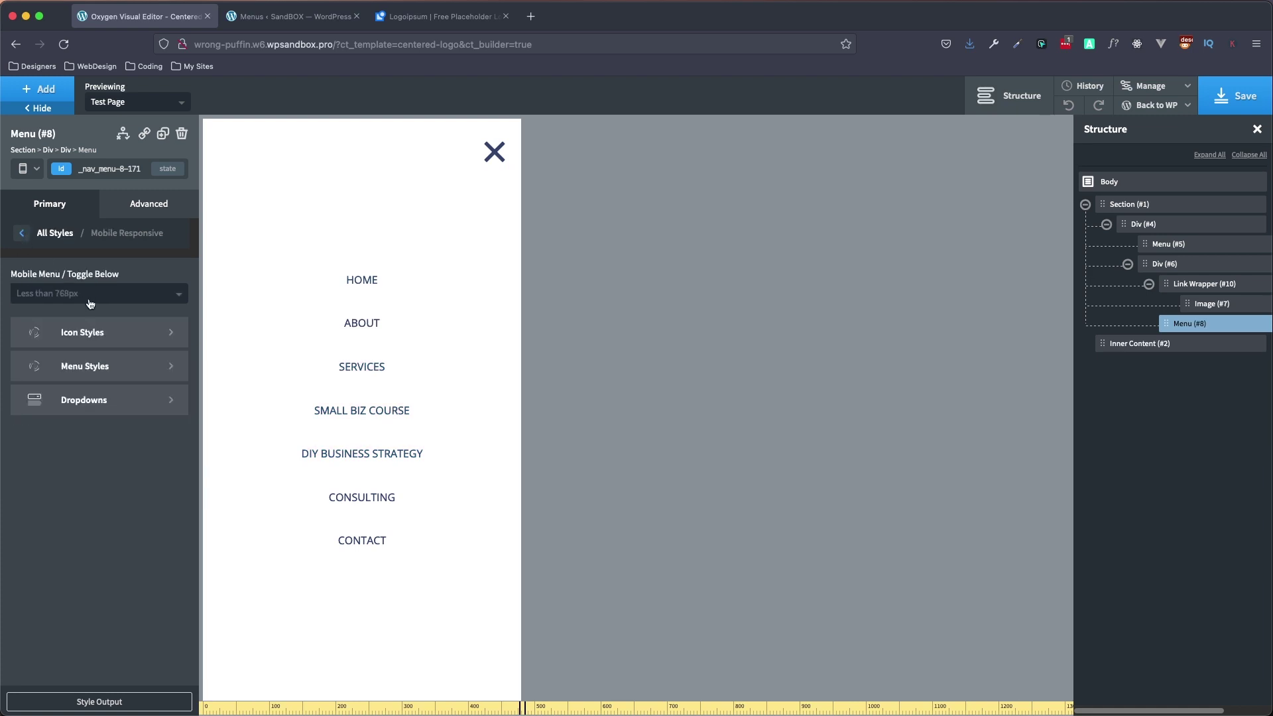
click(96, 333)
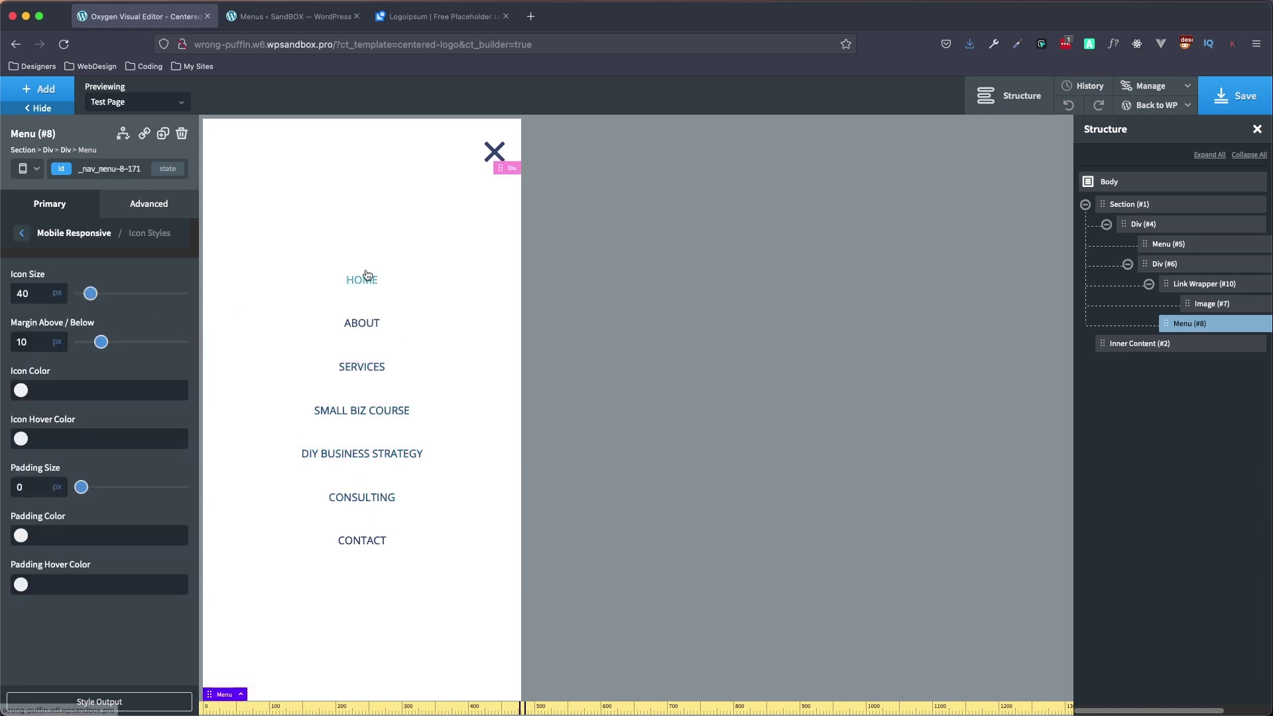
click(22, 234)
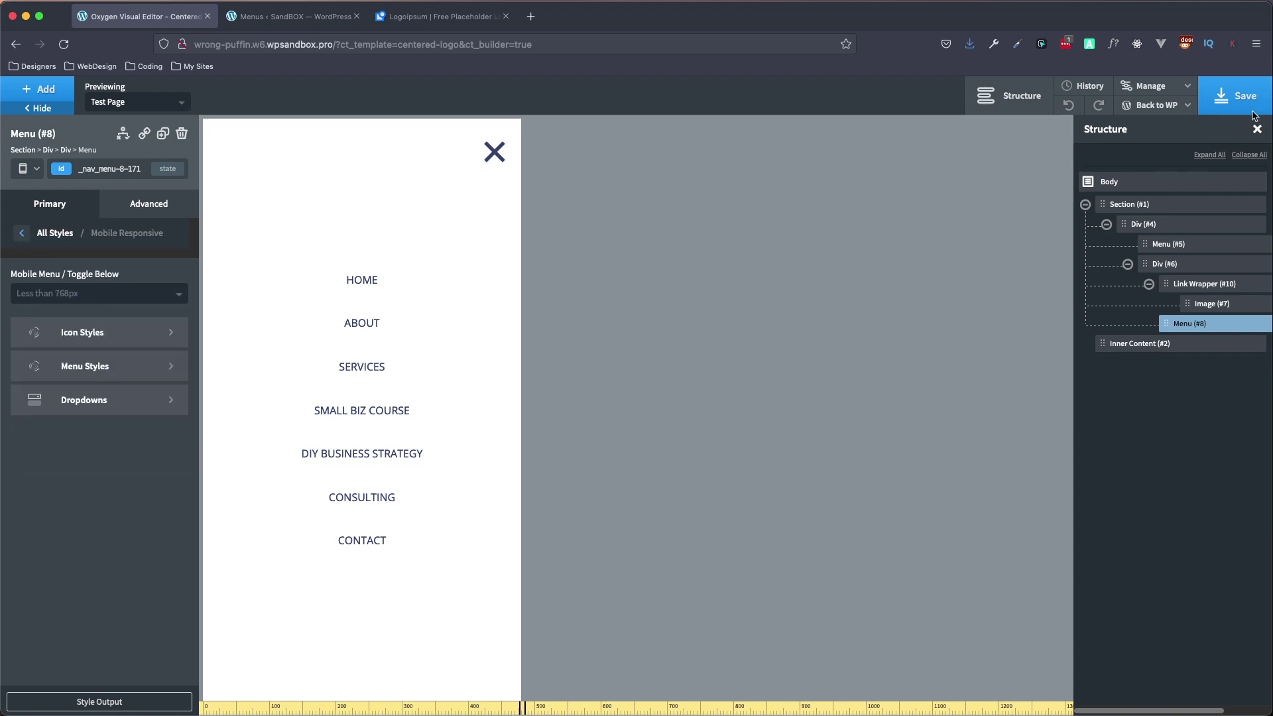
click(496, 153)
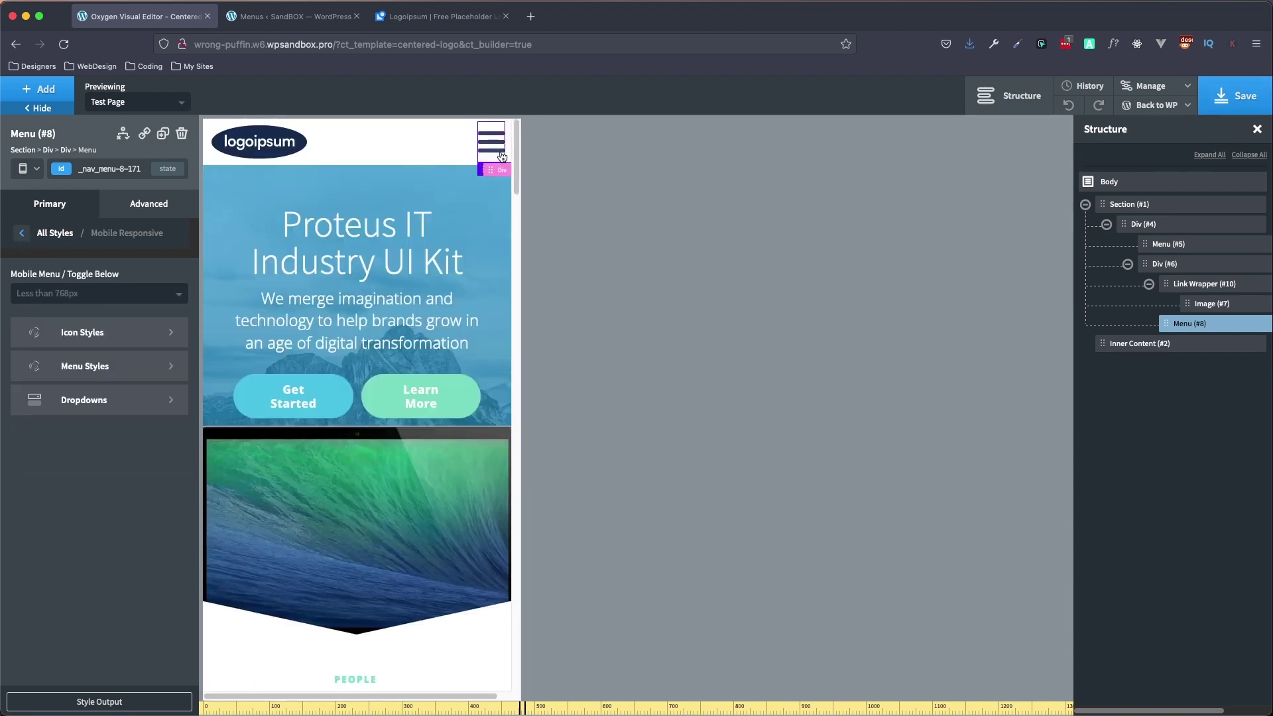
Step: Save the Centered Logo template and set the editing view to All devices
click(1242, 97)
click(28, 168)
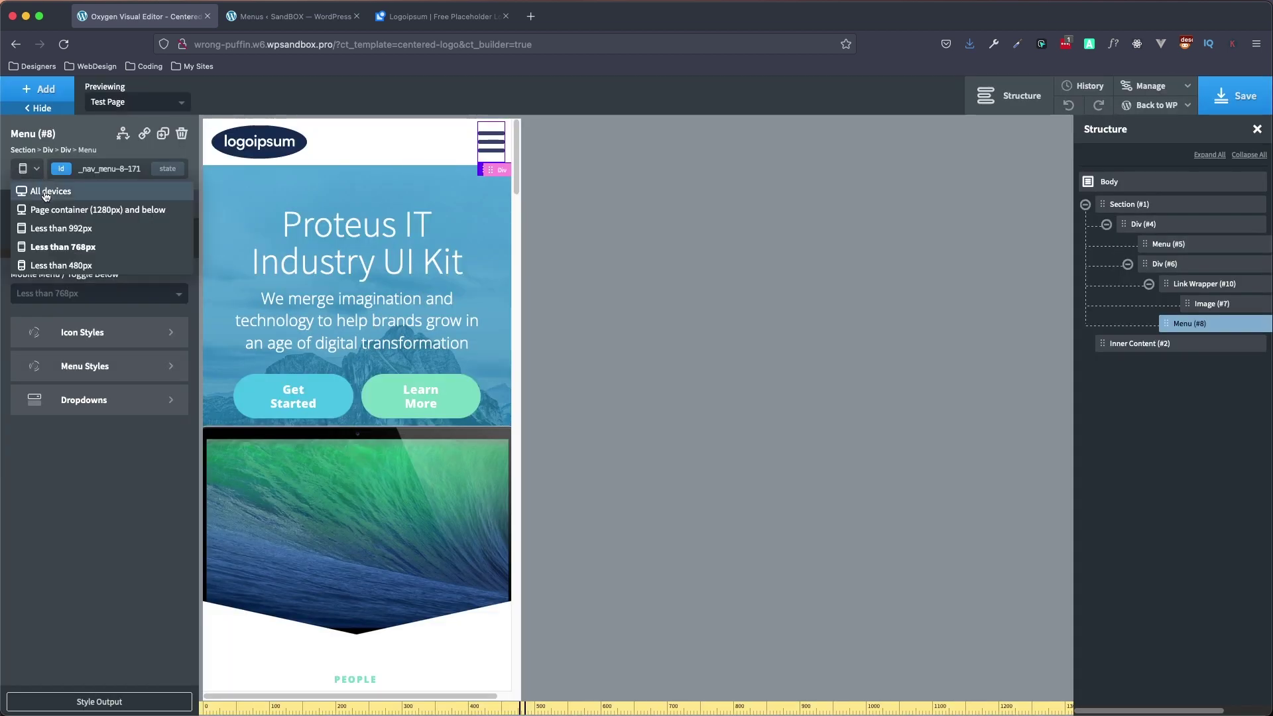
click(46, 192)
Step: Open the live site in a new browser tab and check the centered-logo header's menu items on the Services page
click(308, 25)
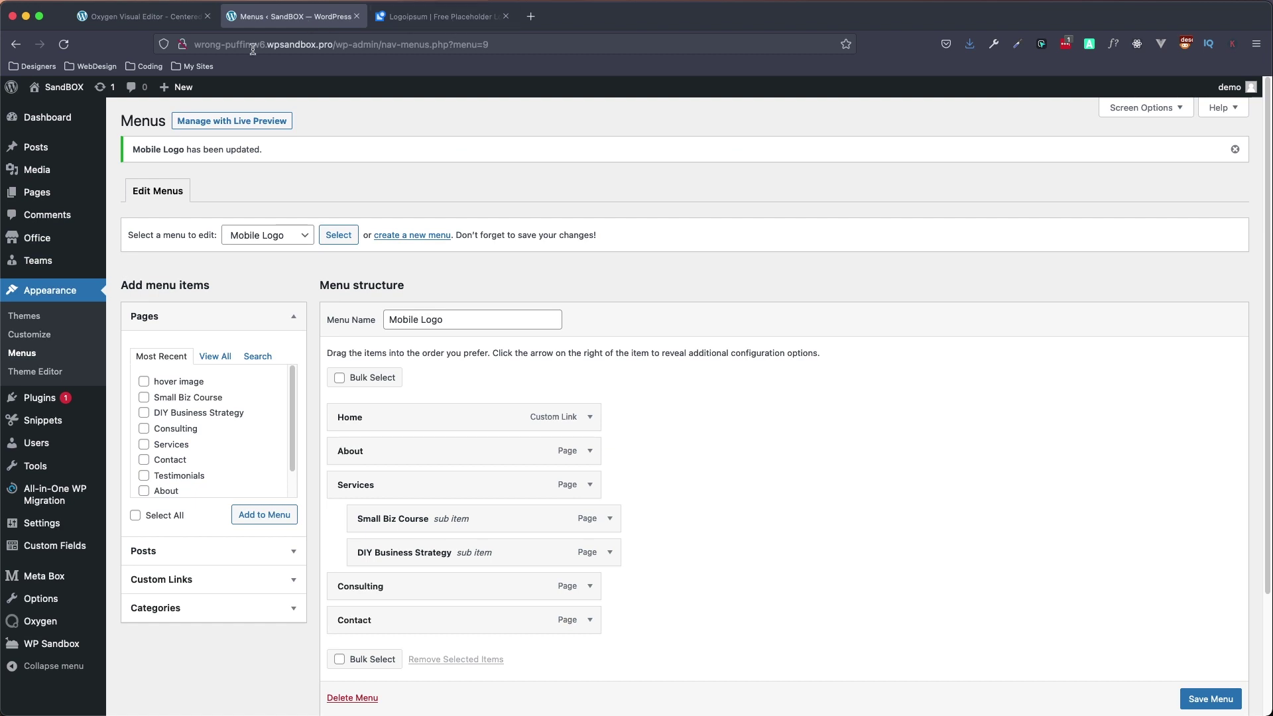
mouse_move(35, 89)
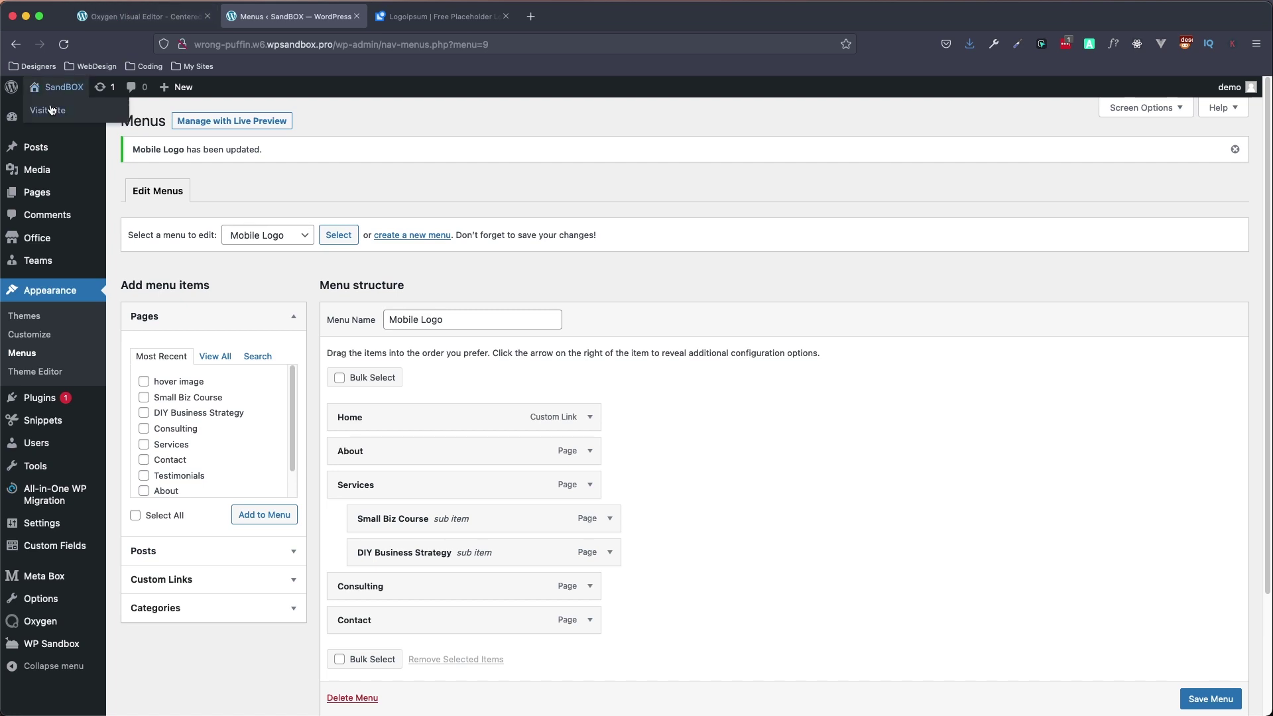
right_click(50, 91)
click(99, 106)
click(440, 17)
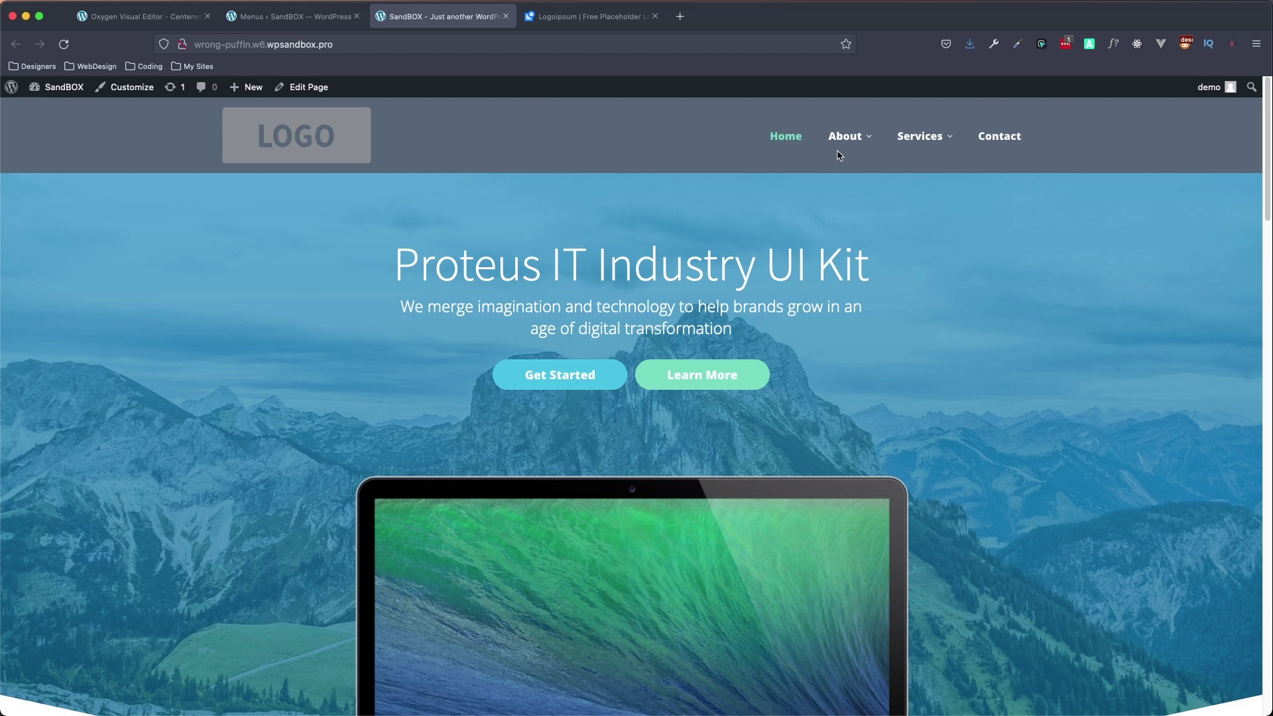
mouse_move(912, 140)
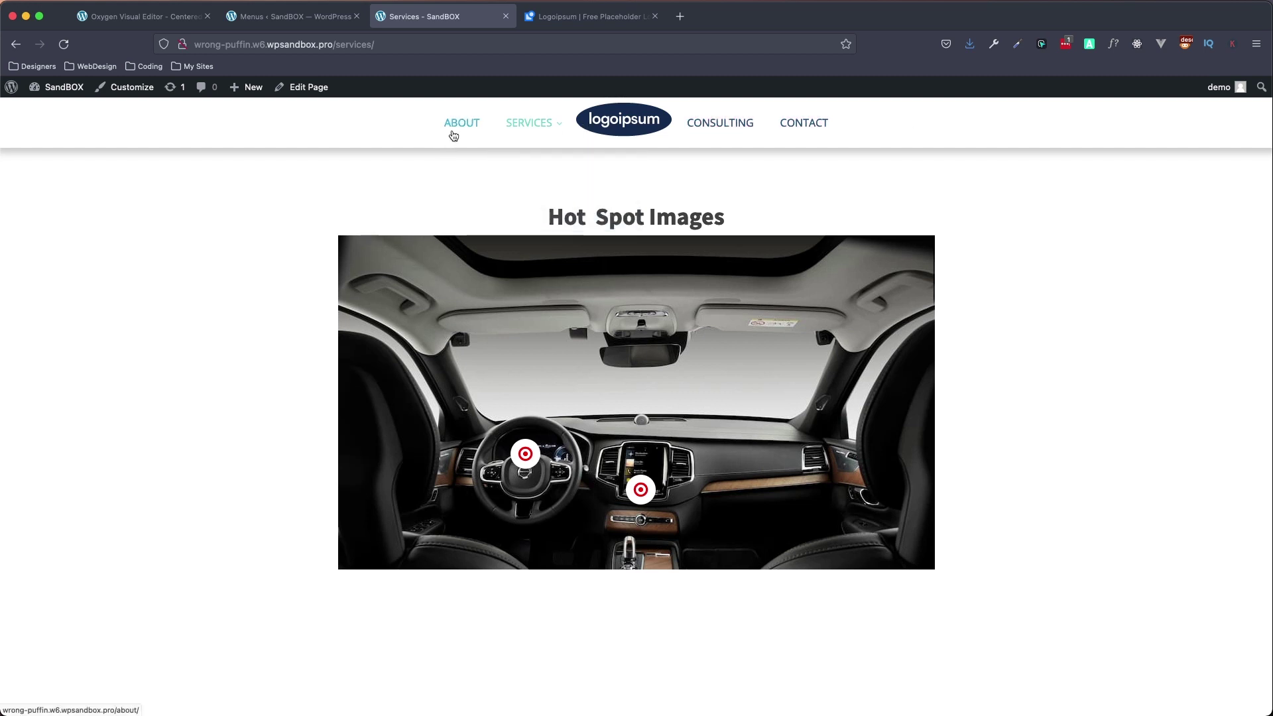
mouse_move(526, 129)
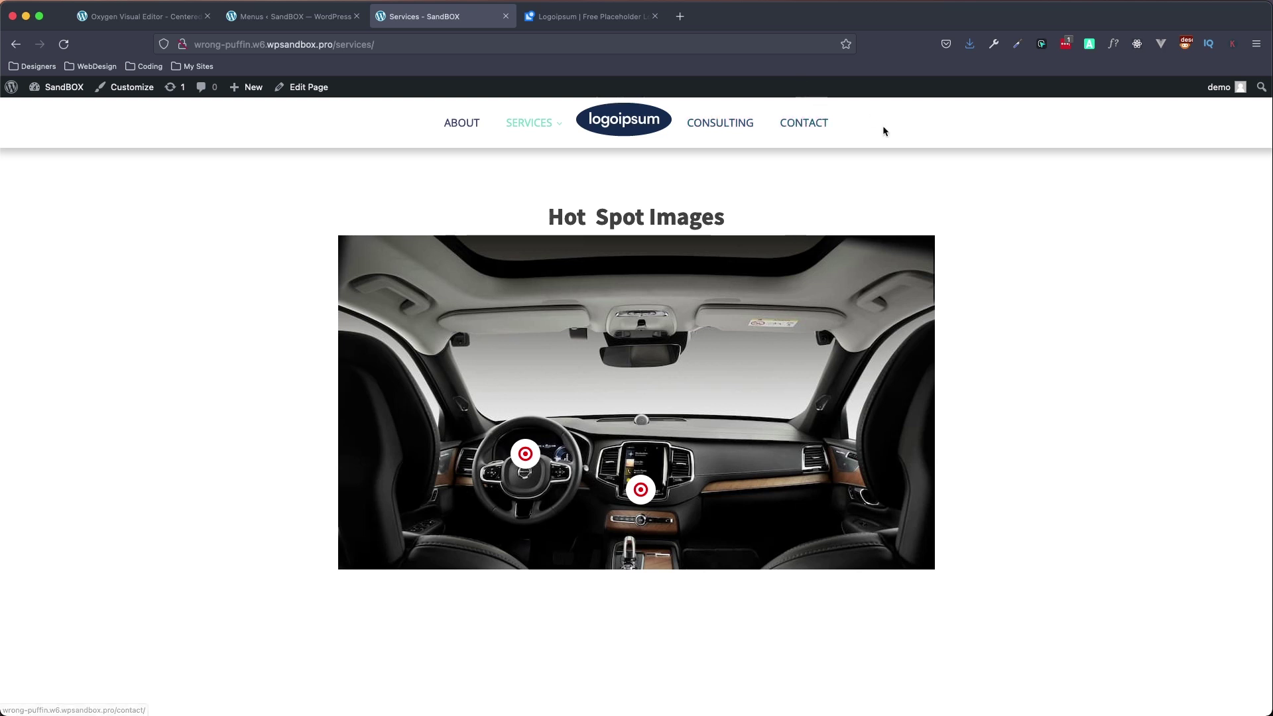
Step: Preview the Services page in responsive design mode as iPhone 11 Pro iOS 14.6, and expand and close its mobile menu
right_click(903, 159)
click(952, 342)
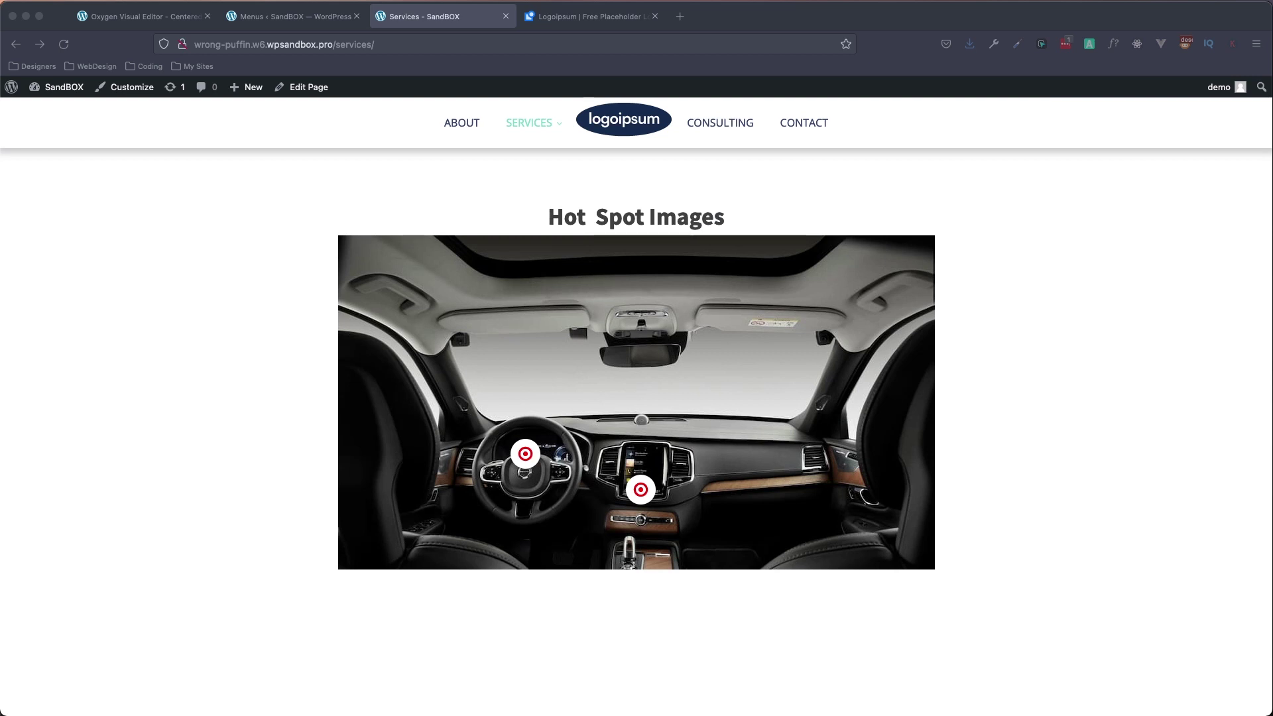
key(super+alt+m)
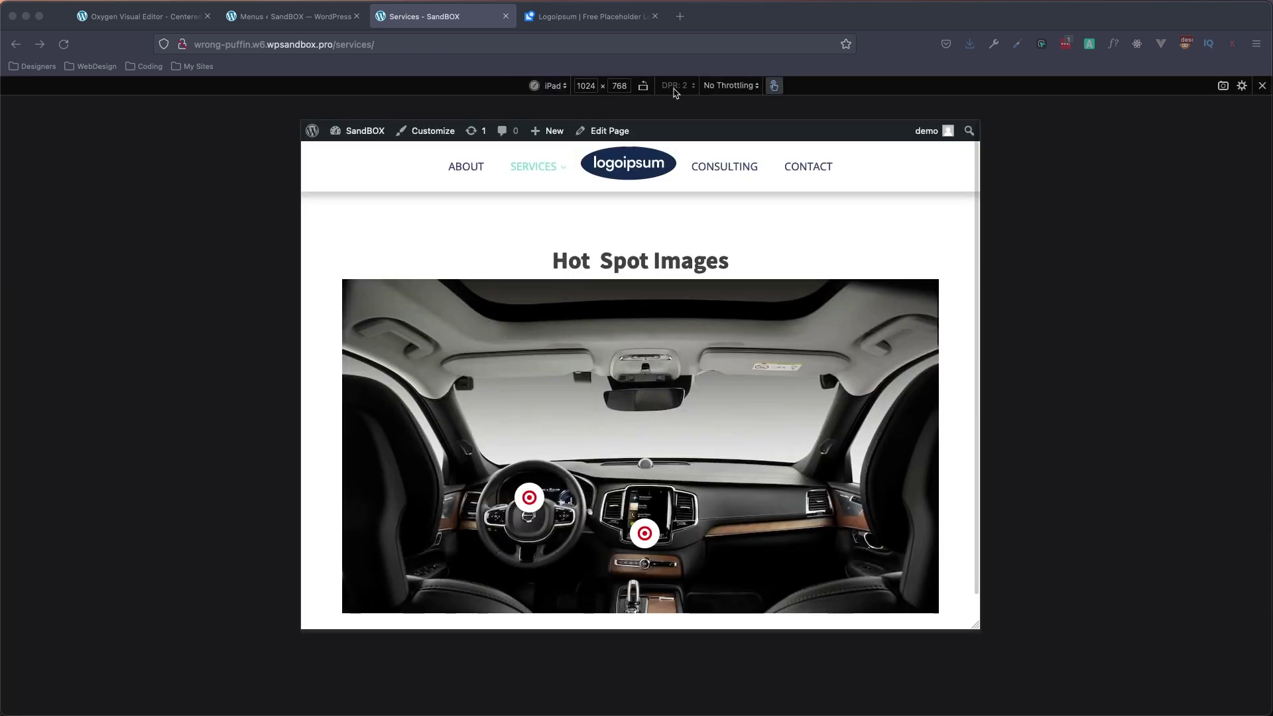
click(550, 85)
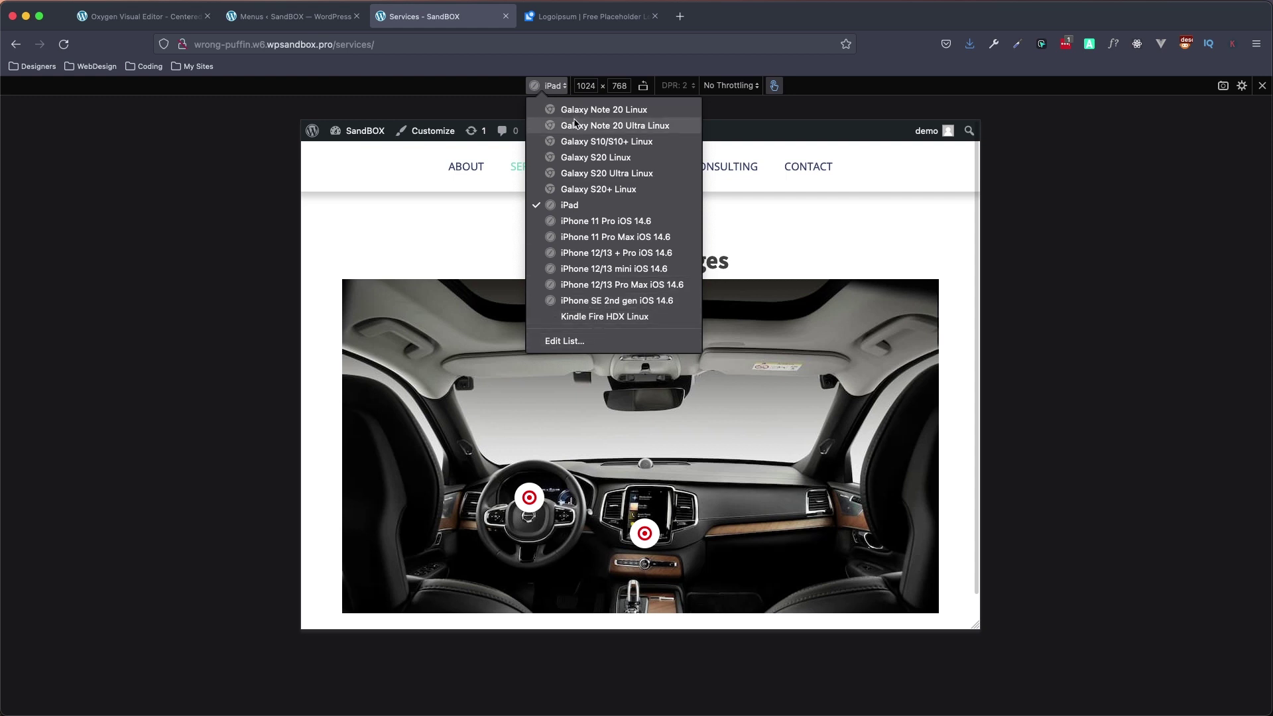
click(598, 221)
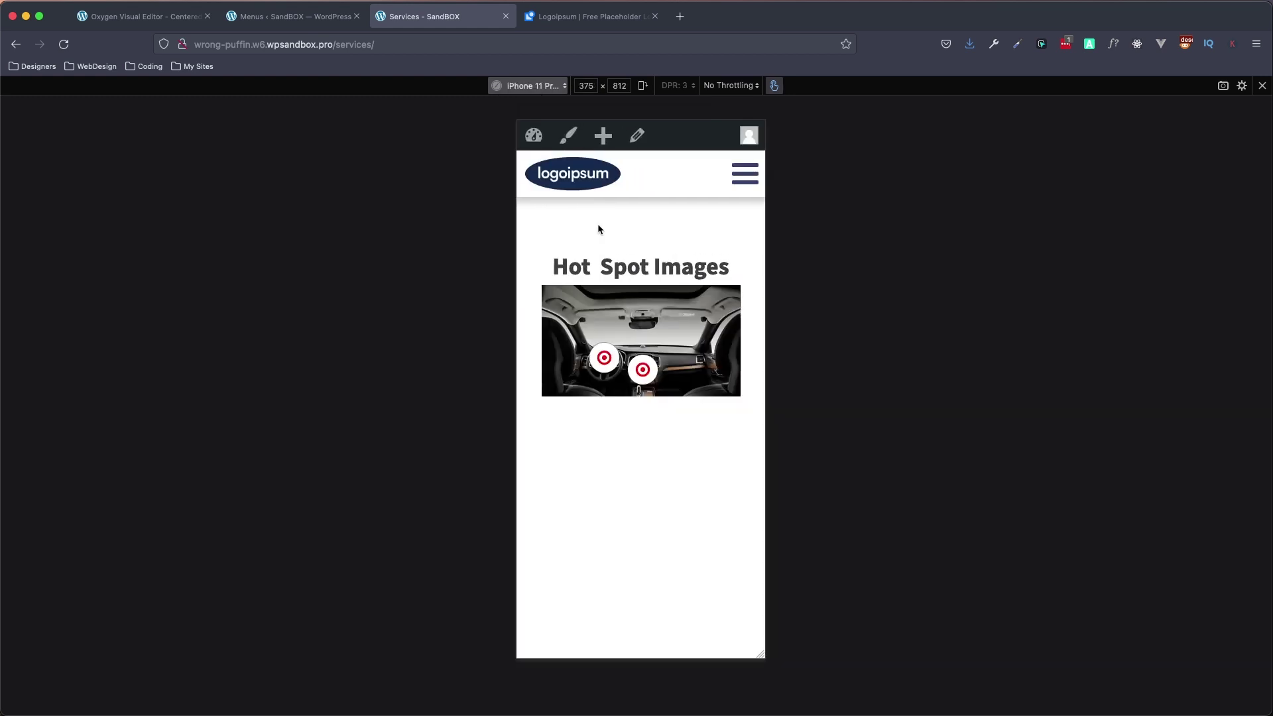
click(747, 176)
click(738, 154)
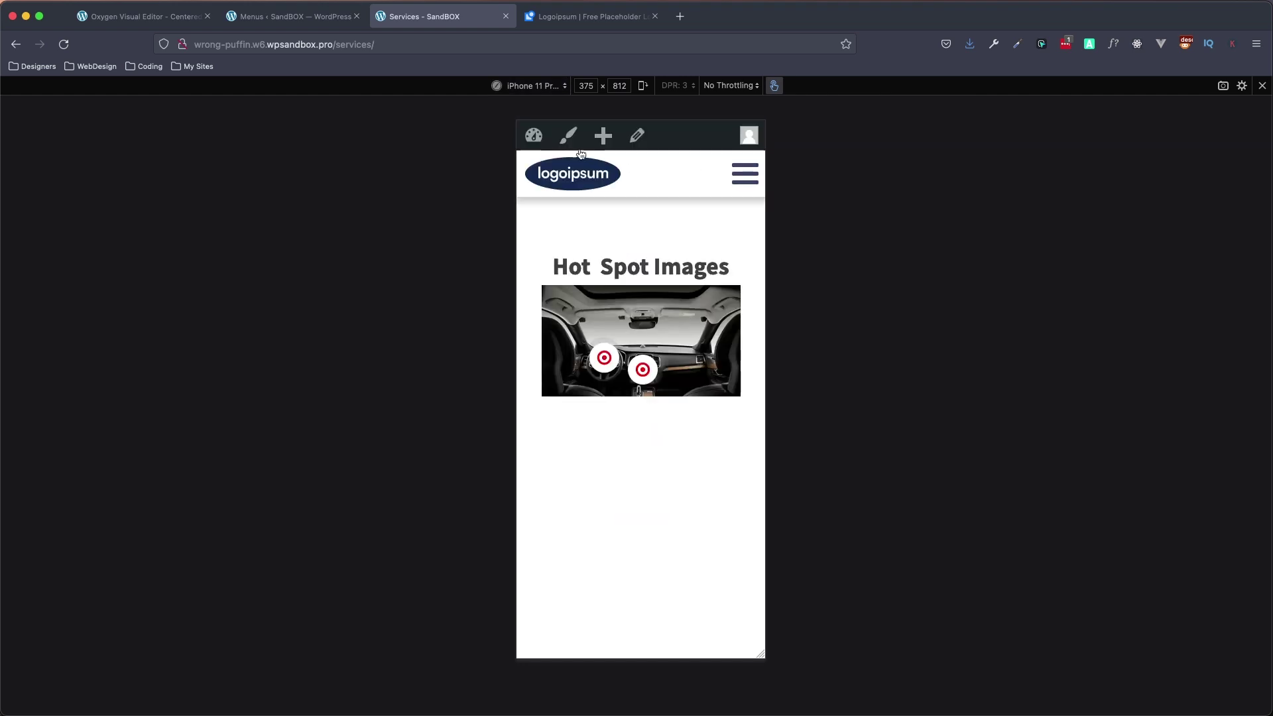
Step: Check the header at the iPad and Galaxy S20 Linux sizes, and go to Home from the Galaxy's expanded mobile menu
click(540, 86)
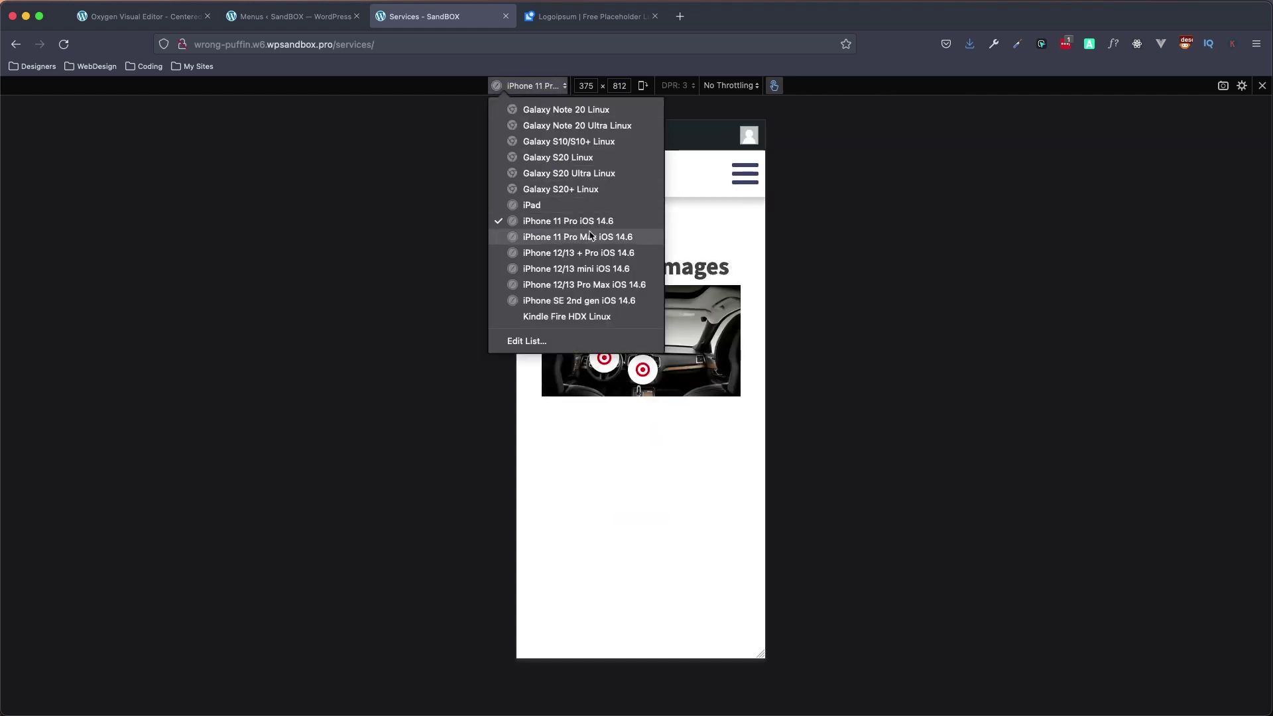
click(567, 205)
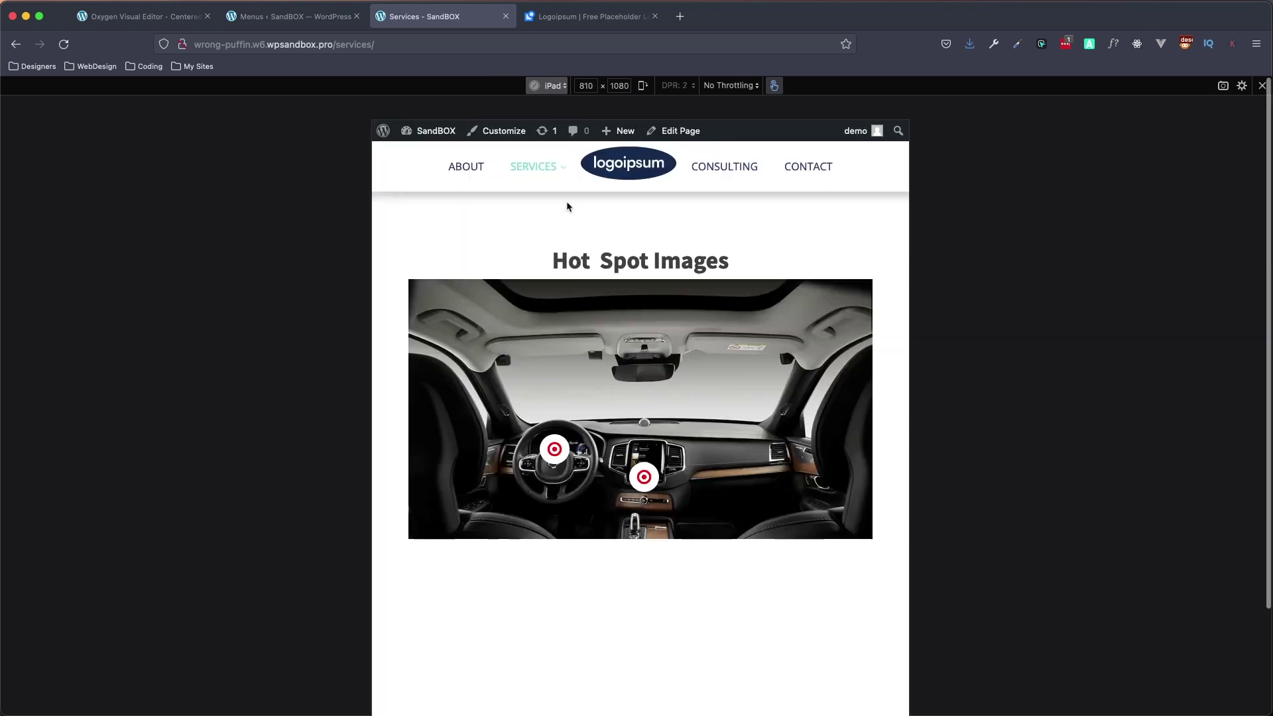
click(558, 87)
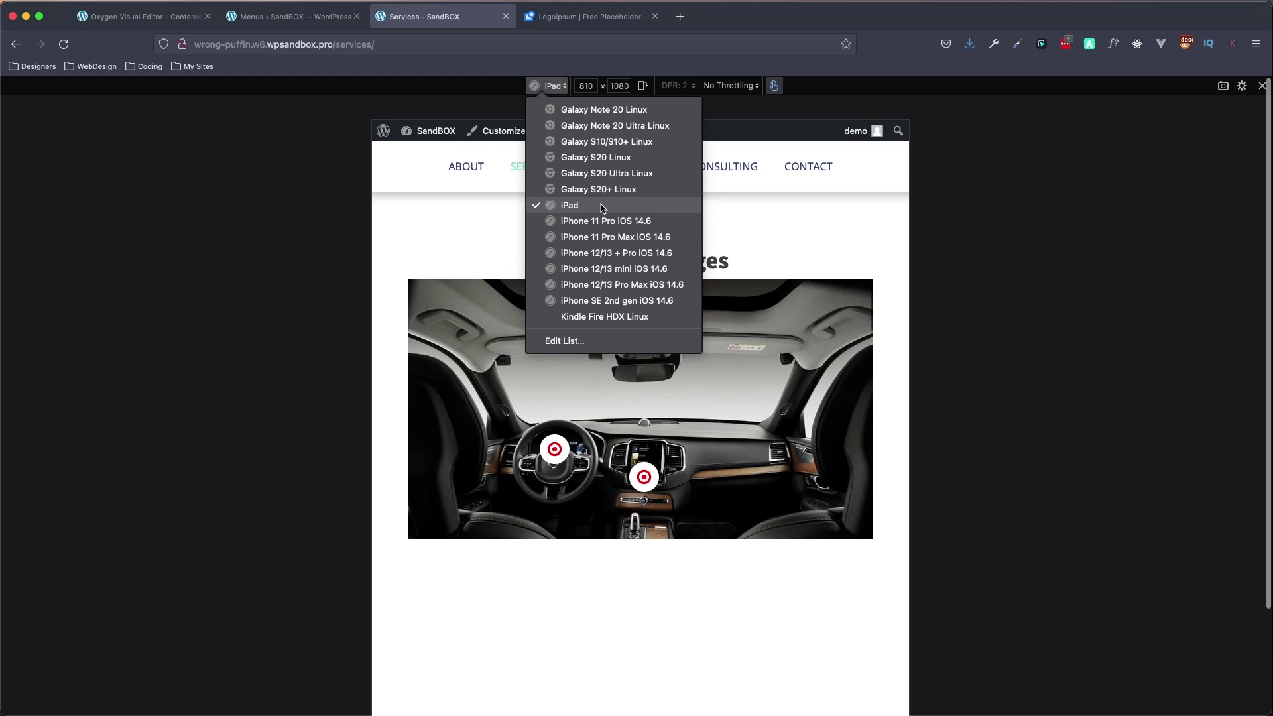
click(595, 157)
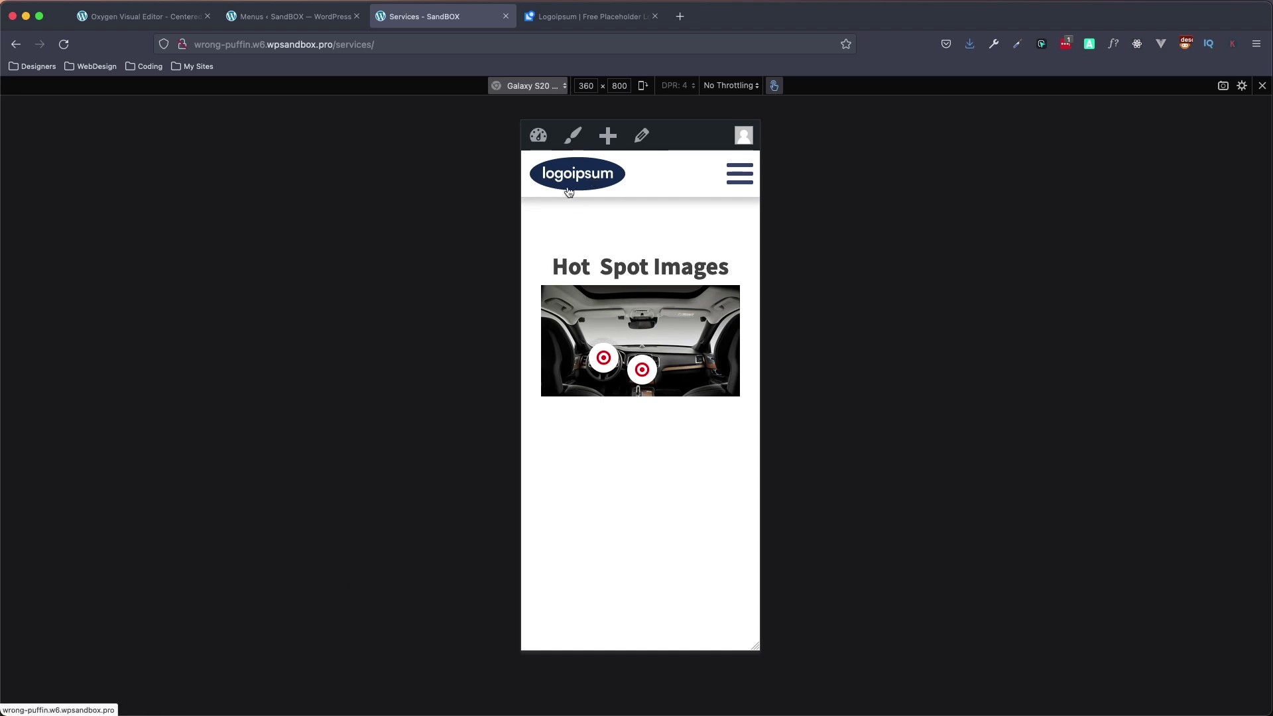
click(750, 181)
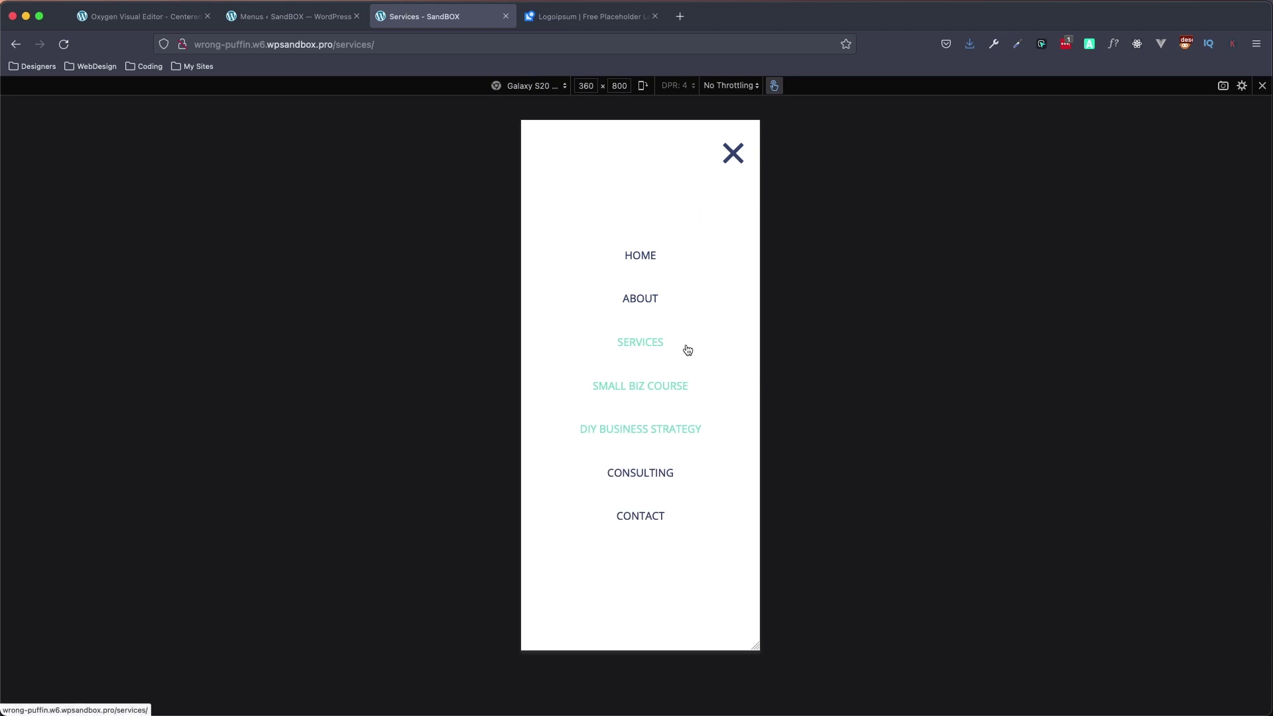
click(648, 259)
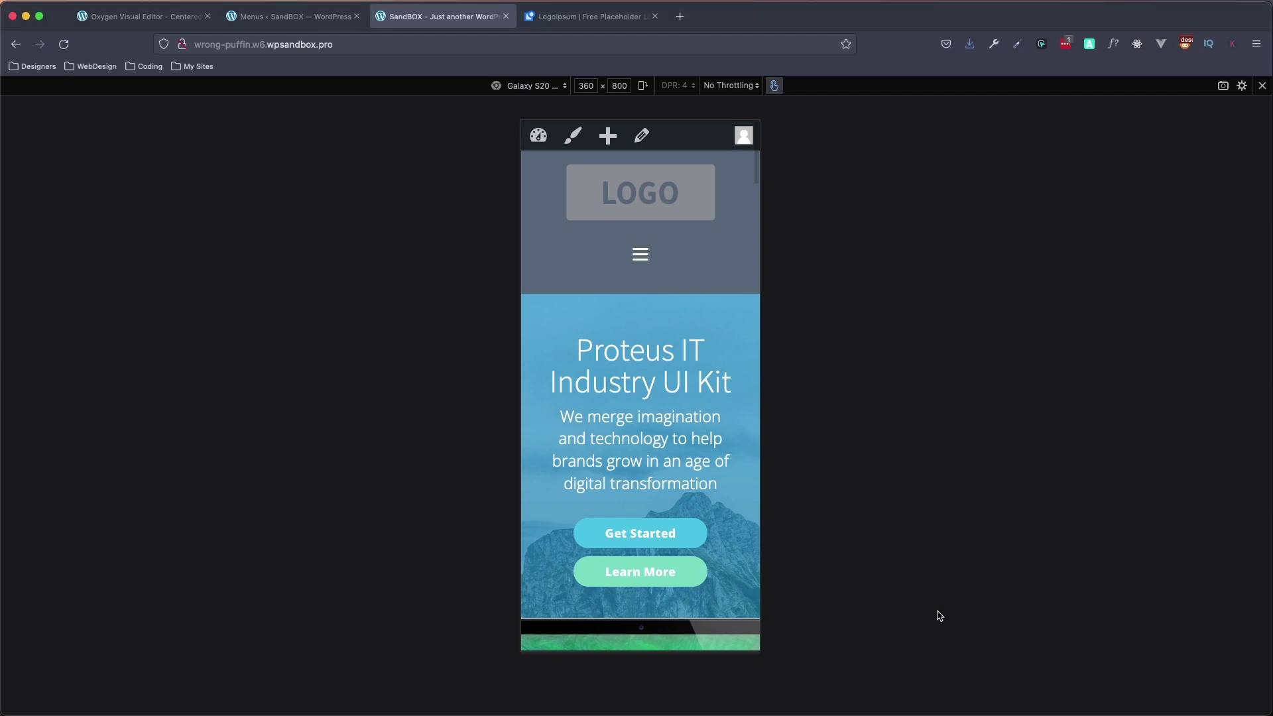
Step: Exit the responsive preview and reopen the Services page to check the centered-logo header at desktop width
click(1262, 85)
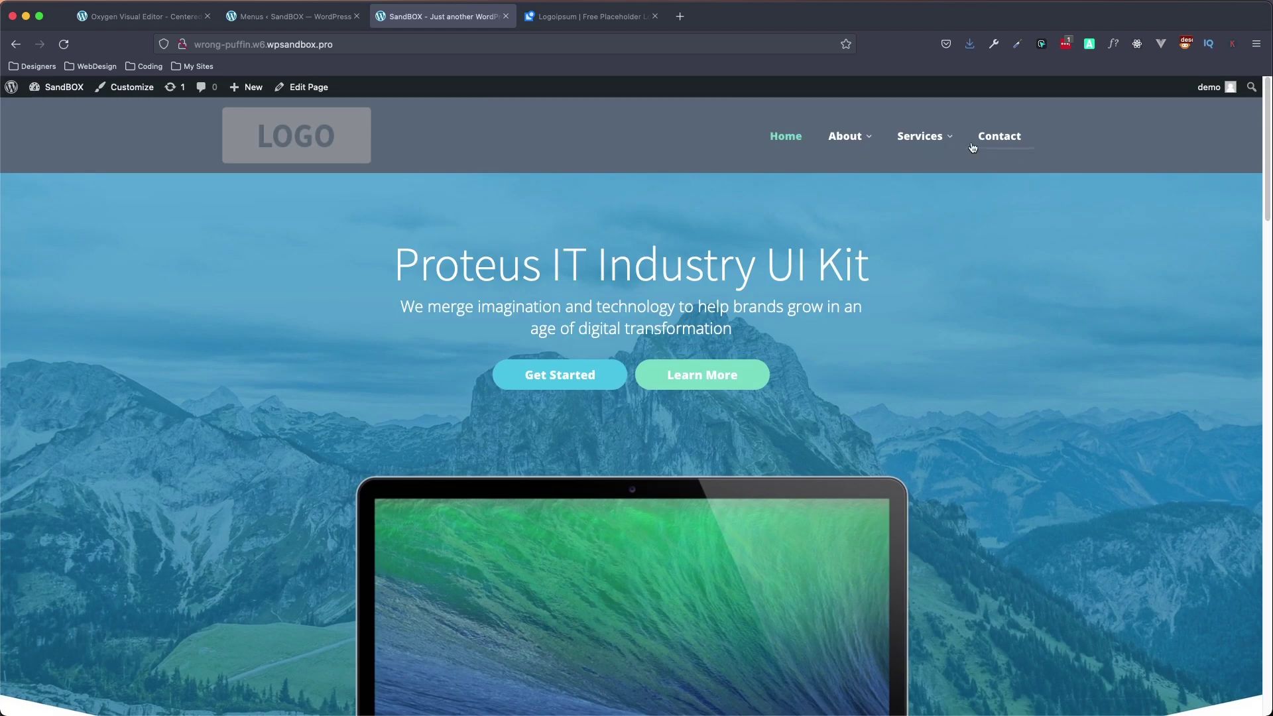
click(919, 140)
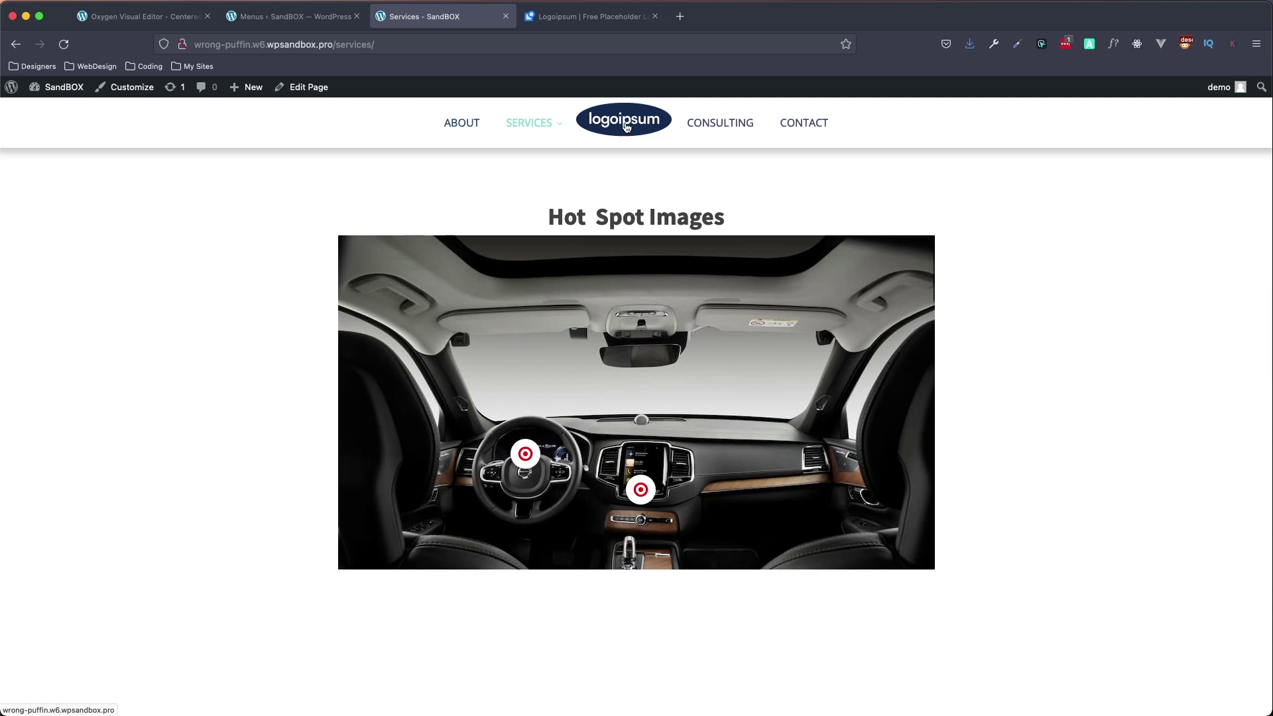
mouse_move(536, 121)
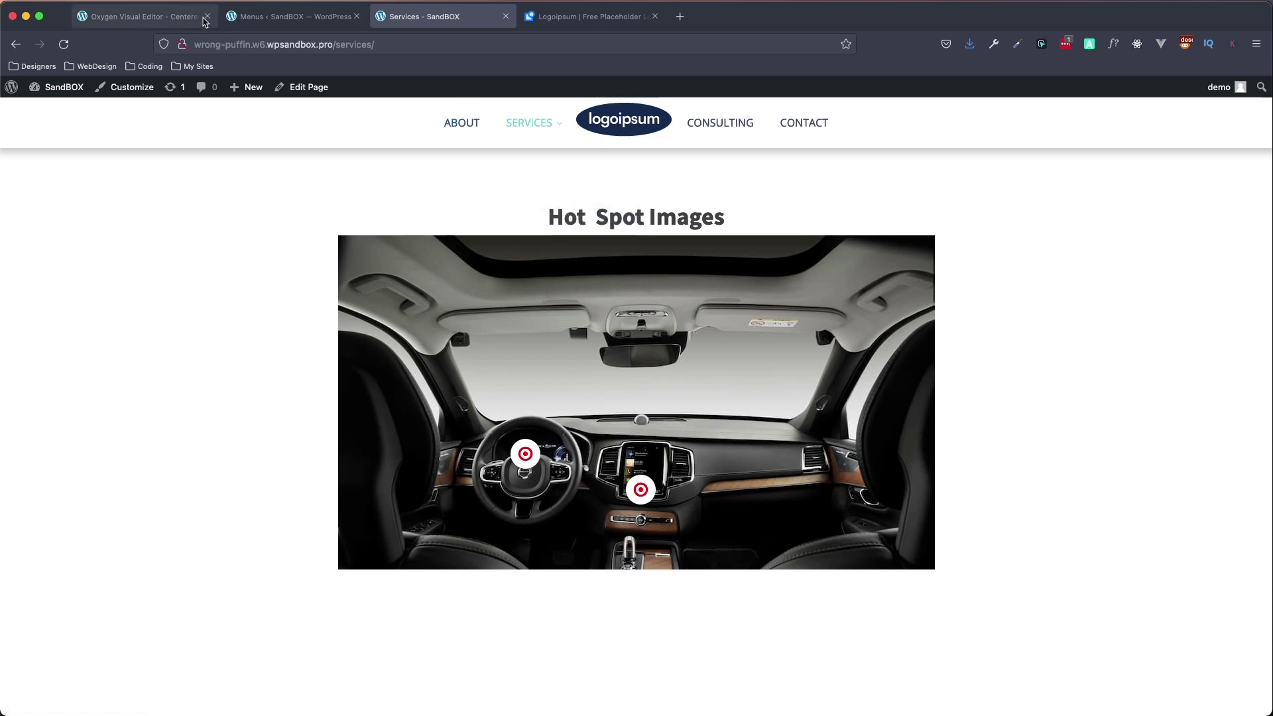
click(291, 16)
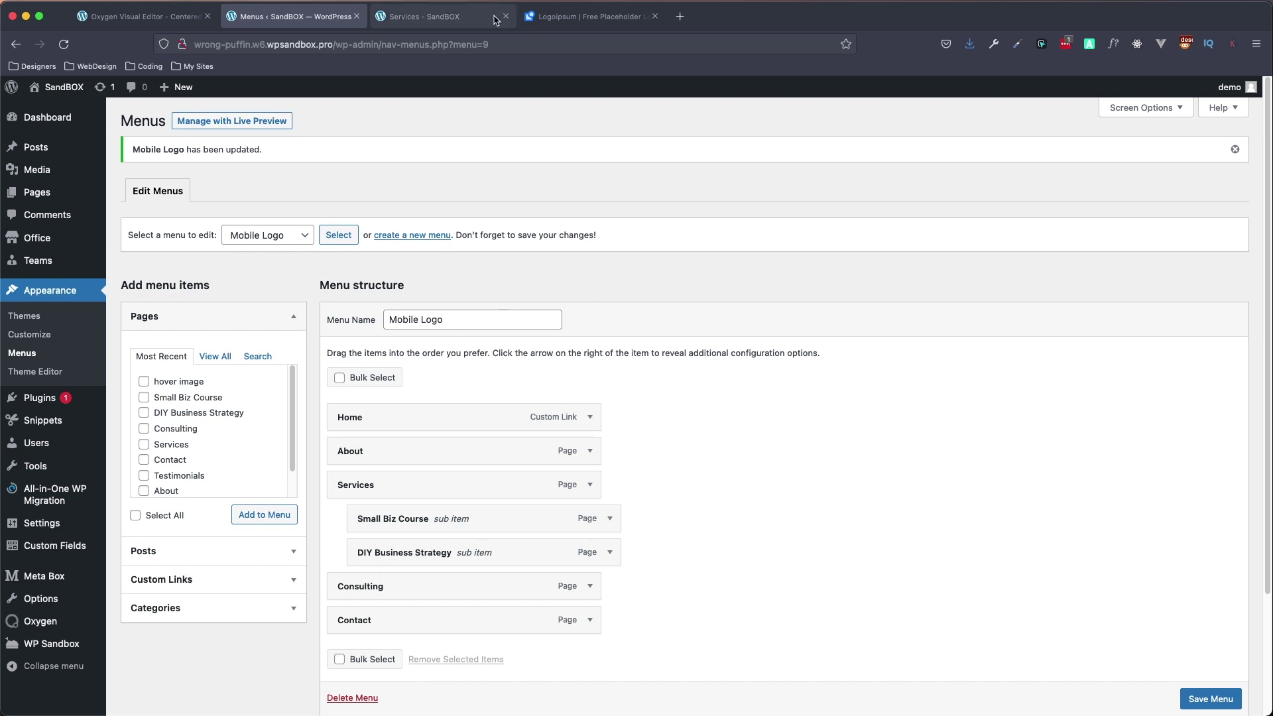
click(448, 20)
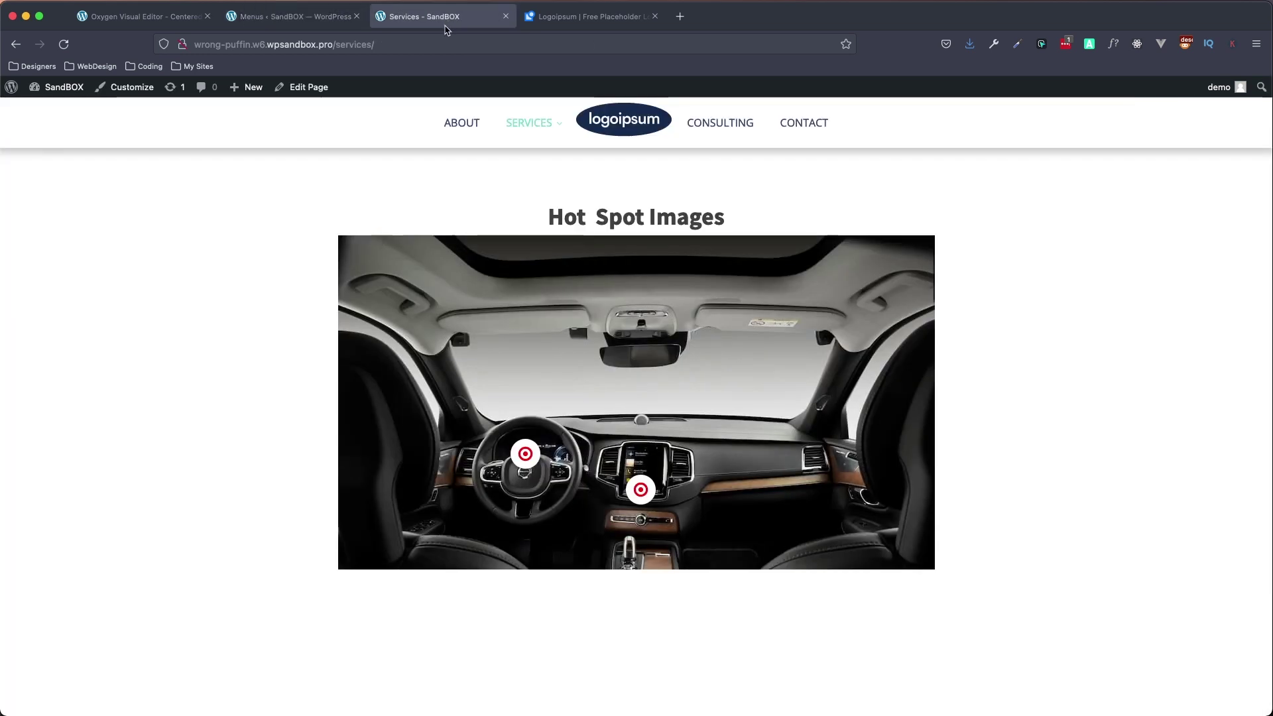